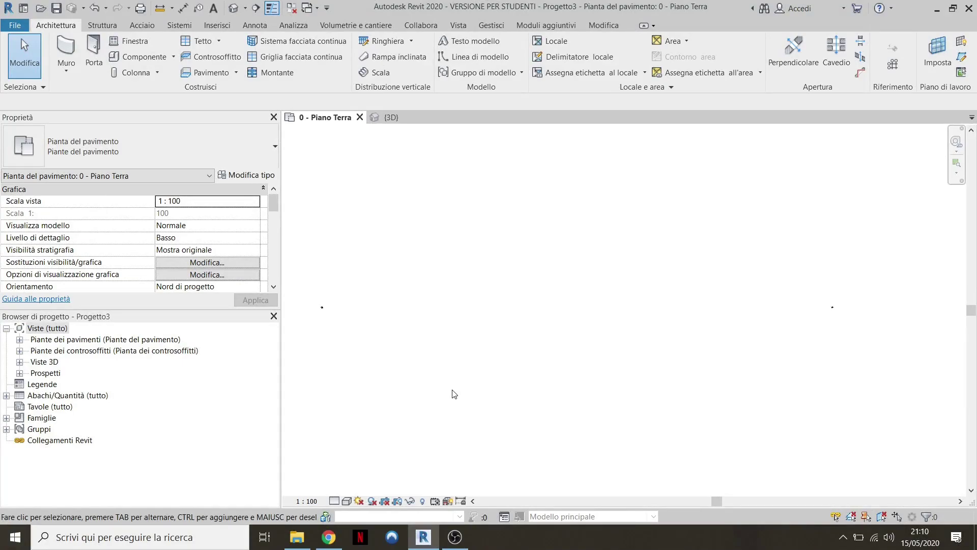
- Switch to File Explorer showing the Nuova cartella folder with door images 1, 2 and 3
left_click(299, 540)
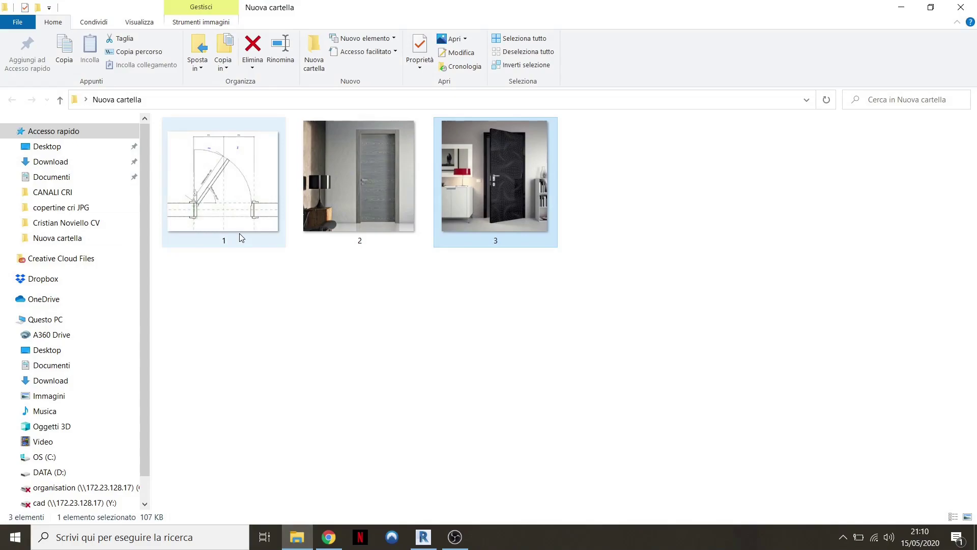
- View grey door image 2 and black door image 3 in Photos, then return to Revit
double_click(388, 193)
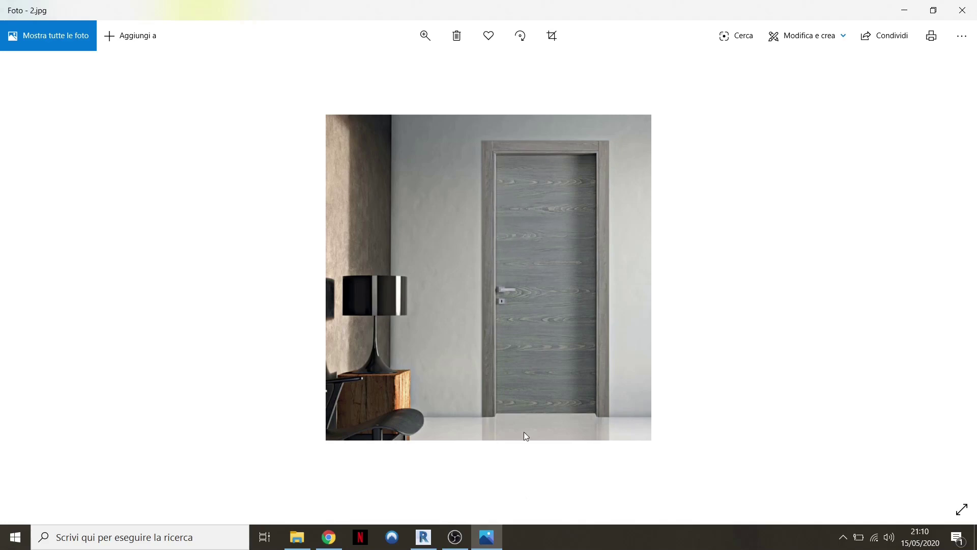
key("Right")
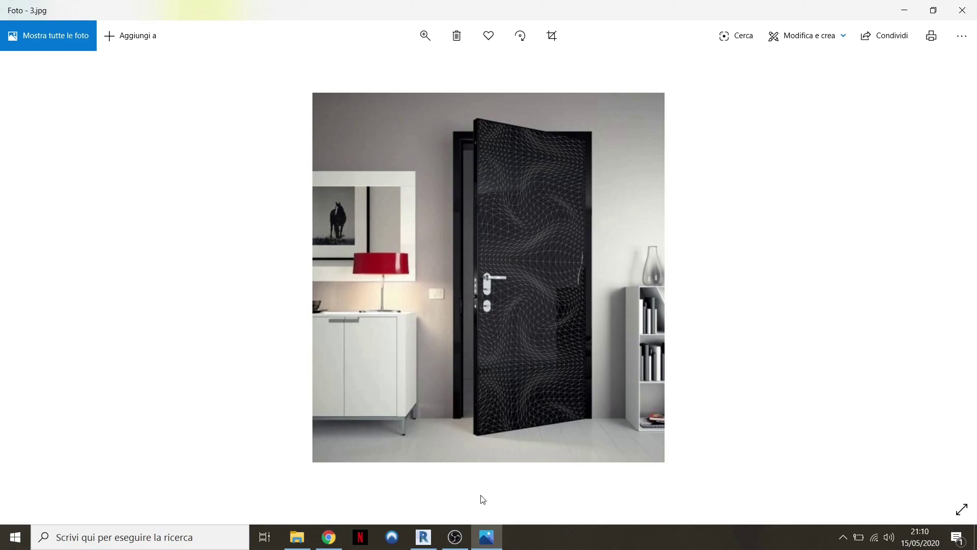
left_click(431, 535)
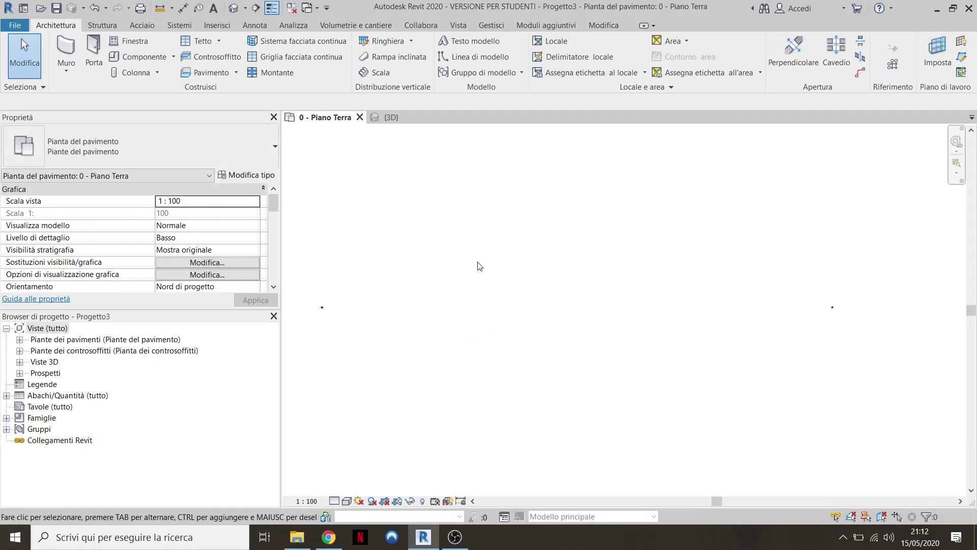
- Create a new family from the Porta metrica.rft template without saving the current project
left_click(12, 27)
mouse_move(44, 75)
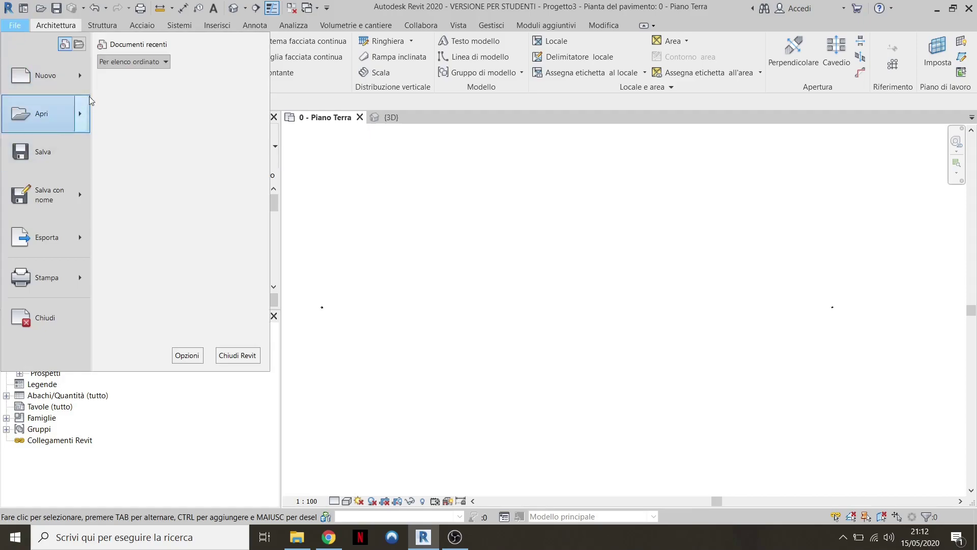
left_click(142, 116)
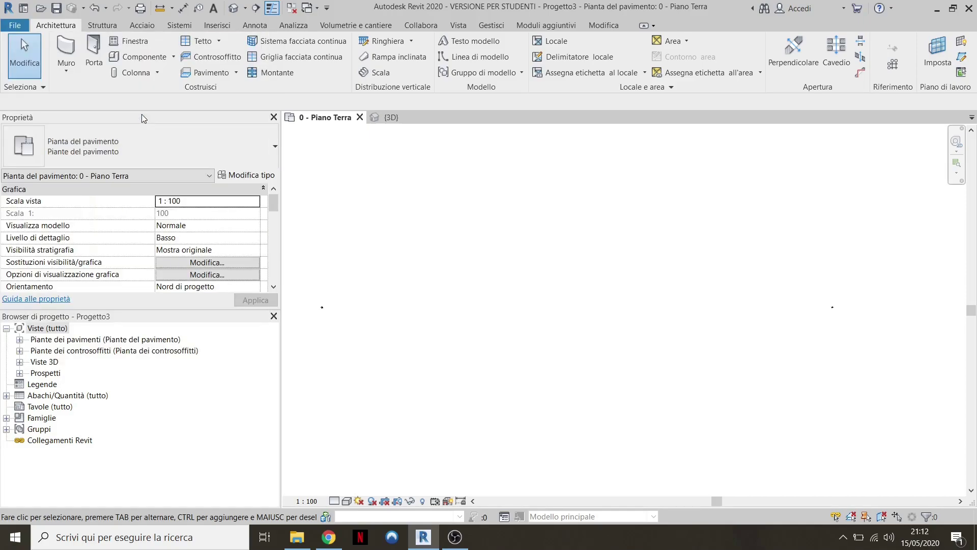
left_click(524, 283)
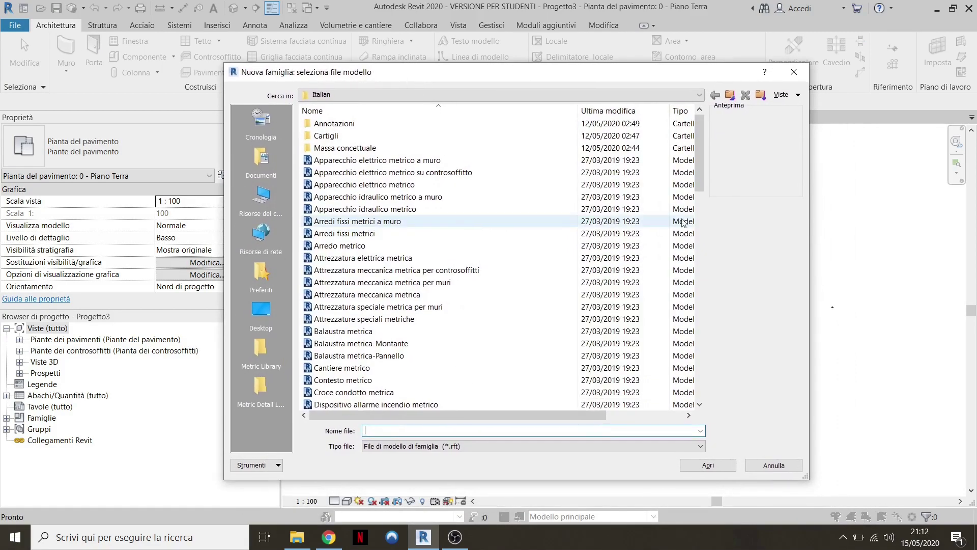
left_click_drag(698, 156, 709, 329)
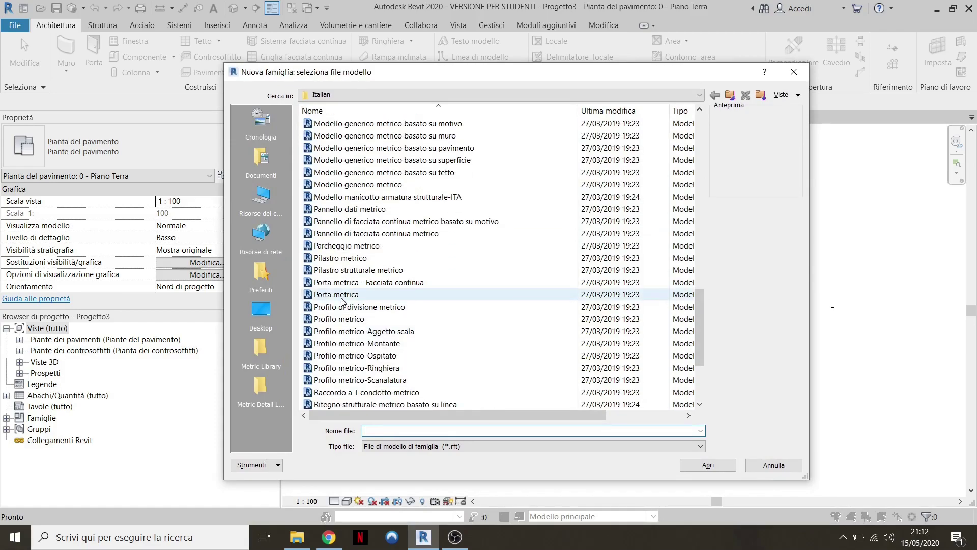
left_click(341, 299)
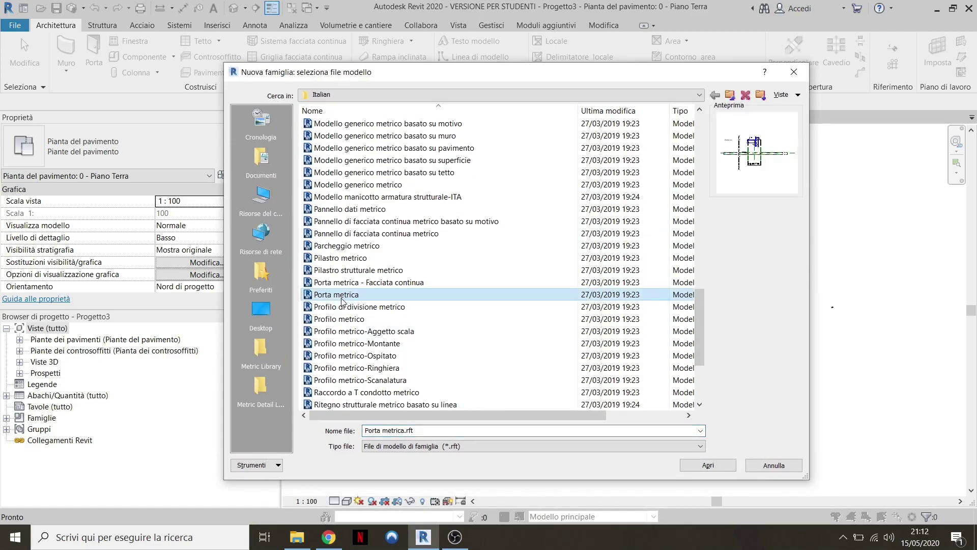
left_click(708, 465)
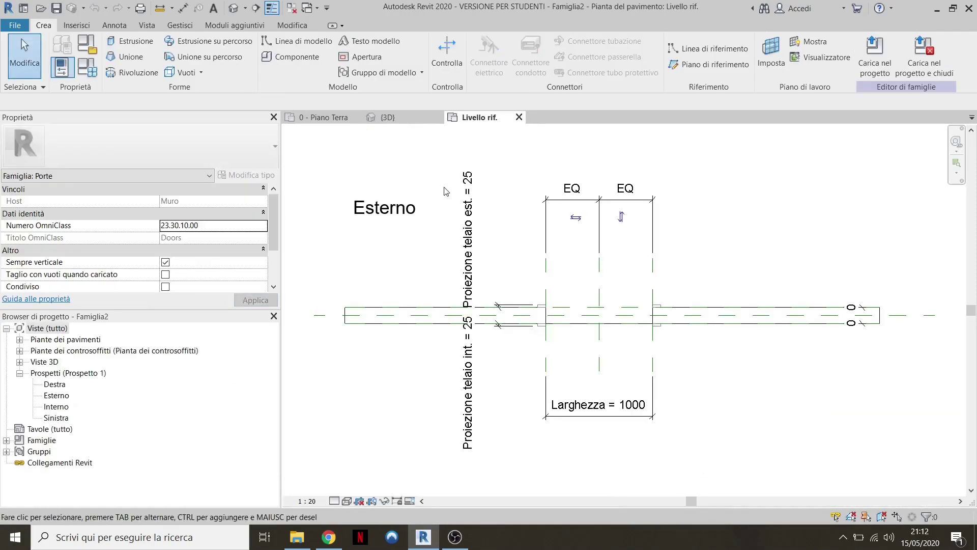
- Close the project's 0 - Piano Terra view, keep the project unsaved, and zoom the family plan
scroll(404, 179, "down", 1)
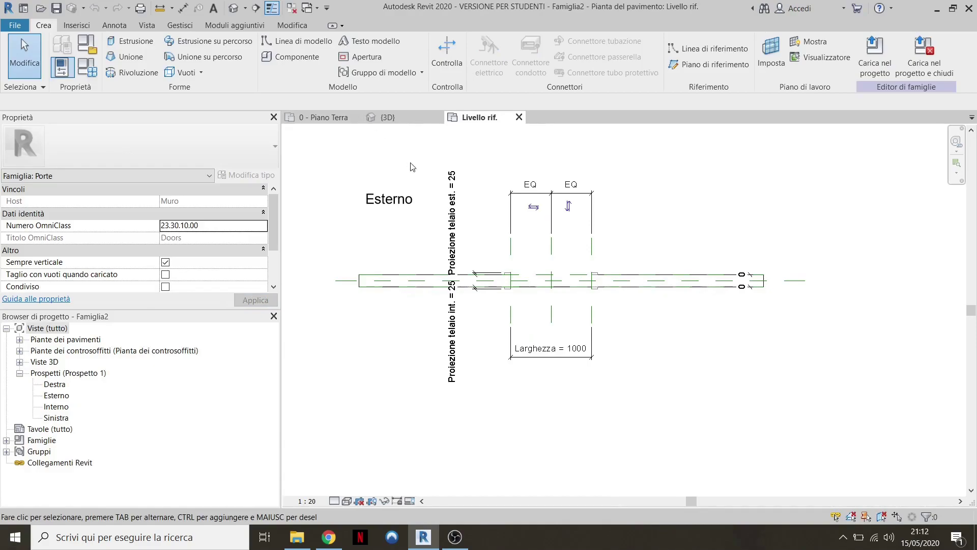
left_click(356, 118)
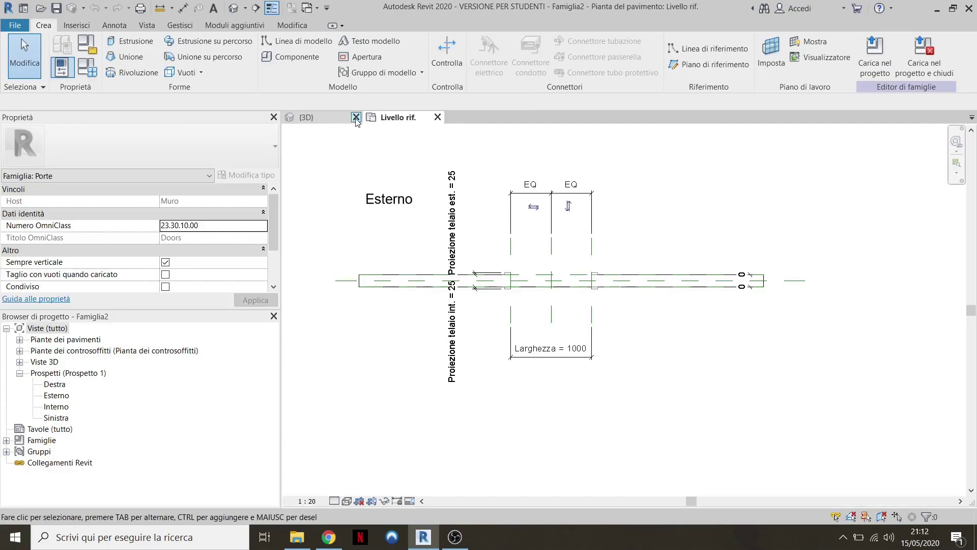
left_click(356, 117)
key("Escape")
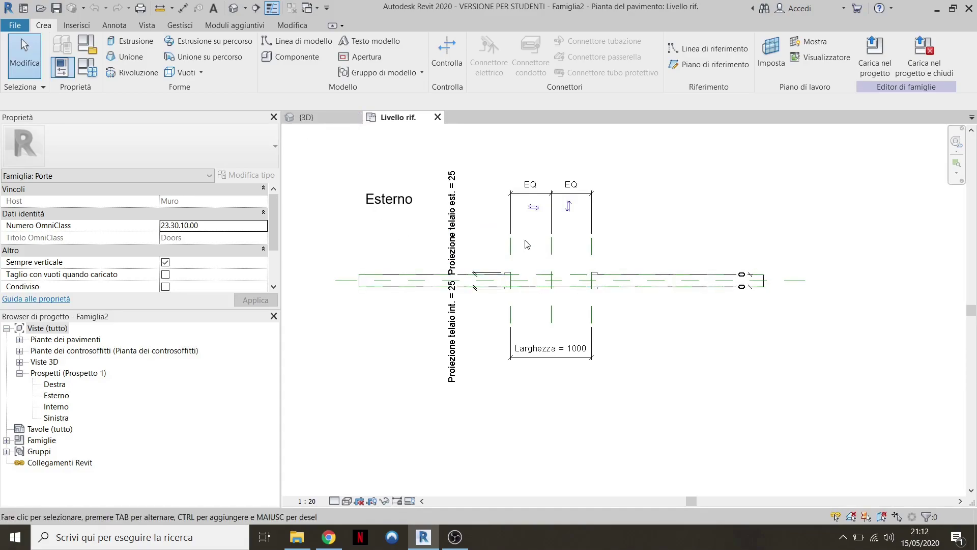
scroll(532, 253, "up", 1)
scroll(534, 265, "up", 1)
scroll(539, 285, "up", 1)
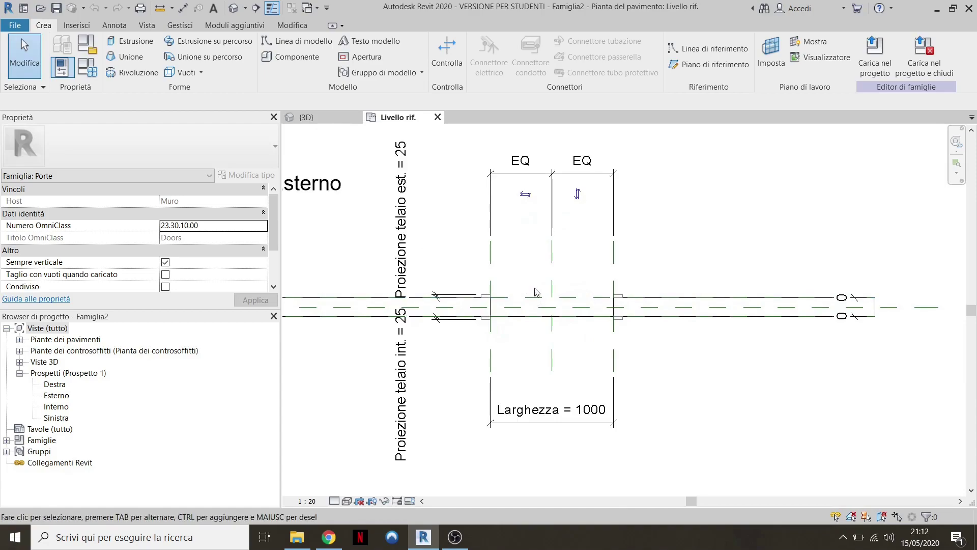
scroll(517, 299, "up", 1)
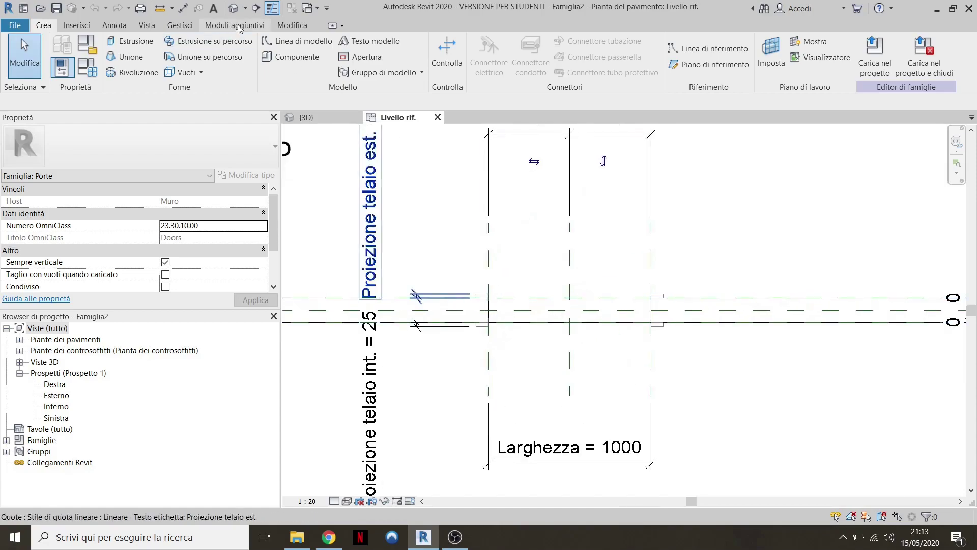
- Open the family's default 3D view at 1 : 20 scale
left_click(233, 7)
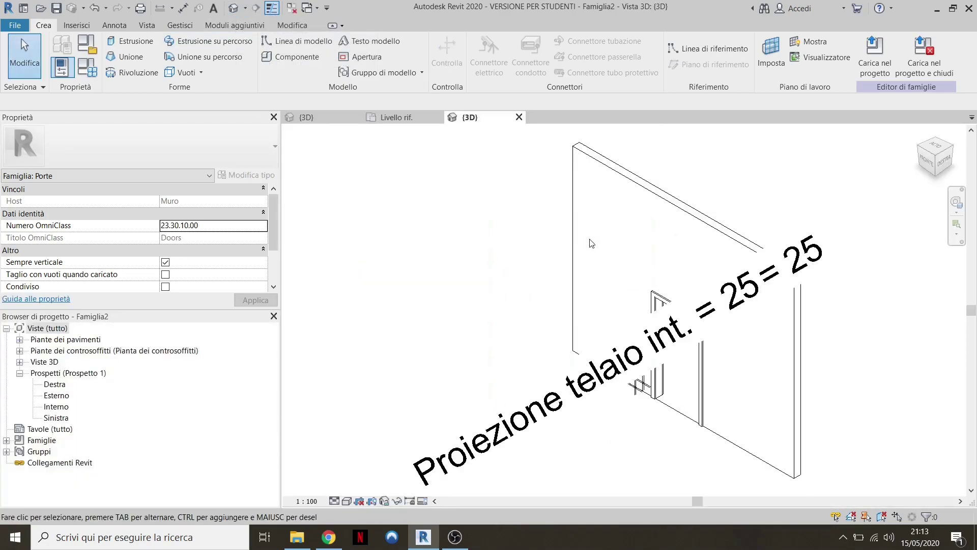
left_click(307, 501)
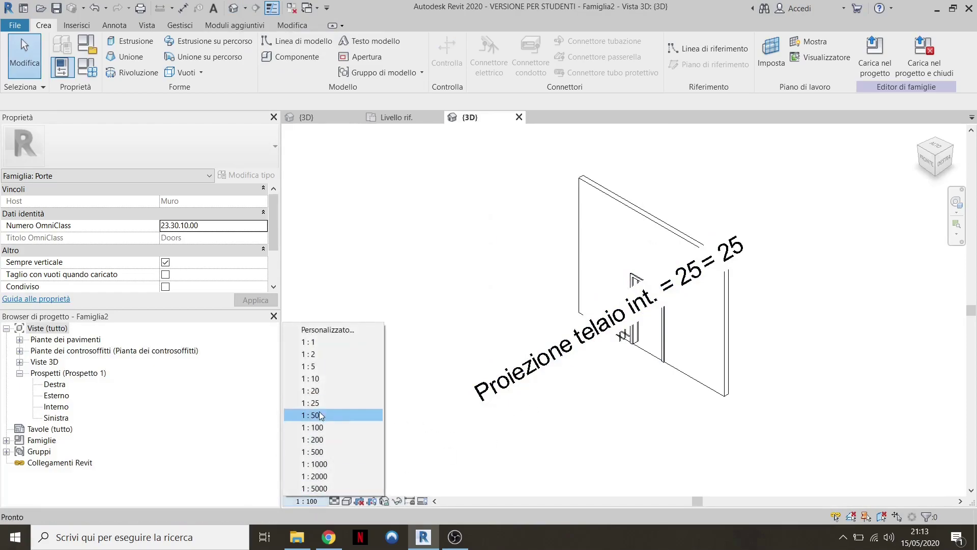
left_click(321, 391)
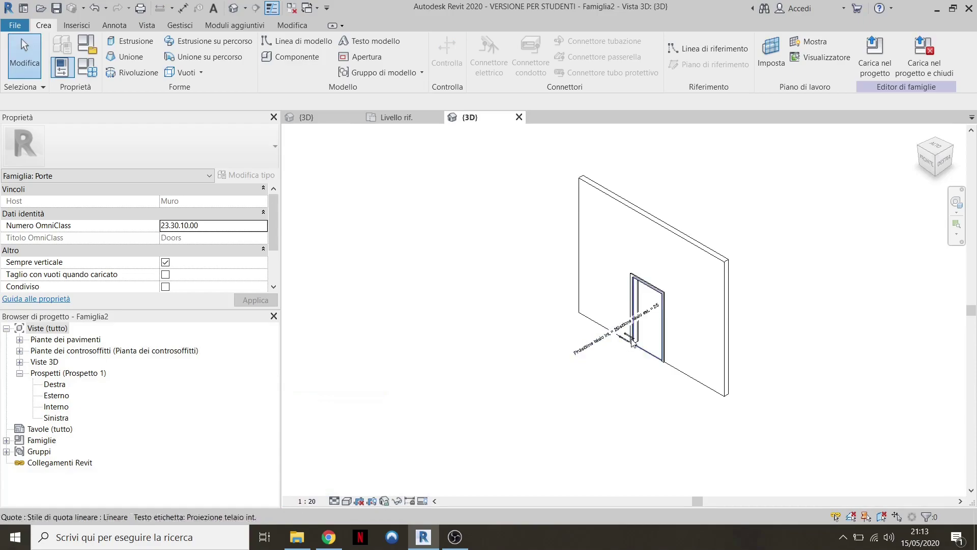
mouse_move(633, 341)
middle_mouse_down("shift")
mouse_move(753, 337)
mouse_move(631, 318)
mouse_move(670, 305)
mouse_move(593, 327)
mouse_move(539, 323)
mouse_move(544, 307)
middle_mouse_up("shift")
scroll(753, 336, "up", 3)
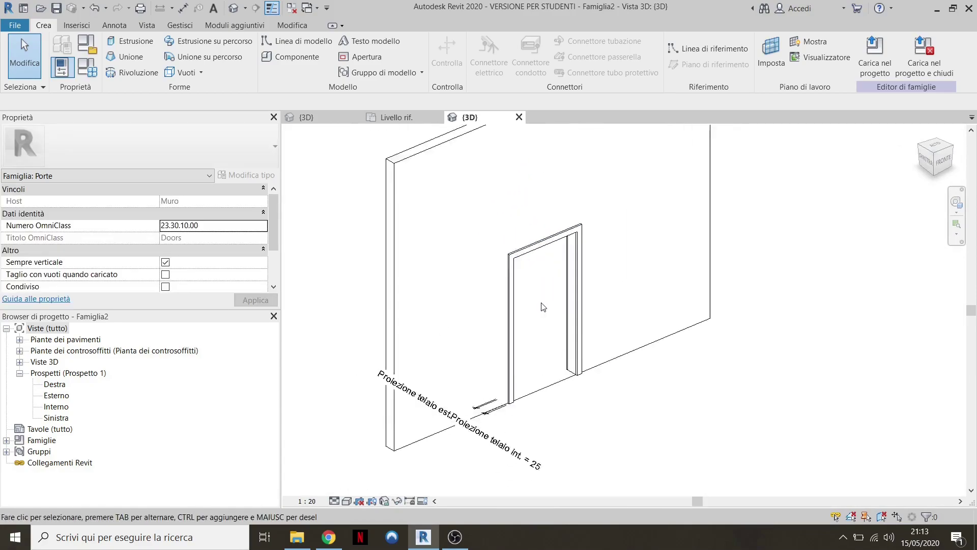
scroll(543, 306, "up", 2)
scroll(610, 218, "up", 2)
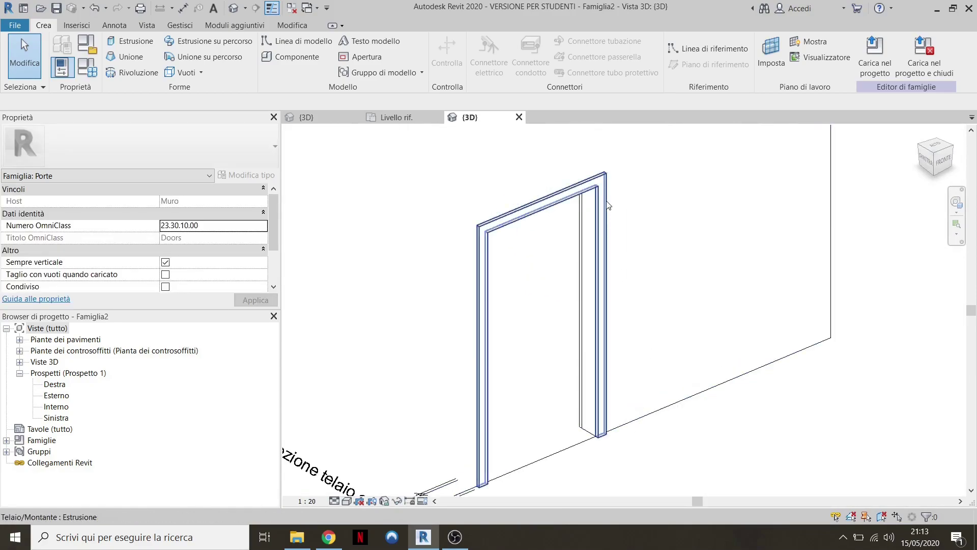
- Orbit around the door frame extrusion, selecting it to inspect it
left_click(608, 205)
middle_click_drag(508, 300, 530, 222, "shift")
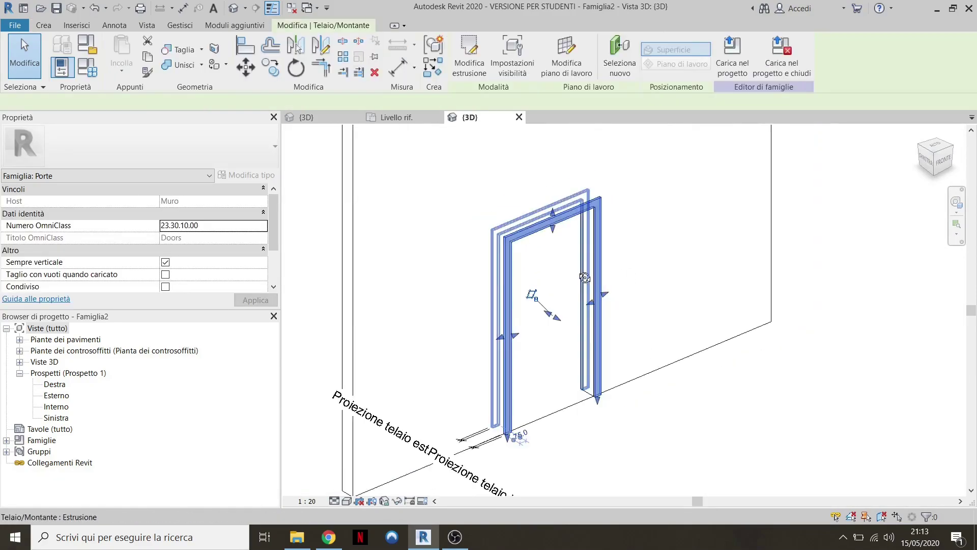
left_click(530, 223)
middle_click_drag(509, 295, 370, 303, "shift")
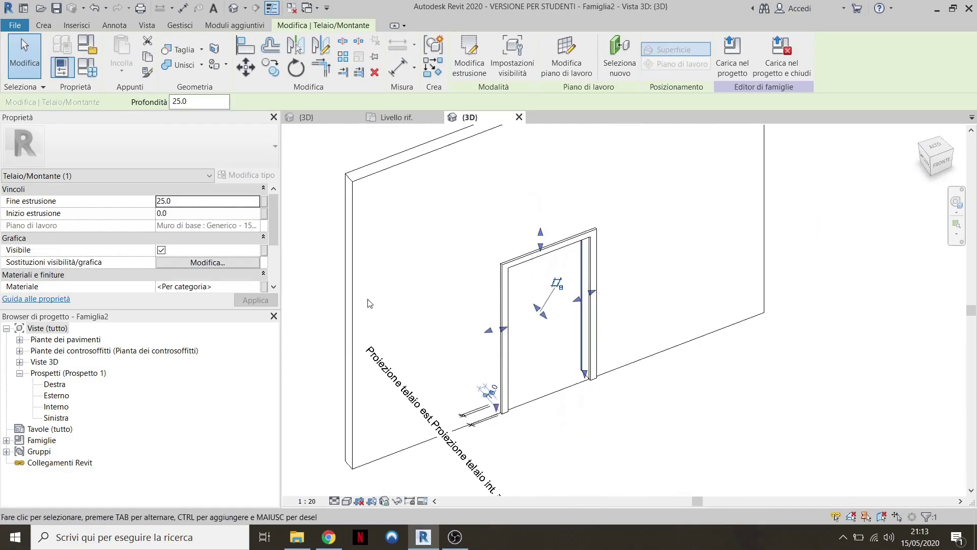
scroll(509, 331, "up", 2)
- Inspect the host wall from the front, then return to the Livello rif. plan
left_click(655, 363)
scroll(655, 363, "down", 2)
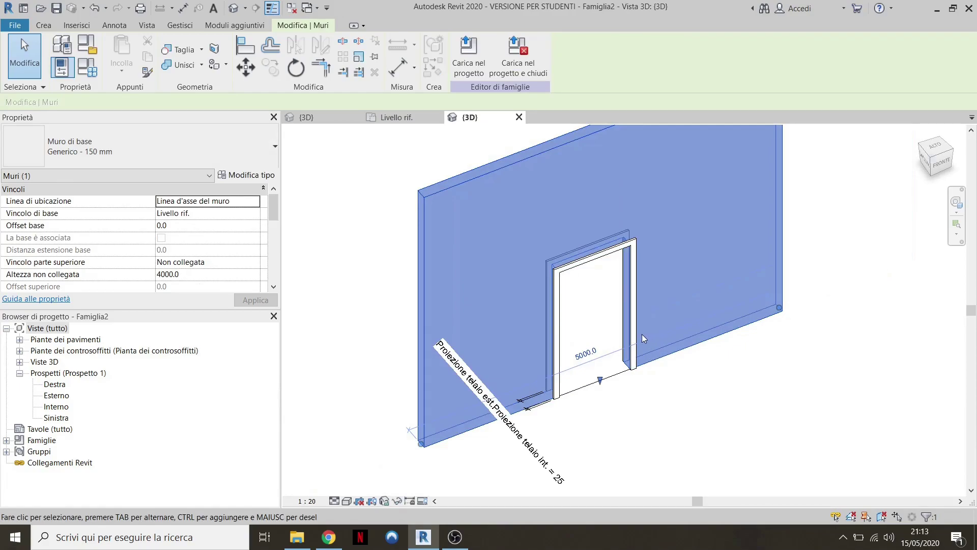
middle_click_drag(642, 333, 509, 269, "shift")
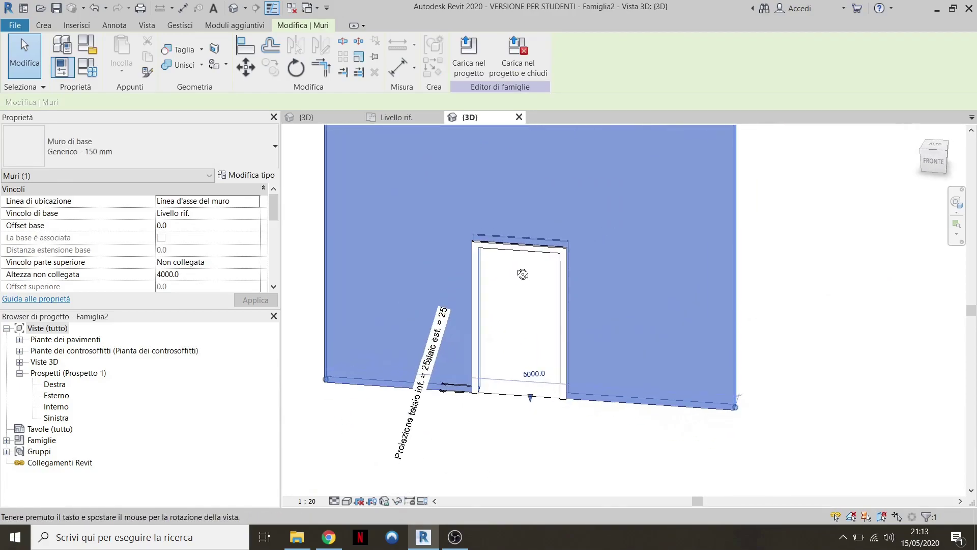
middle_click_drag(509, 269, 578, 420, "shift")
scroll(546, 335, "up", 3)
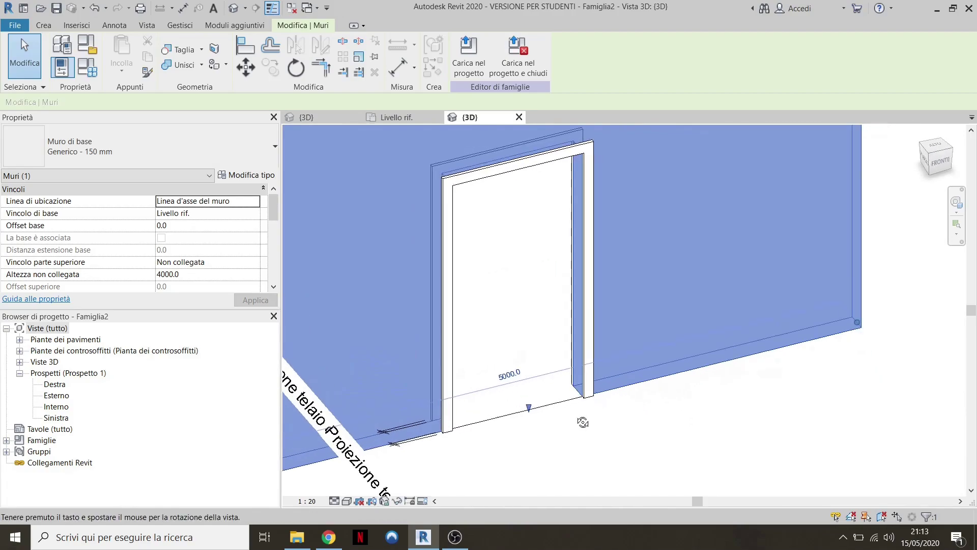
left_click(406, 119)
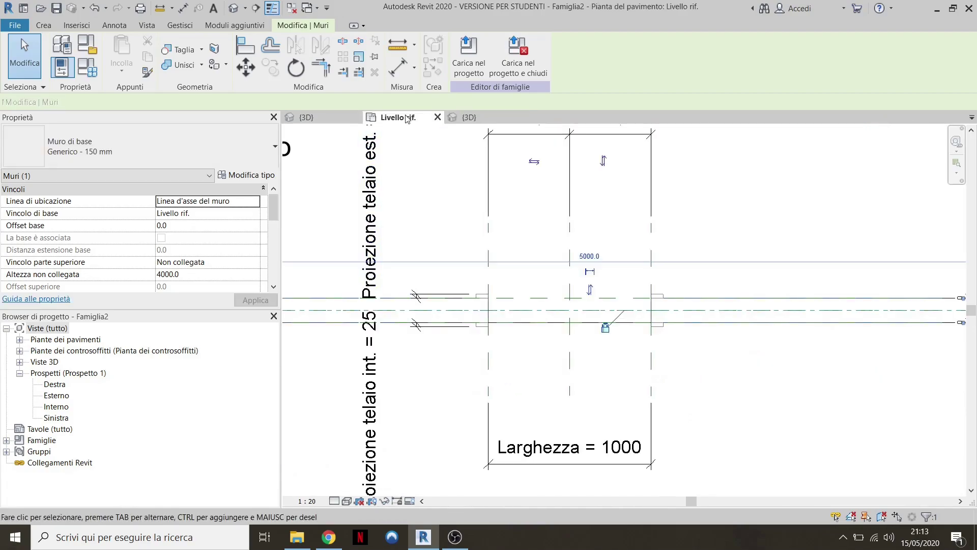
- Set the Livello rif. floor plan's visual style to Shaded
left_click(20, 340)
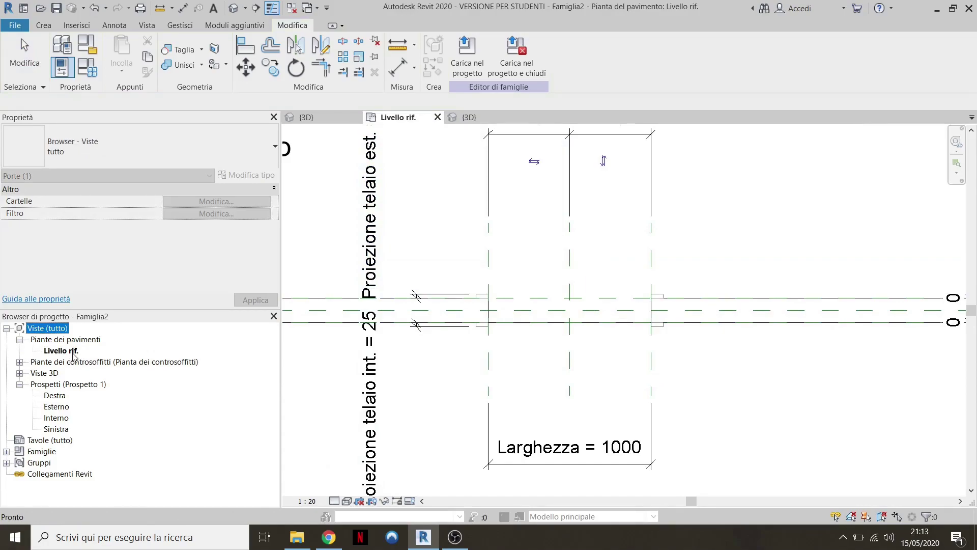
scroll(518, 317, "down", 1)
scroll(513, 323, "up", 2)
scroll(465, 305, "up", 2)
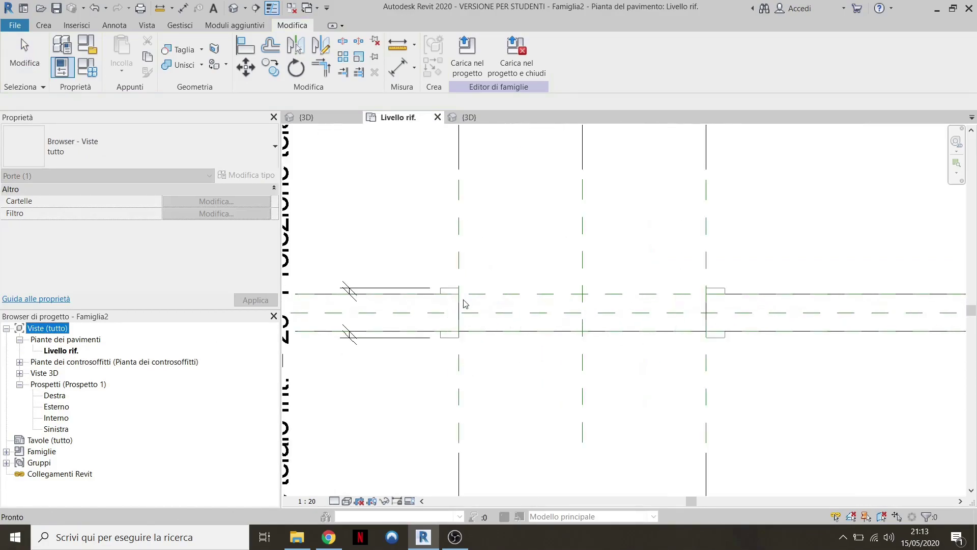
scroll(548, 326, "up", 2)
scroll(413, 292, "up", 1)
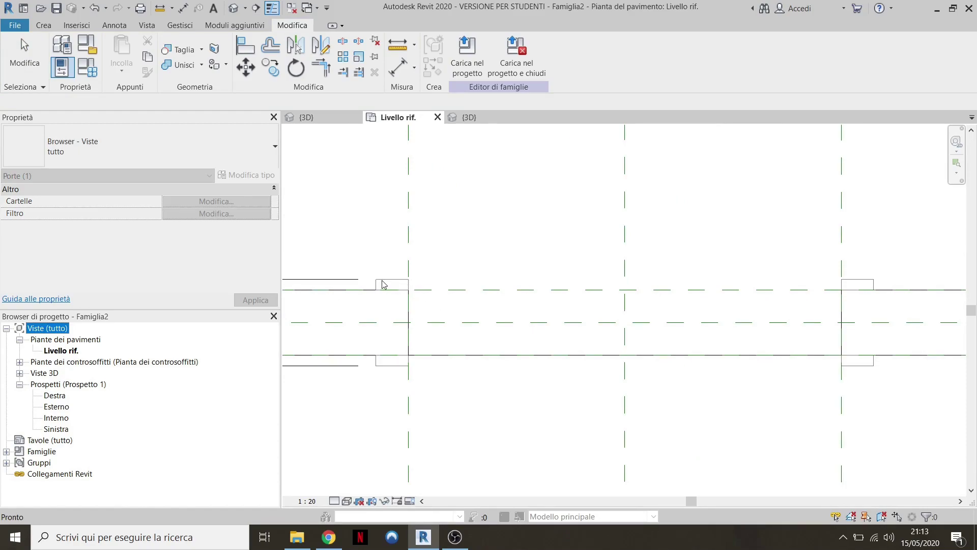
scroll(458, 282, "down", 1)
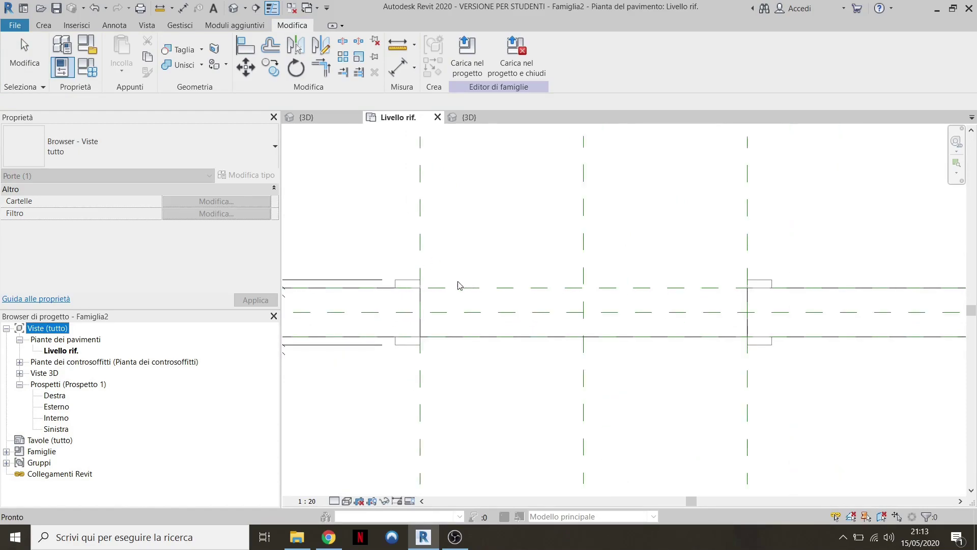
left_click(346, 502)
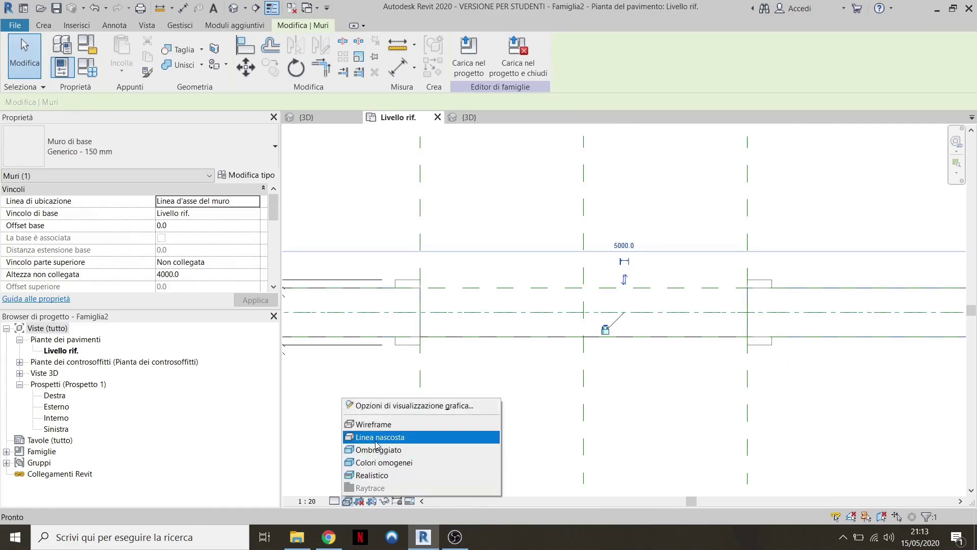
left_click(378, 448)
left_click(529, 356)
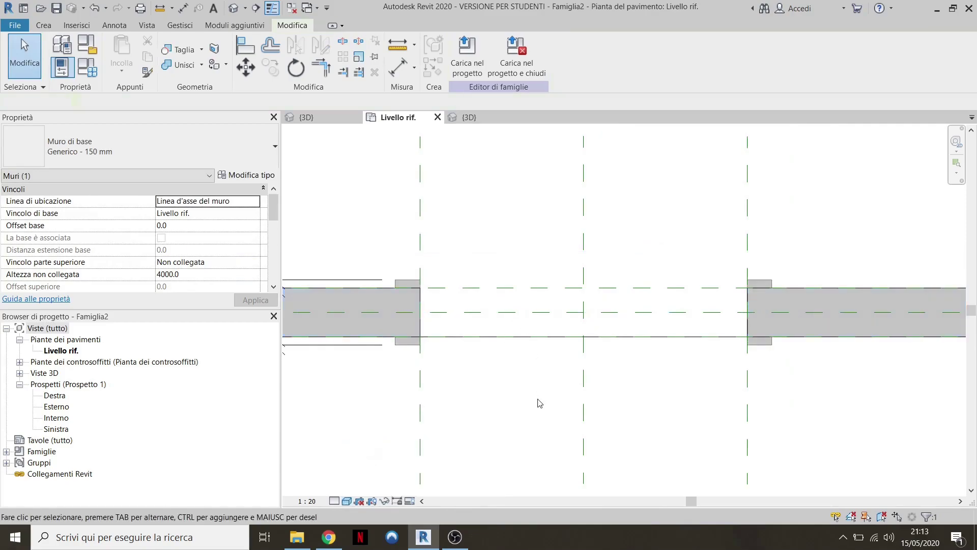
scroll(463, 312, "up", 2)
- Inspect the small frame extrusion, then open the Esterno elevation
left_click(399, 271)
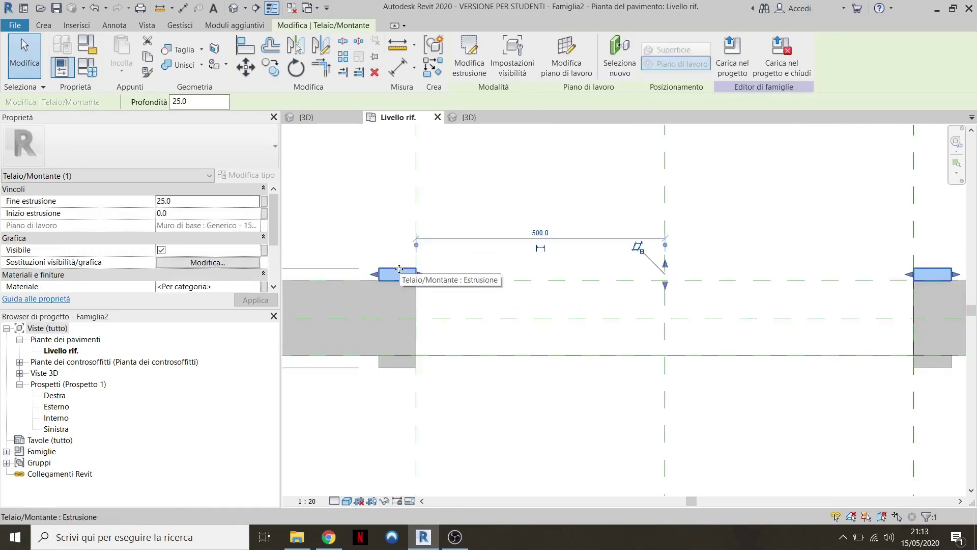
scroll(398, 269, "down", 1)
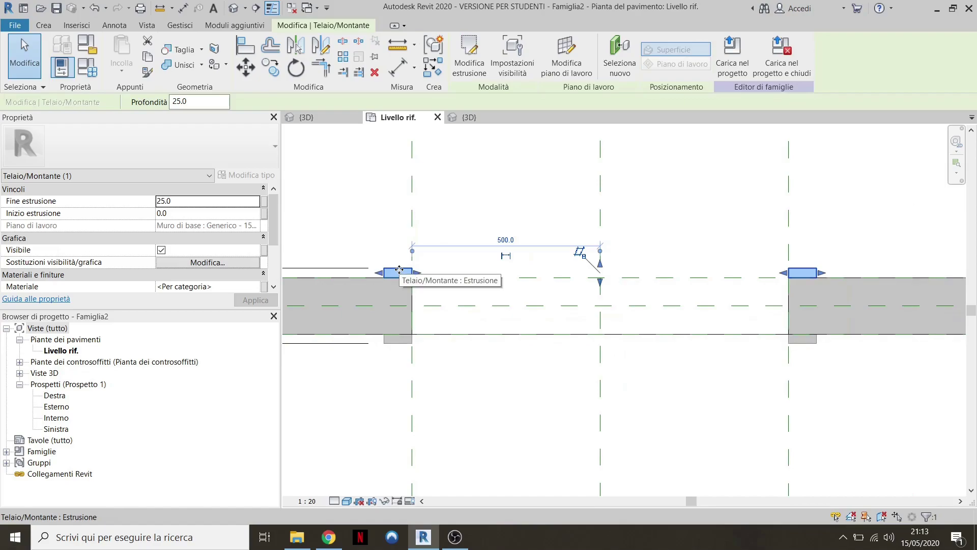
scroll(399, 270, "down", 1)
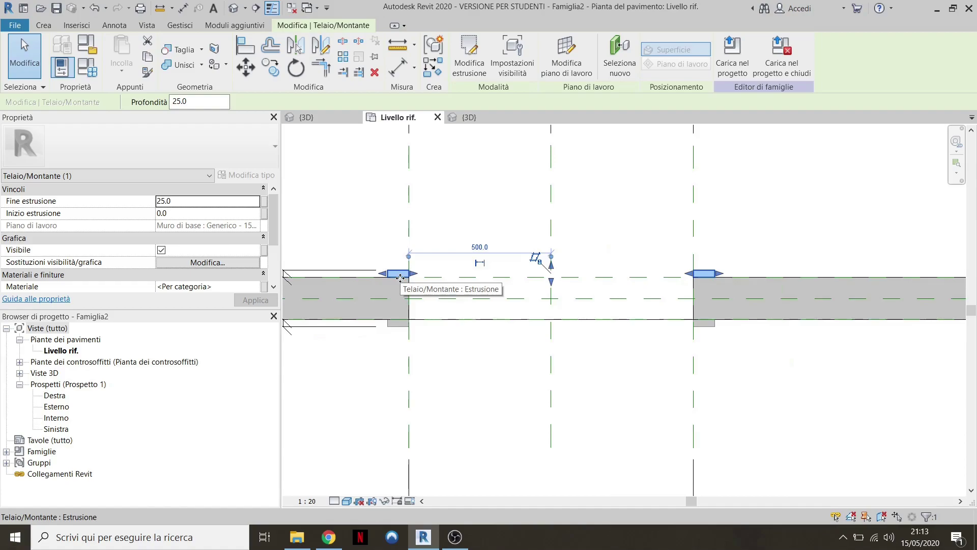
key("Escape")
scroll(403, 269, "up", 1)
scroll(404, 268, "up", 1)
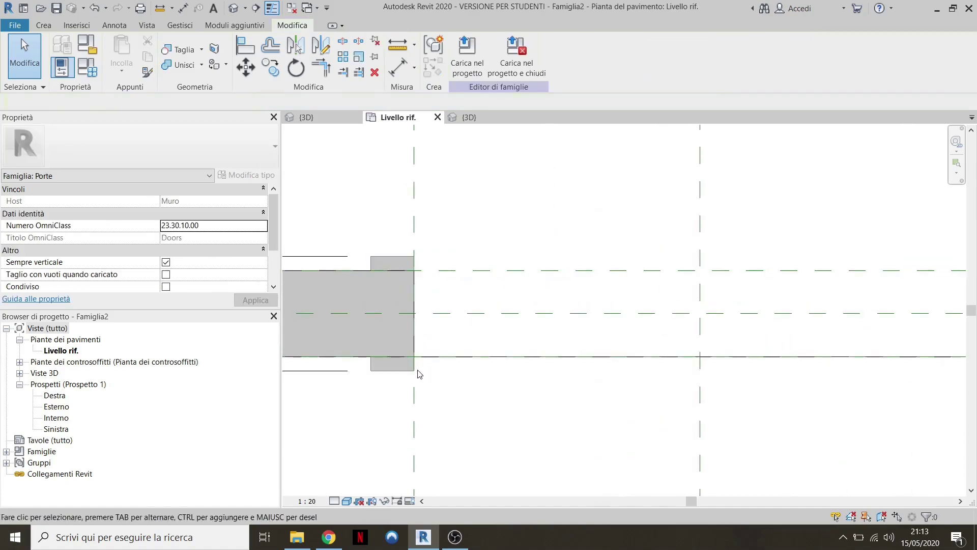
scroll(388, 331, "down", 2)
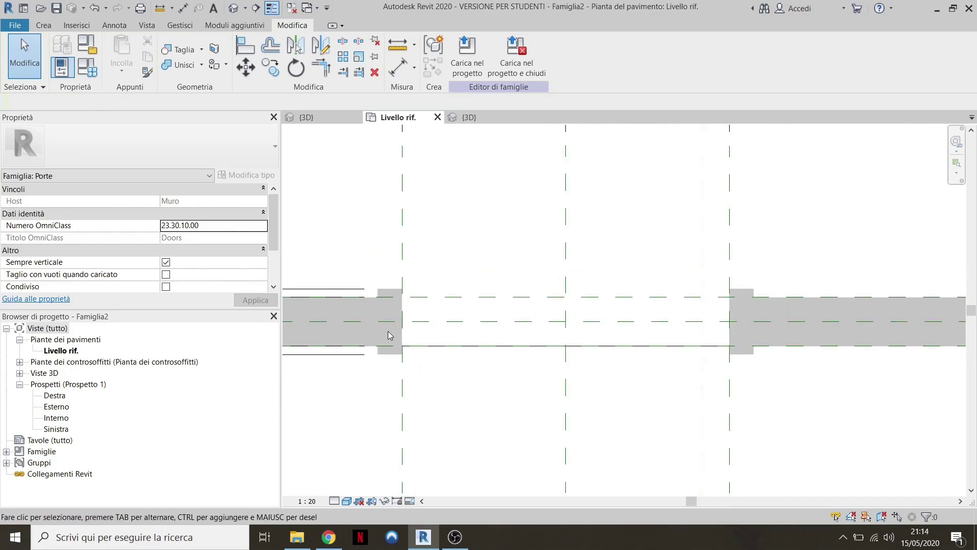
scroll(388, 331, "down", 1)
scroll(502, 310, "down", 1)
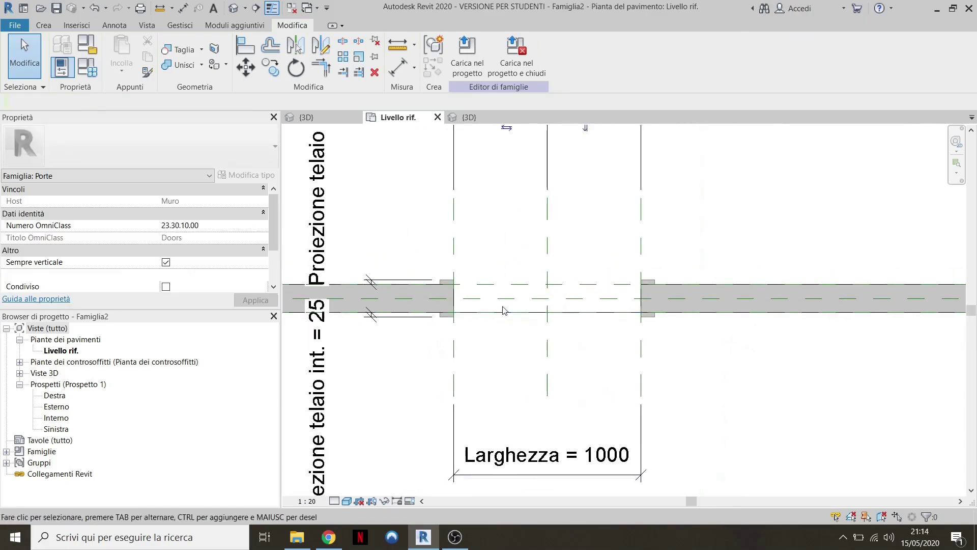
double_click(66, 417)
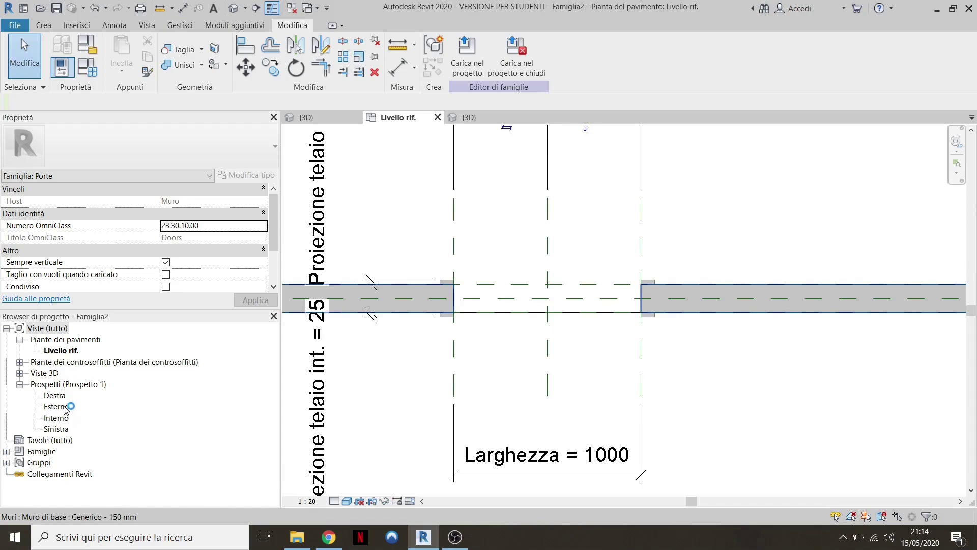
double_click(67, 406)
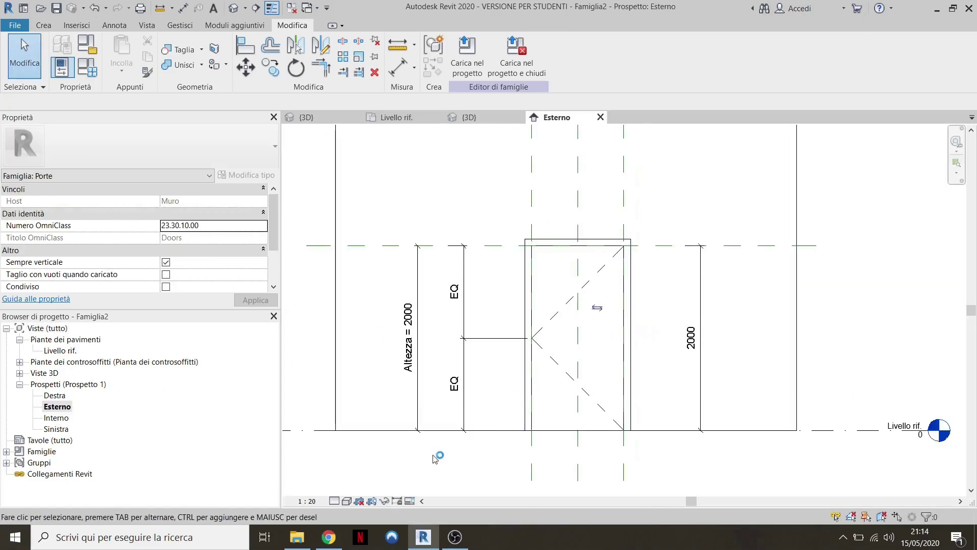
- Set the door elevation to Ombreggiato, zoom onto the door, and show the Crea tab
left_click(346, 501)
left_click(379, 450)
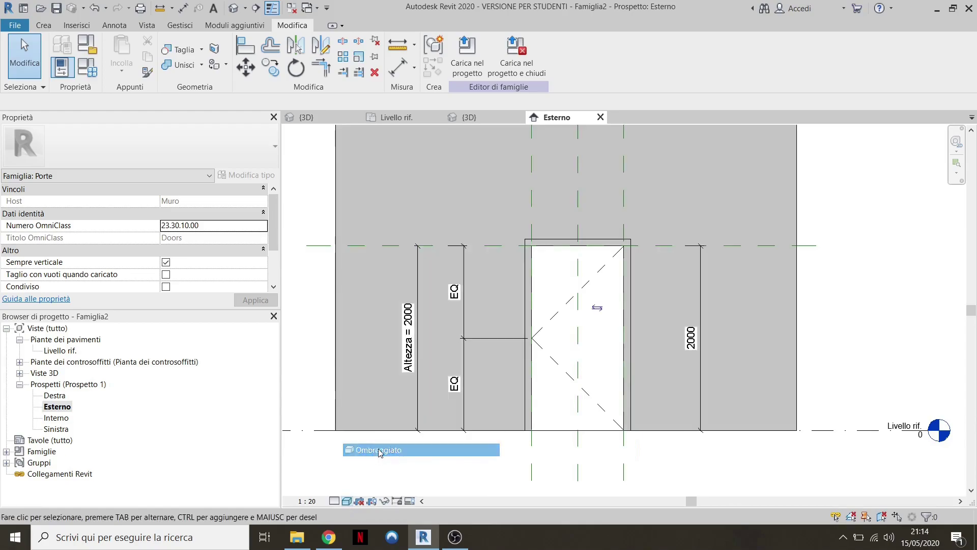
scroll(509, 306, "up", 1)
scroll(483, 255, "up", 1)
scroll(460, 211, "up", 1)
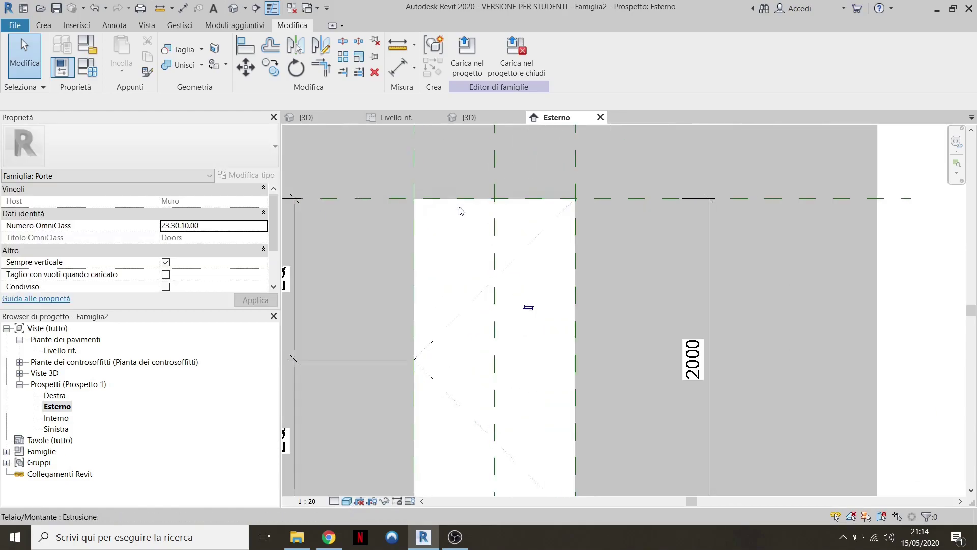
left_click(44, 26)
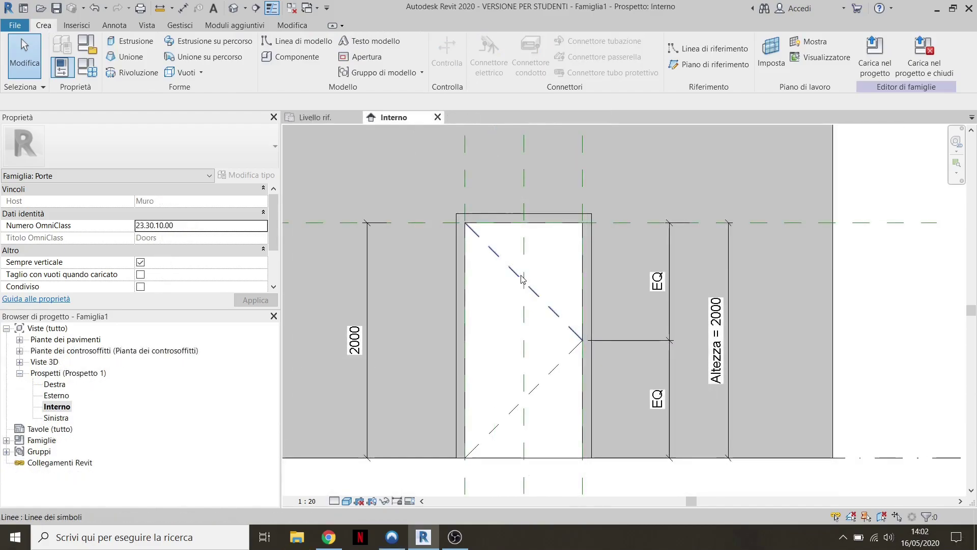
- Start an extrusion sketch with a rectangle traced over the door opening
left_click(127, 43)
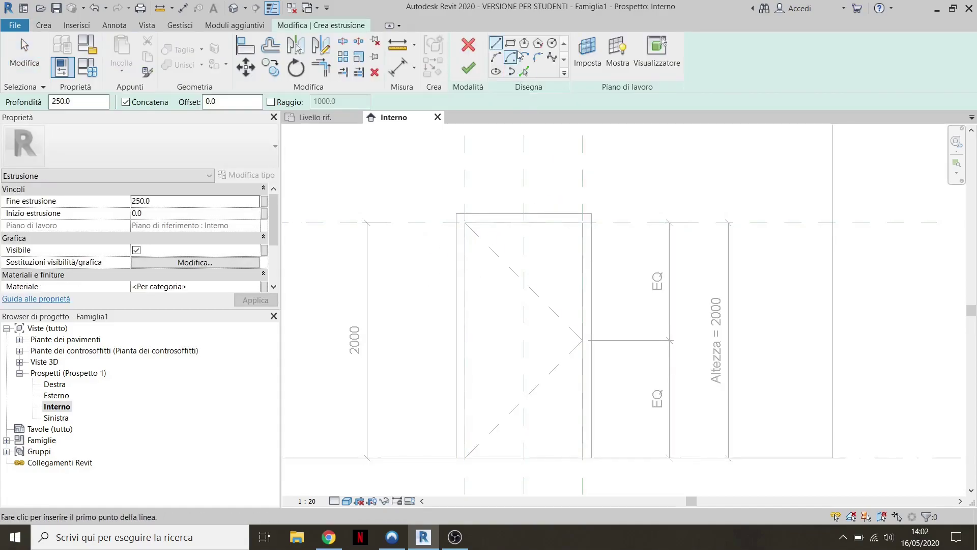
left_click(509, 43)
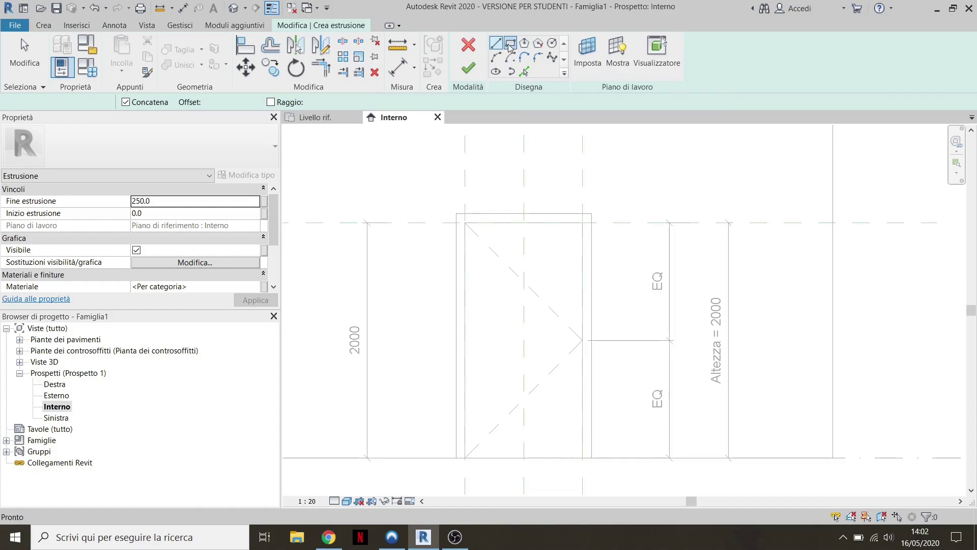
middle_click_drag(513, 285, 450, 254)
scroll(423, 192, "up", 2)
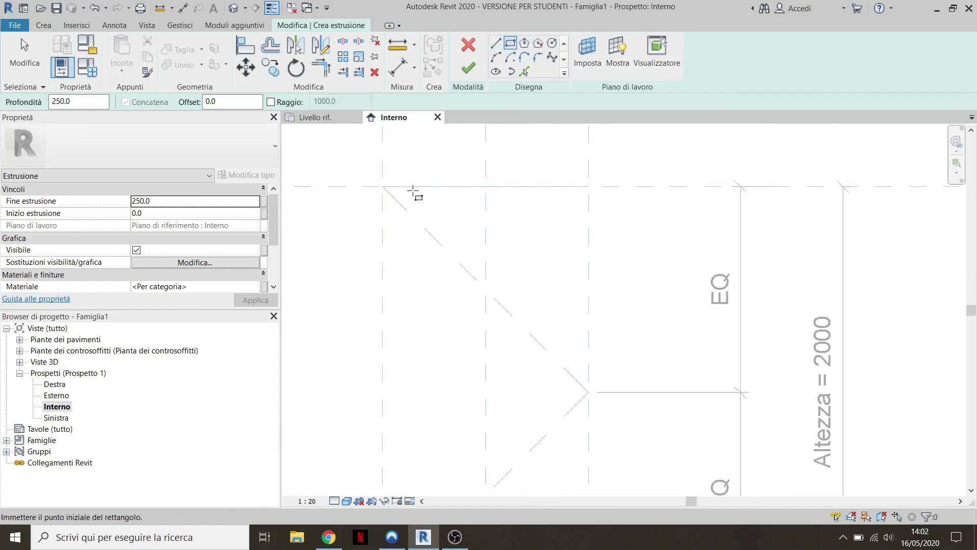
scroll(402, 193, "up", 2)
scroll(384, 194, "up", 2)
left_click(383, 180)
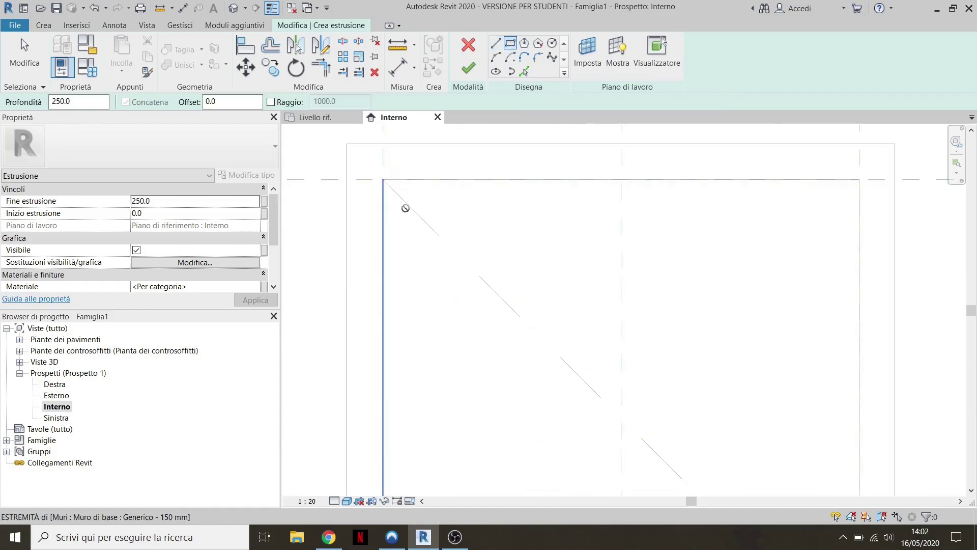
scroll(448, 203, "down", 2)
scroll(617, 421, "down", 3)
scroll(620, 424, "up", 2)
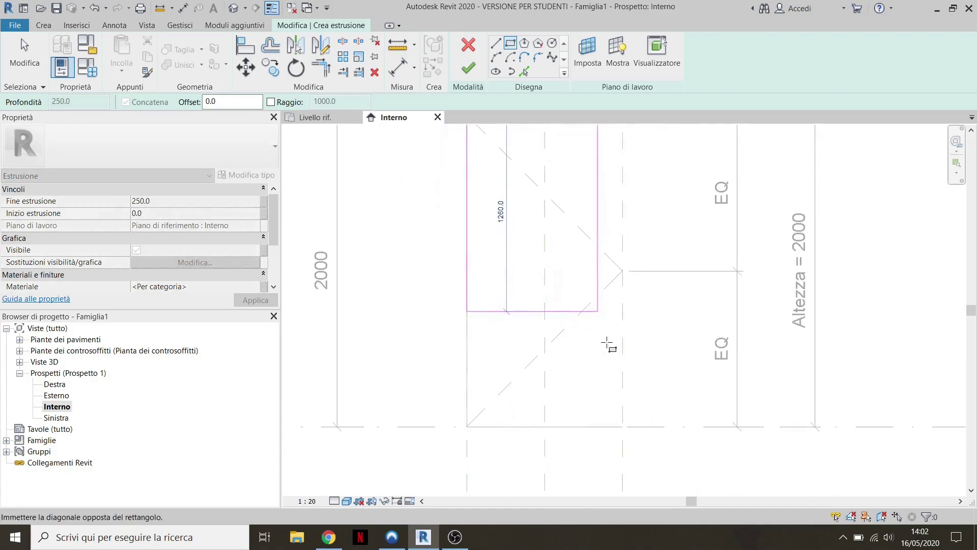
scroll(621, 425, "up", 3)
left_click(623, 424)
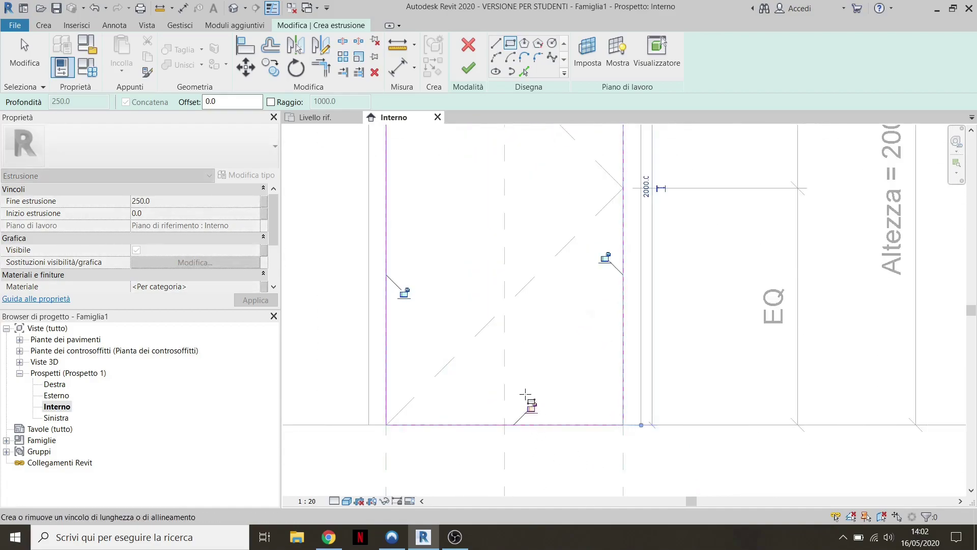
scroll(526, 399, "down", 3)
scroll(497, 342, "down", 1)
scroll(448, 216, "up", 3)
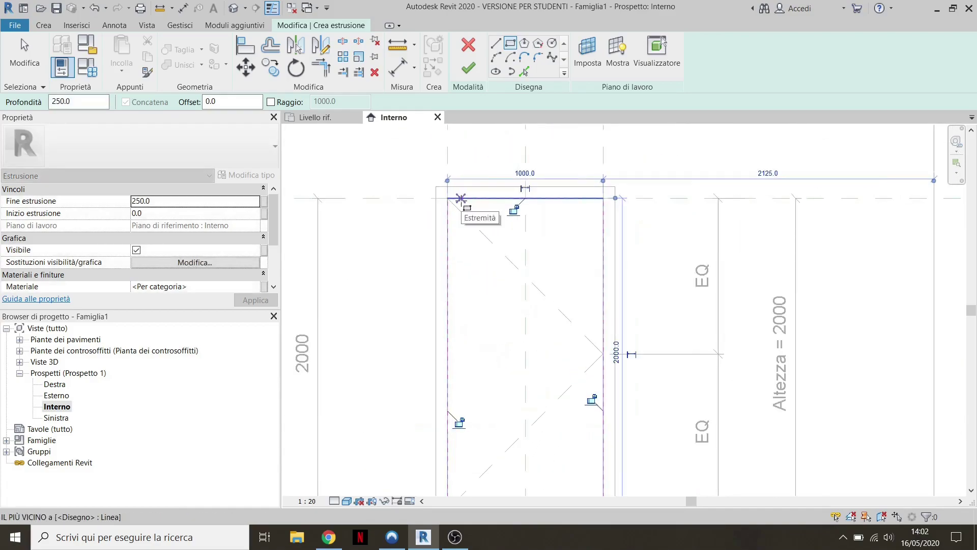
scroll(464, 214, "up", 1)
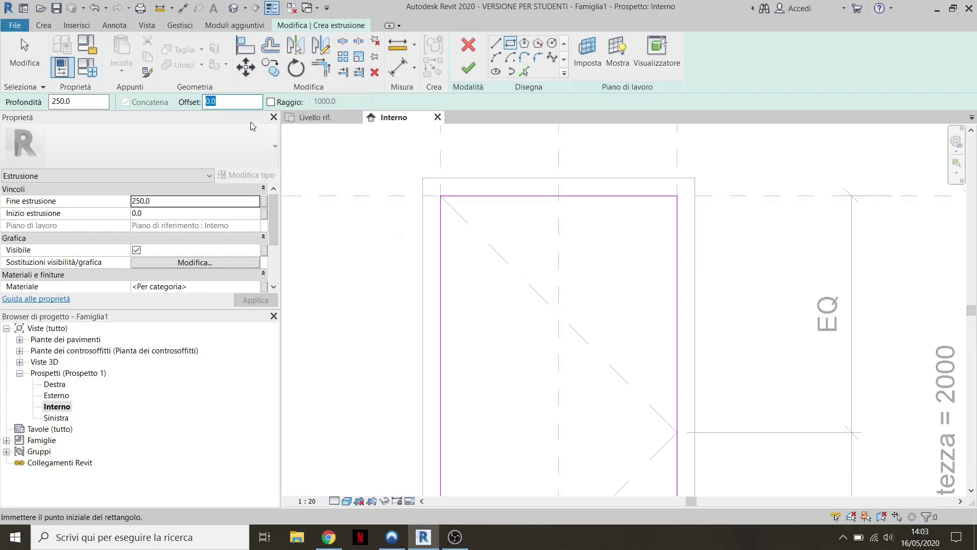
- Draw a second rectangle offset 20 mm inward from the first
type("20")
scroll(515, 239, "up", 2)
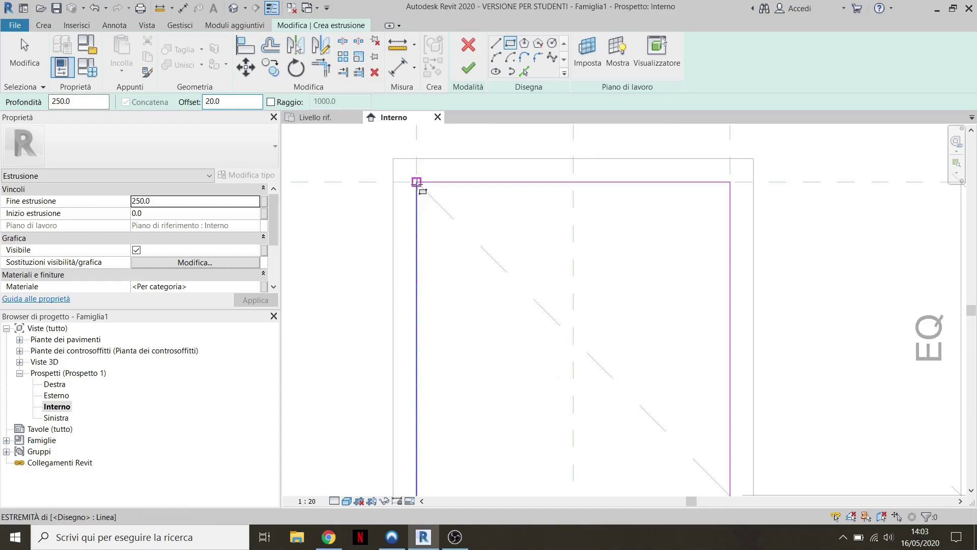
left_click(417, 181)
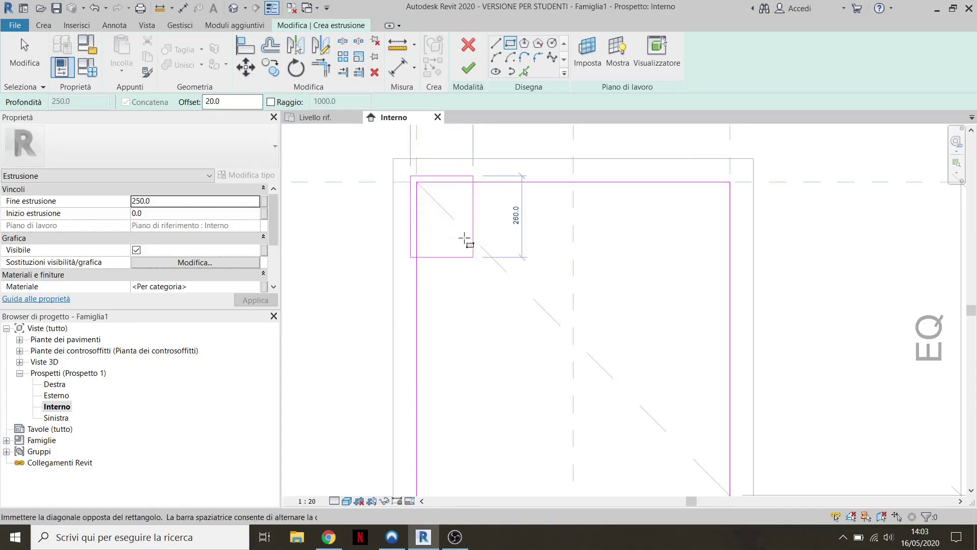
scroll(448, 212, "up", 2)
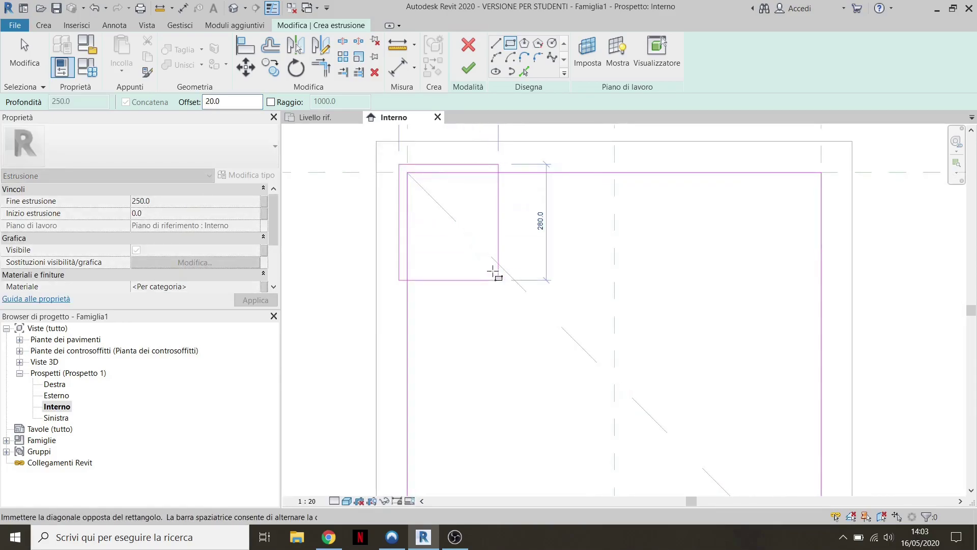
scroll(493, 274, "down", 2)
key("space")
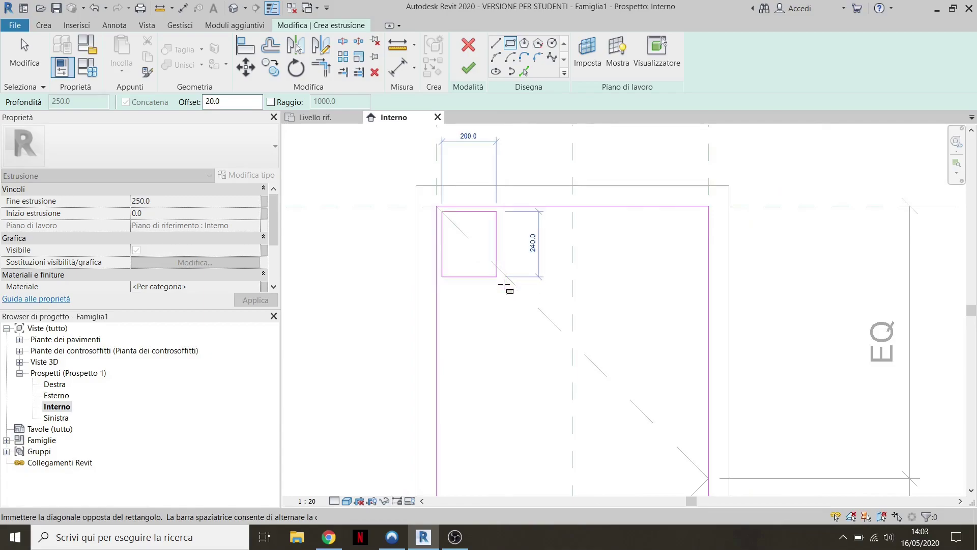
scroll(539, 330, "down", 2)
scroll(567, 399, "up", 2)
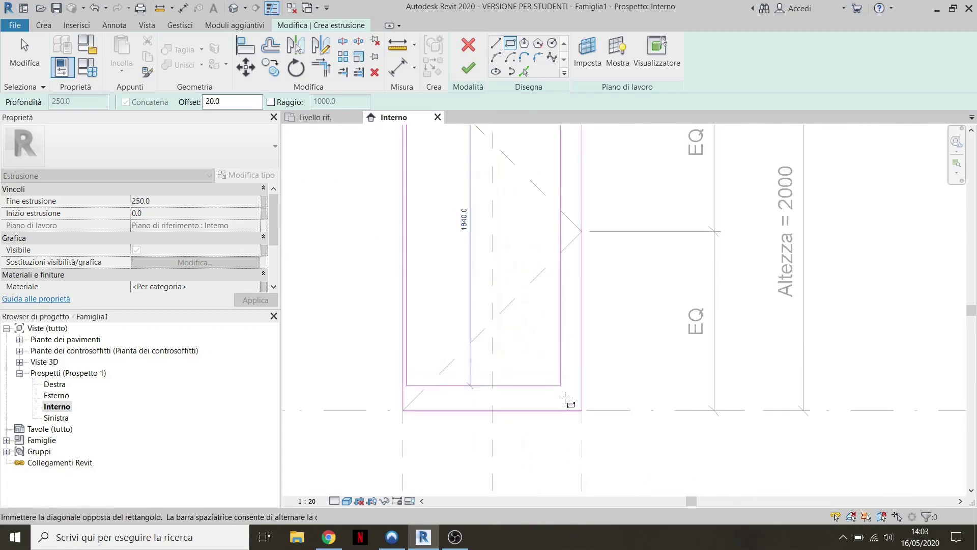
scroll(596, 426, "up", 3)
left_click(606, 434)
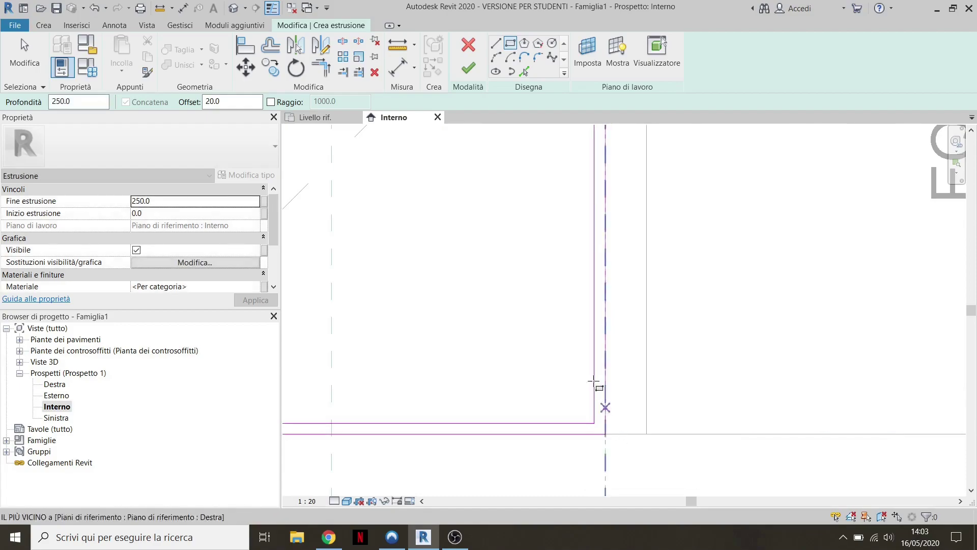
scroll(596, 377, "down", 2)
scroll(560, 356, "down", 1)
key("Escape")
- Delete the bottom edge lines of the inner rectangle from the sketch
scroll(493, 381, "up", 2)
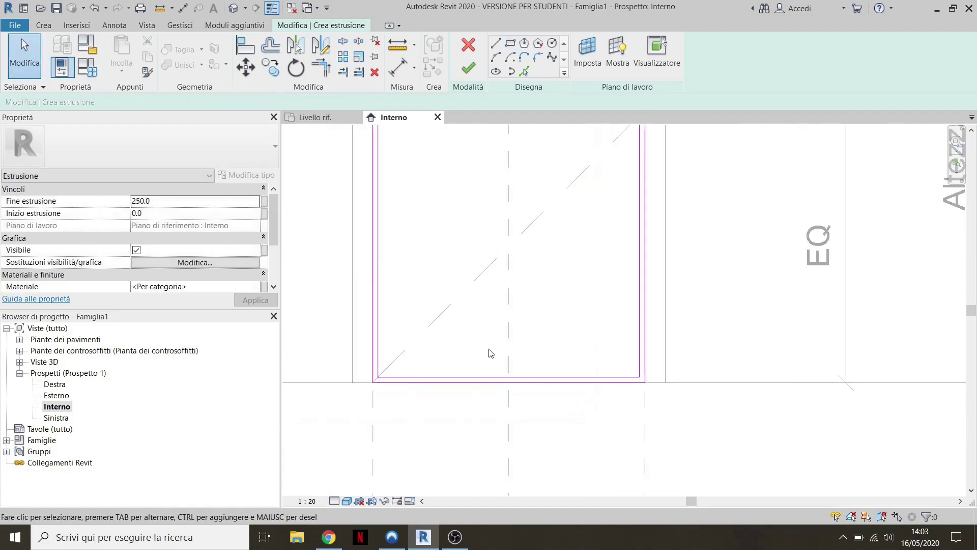
left_click_drag(485, 346, 468, 402)
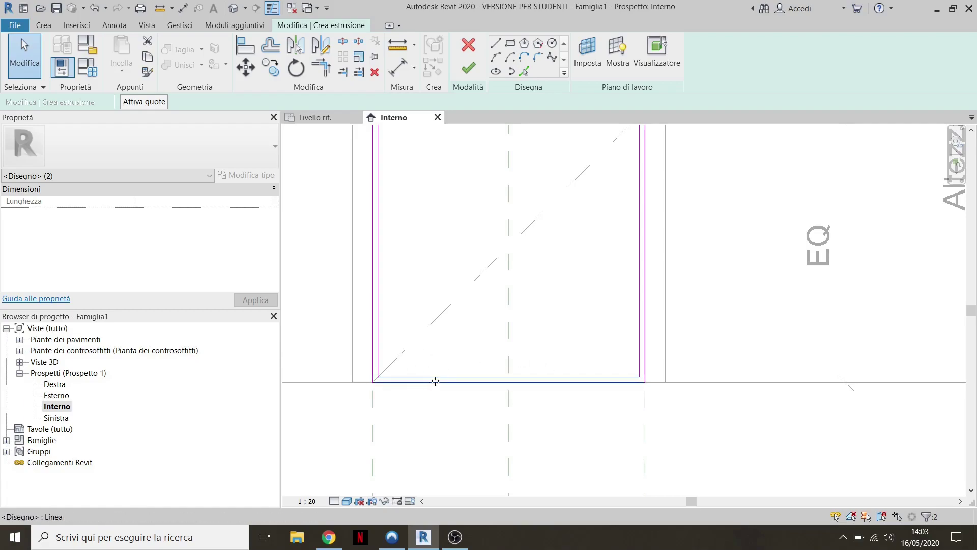
key("Delete")
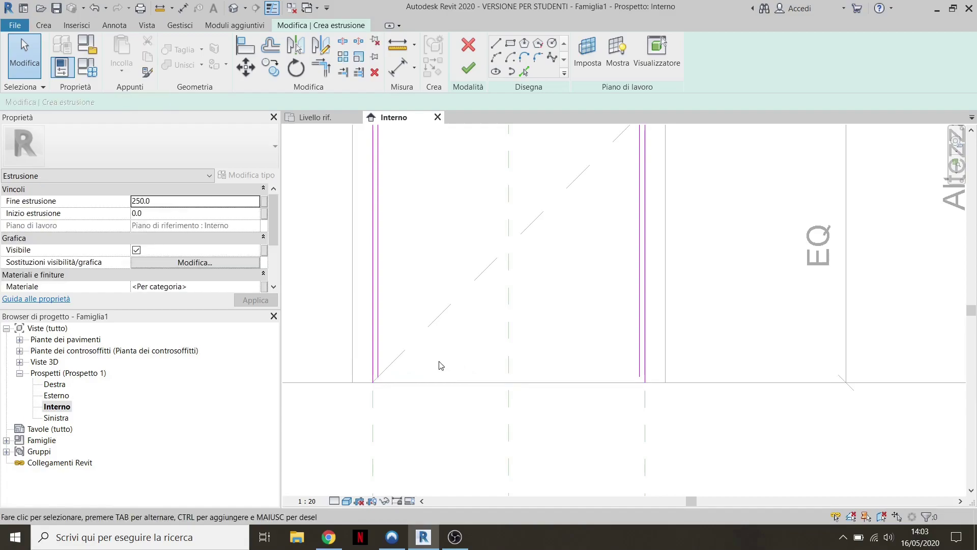
- Try the split/trim tool on the profile's right side, then exit it
scroll(357, 378, "up", 3)
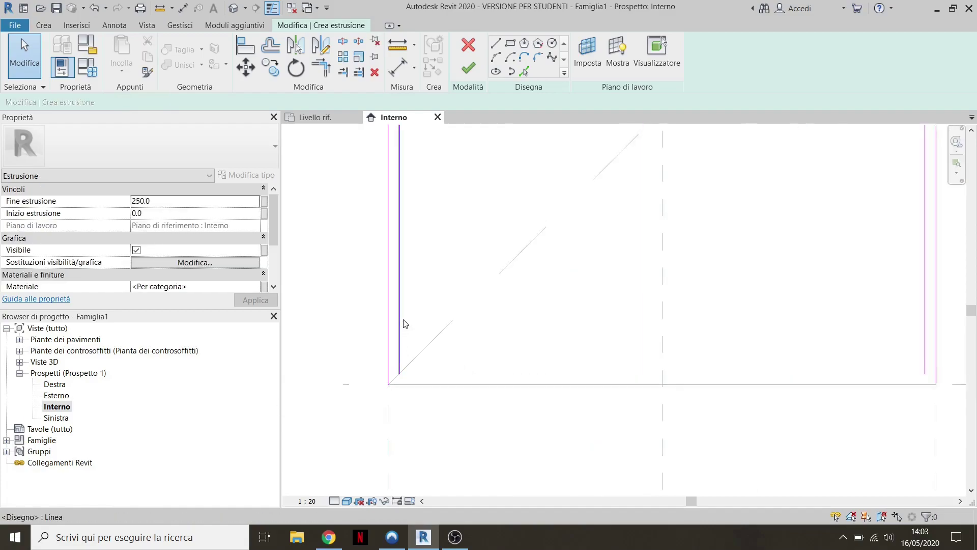
left_click(364, 75)
scroll(431, 414, "up", 3)
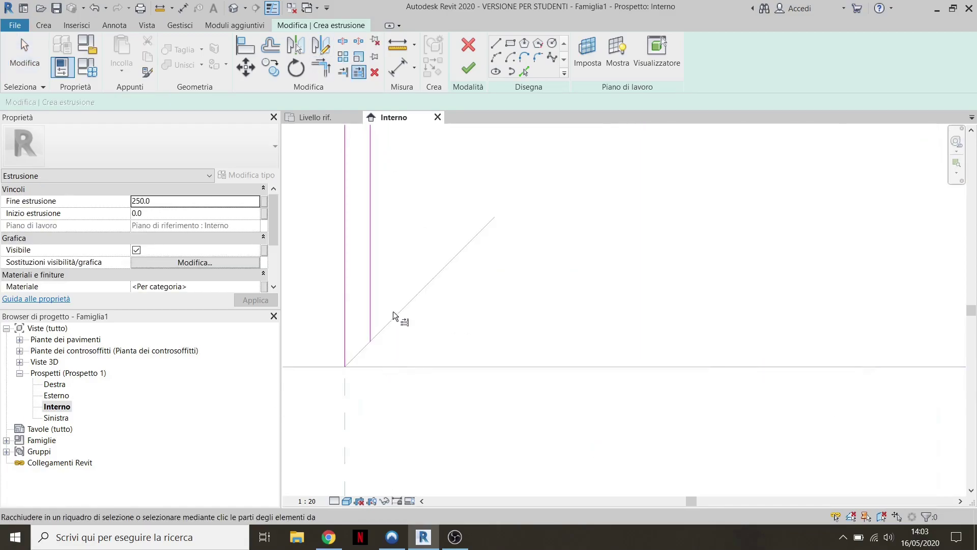
middle_click_drag(394, 341, 722, 338)
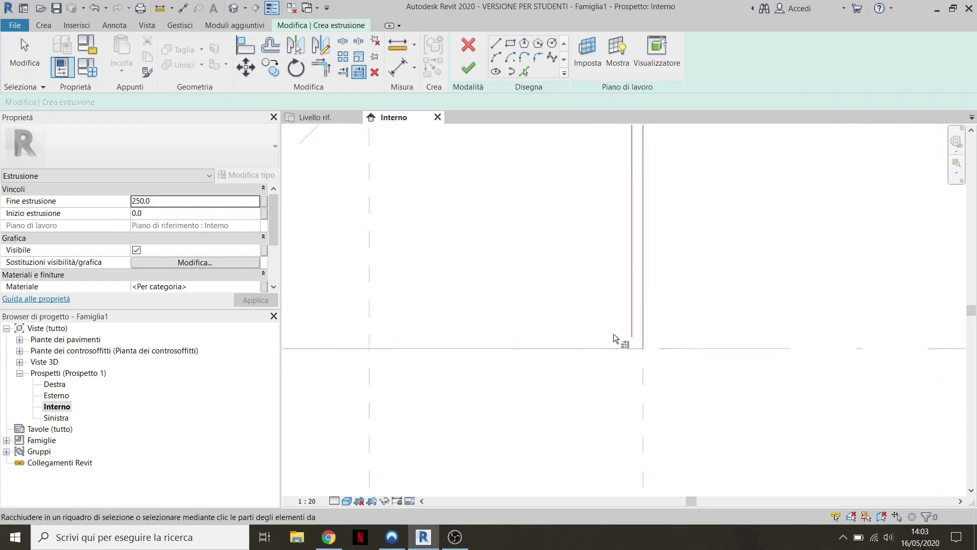
scroll(600, 304, "down", 3)
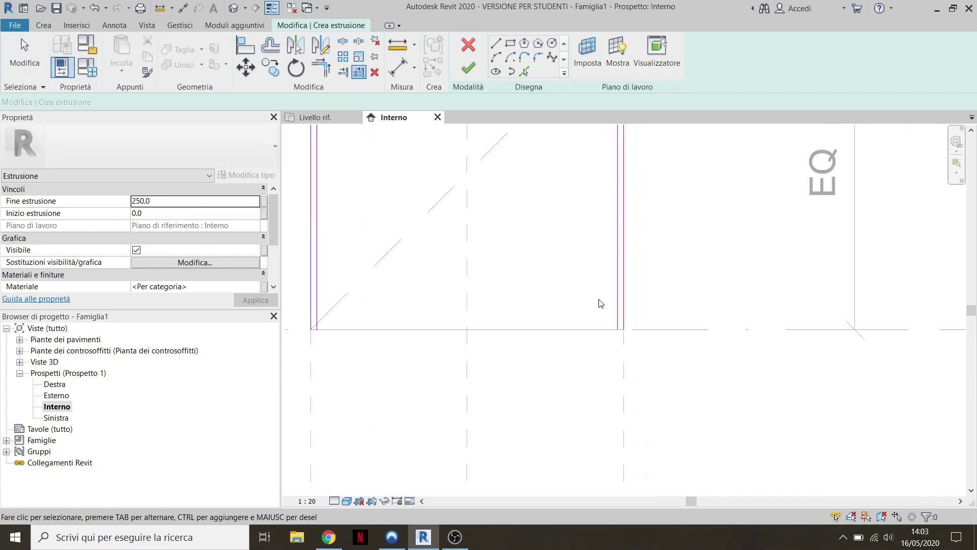
scroll(601, 303, "down", 2)
key("Escape")
scroll(447, 322, "up", 2)
- Start a sketch line at the profile corner, then cancel it
scroll(423, 327, "up", 2)
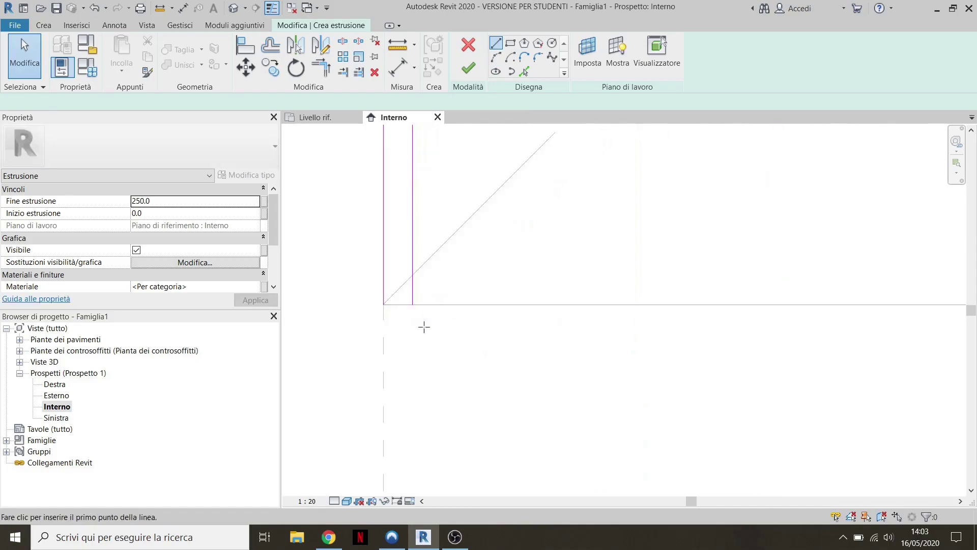
key("l")
key("i")
left_click(383, 304)
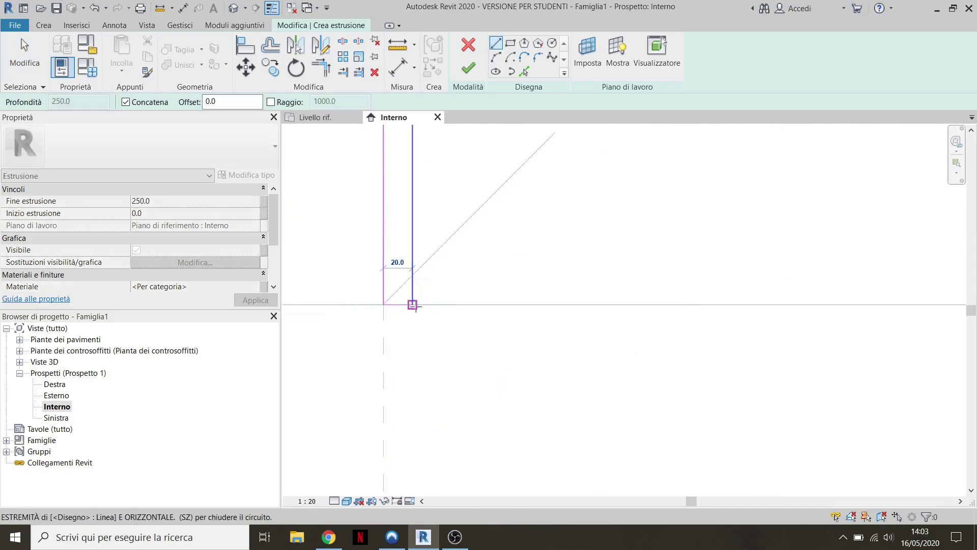
scroll(419, 323, "up", 3)
mouse_move(419, 323)
middle_mouse_down()
mouse_move(521, 314)
mouse_move(412, 312)
middle_mouse_up()
scroll(637, 284, "up", 3)
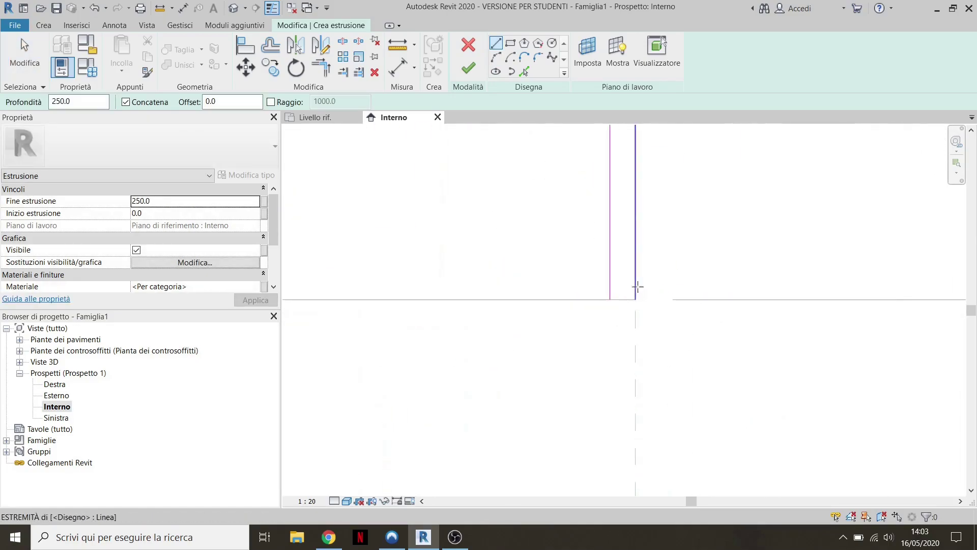
middle_click_drag(638, 284, 609, 299)
key("Escape")
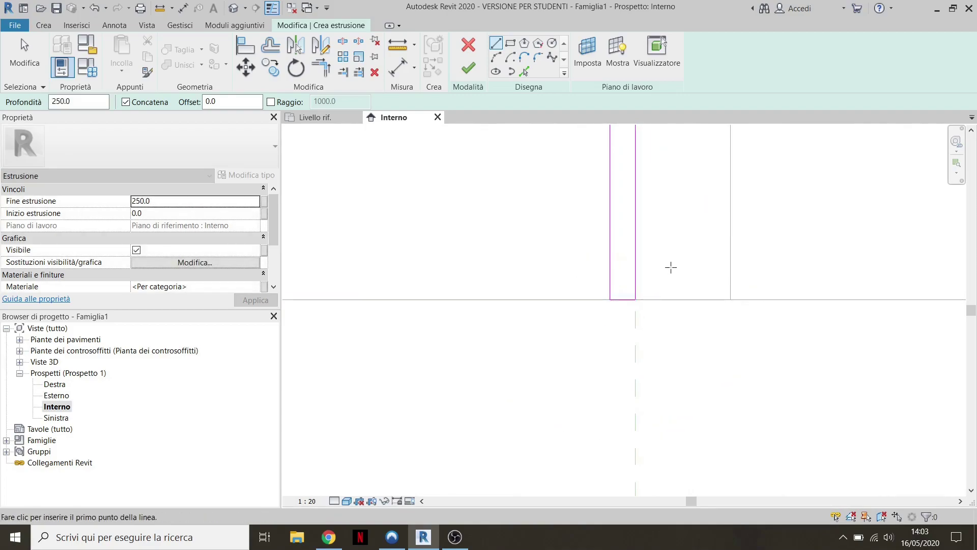
scroll(670, 269, "up", 2)
key("Escape")
- Move the short bottom profile line down onto the reference level
left_click(585, 324)
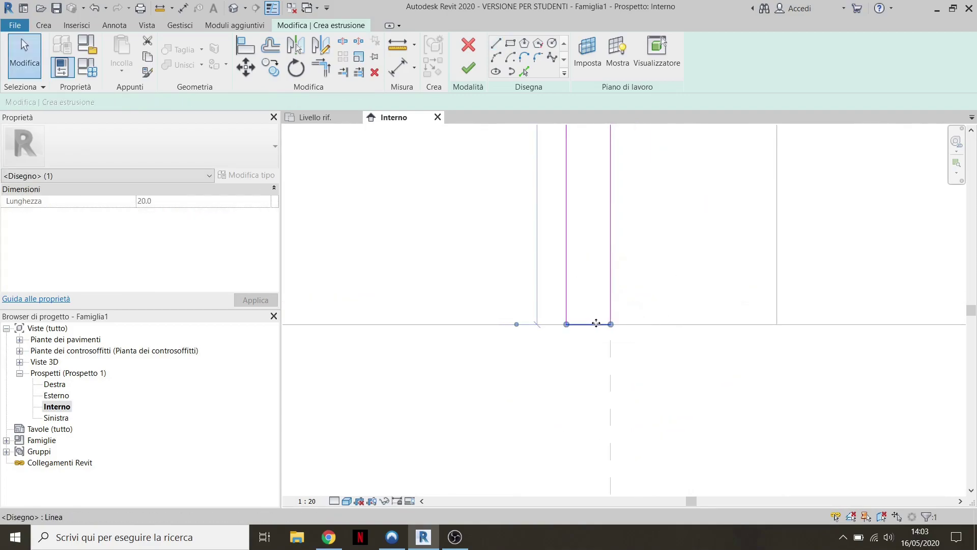
left_click_drag(595, 323, 594, 284)
left_click_drag(597, 235, 597, 226)
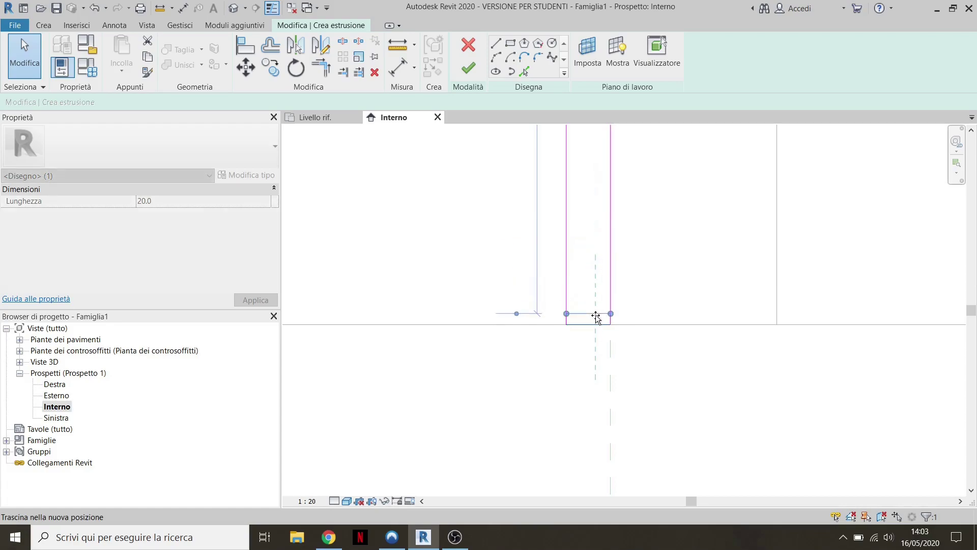
left_click_drag(596, 315, 595, 324)
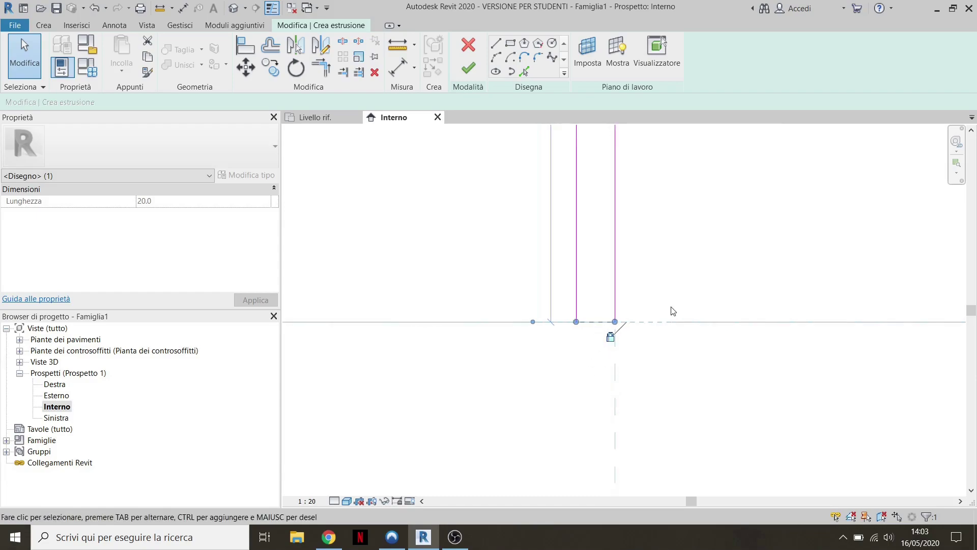
scroll(670, 313, "up", 5)
scroll(460, 328, "down", 2)
scroll(451, 331, "down", 2)
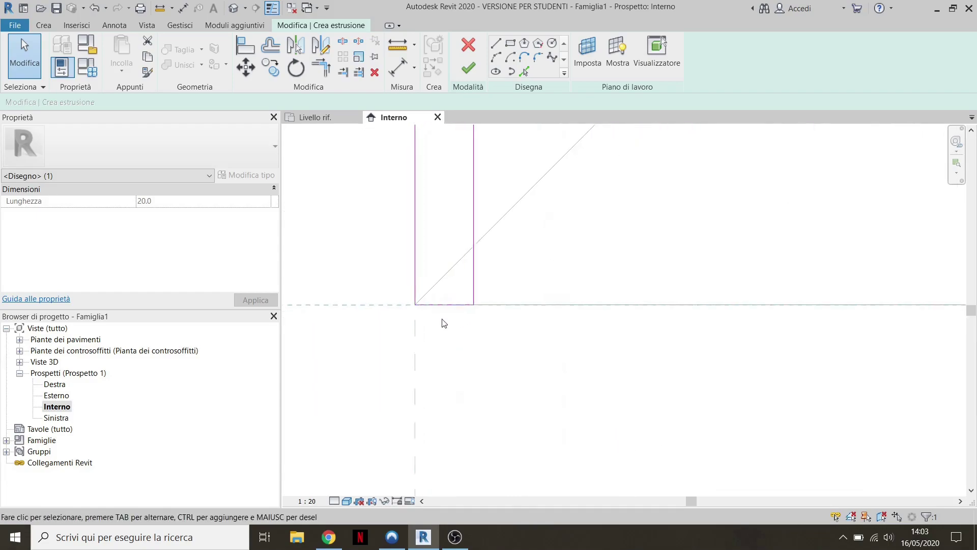
scroll(442, 323, "down", 2)
left_click(464, 246)
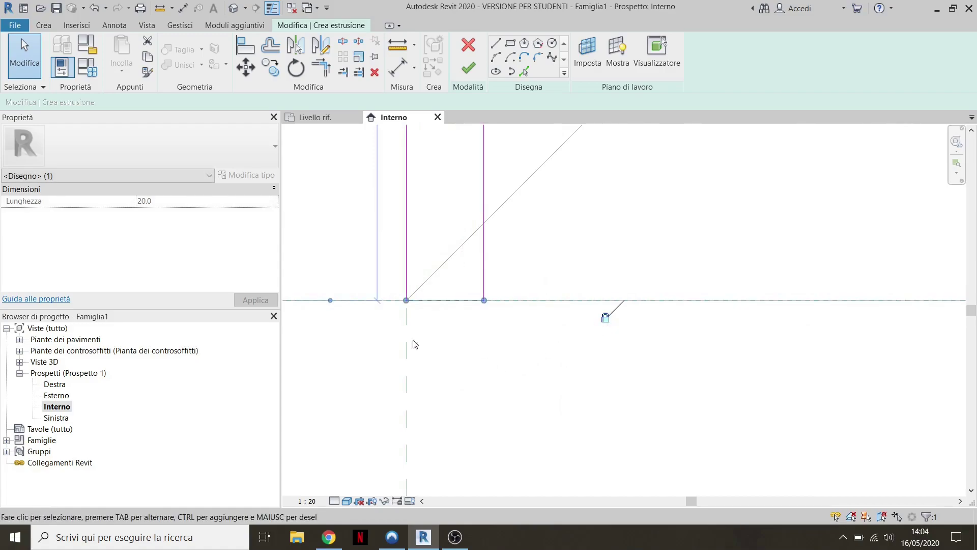
- Finish the sketch to create the 250 mm deep frame extrusion
scroll(448, 351, "up", 2)
scroll(479, 356, "up", 2)
scroll(481, 354, "down", 2)
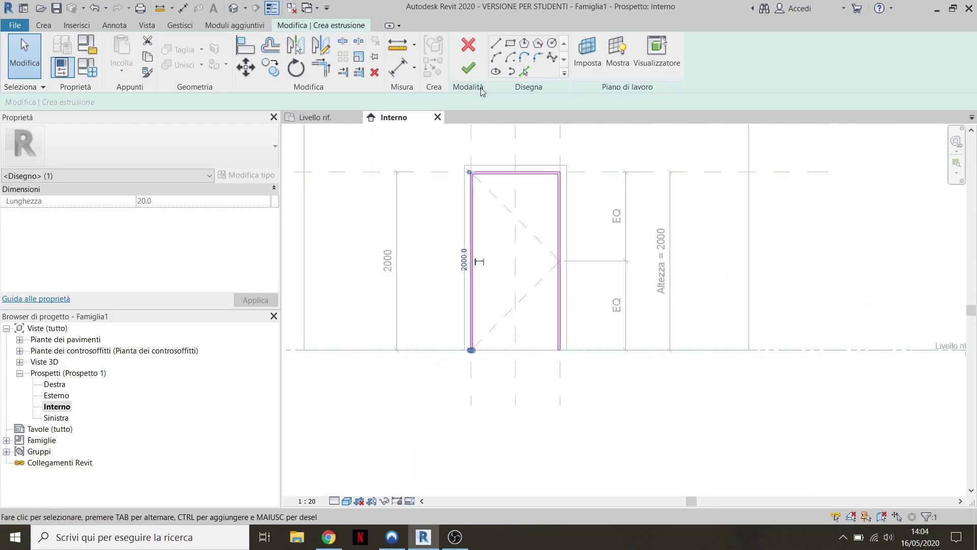
left_click(468, 68)
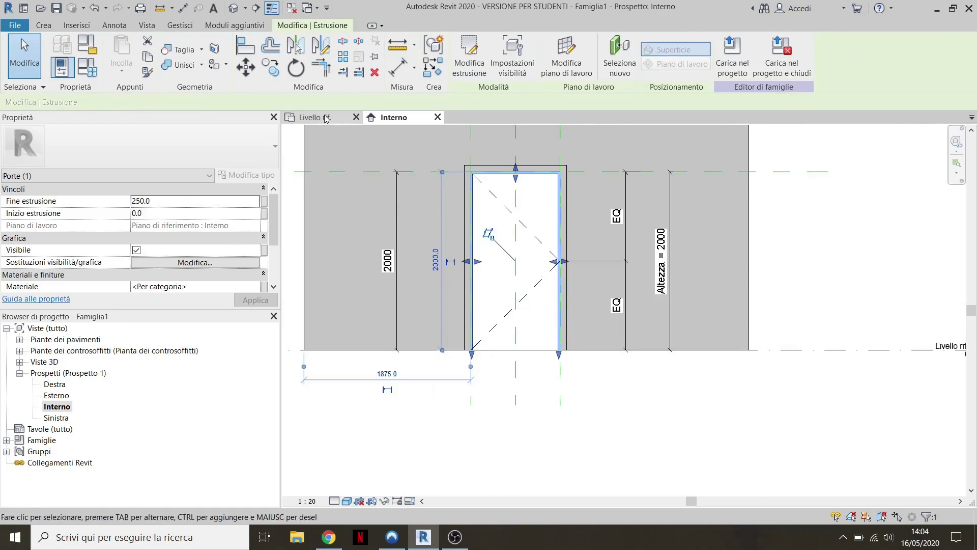
- In the Livello rif. plan, drag the frame extrusion's faces to -175 and 25 across the wall
left_click(328, 118)
scroll(476, 356, "up", 2)
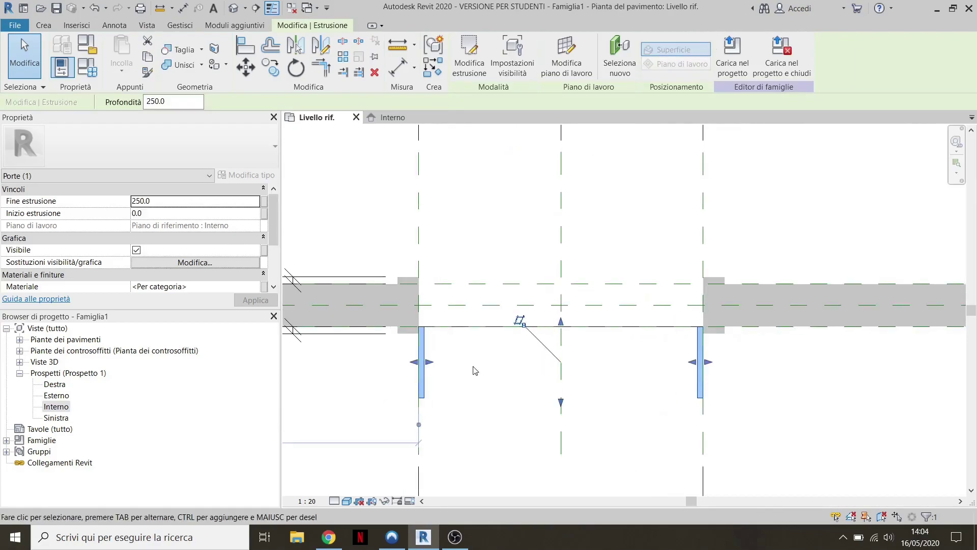
scroll(478, 369, "up", 2)
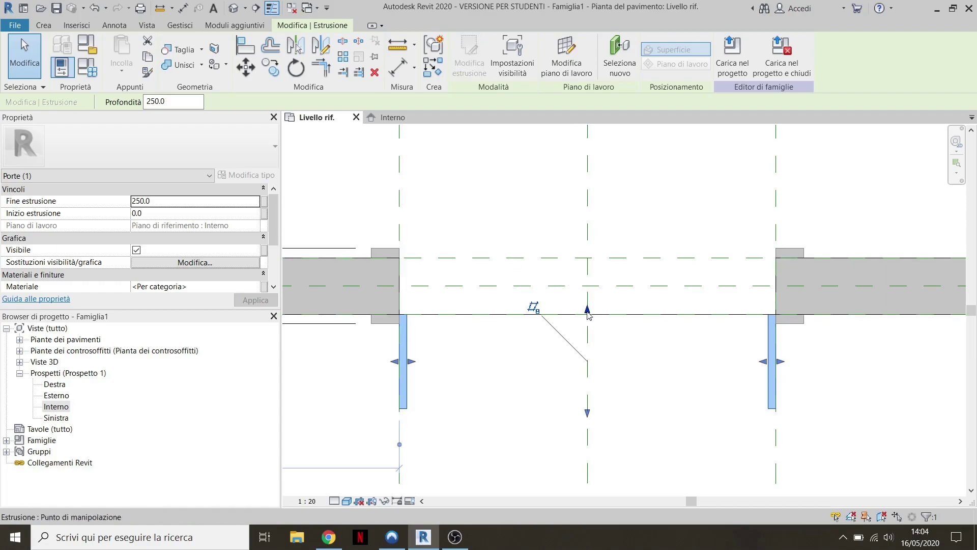
left_click_drag(588, 314, 582, 248)
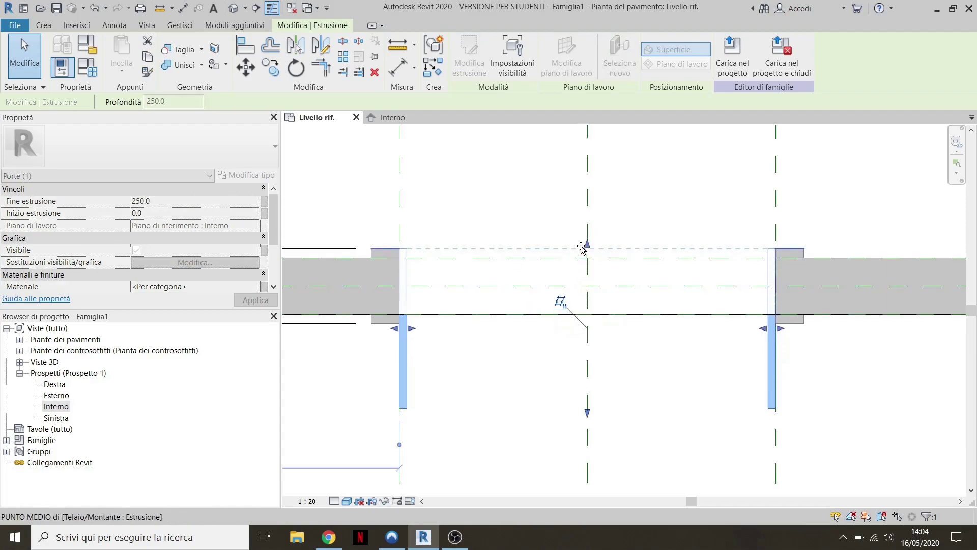
left_click_drag(583, 248, 583, 248)
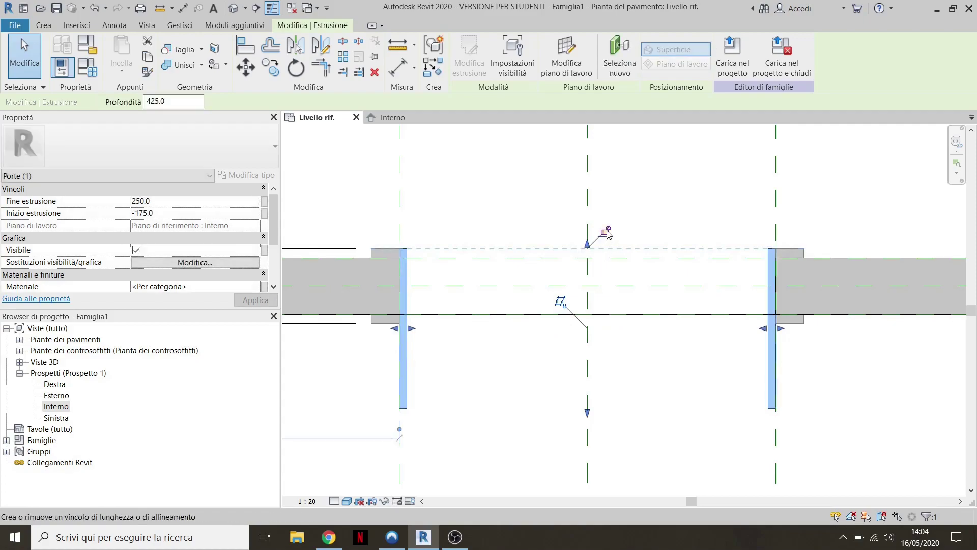
left_click_drag(588, 412, 581, 328)
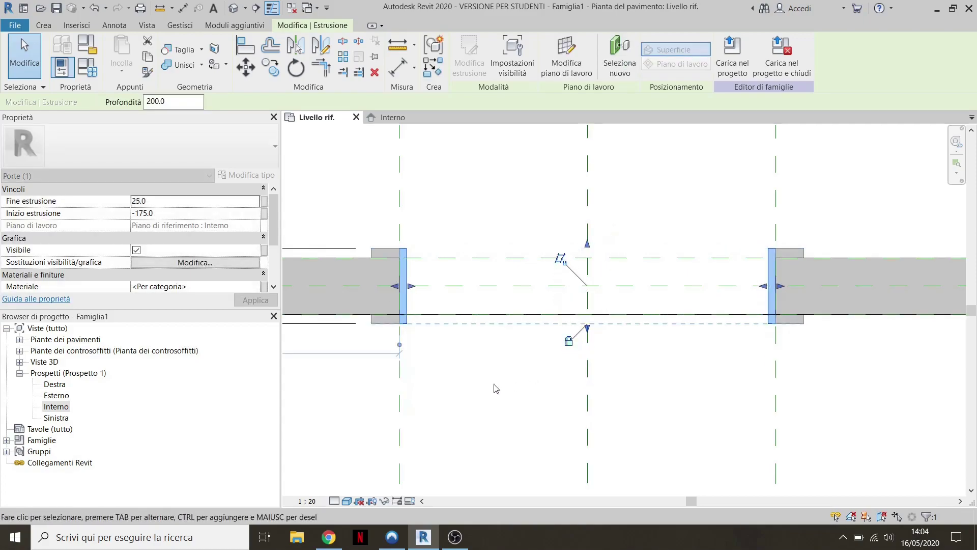
scroll(473, 348, "down", 4)
- Switch to the {3D} view and set its scale to 1:20
key("Escape")
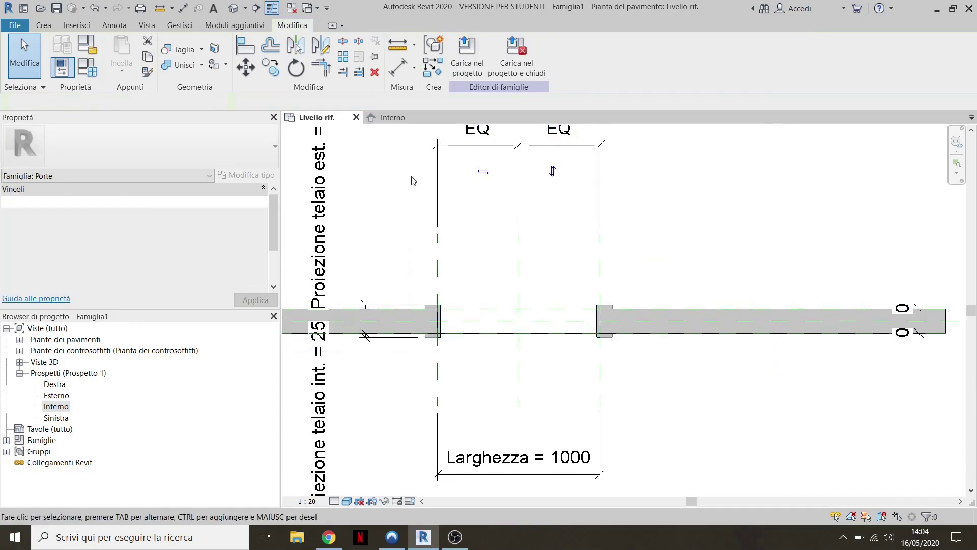
left_click(233, 8)
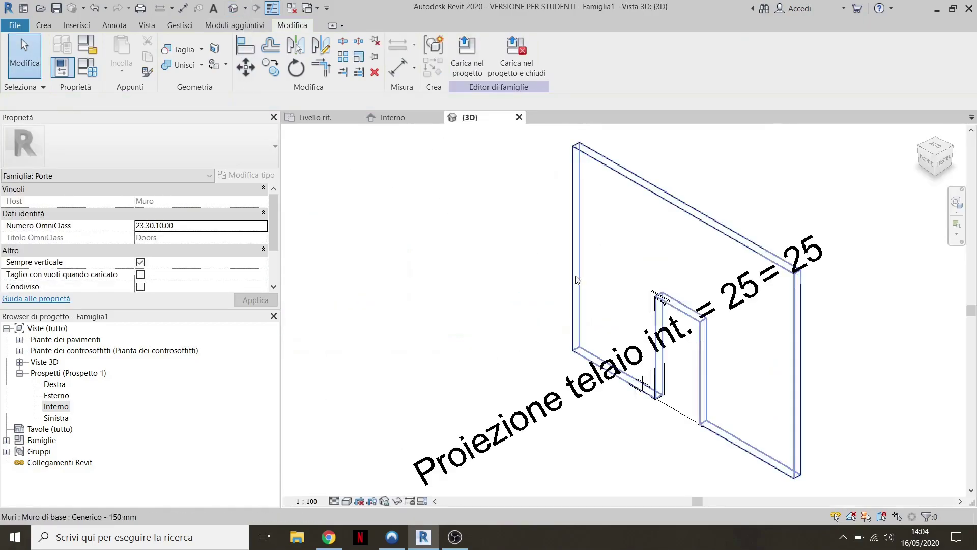
middle_click_drag(636, 316, 661, 329, "shift")
scroll(660, 329, "up", 2)
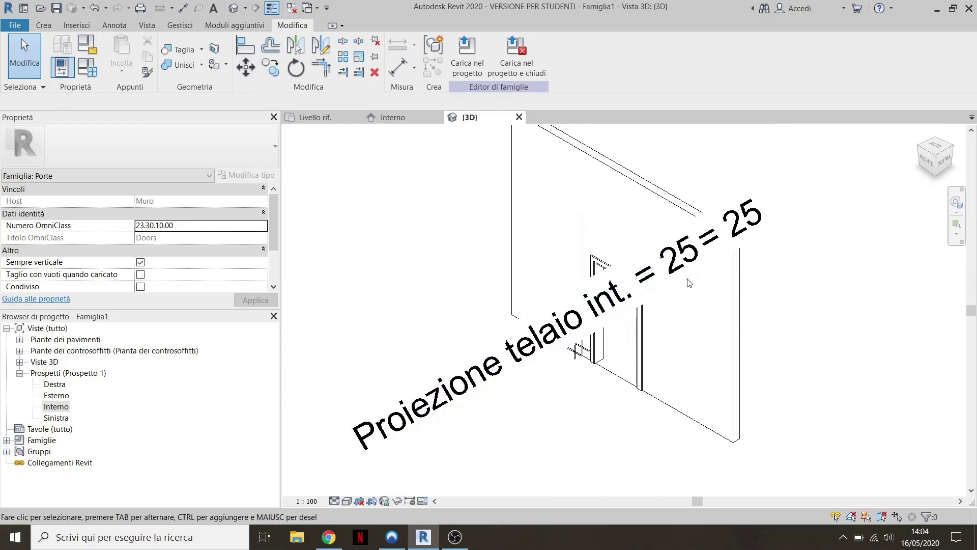
left_click(308, 501)
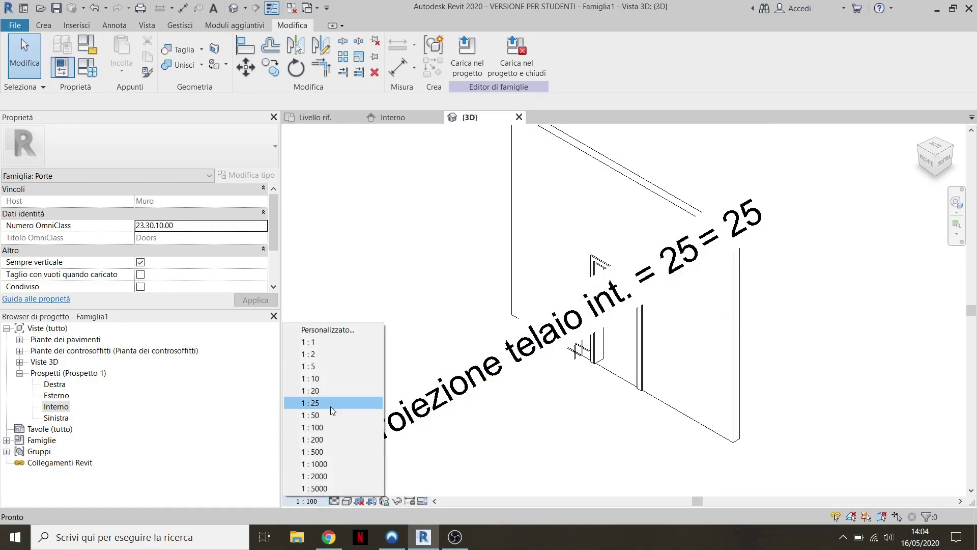
left_click(310, 390)
scroll(675, 340, "up", 1)
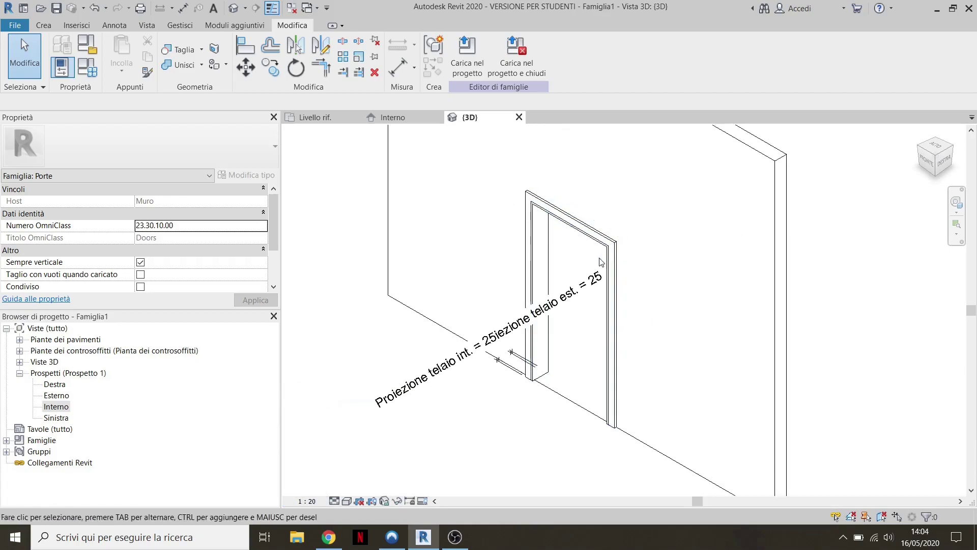
scroll(661, 325, "up", 1)
scroll(585, 244, "up", 1)
scroll(551, 211, "up", 2)
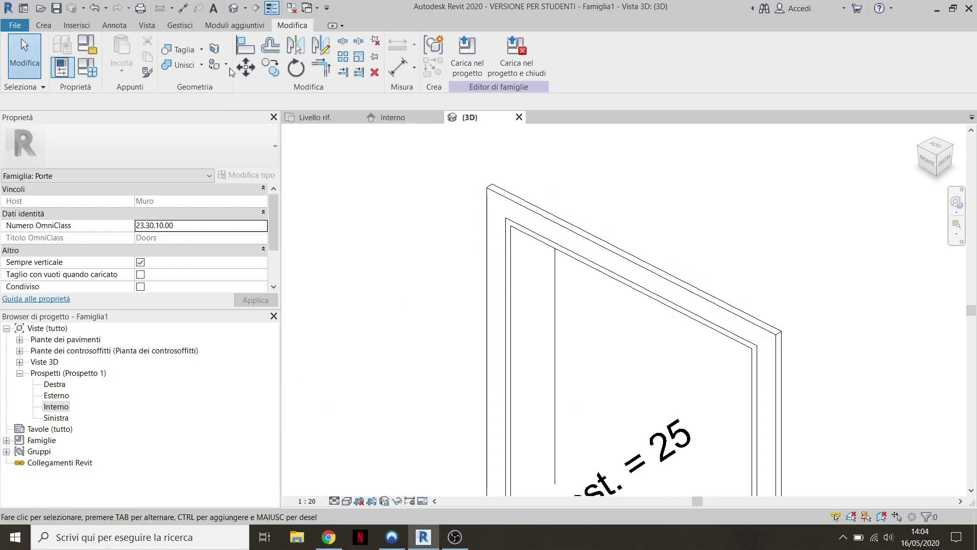
- Join the door frame's solids to the host wall with Geometria > Unisci
left_click(191, 73)
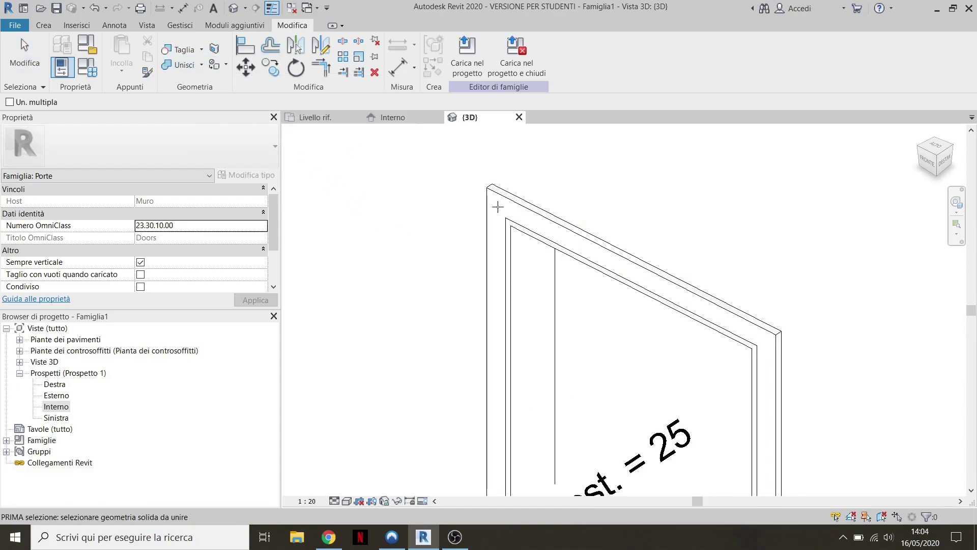
scroll(504, 221, "up", 1)
left_click(515, 222)
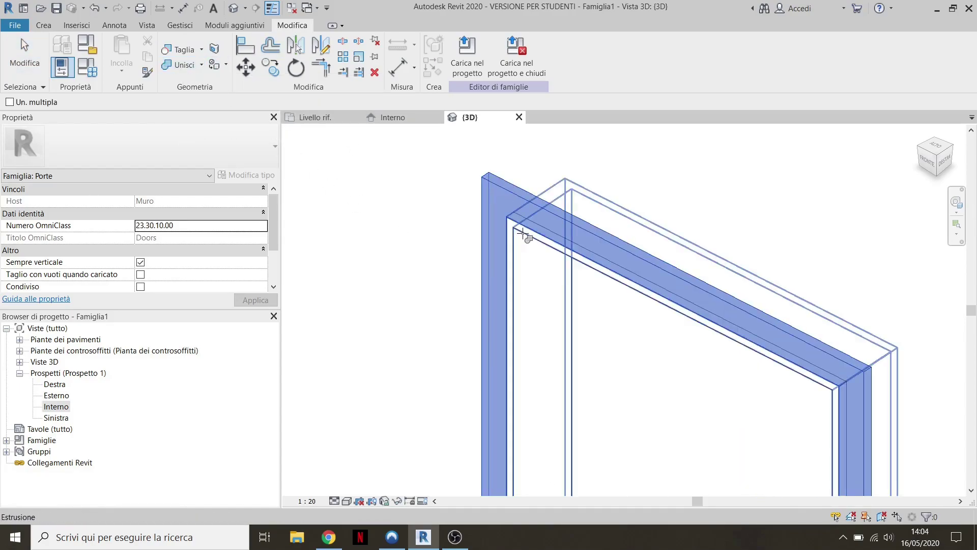
middle_click_drag(528, 261, 431, 233, "shift")
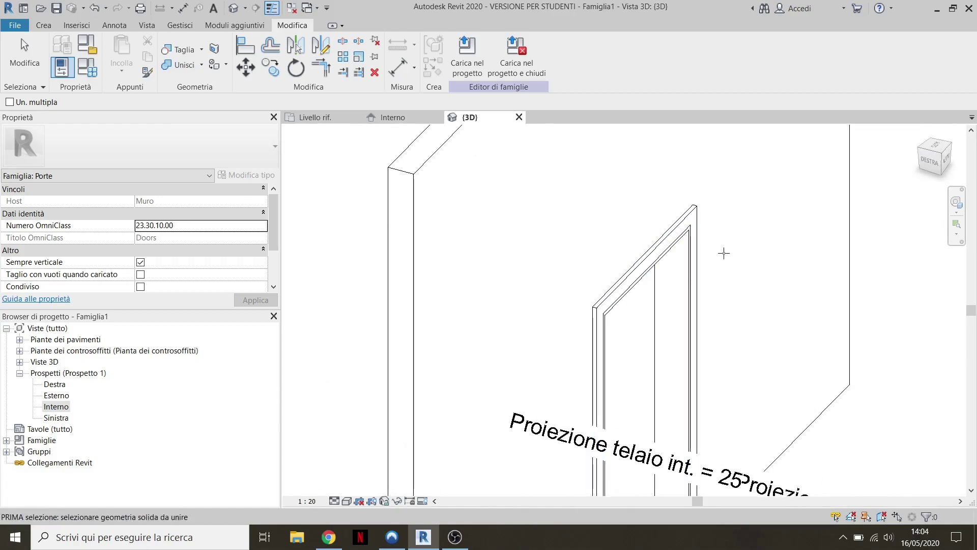
scroll(620, 206, "up", 3)
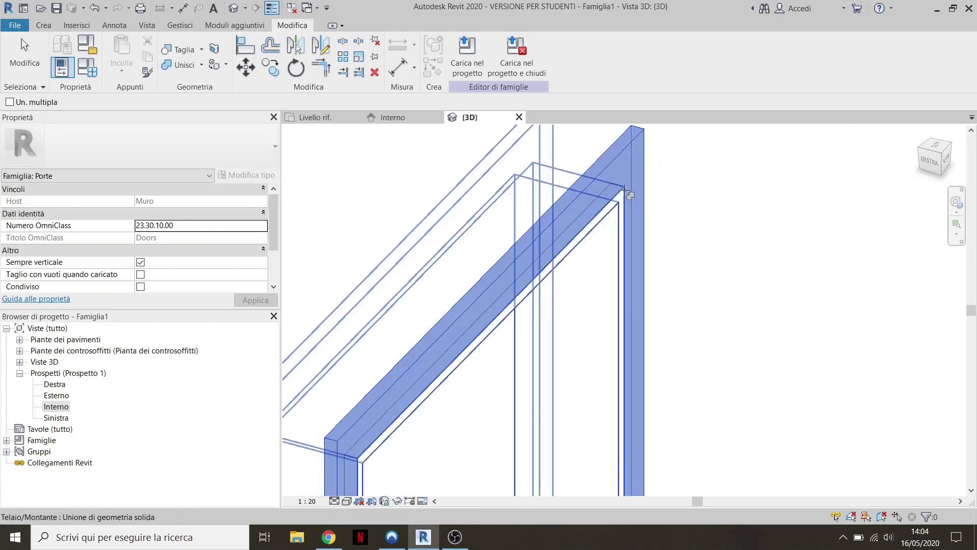
middle_click_drag(610, 212, 607, 299, "shift")
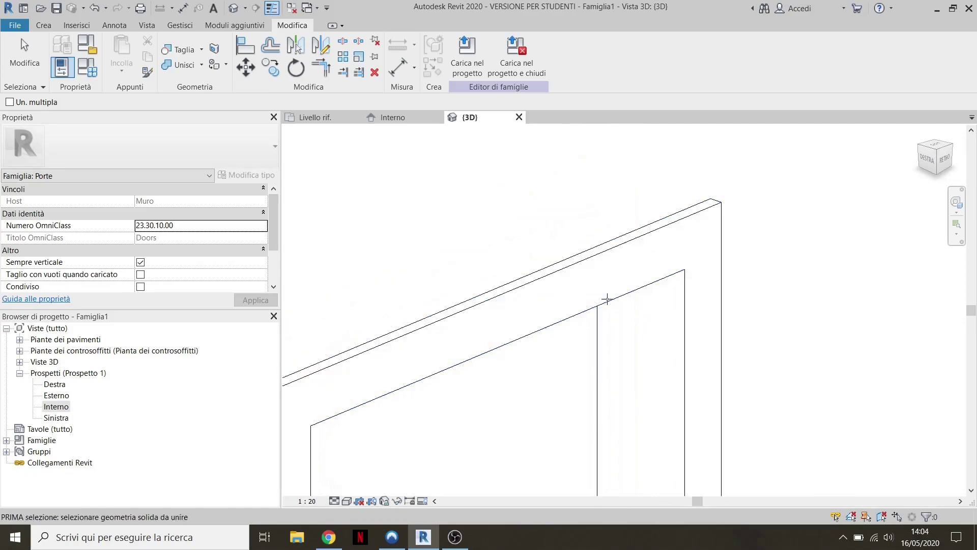
scroll(603, 248, "down", 3)
key("Escape")
scroll(552, 337, "down", 2)
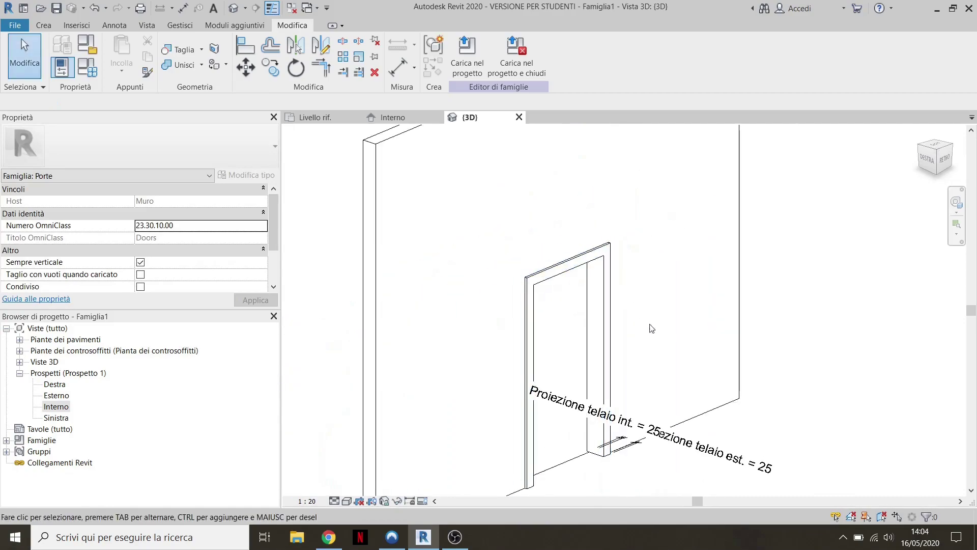
scroll(598, 308, "up", 1)
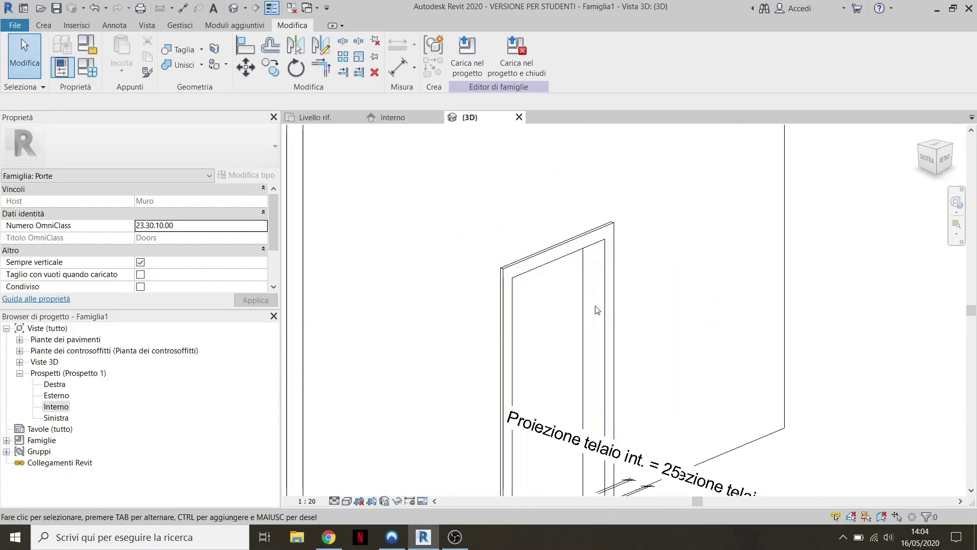
scroll(563, 299, "down", 1)
mouse_move(537, 233)
middle_mouse_down("shift")
mouse_move(579, 273)
mouse_move(715, 264)
mouse_move(502, 279)
mouse_move(595, 405)
middle_mouse_up("shift")
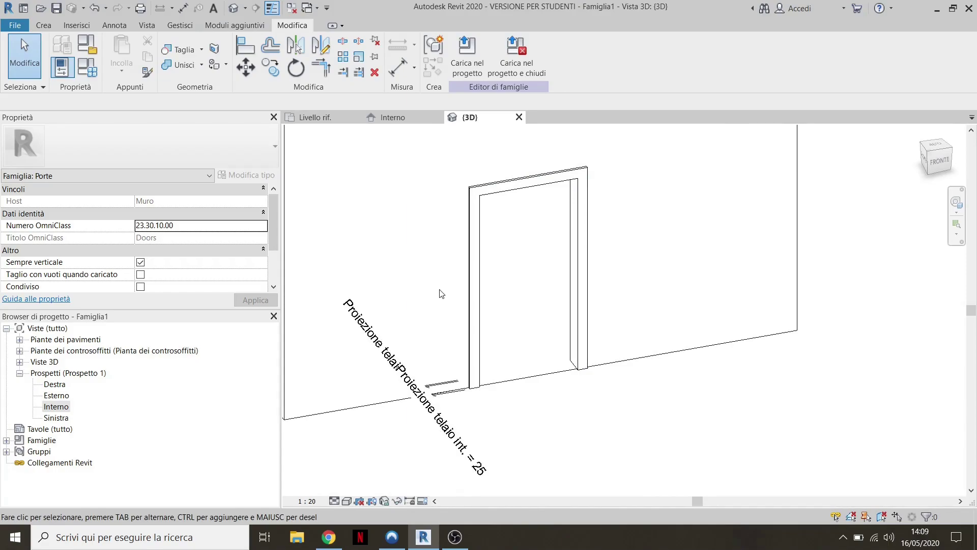
- In the Livello rif. plan, draw a vertical reference plane (RP) beside the right jamb
left_click(314, 118)
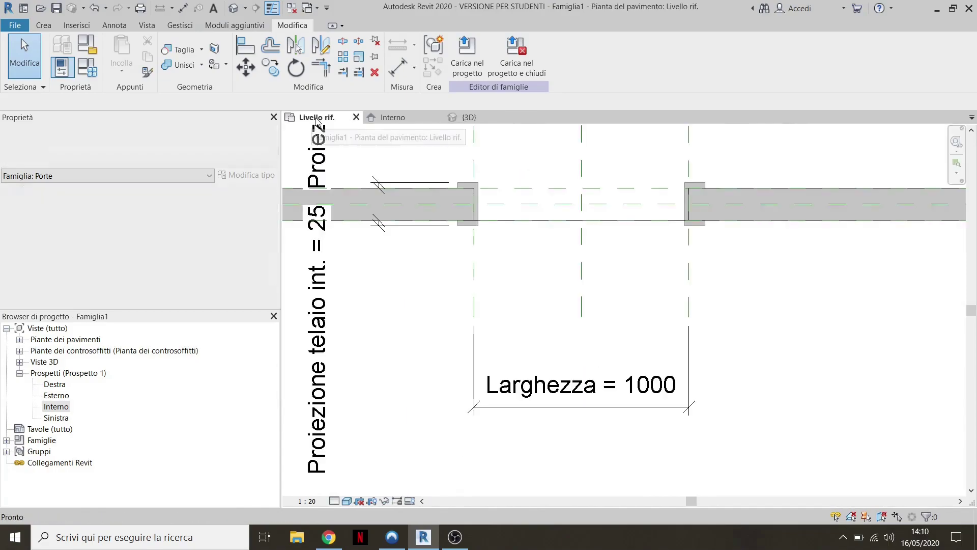
middle_click_drag(556, 267, 509, 311)
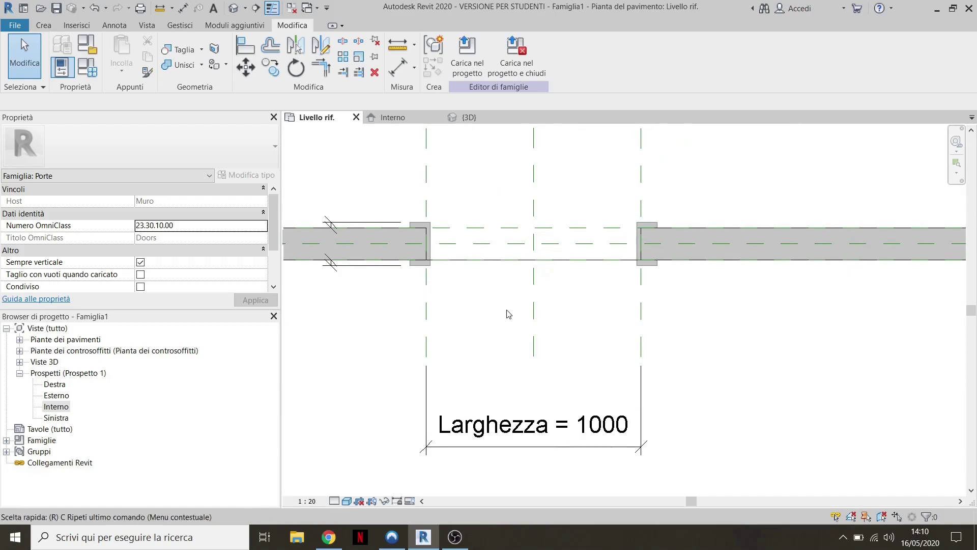
key("r")
key("p")
scroll(622, 202, "up", 3)
scroll(623, 203, "up", 1)
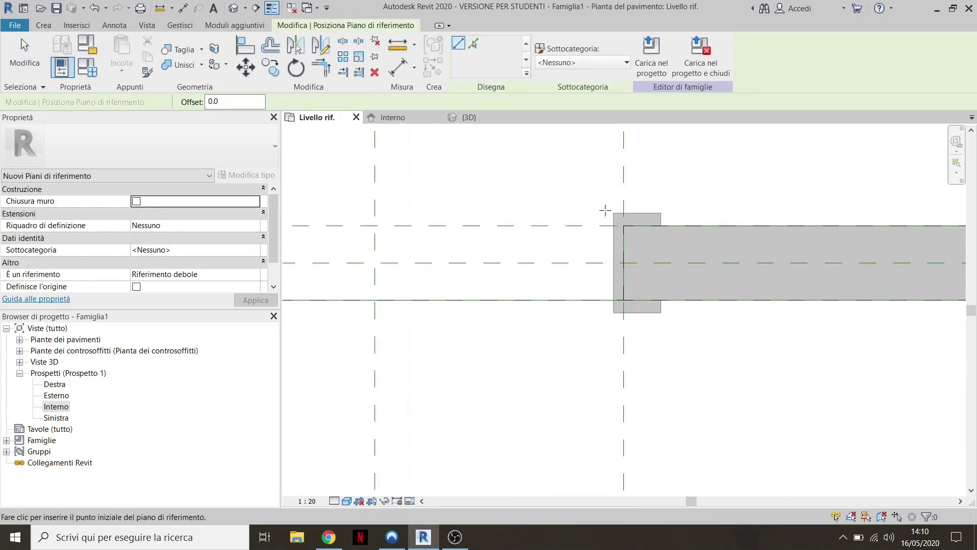
left_click(613, 213)
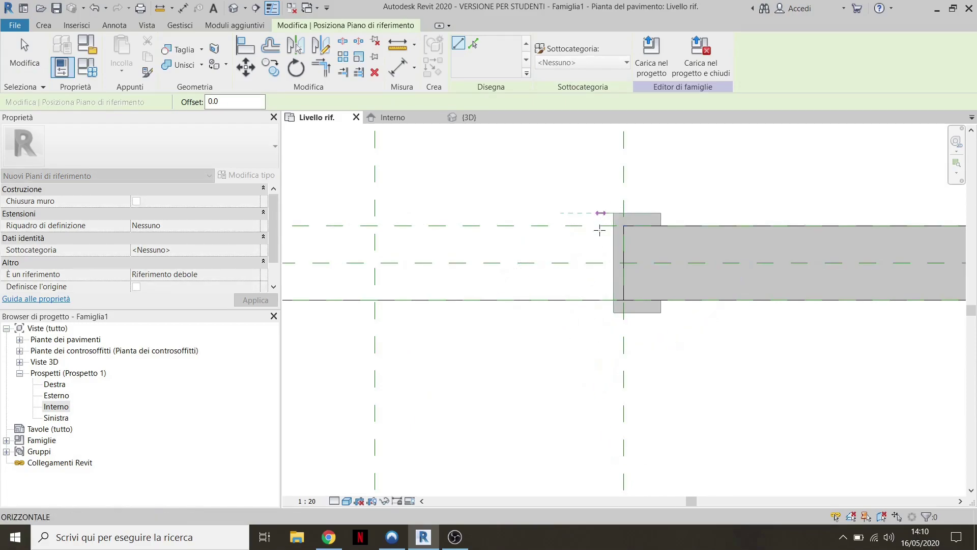
left_click(613, 423)
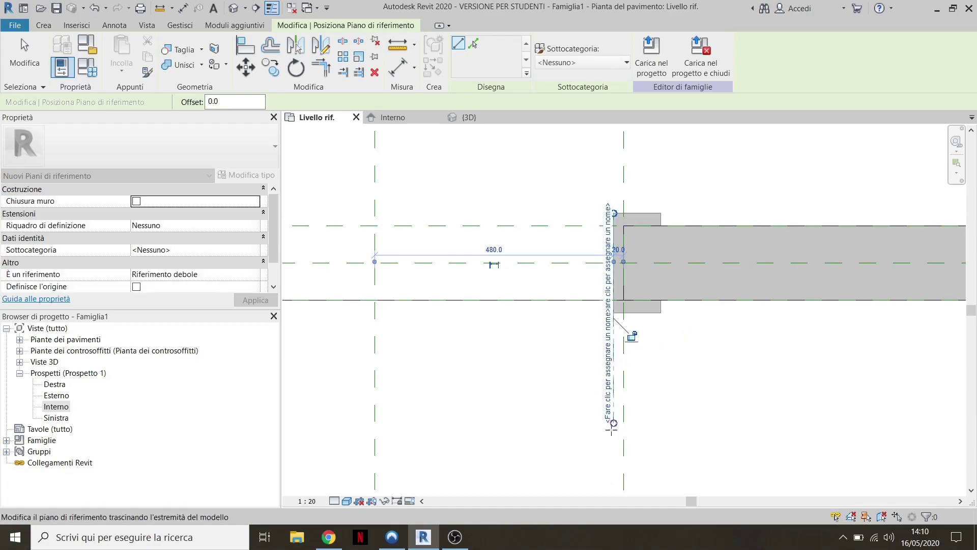
scroll(545, 388, "down", 1)
scroll(554, 376, "up", 1)
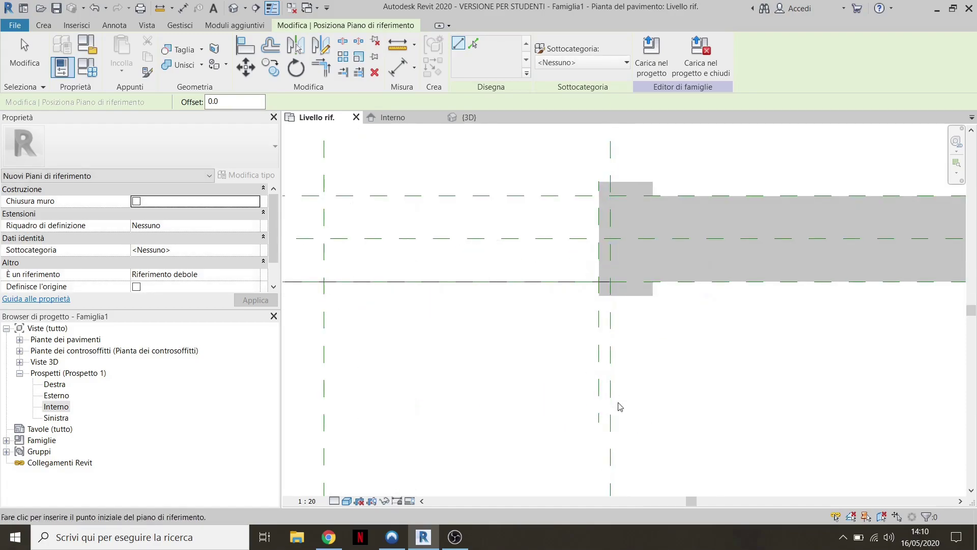
key("Escape")
scroll(560, 356, "down", 1)
scroll(580, 355, "up", 1)
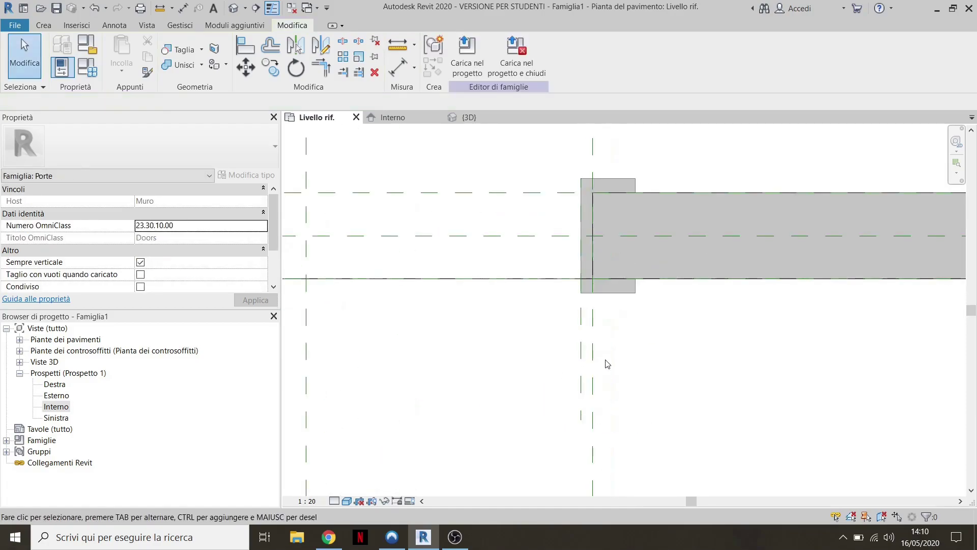
left_click(580, 355)
left_click(539, 436)
- Add an aligned dimension measuring the 20 gap to the new reference plane
left_click(114, 26)
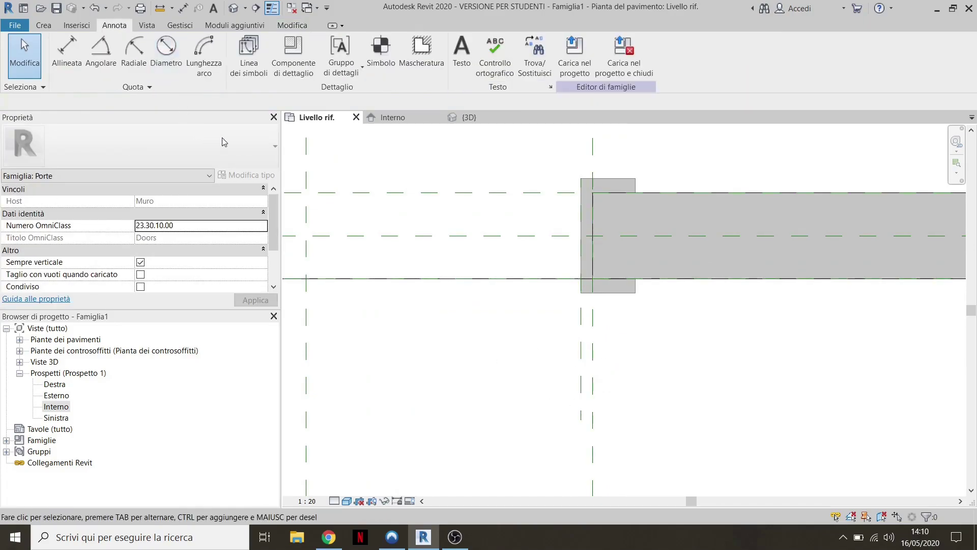
left_click(94, 51)
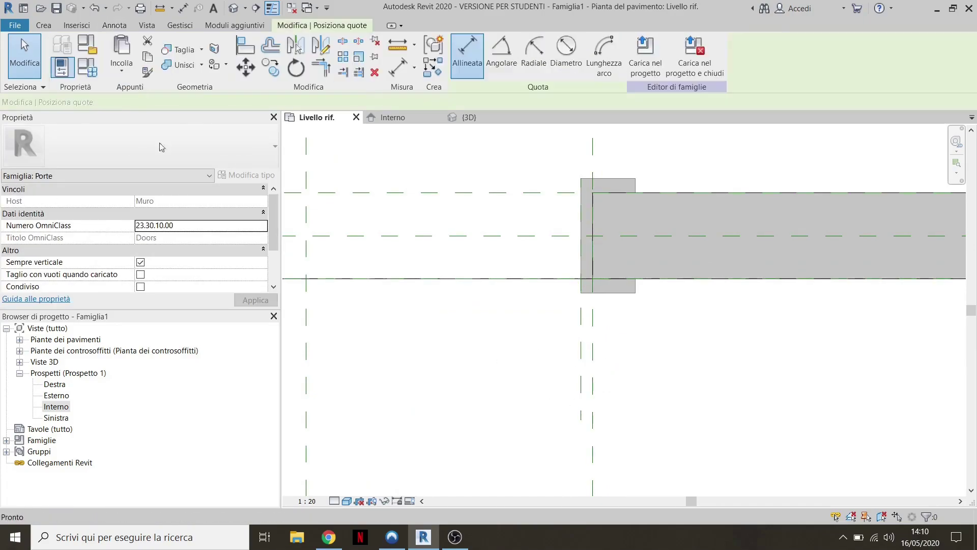
left_click(580, 339)
left_click(667, 402)
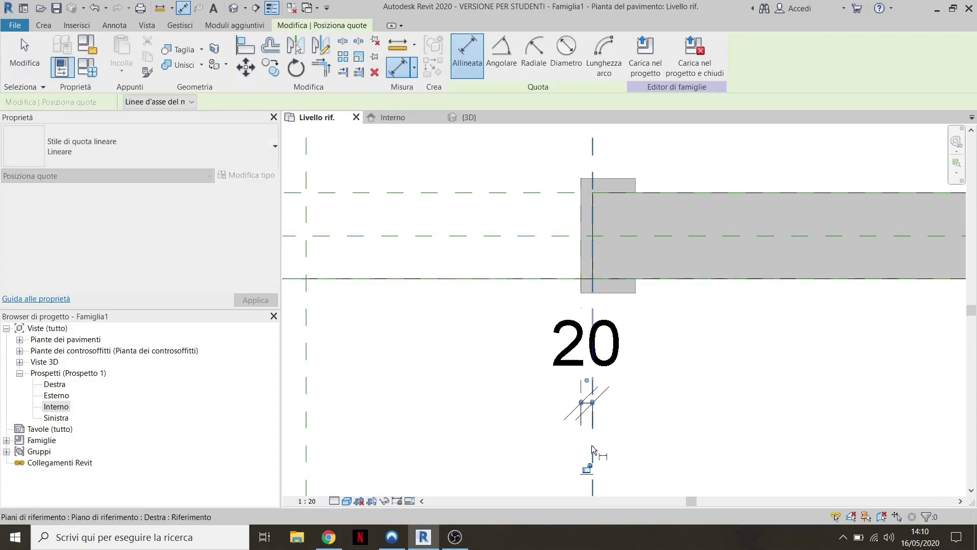
middle_click_drag(591, 445, 608, 382)
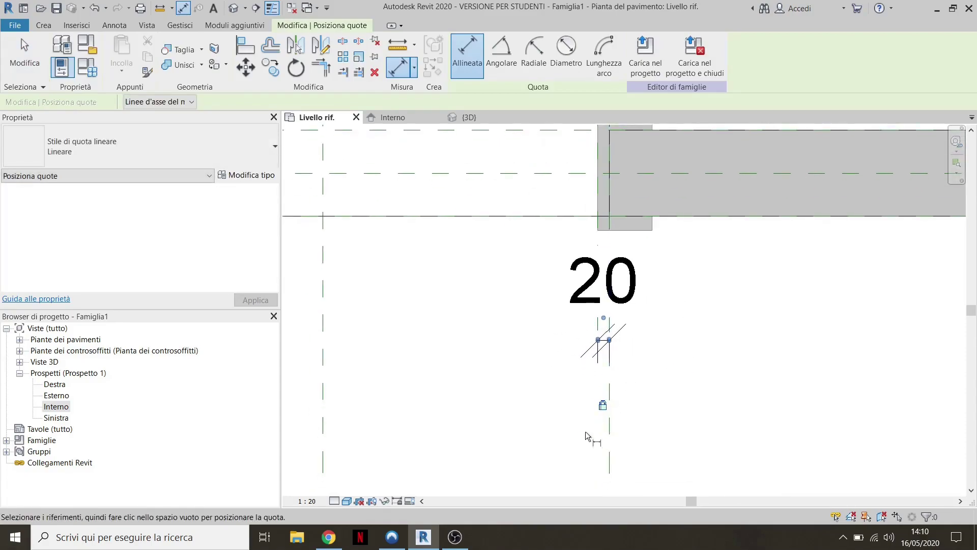
scroll(531, 324, "down", 2)
scroll(580, 331, "down", 2)
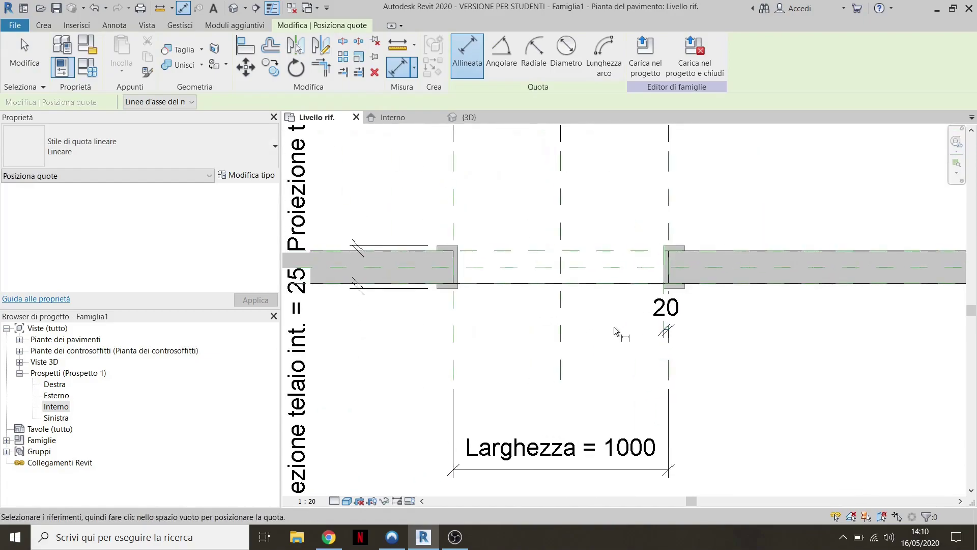
key("Escape")
scroll(648, 280, "up", 1)
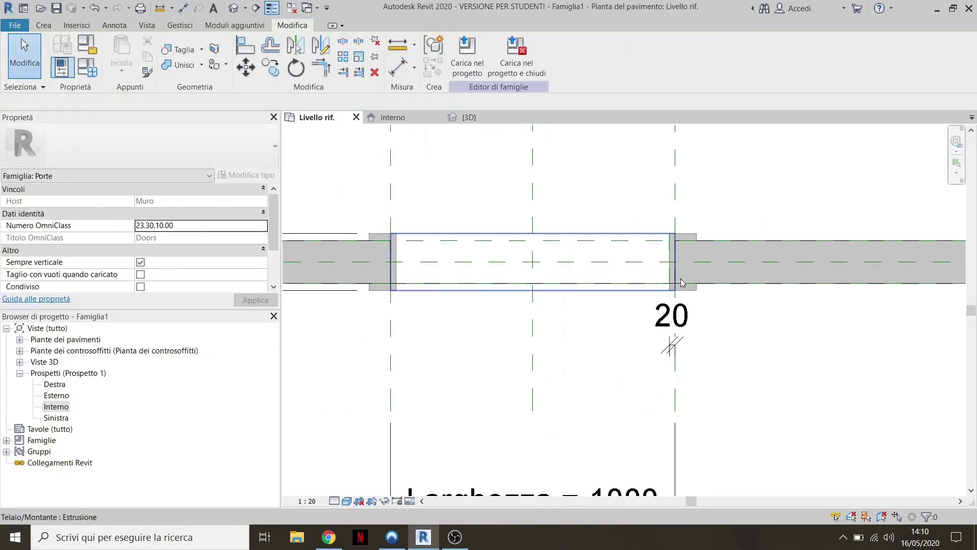
left_click(48, 26)
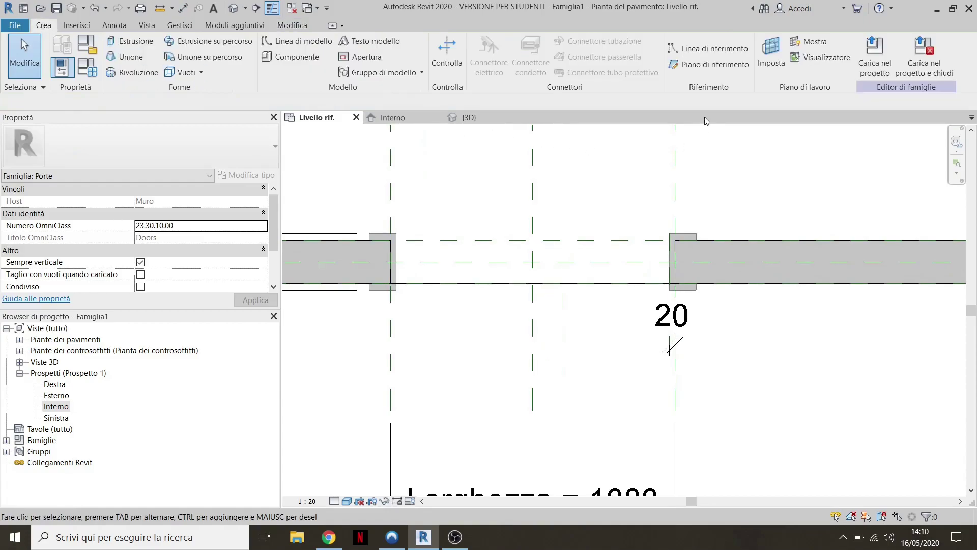
- Draw a reference line from the jamb intersection down-left at 140°, about 940 long
left_click(706, 49)
scroll(661, 305, "up", 1)
scroll(661, 305, "up", 1)
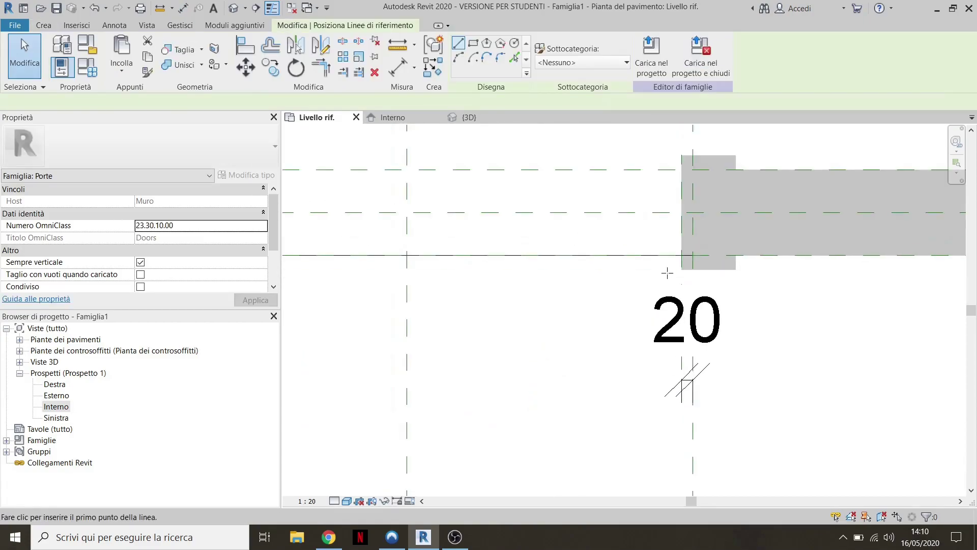
scroll(681, 256, "up", 1)
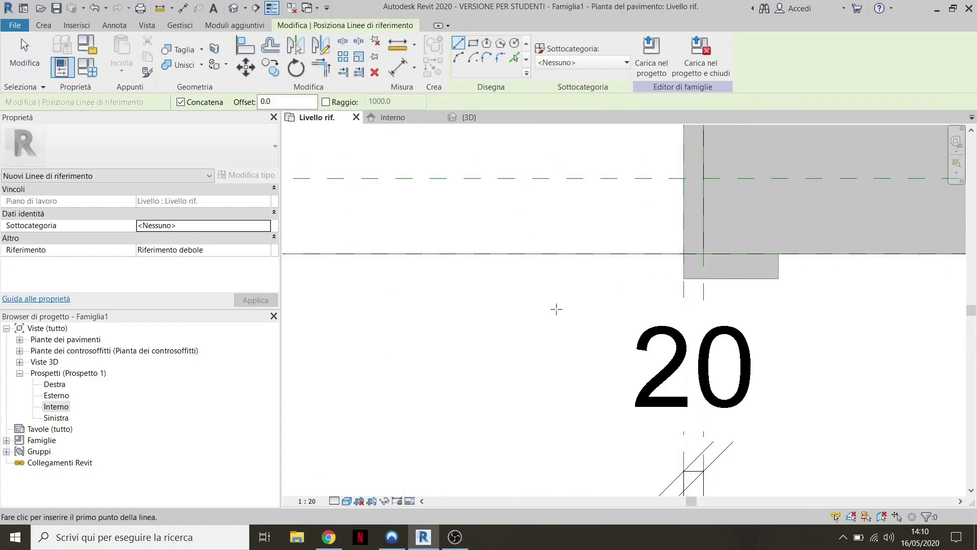
scroll(556, 309, "down", 1)
scroll(522, 316, "down", 1)
scroll(485, 345, "up", 1)
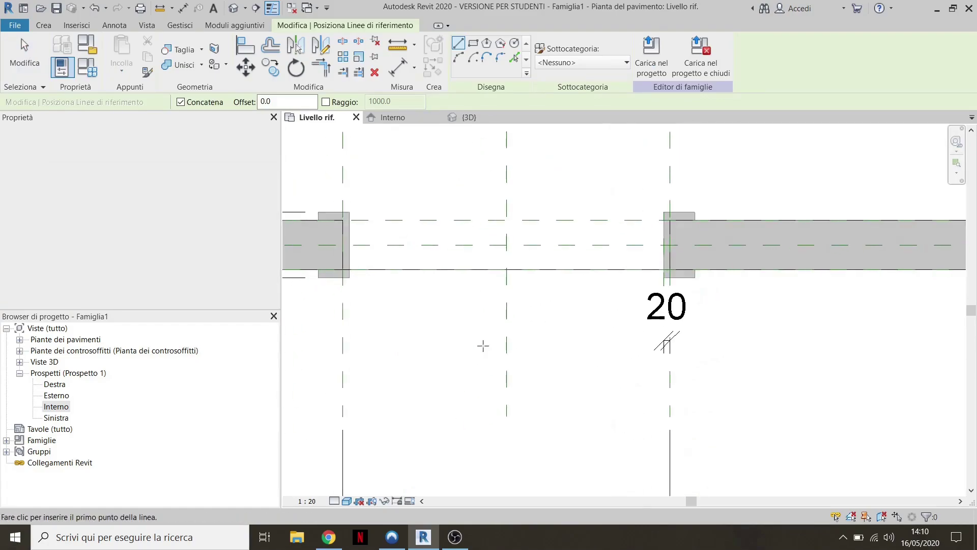
scroll(561, 240, "up", 1)
scroll(650, 247, "up", 1)
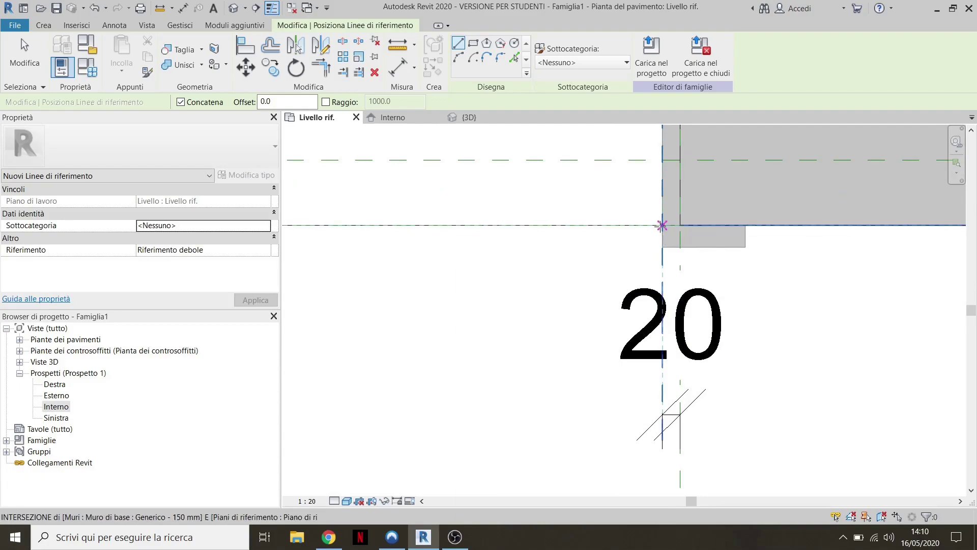
left_click(662, 225)
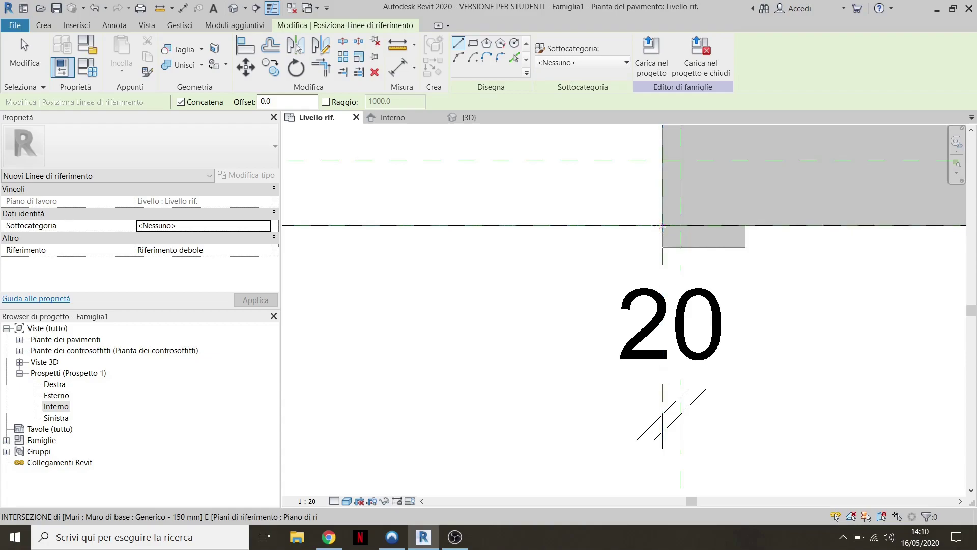
scroll(531, 293, "down", 2)
scroll(601, 286, "down", 1)
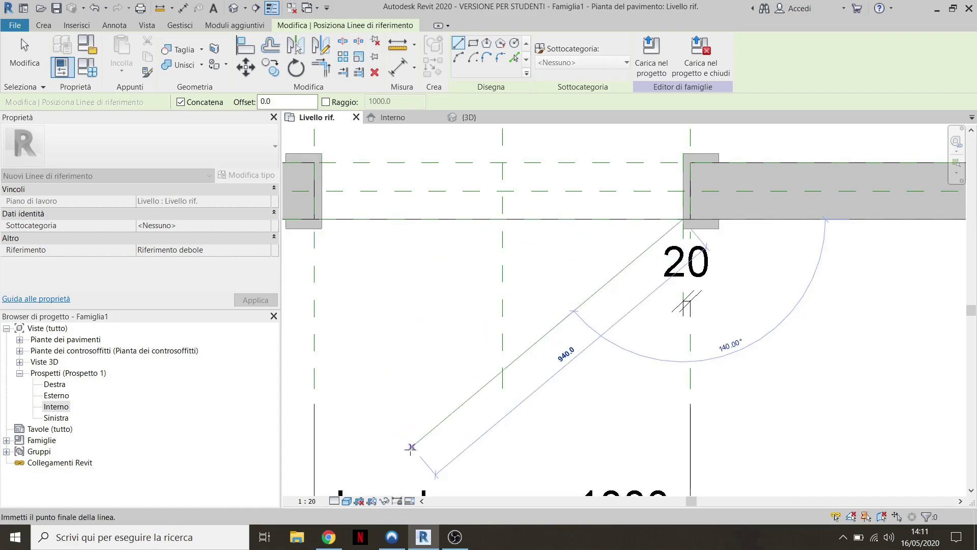
left_click(407, 451)
key("Escape")
key("Escape")
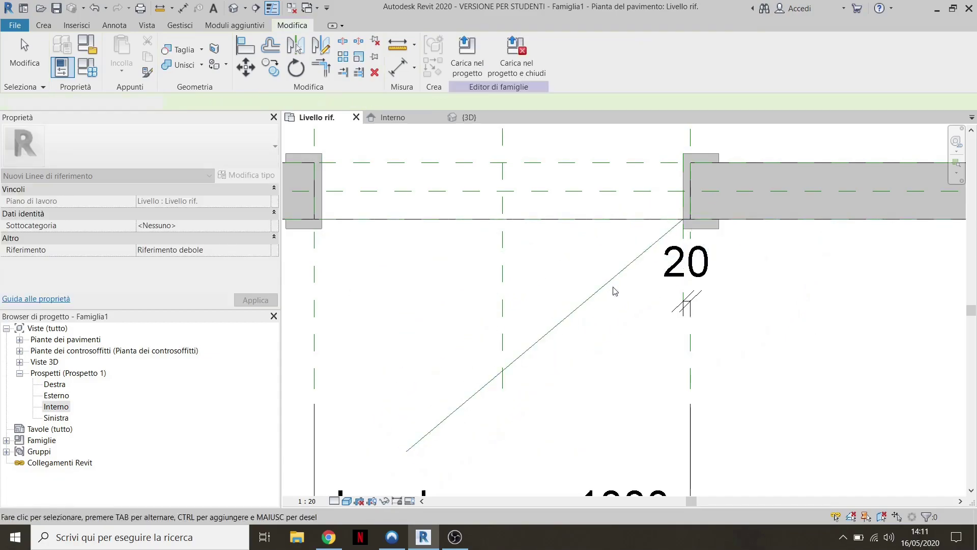
scroll(692, 214, "up", 2)
scroll(692, 215, "up", 2)
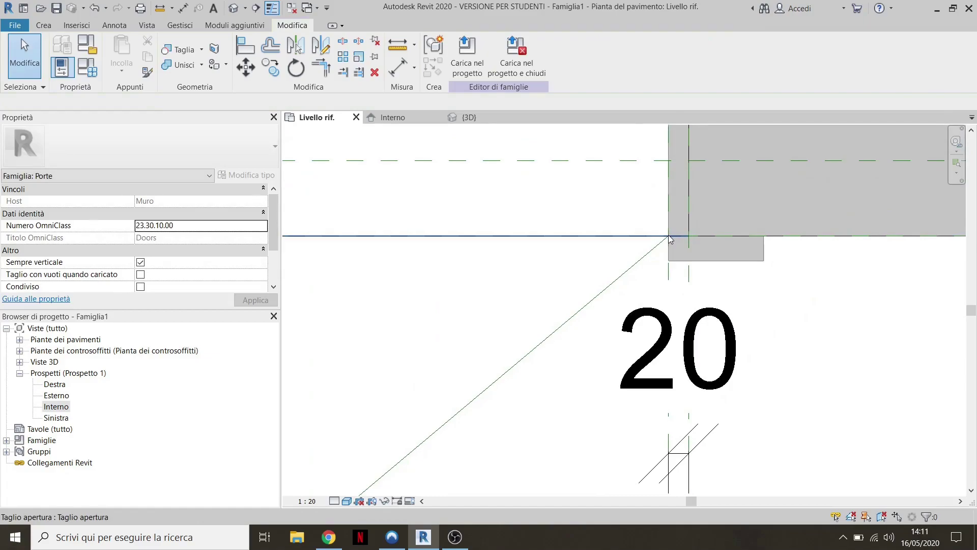
- Align the frame's right edge to the new reference plane and lock it
left_click(669, 278)
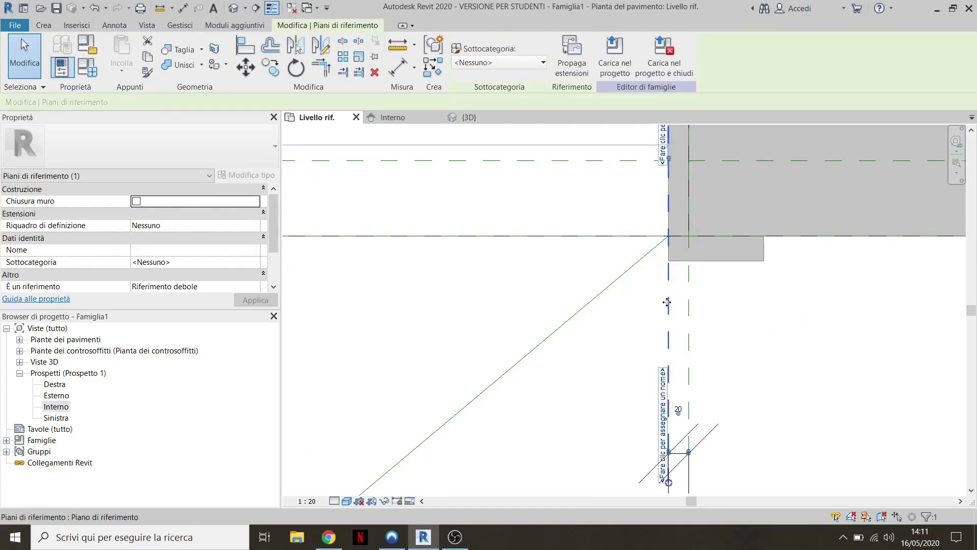
key("Escape")
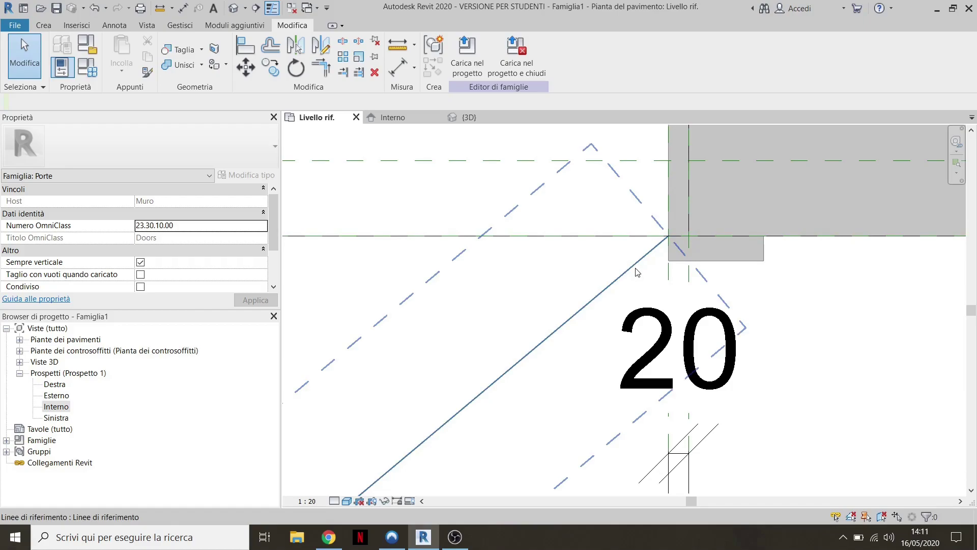
scroll(558, 275, "down", 1)
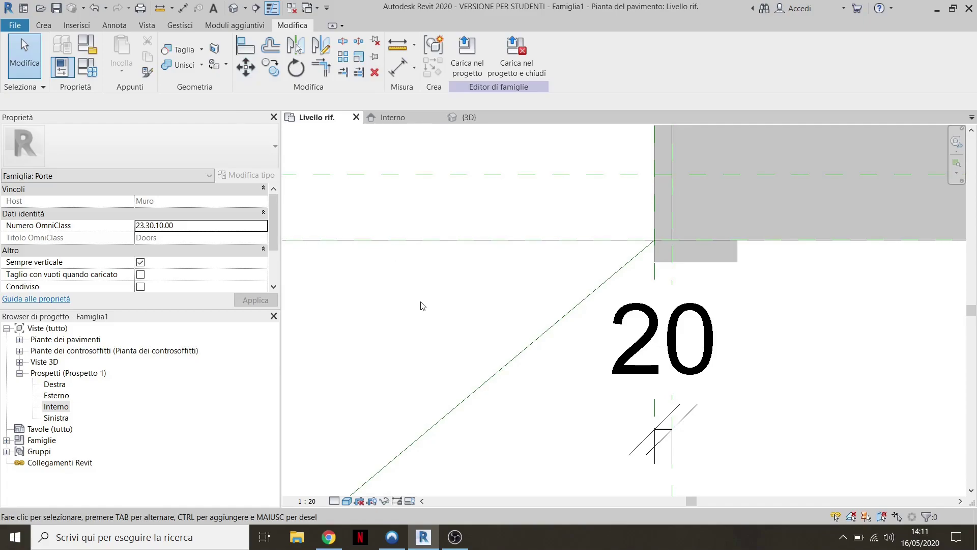
key("a")
key("l")
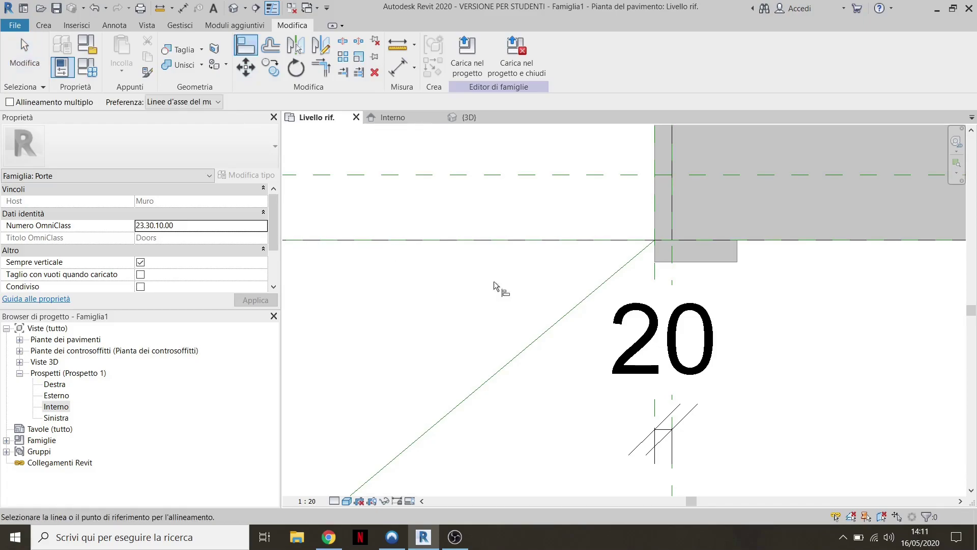
scroll(611, 288, "up", 1)
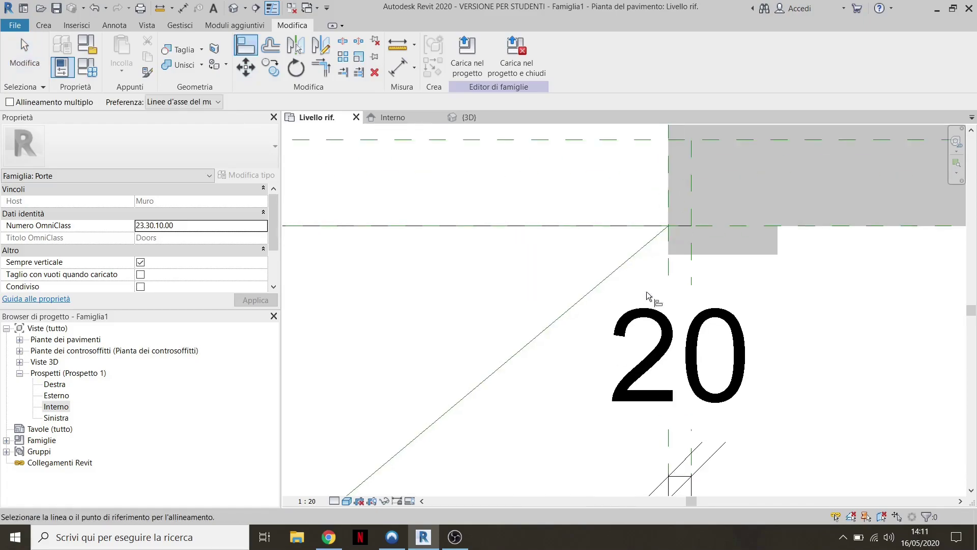
left_click(670, 277)
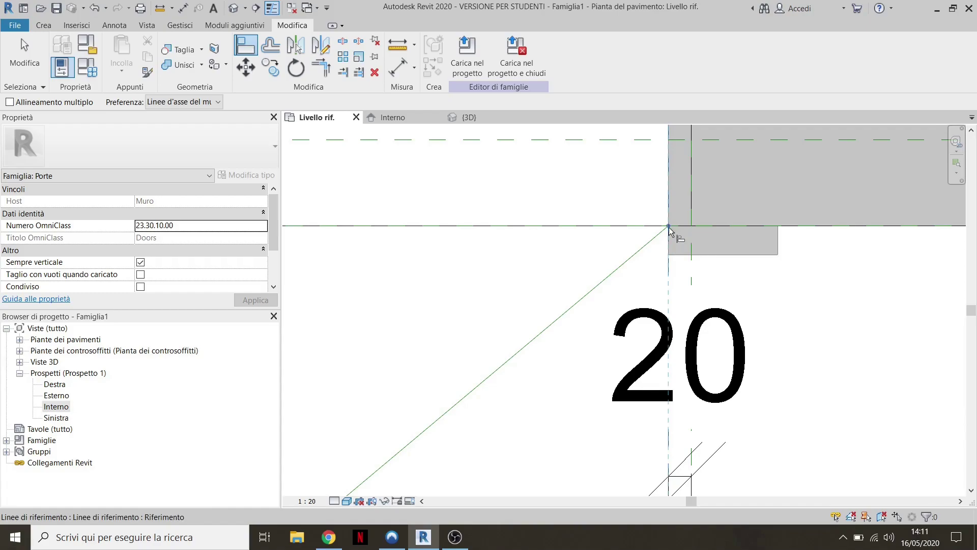
left_click(669, 227)
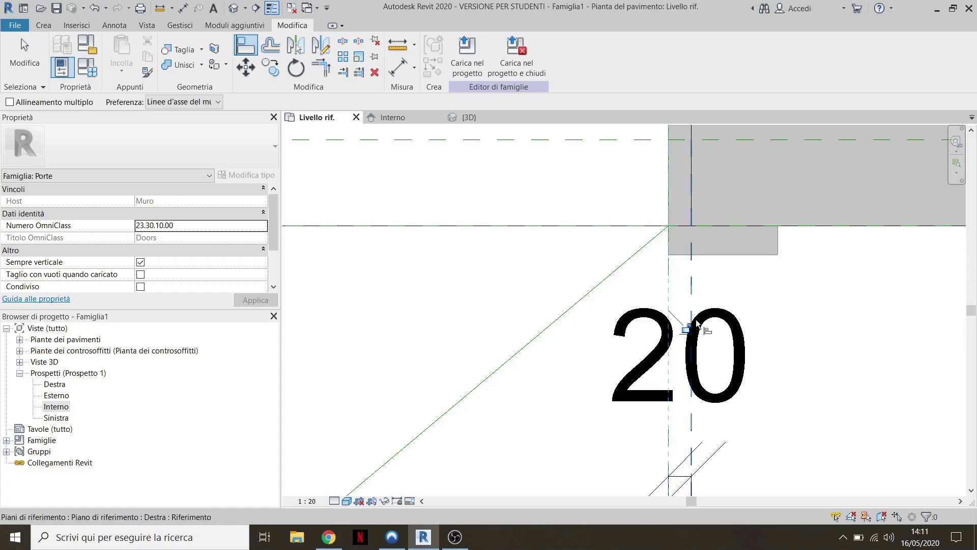
left_click(682, 327)
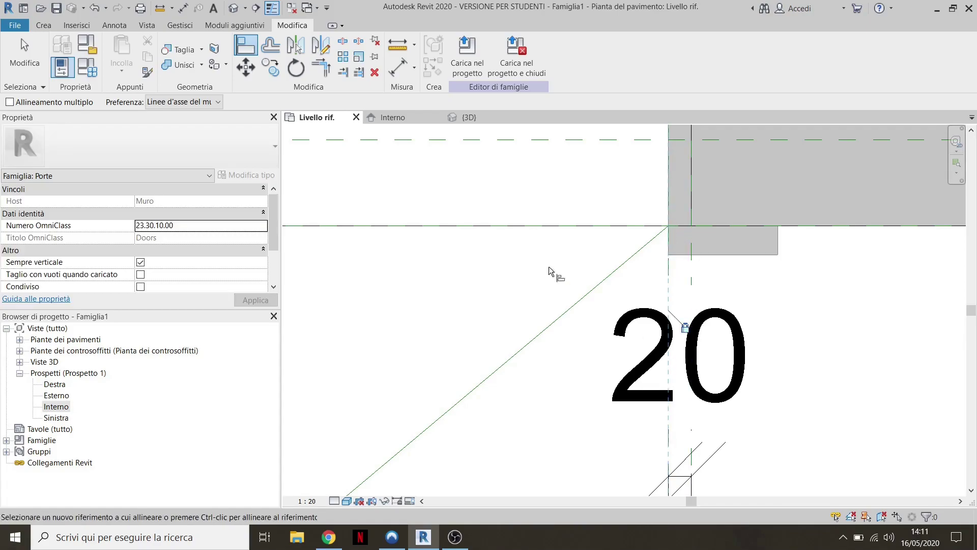
- Align the frame face to the Interno reference plane
left_click(602, 226)
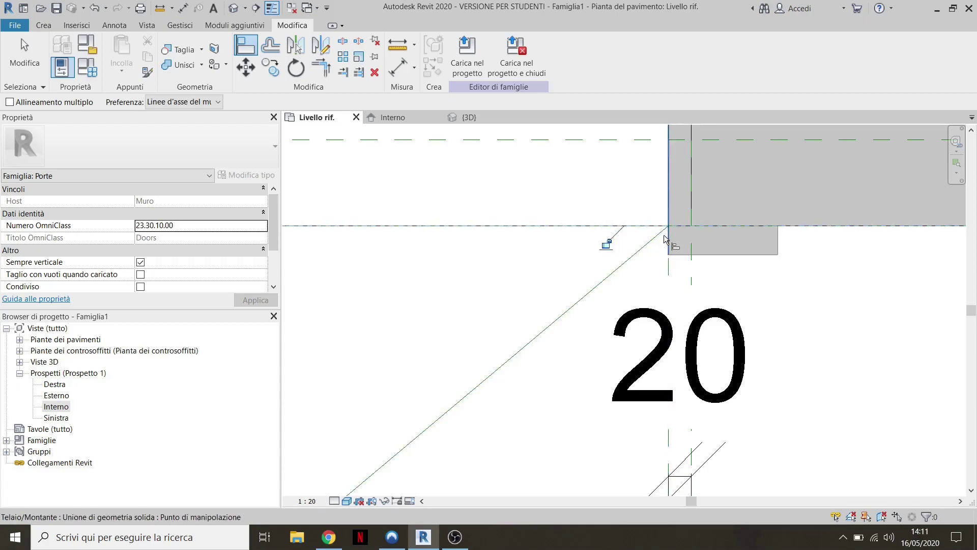
left_click(668, 243)
scroll(560, 272, "down", 3)
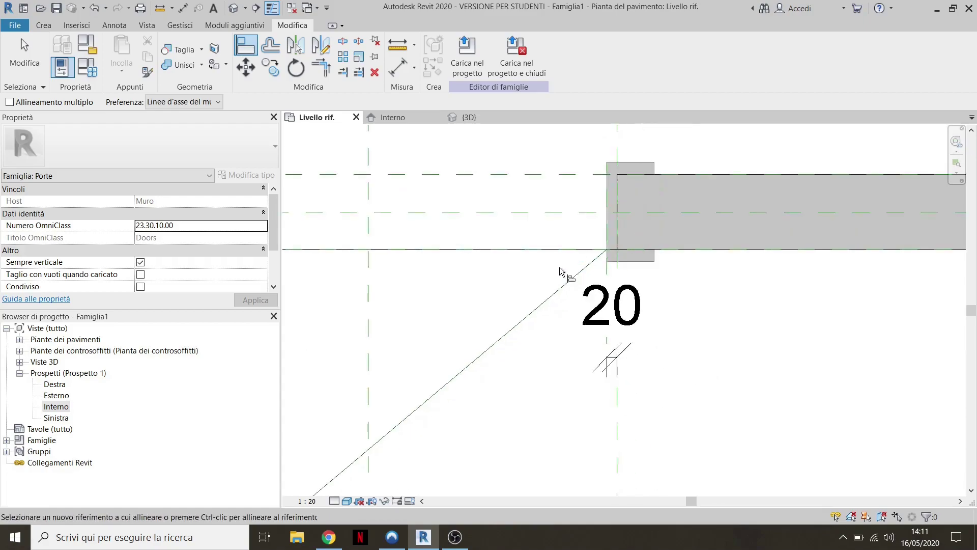
scroll(562, 273, "down", 3)
key("Escape")
middle_click_drag(527, 285, 649, 269)
scroll(600, 277, "down", 1)
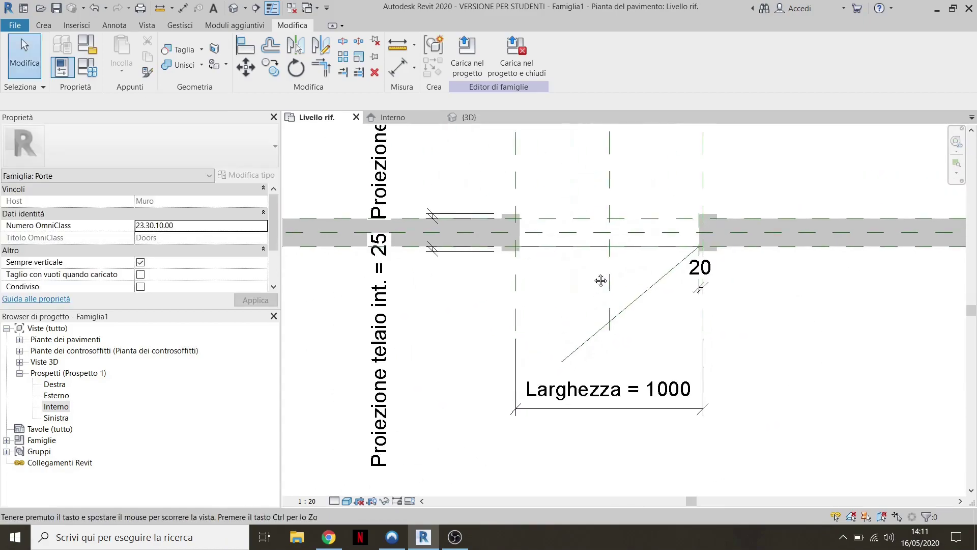
middle_click_drag(705, 368, 847, 377)
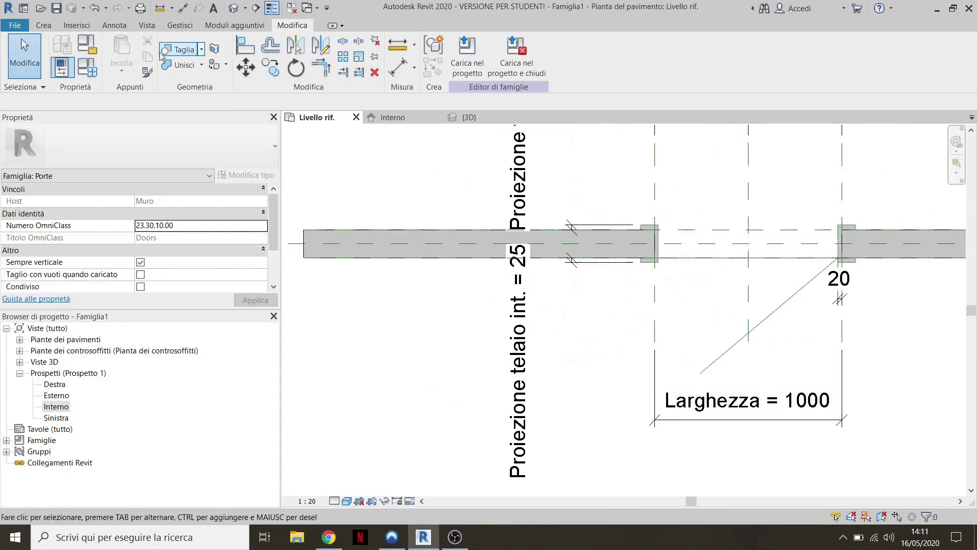
left_click(89, 73)
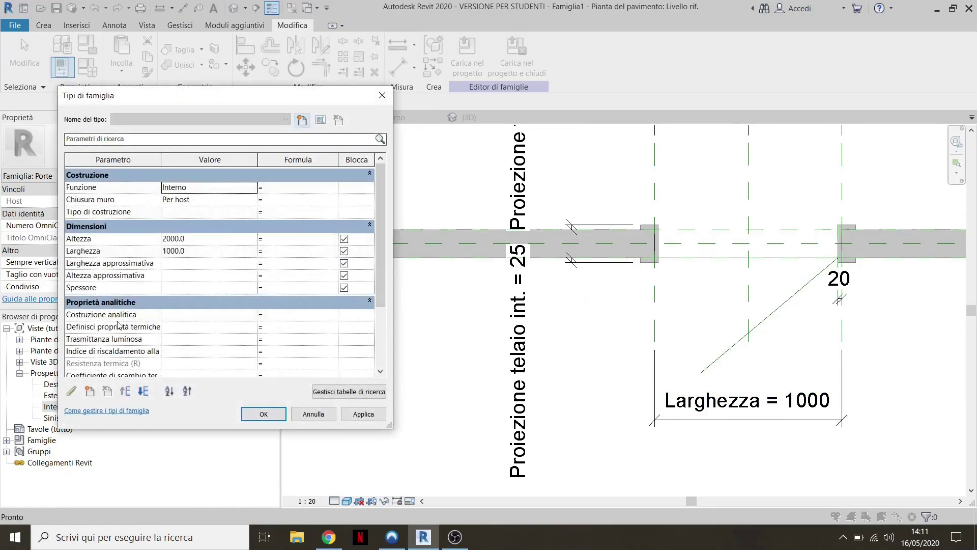
left_click_drag(390, 430, 402, 484)
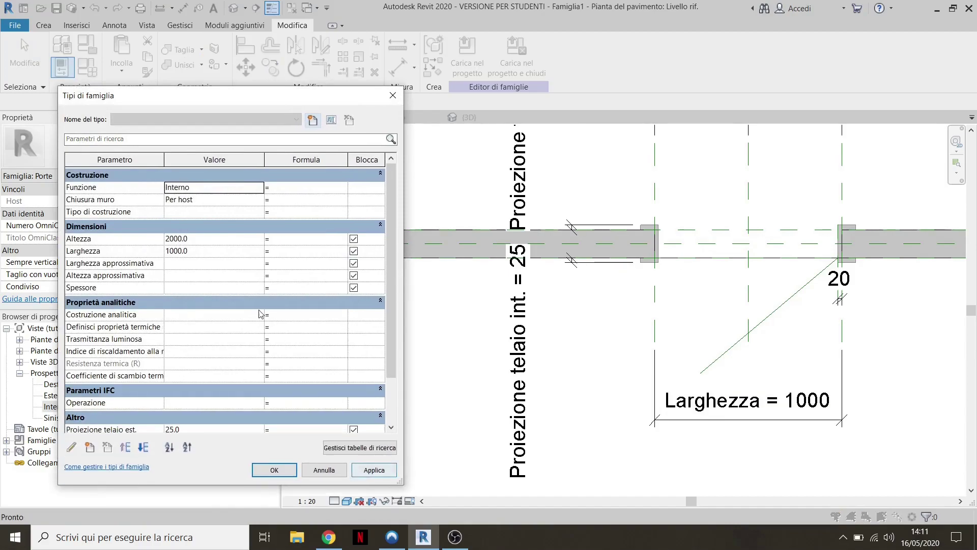
left_click(205, 253)
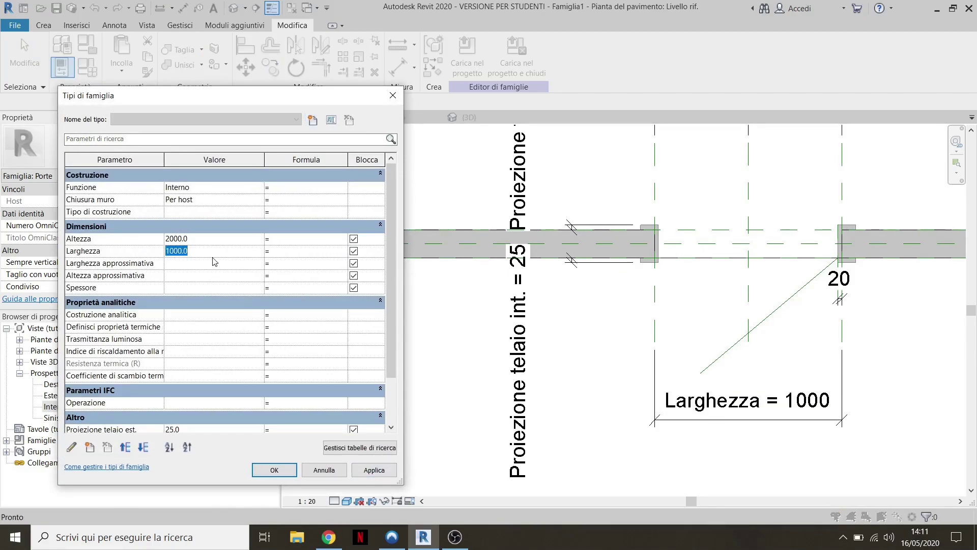
type("800")
key("Tab")
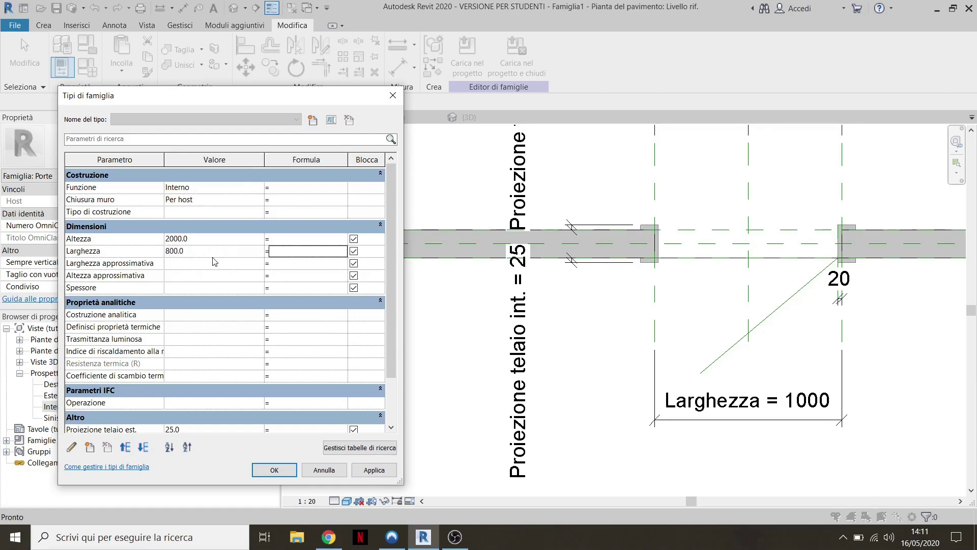
left_click(374, 470)
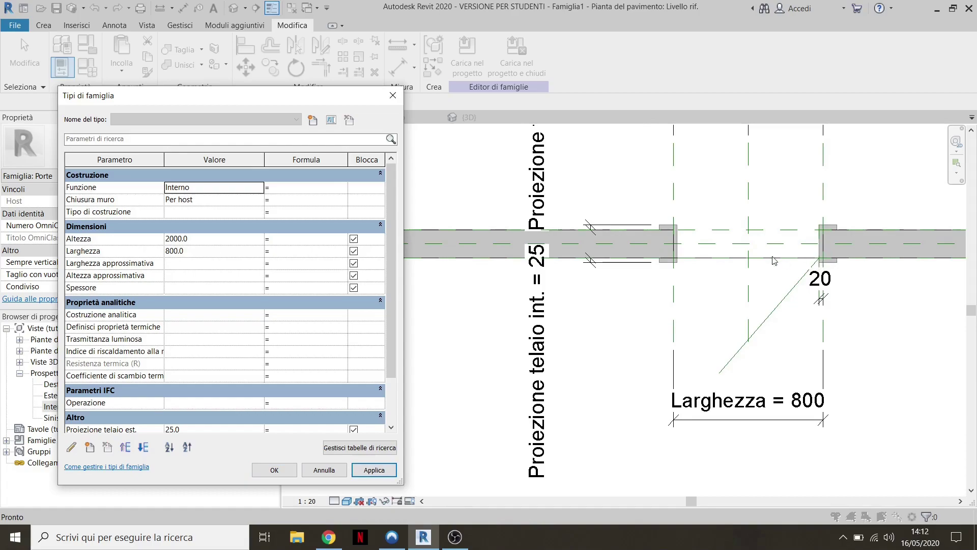
left_click(201, 252)
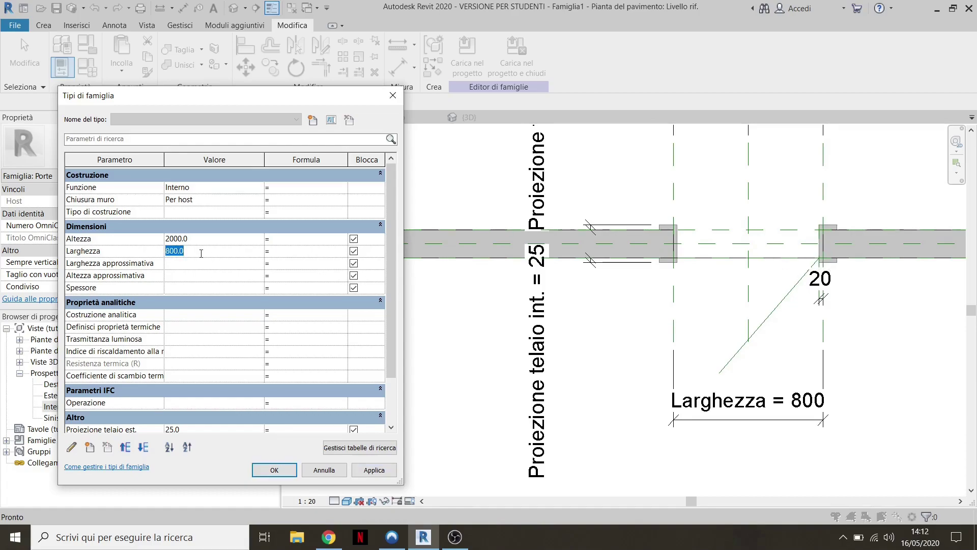
type("10")
key("Tab")
left_click(375, 469)
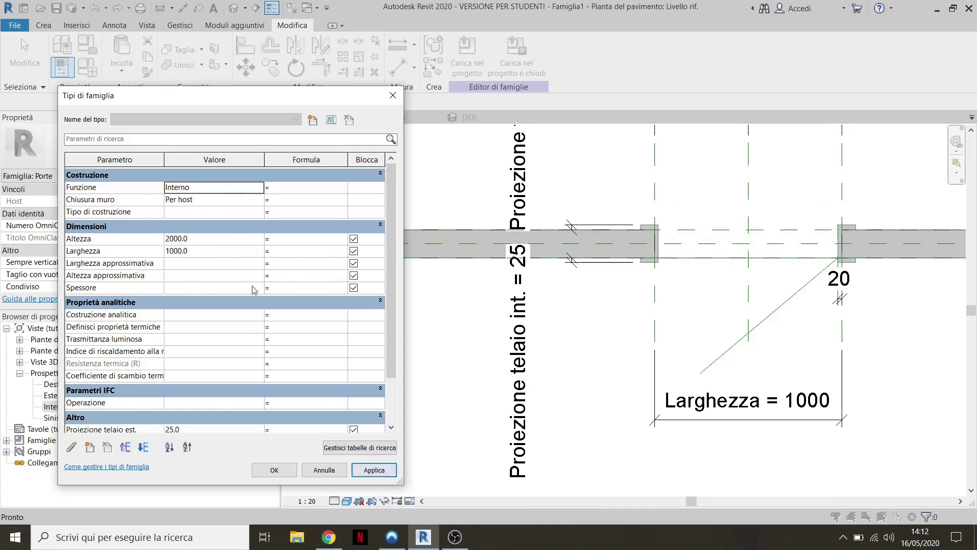
left_click(283, 472)
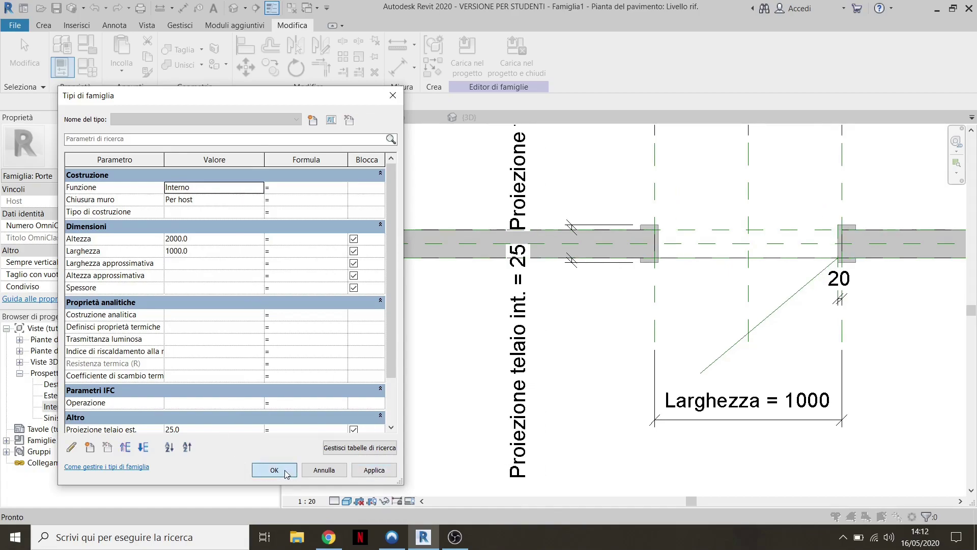
scroll(677, 239, "down", 1)
middle_click_drag(677, 239, 557, 266)
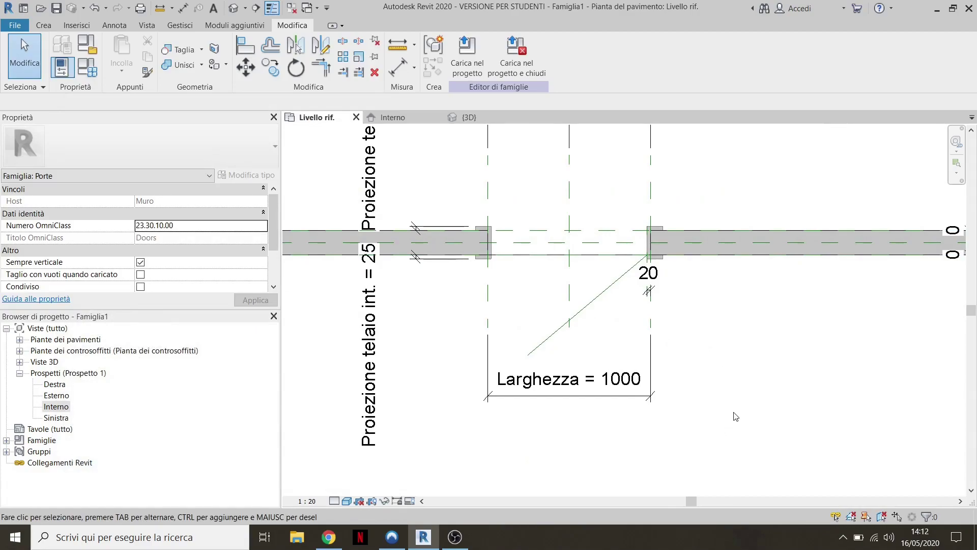
scroll(730, 233, "up", 1)
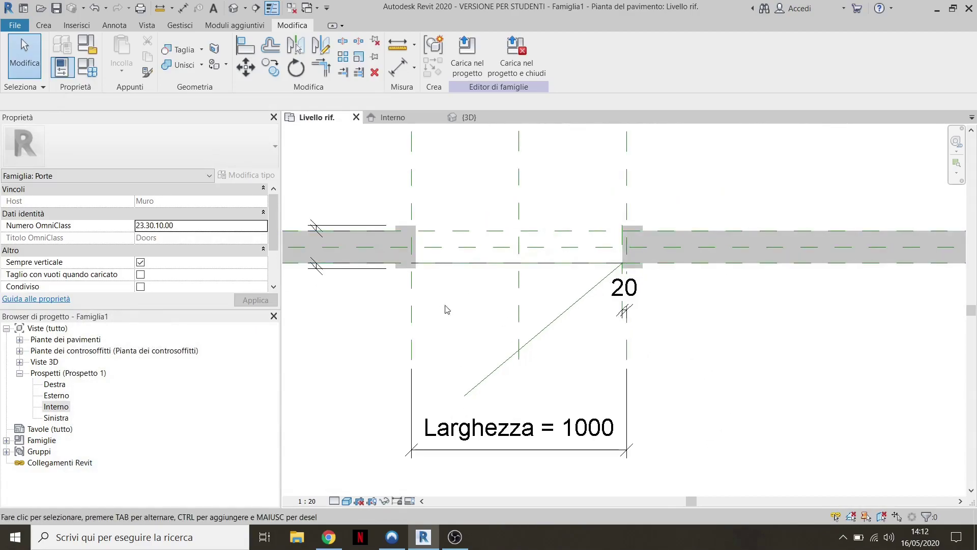
left_click(469, 118)
middle_click_drag(521, 290, 526, 361, "shift")
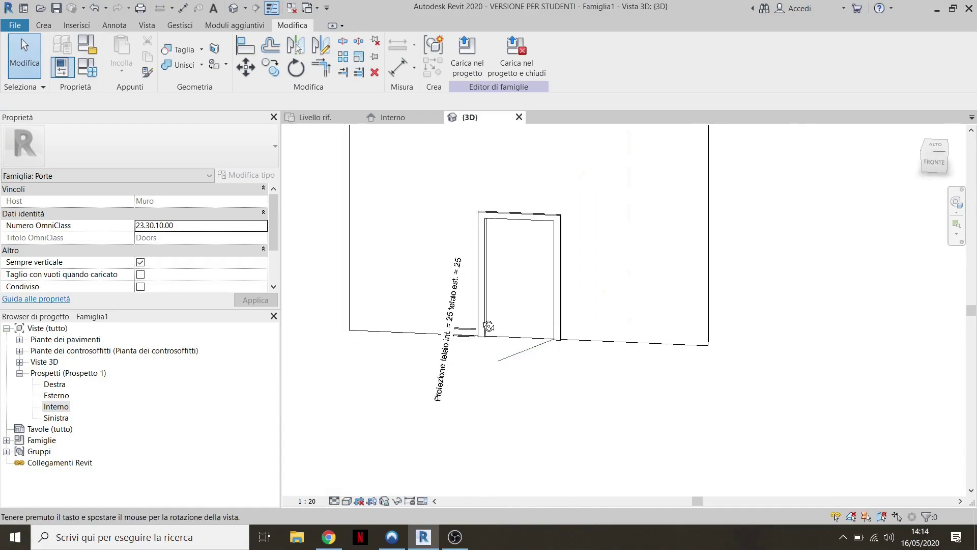
scroll(526, 362, "up", 5)
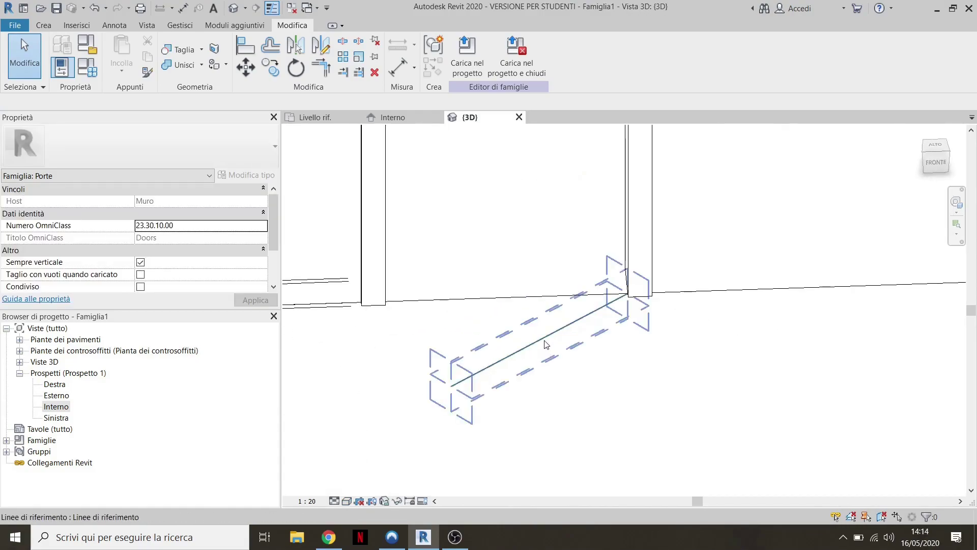
left_click(315, 118)
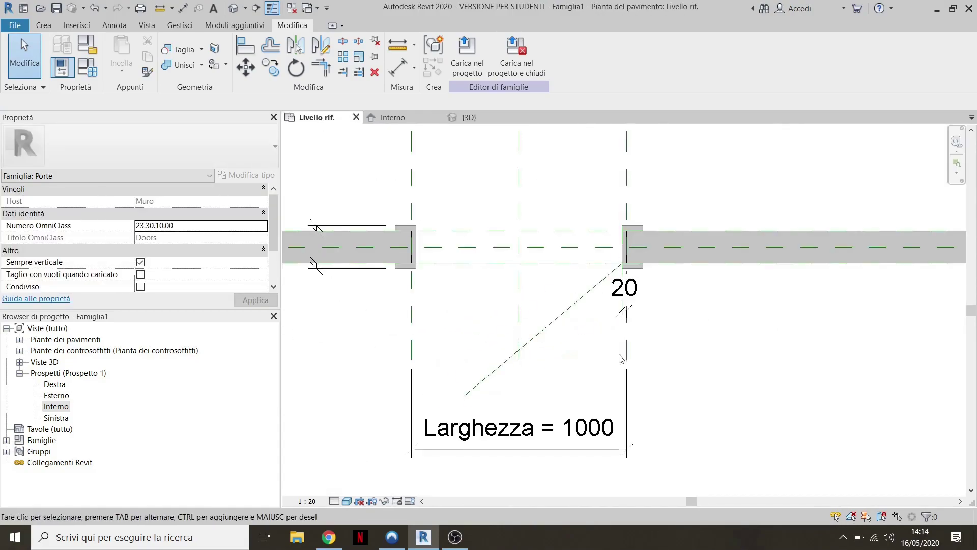
- Make the leaf line's 960 temporary dimension permanent and move it clear of the leaf
left_click(553, 329)
scroll(560, 356, "up", 2)
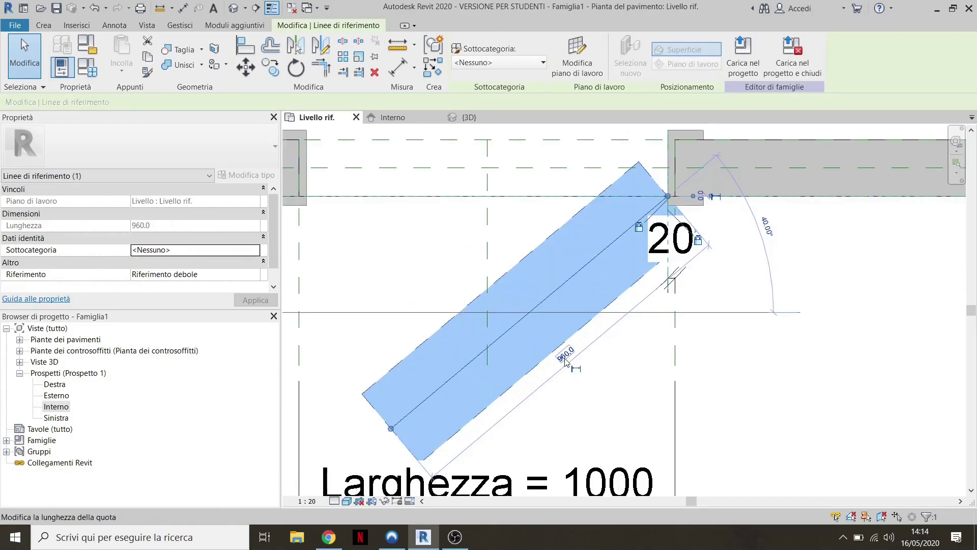
scroll(576, 370, "up", 1)
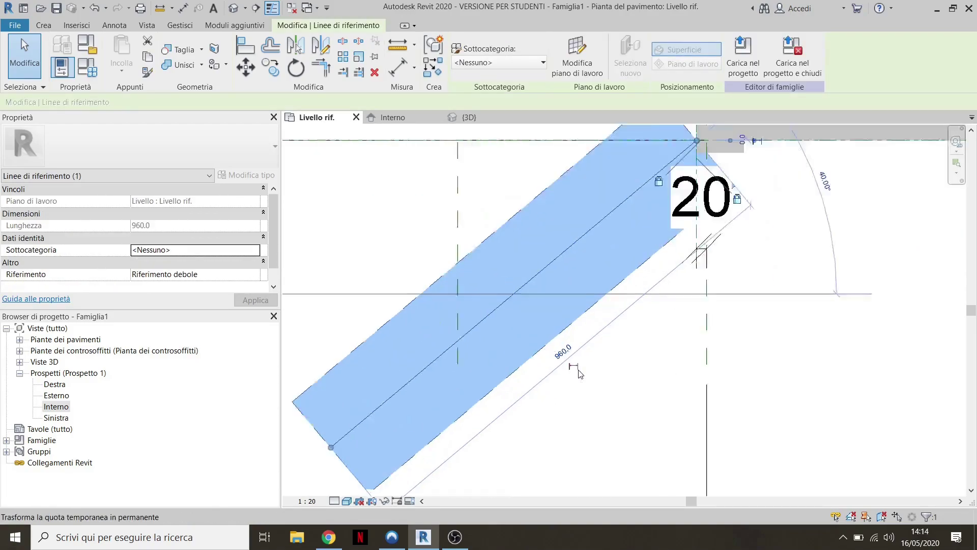
scroll(572, 366, "up", 1)
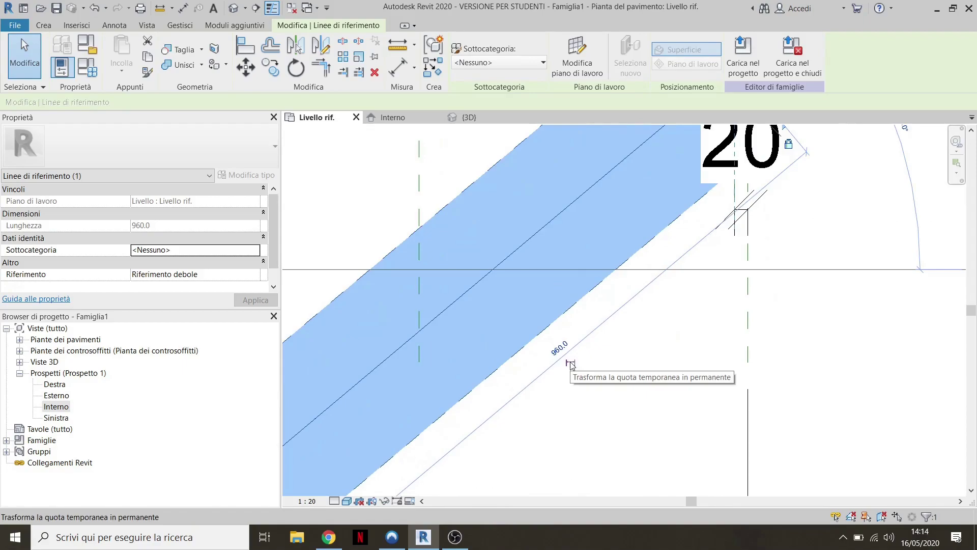
scroll(532, 319, "down", 2)
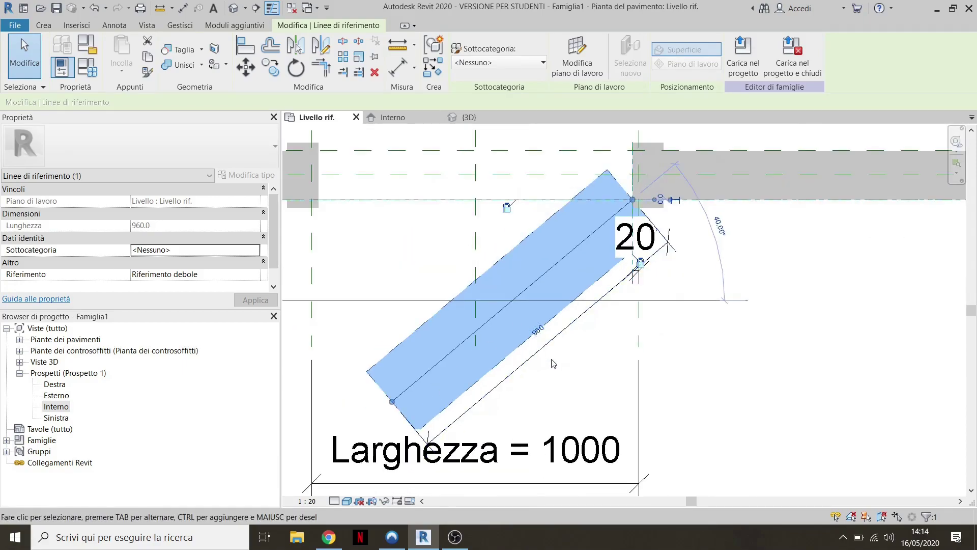
left_click(555, 336)
scroll(556, 337, "down", 2)
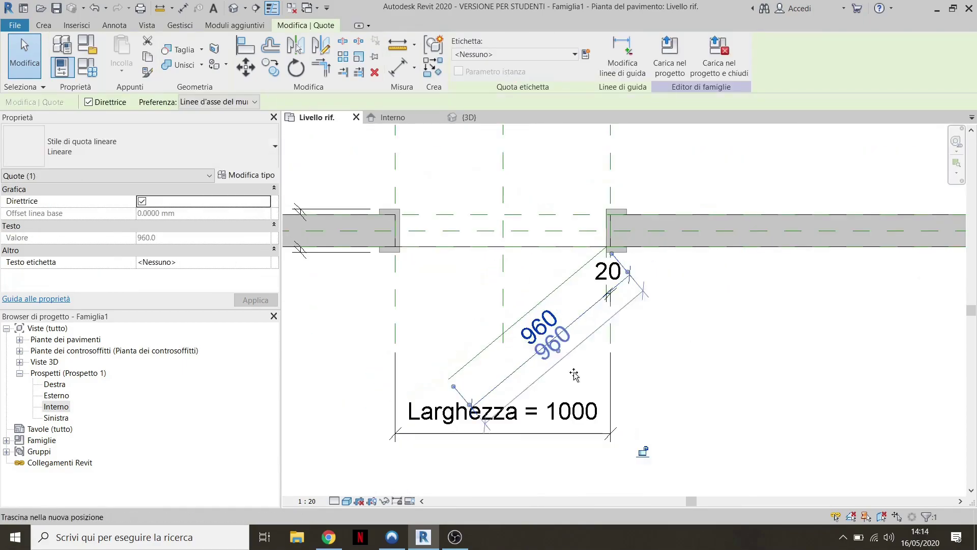
left_click_drag(556, 337, 585, 388)
middle_click_drag(608, 400, 549, 324)
left_click_drag(549, 323, 576, 354)
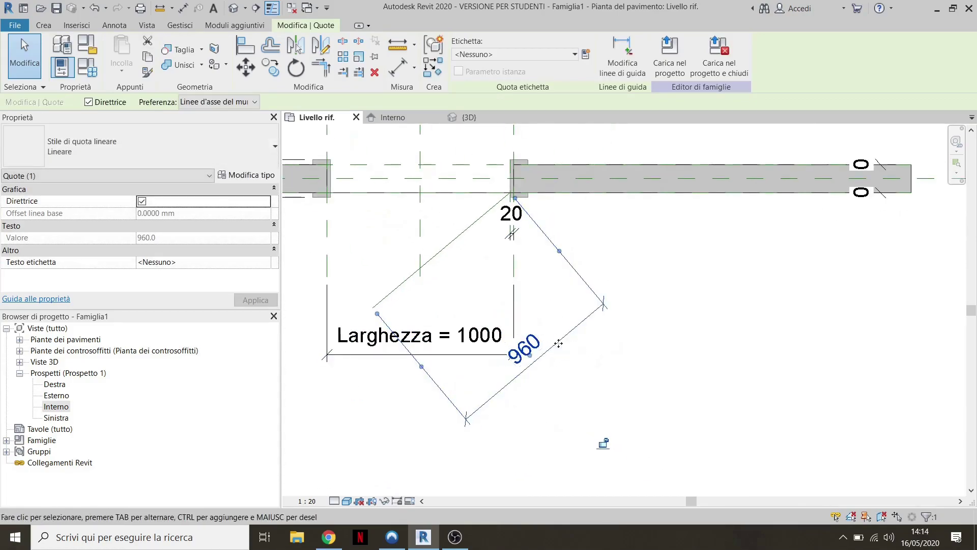
- Create instance parameter 'larghezza battente' and assign it as the 960 dimension's label
left_click(588, 56)
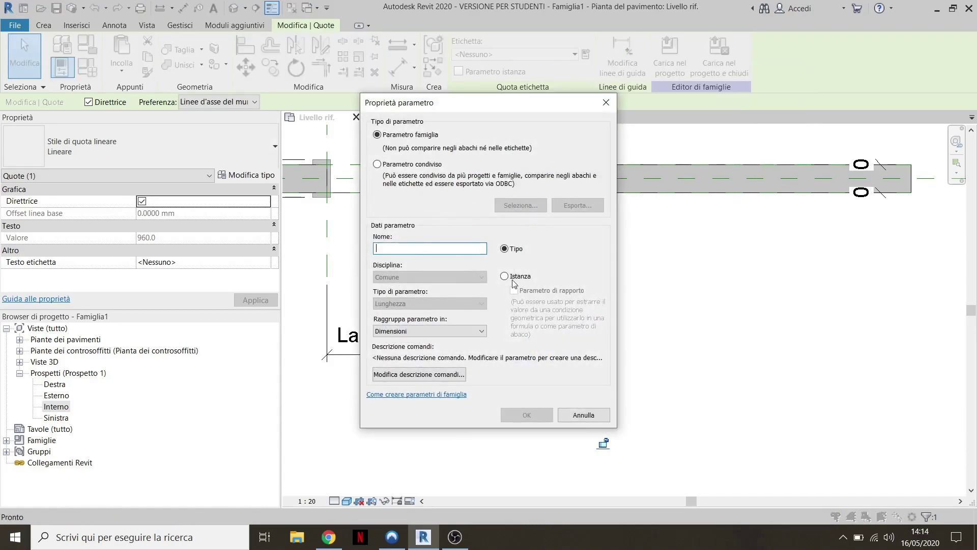
left_click(518, 277)
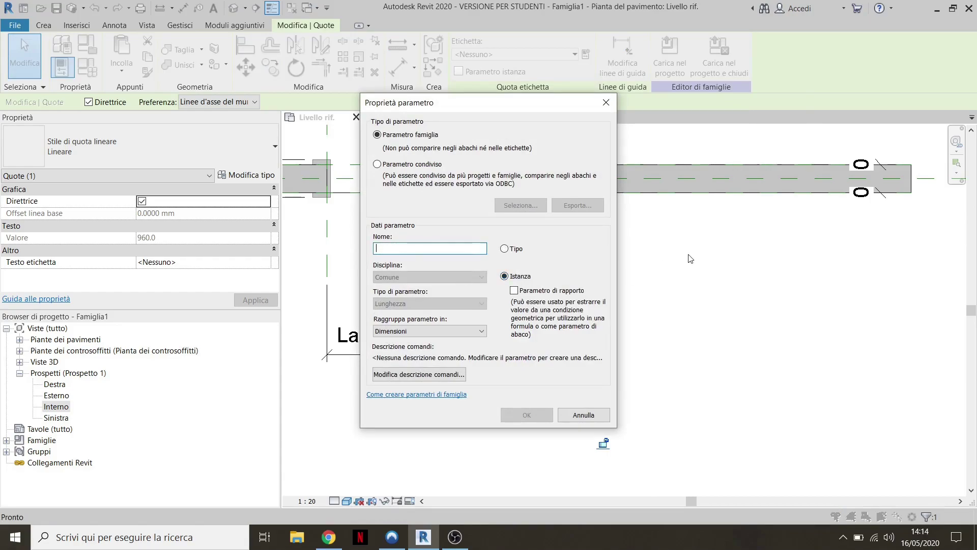
type("larghez")
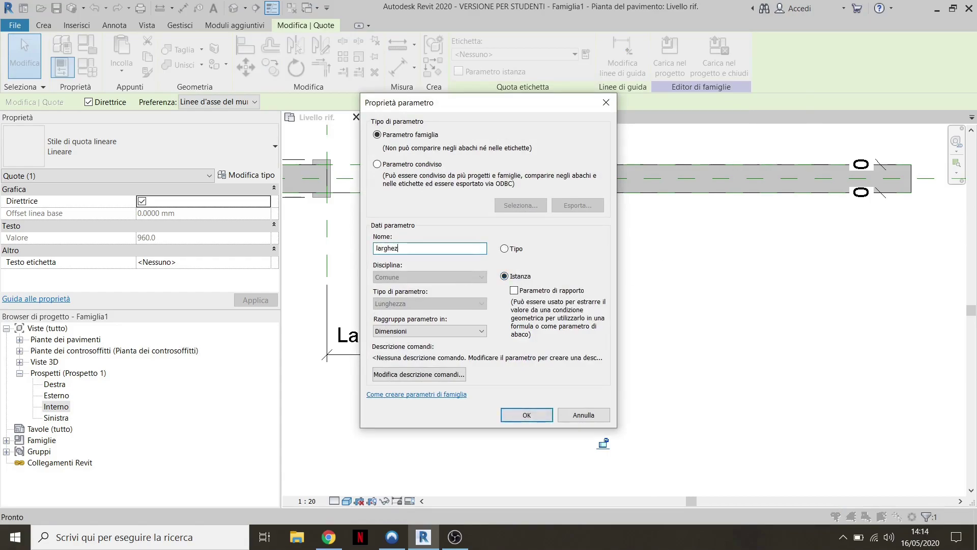
type("za battente")
left_click(531, 418)
left_click(547, 402)
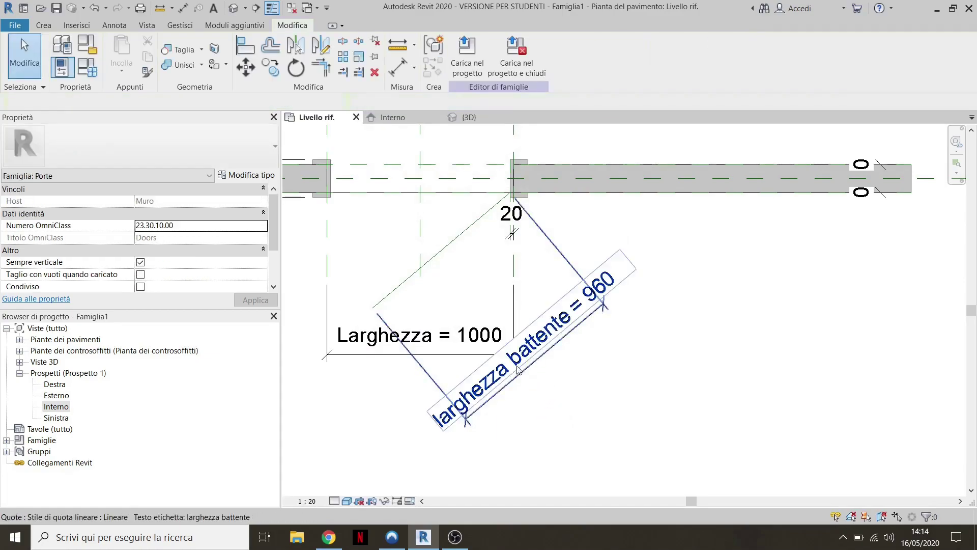
left_click(551, 357)
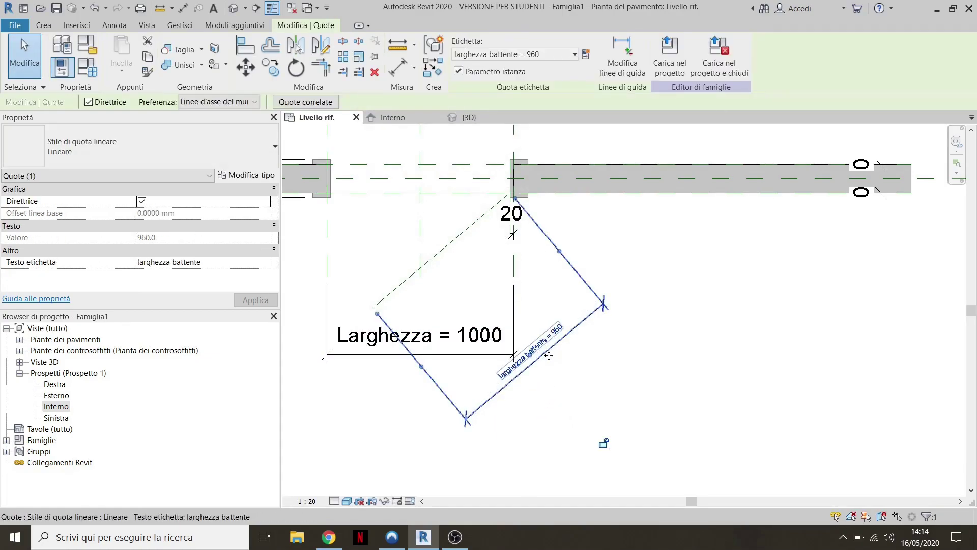
left_click(580, 331)
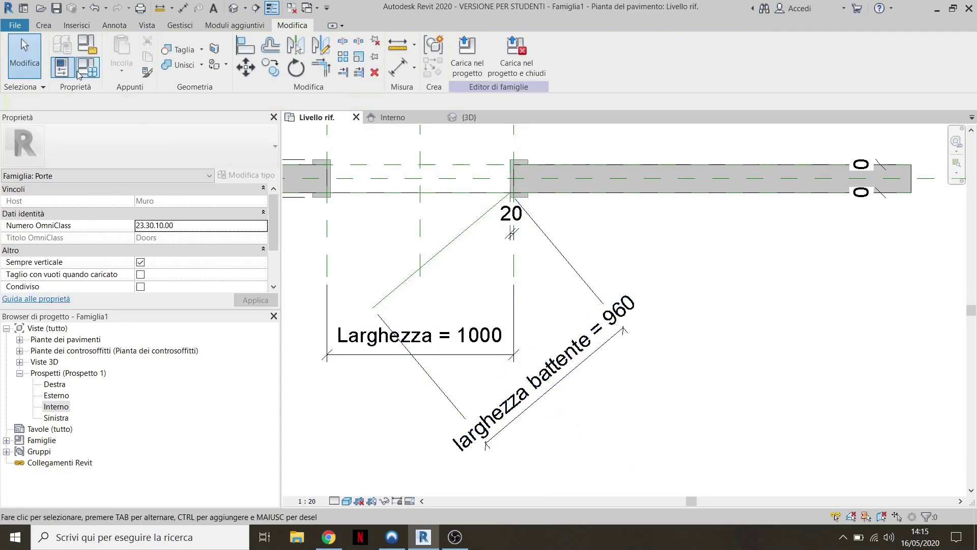
- In Family Types, give larghezza battente the formula Larghezza - 40 mm and confirm
middle_click_drag(514, 241, 736, 251)
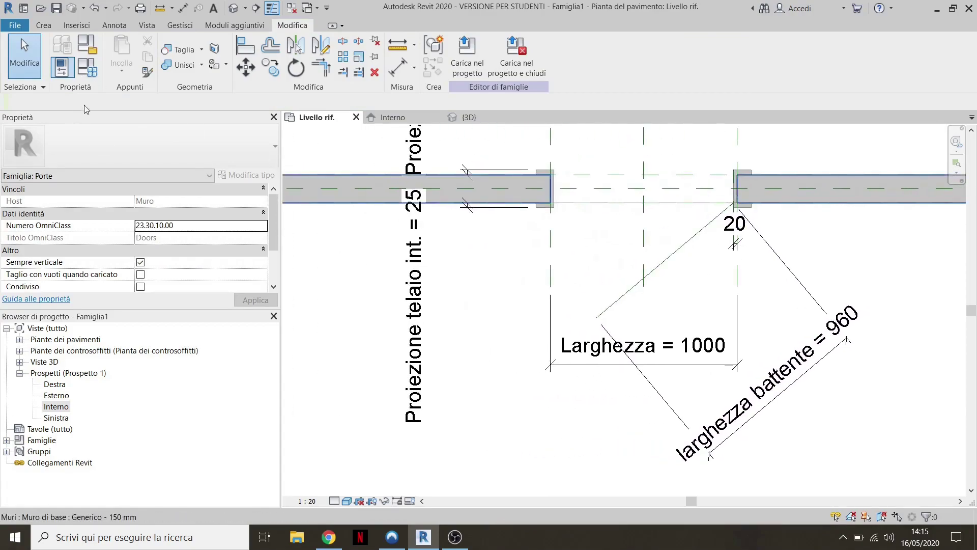
left_click(91, 73)
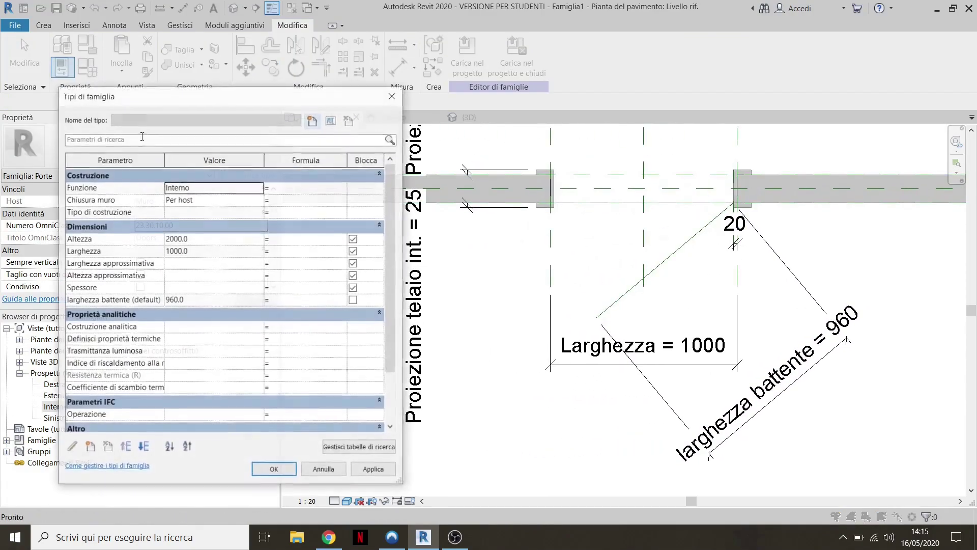
left_click_drag(175, 89, 160, 63)
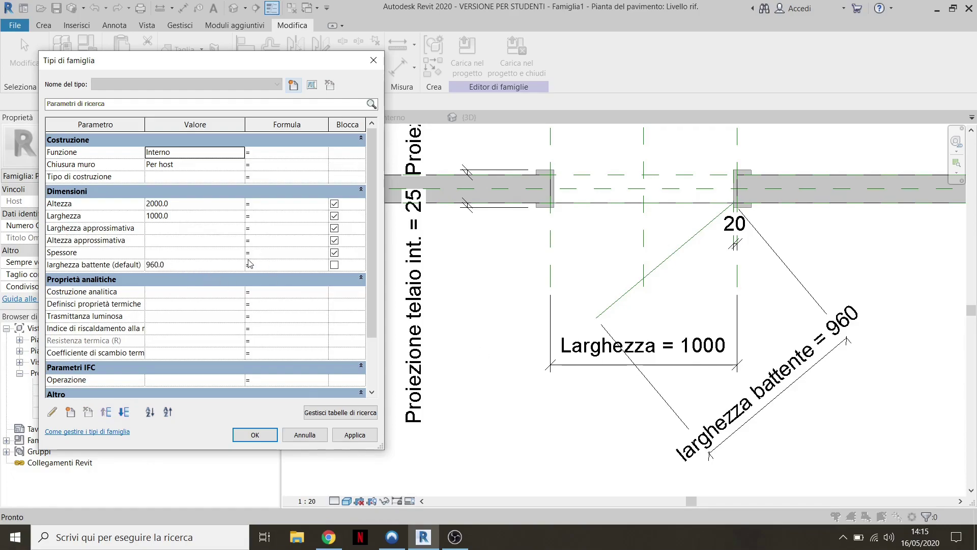
left_click(95, 207)
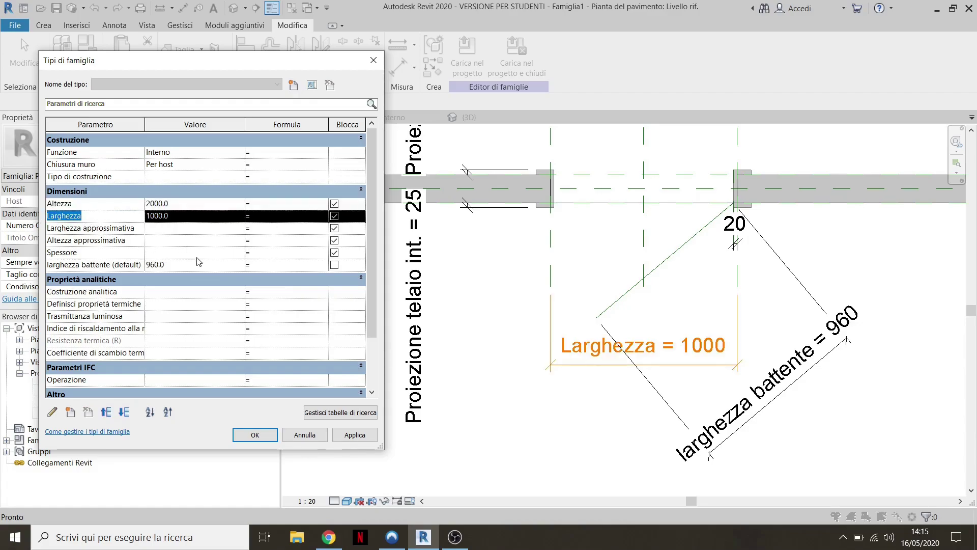
left_click(269, 266)
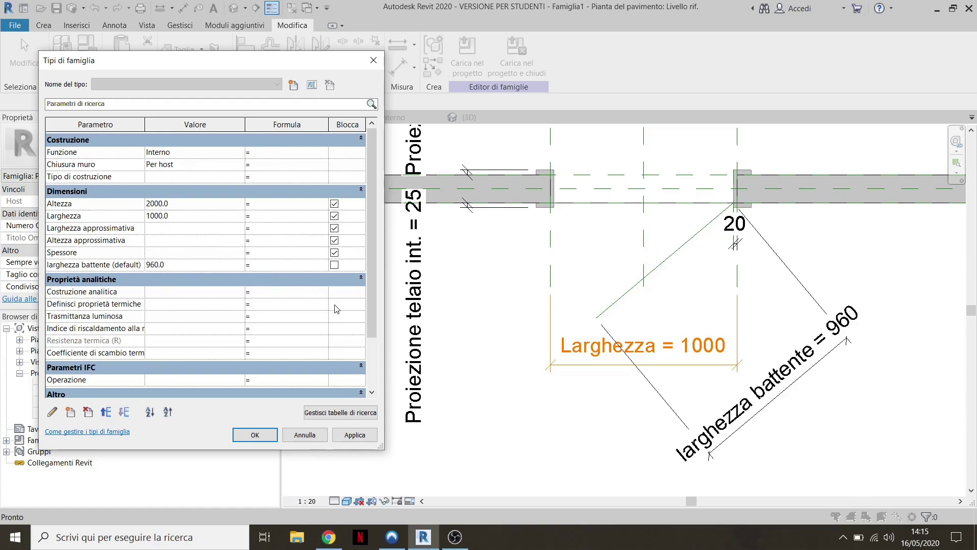
type("Larghezza - 40")
left_click(351, 436)
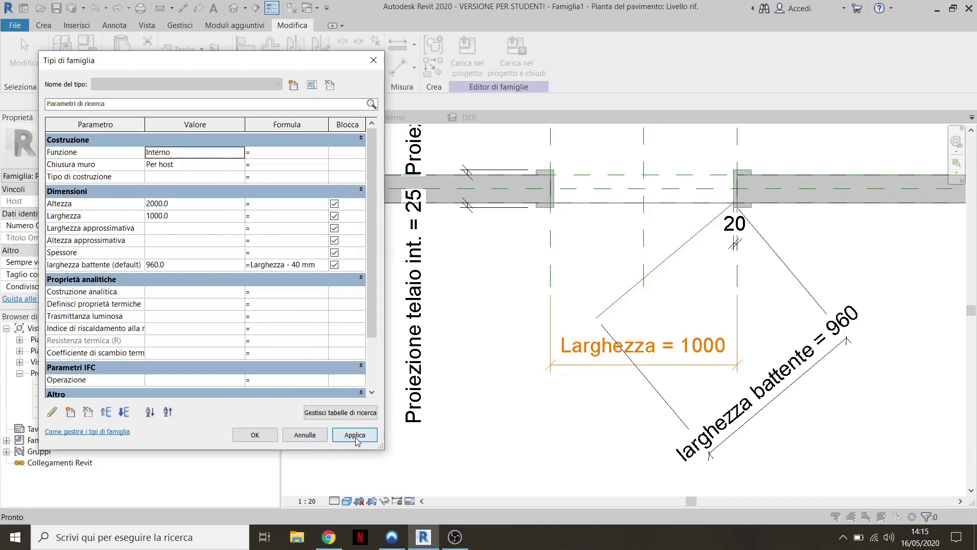
left_click(255, 435)
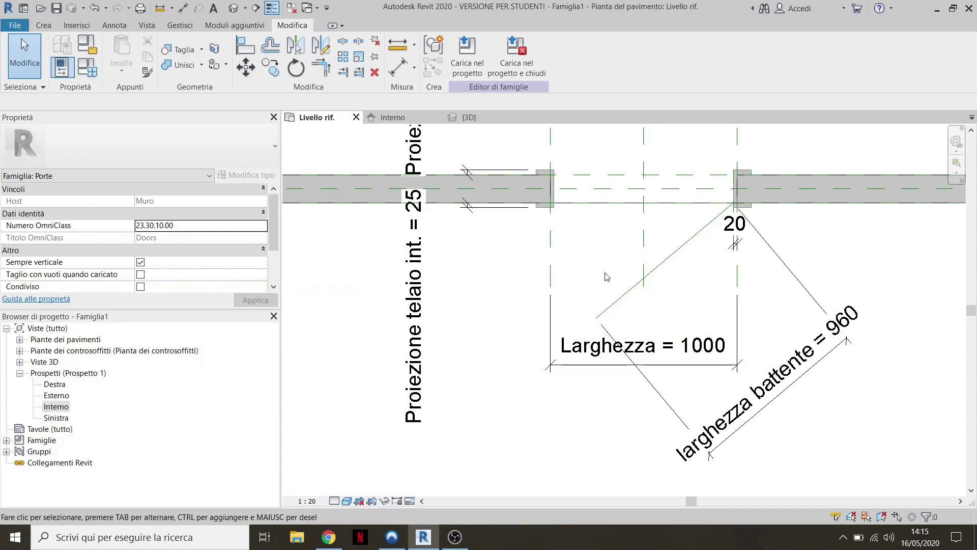
- Set Larghezza to 800 in Family Types and apply, checking the leaf becomes 760
scroll(606, 277, "down", 1)
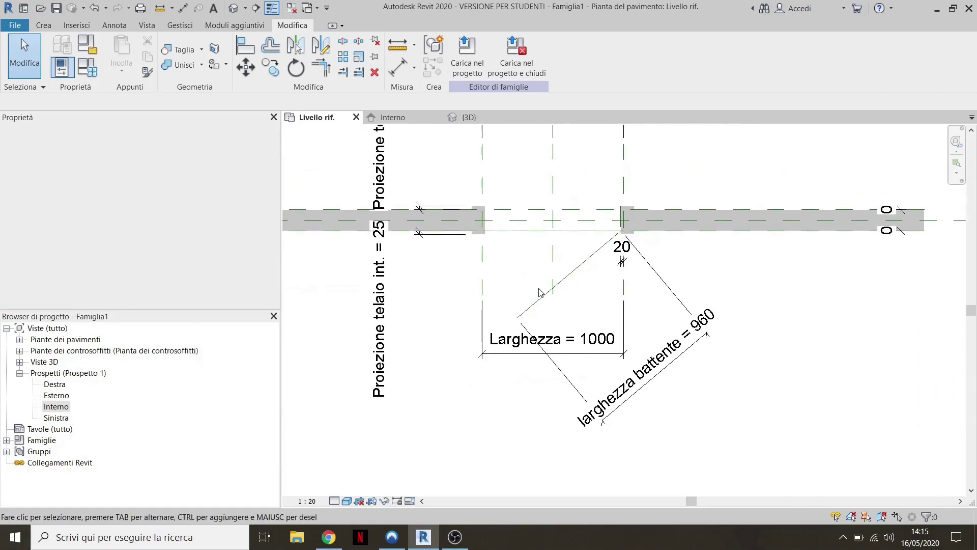
left_click(91, 70)
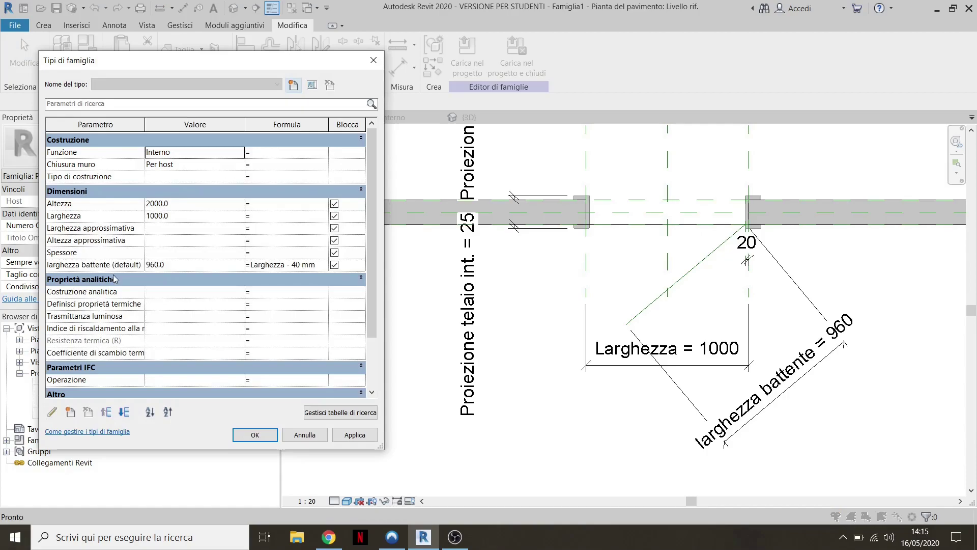
left_click(181, 221)
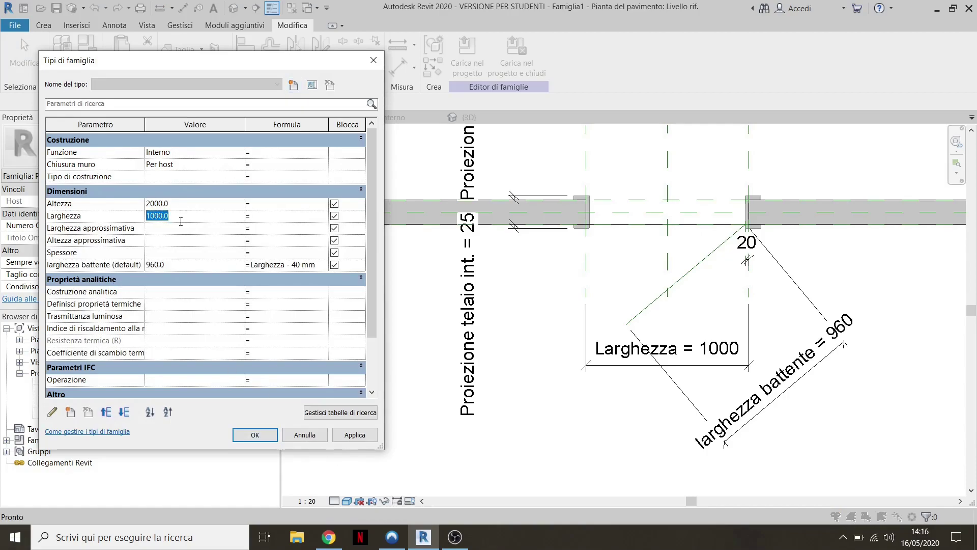
type("800")
left_click(355, 434)
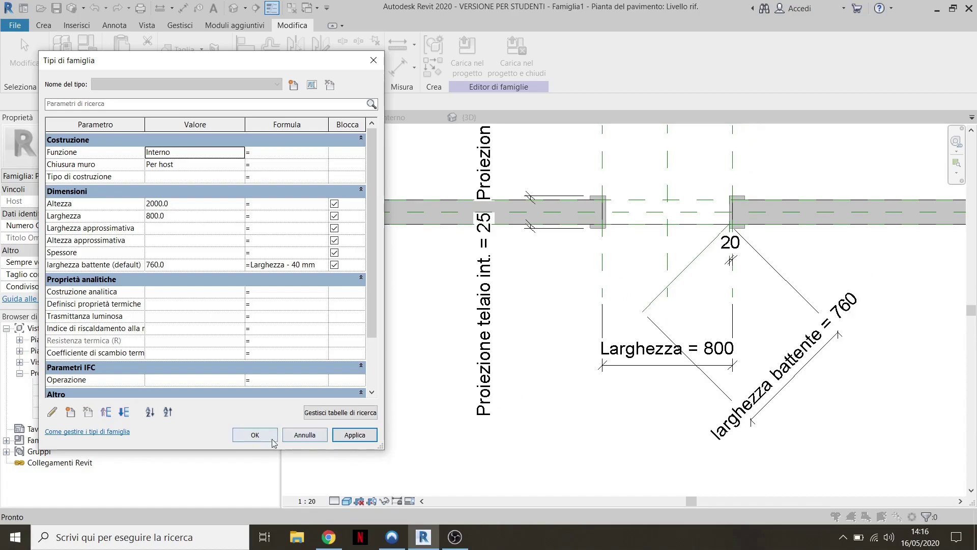
- Restore Larghezza to 1000 and confirm, returning the leaf to 960
left_click(179, 213)
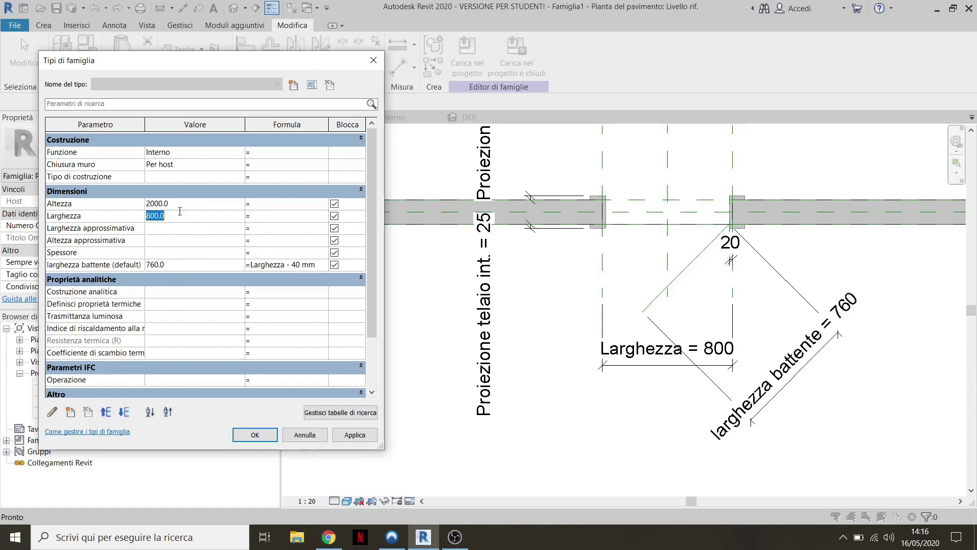
type("10")
left_click(355, 434)
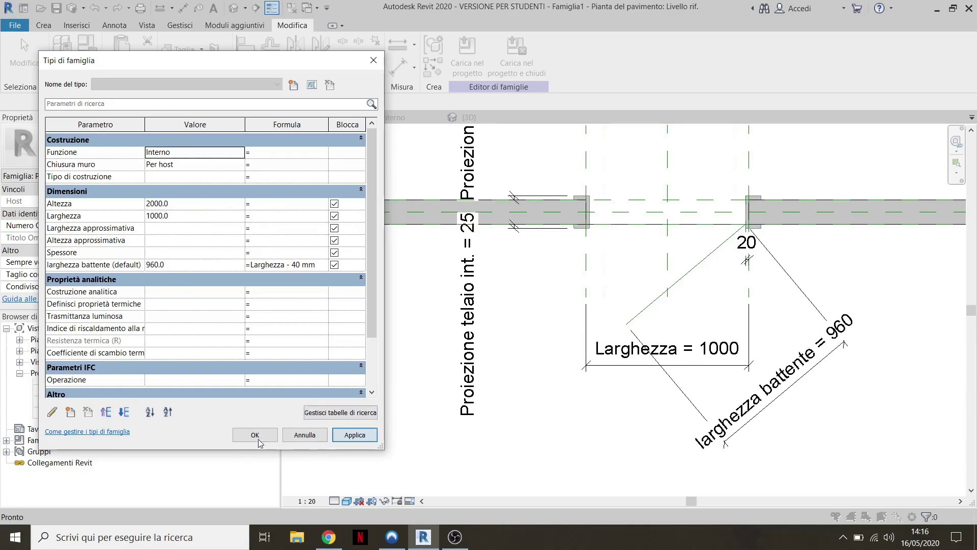
left_click(258, 439)
scroll(533, 295, "down", 1)
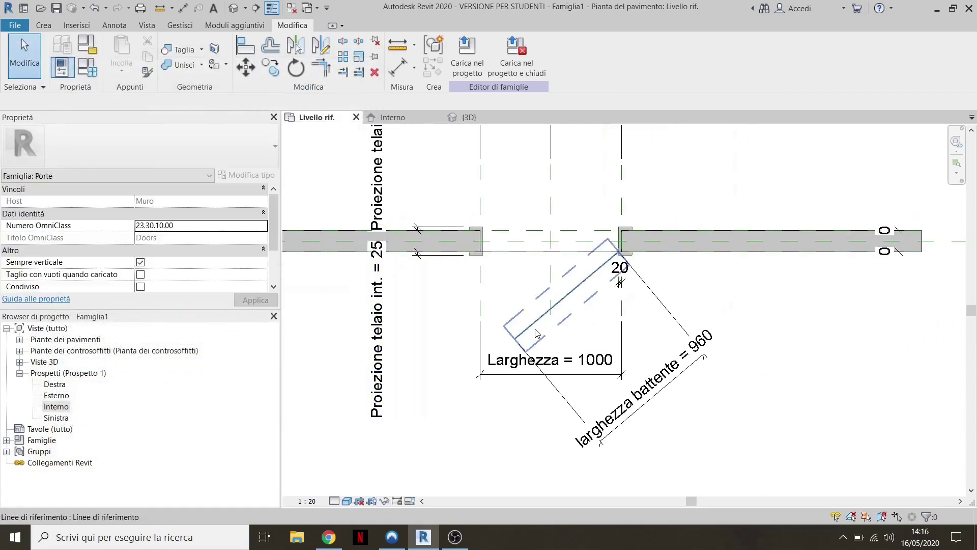
- Switch to the {3D} door view and set its scale to 1:10
left_click(468, 117)
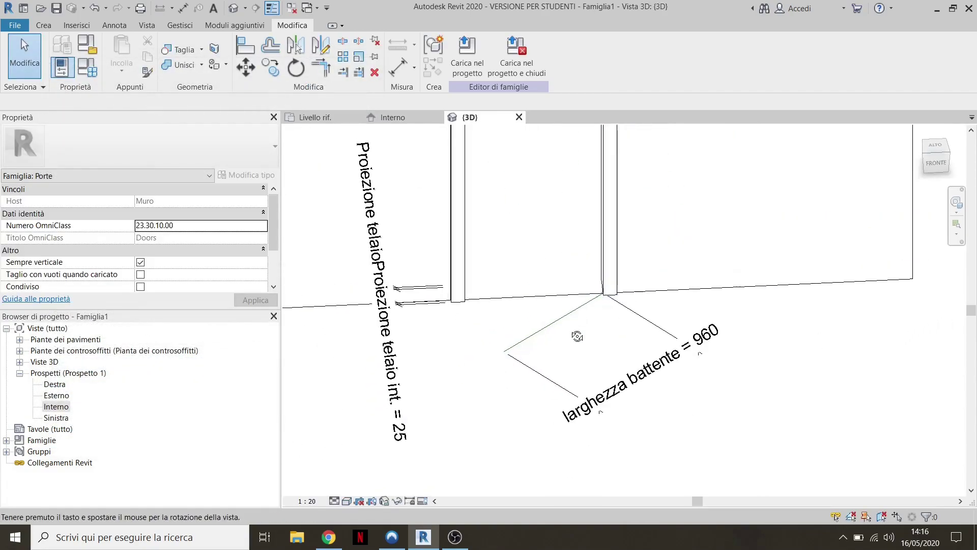
middle_click_drag(577, 336, 574, 351, "shift")
left_click(307, 500)
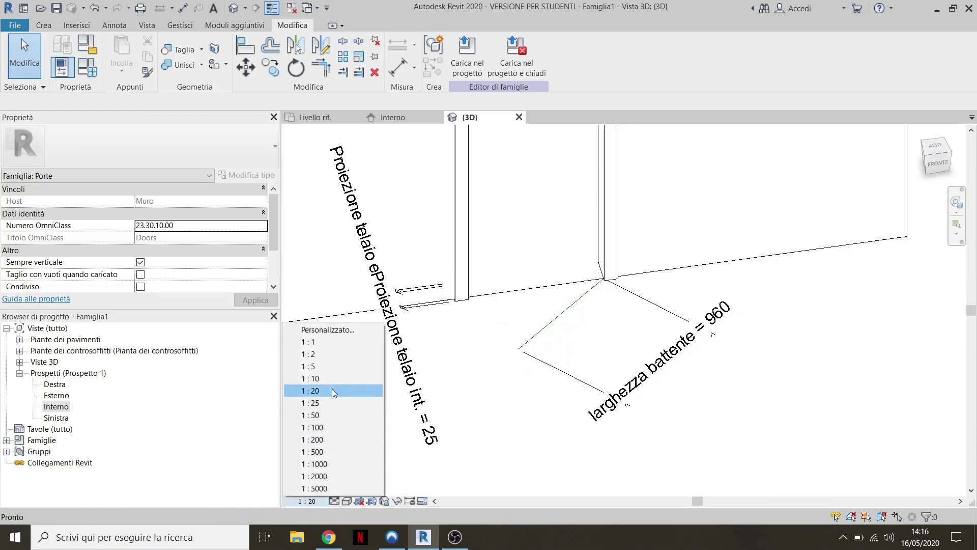
left_click(313, 378)
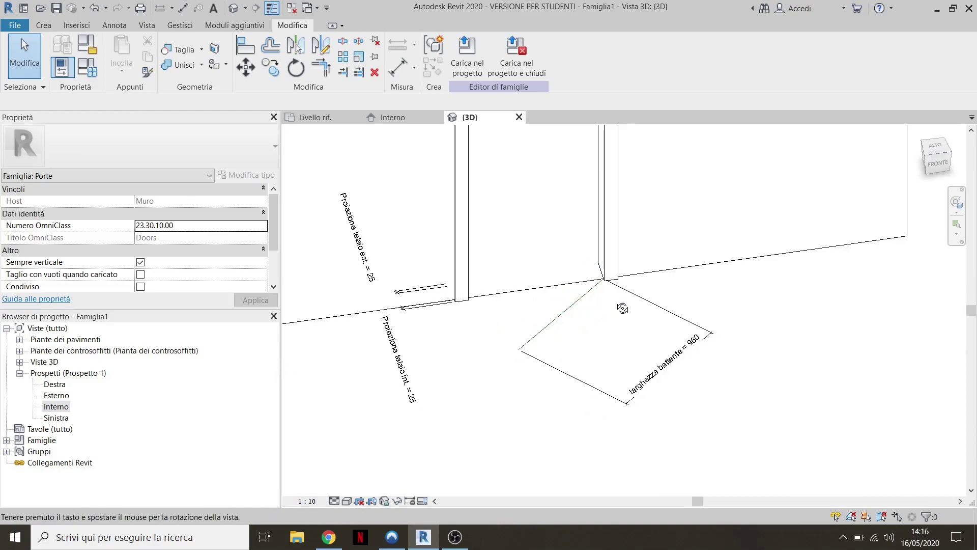
mouse_move(583, 325)
middle_mouse_down("shift")
mouse_move(621, 270)
mouse_move(551, 378)
middle_mouse_up("shift")
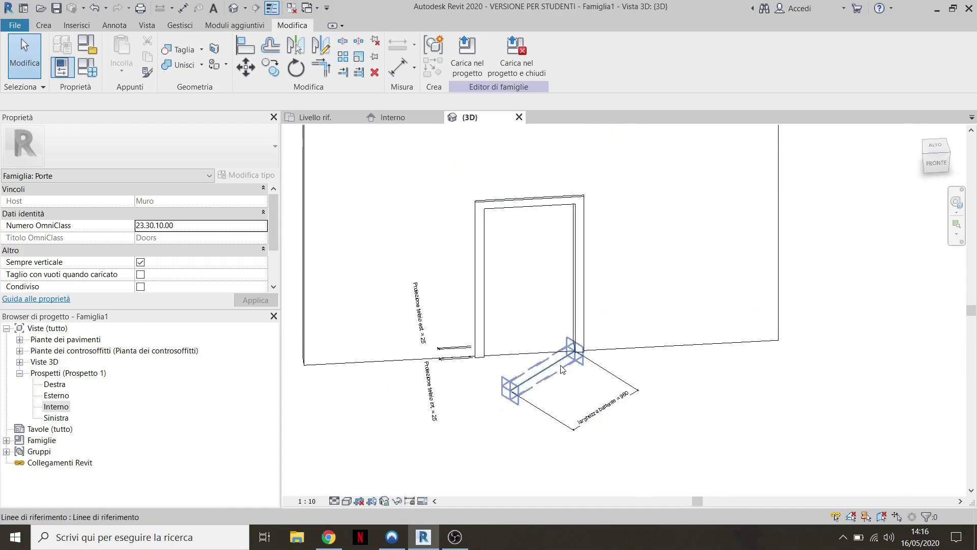
left_click(37, 26)
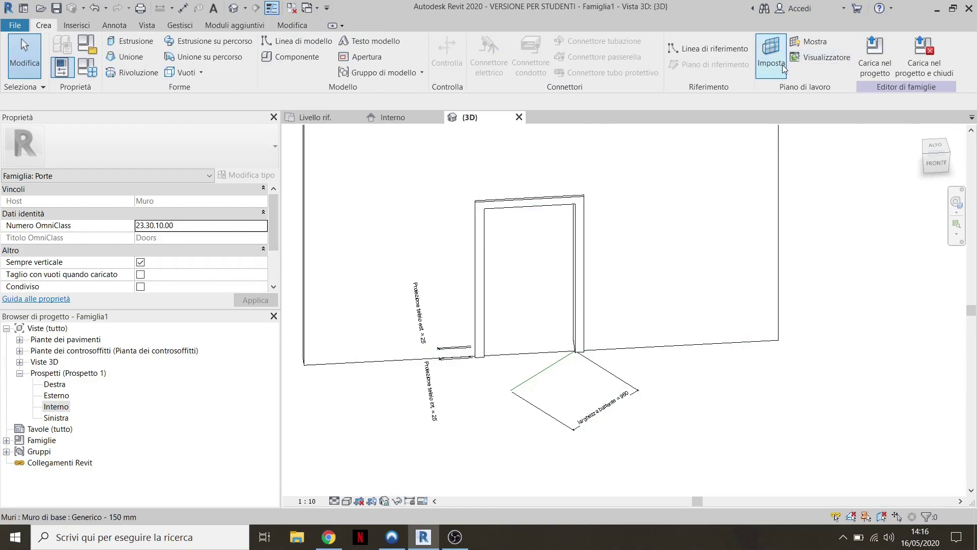
- Set the work plane to the vertical plane of the 960 diagonal leaf reference line
left_click(770, 56)
left_click(635, 260)
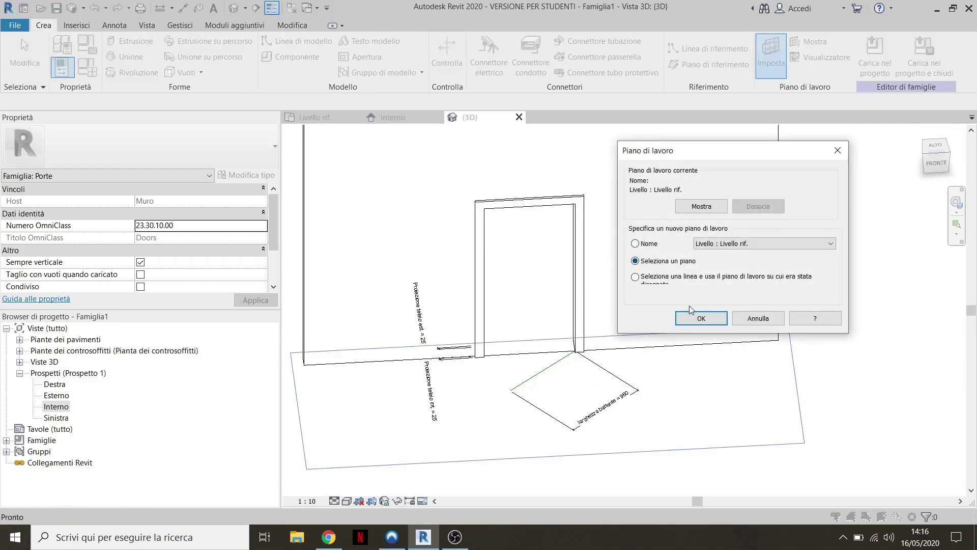
left_click(712, 318)
scroll(556, 348, "up", 3)
middle_click_drag(549, 346, 556, 348, "shift")
scroll(532, 372, "up", 2)
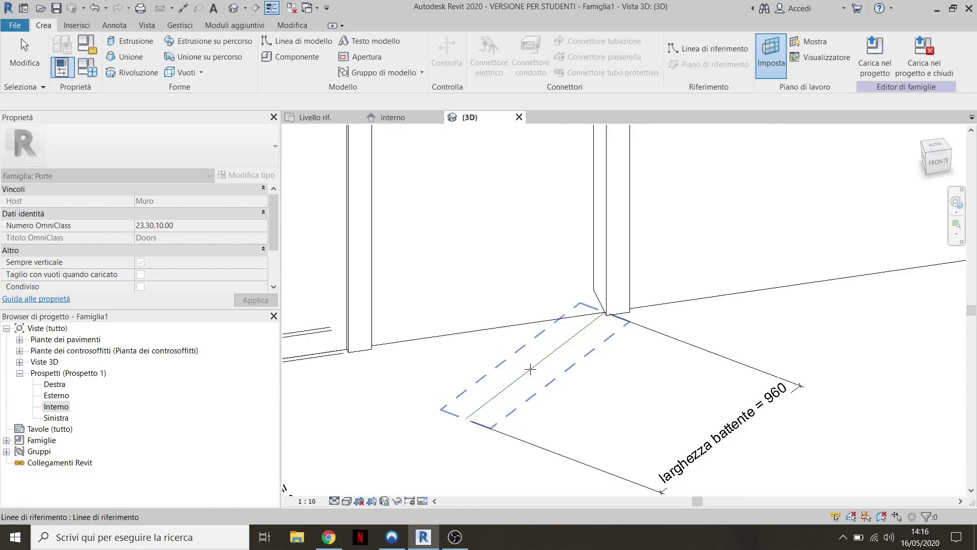
key("Tab")
key("Tab")
key("Tab")
key("Tab")
key("Tab")
key("Tab")
key("Tab")
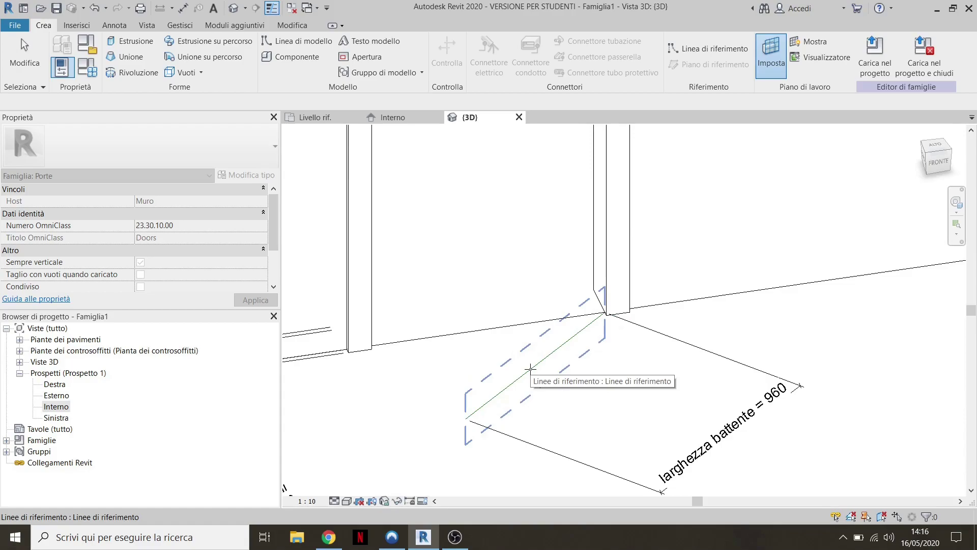
key("Tab")
left_click(529, 367)
scroll(558, 318, "down", 2)
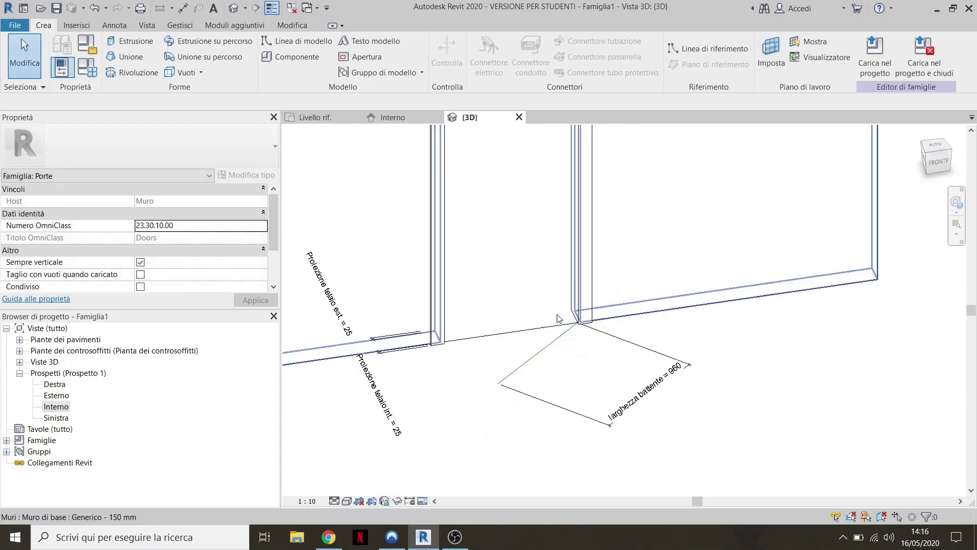
- Start a new solid extrusion sketch using the Rectangle draw tool
left_click(135, 42)
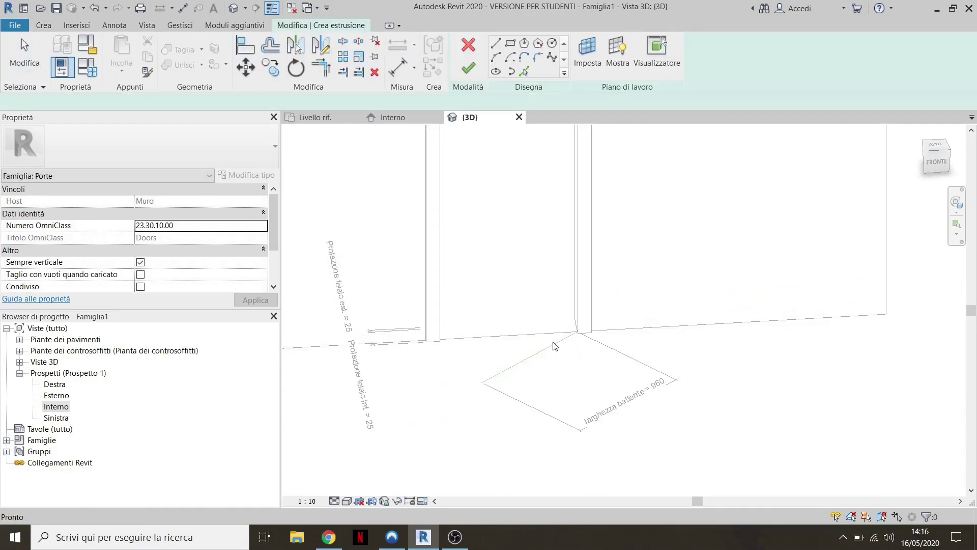
scroll(554, 346, "up", 1)
left_click(510, 43)
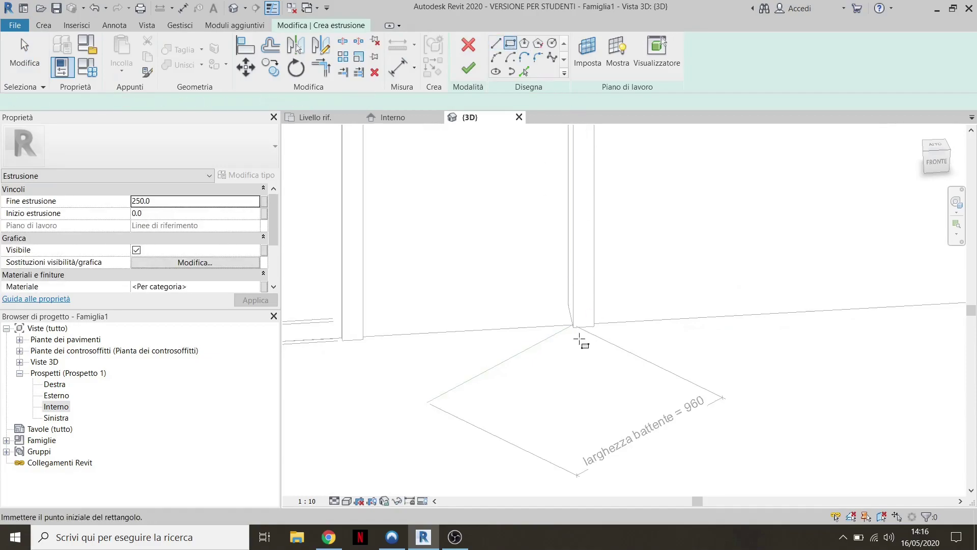
scroll(570, 323, "up", 1)
scroll(571, 320, "up", 2)
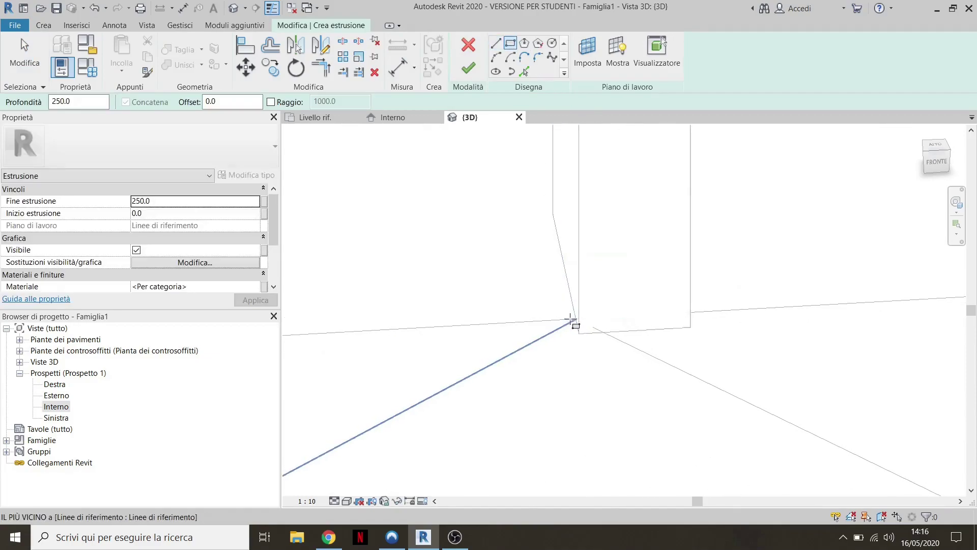
- Draw the 960-wide leaf rectangle from the reference-line corner at the wall
left_click(571, 320)
scroll(517, 383, "down", 2)
scroll(462, 388, "down", 1)
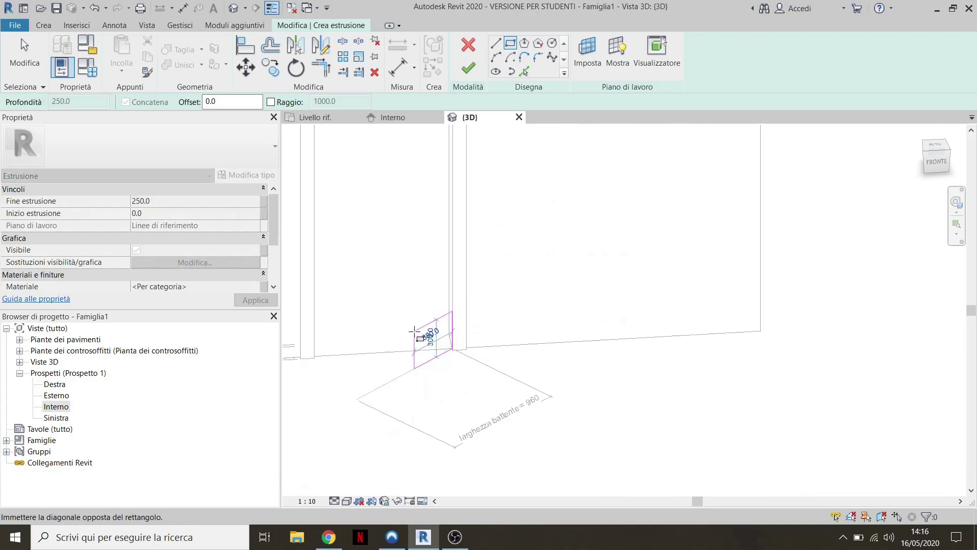
scroll(415, 332, "down", 2)
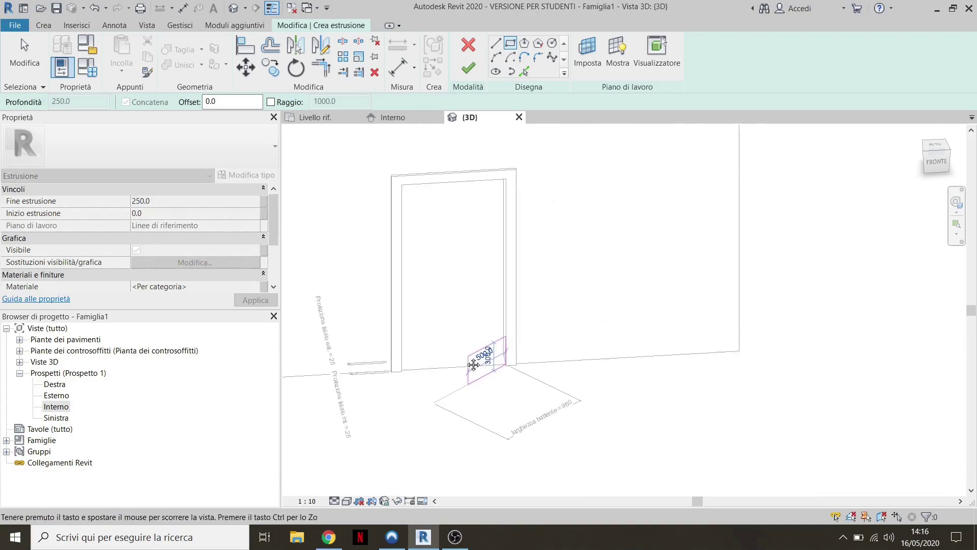
left_click(434, 243)
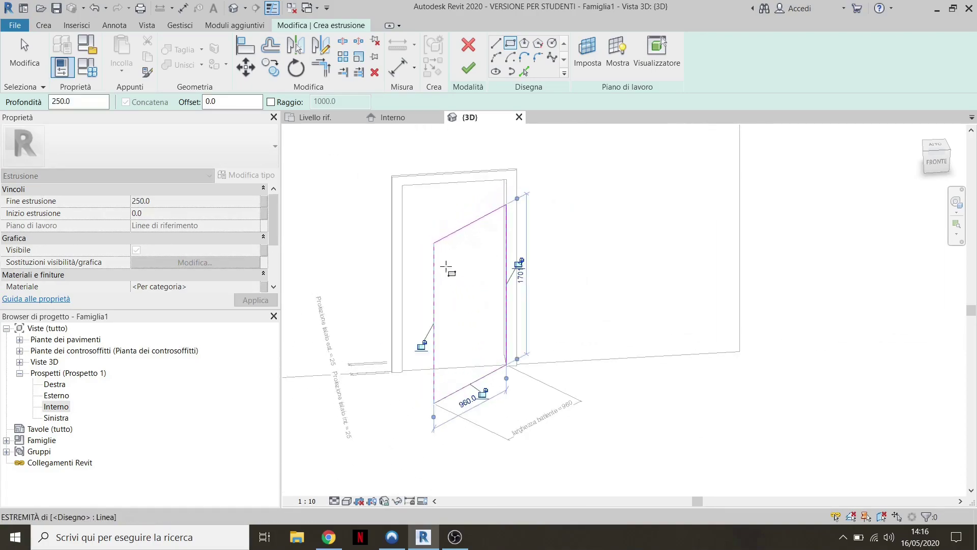
middle_click_drag(477, 266, 469, 257, "shift")
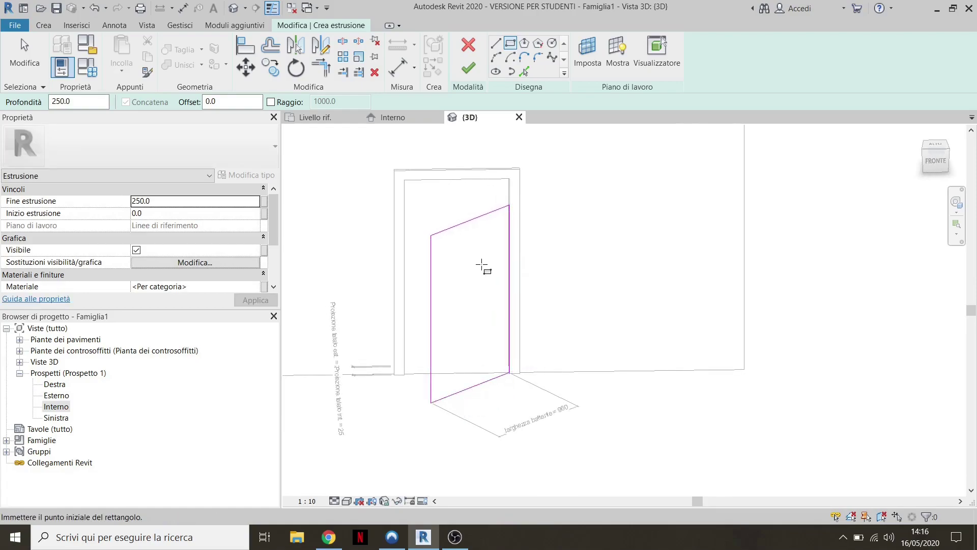
key("Escape")
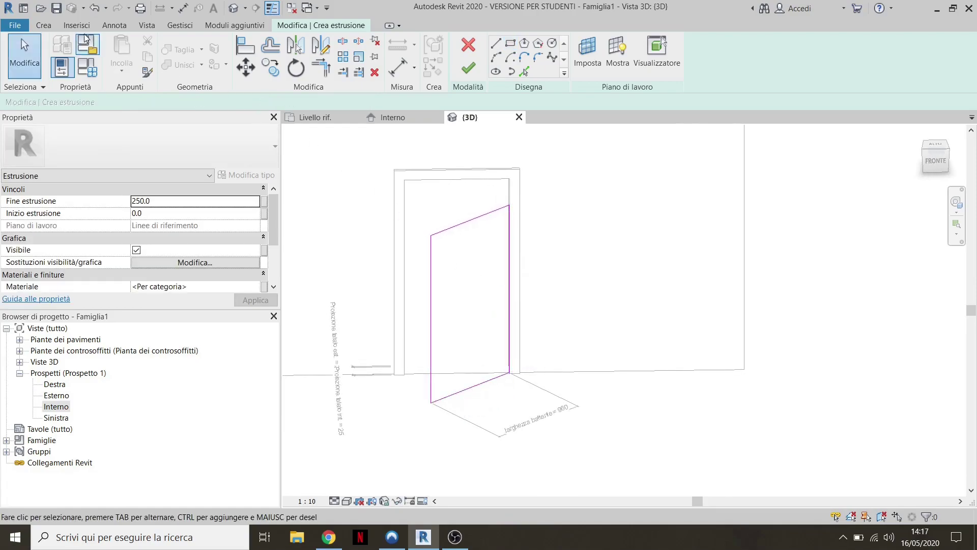
left_click(114, 25)
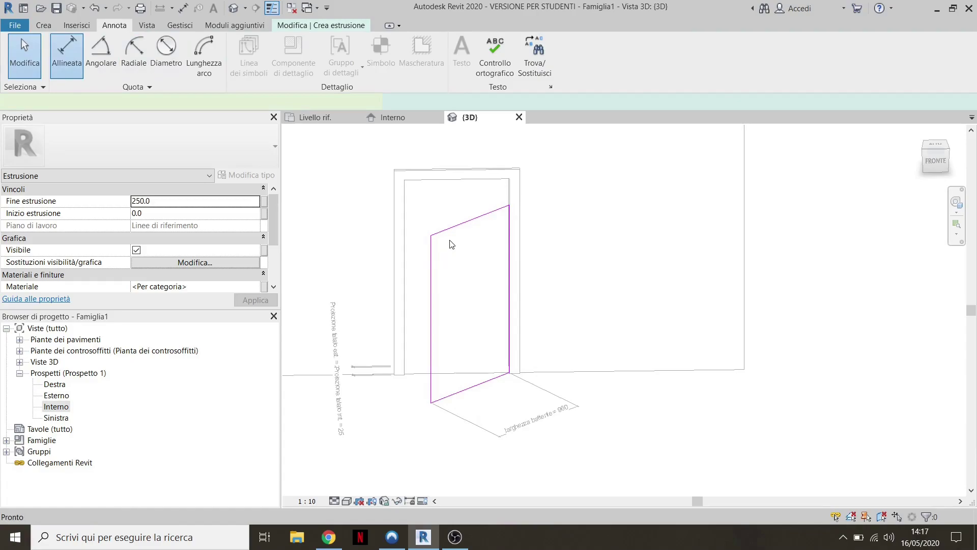
- Dimension the leaf sketch's height and select the 1701 dimension
left_click(455, 227)
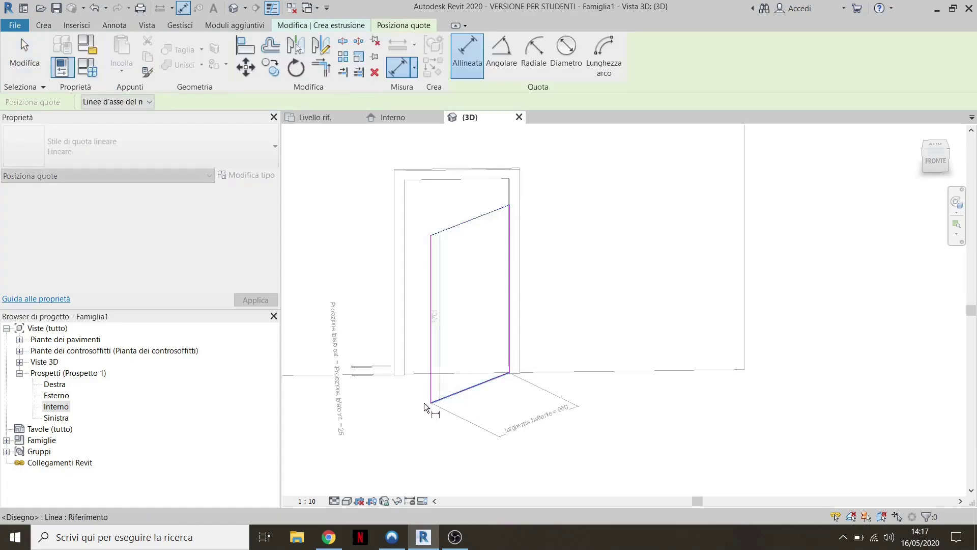
scroll(443, 402, "up", 3)
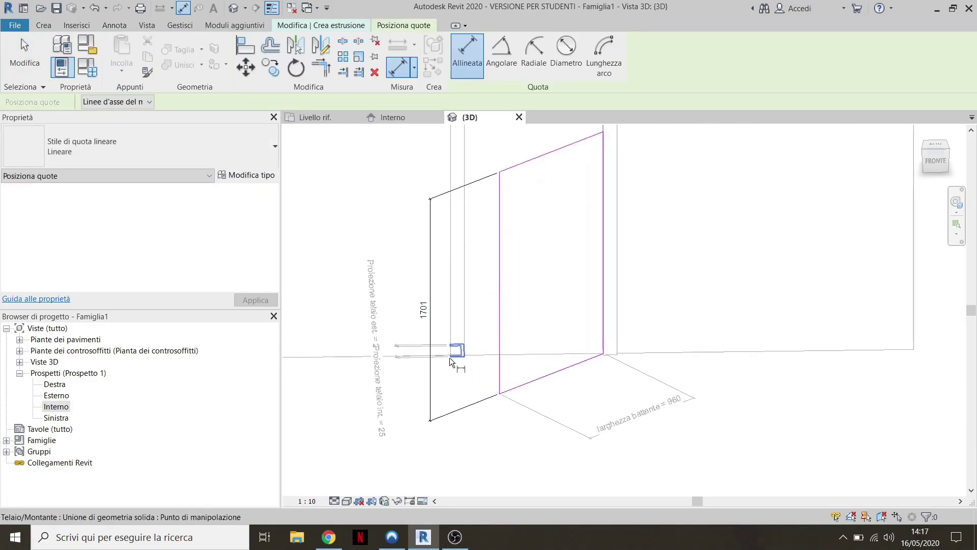
key("Escape")
key("Escape")
left_click(429, 311)
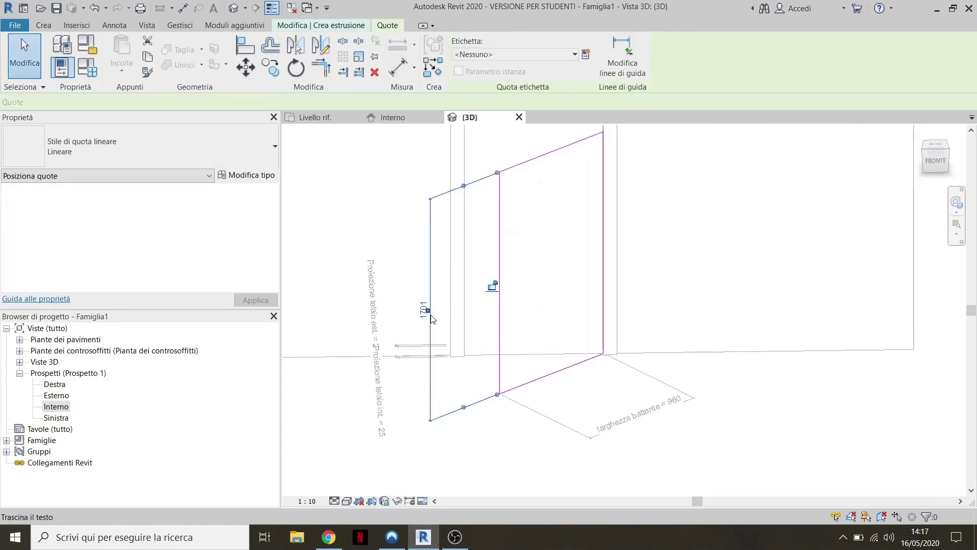
- Label the 1701 height with a new instance parameter 'altezza battente'
left_click(585, 55)
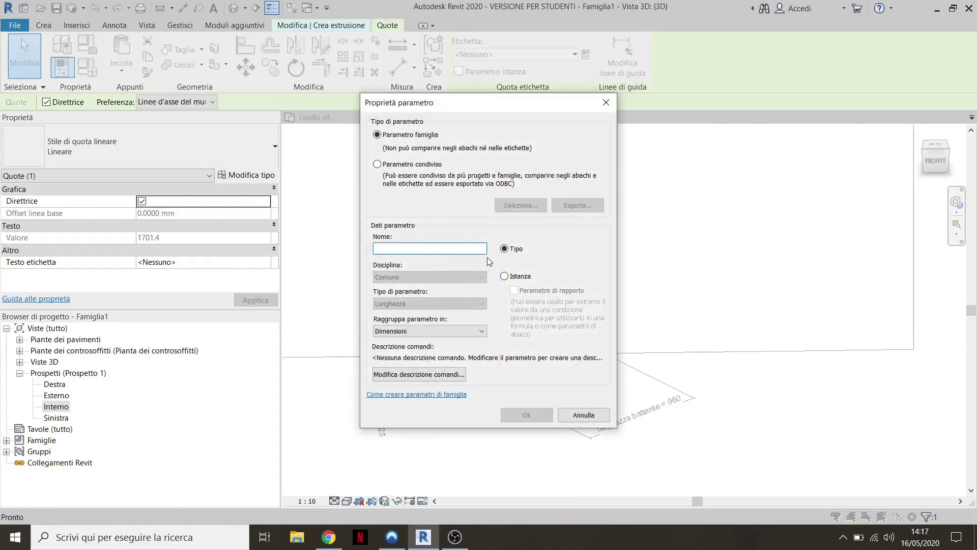
left_click(510, 280)
left_click(432, 249)
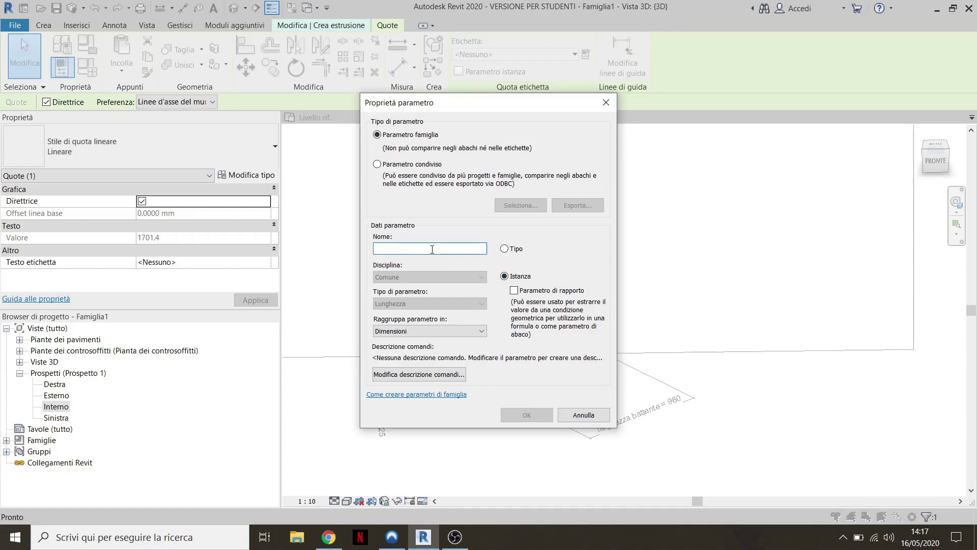
type("ale")
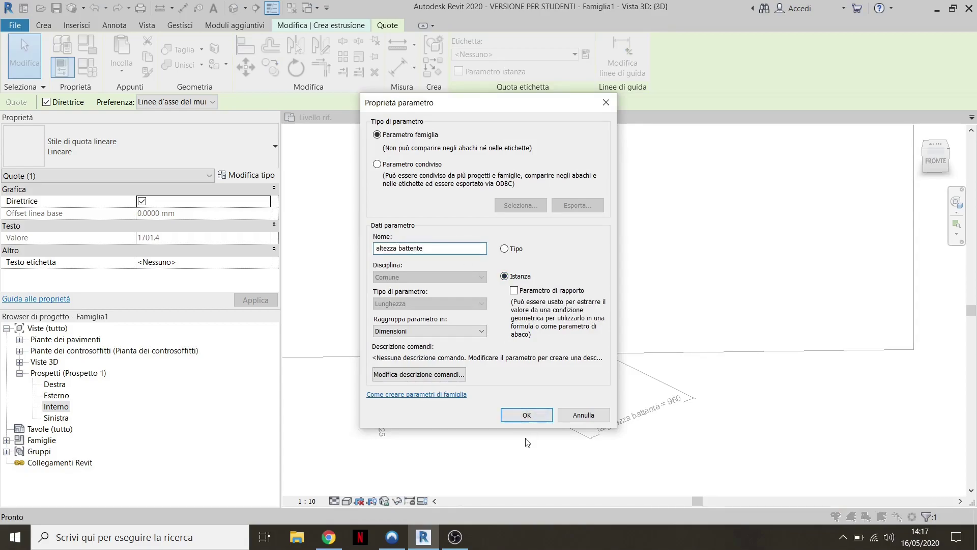
left_click(526, 415)
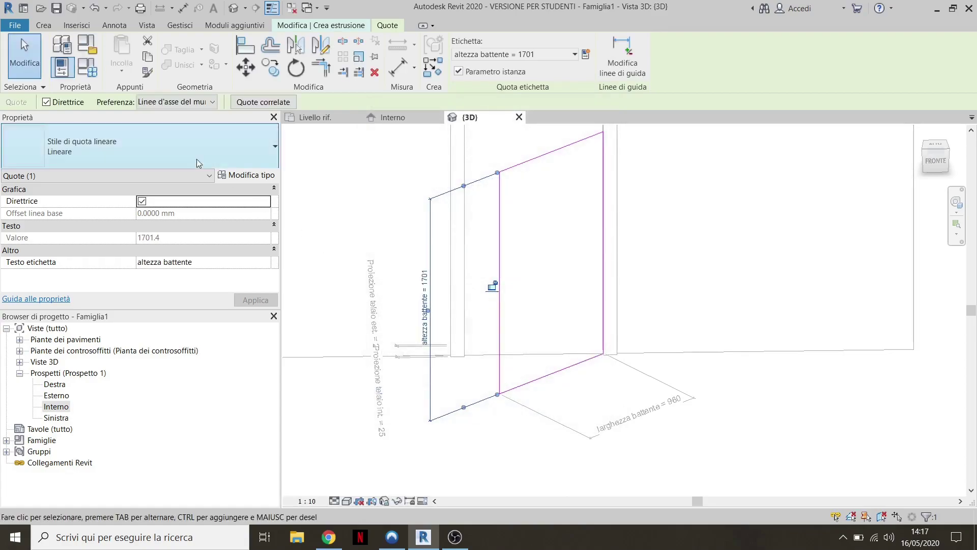
key("Escape")
left_click(91, 72)
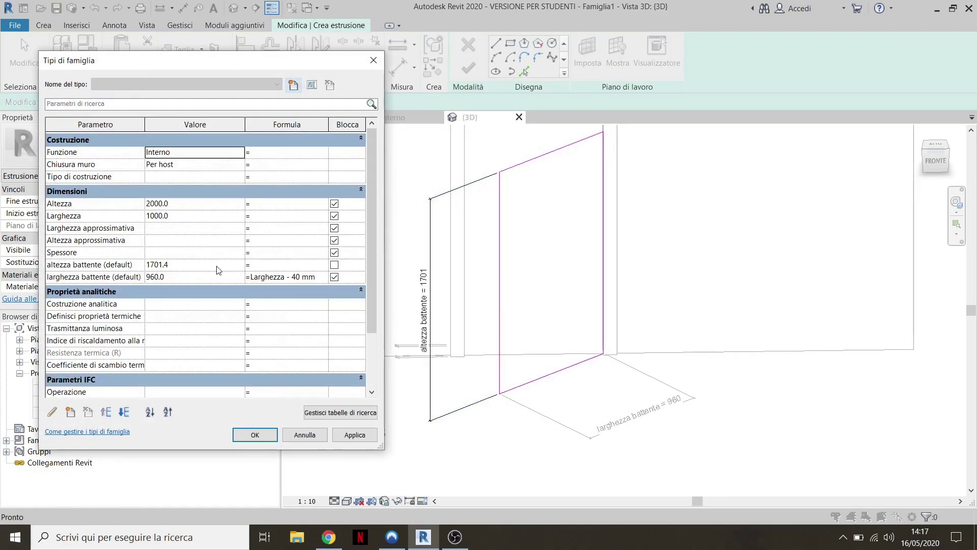
- Give altezza battente the formula 'Altezza - 20', making the leaf 1980 high
left_click(109, 205)
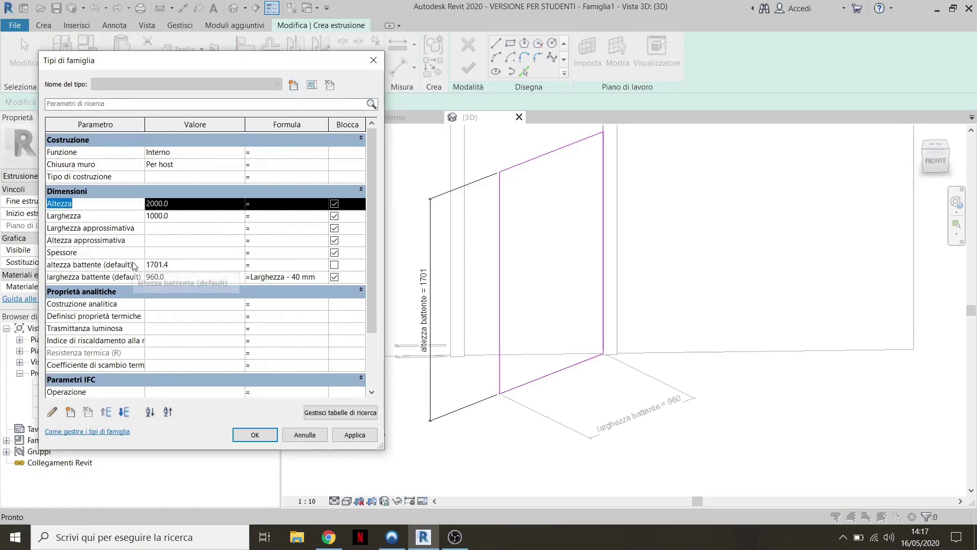
left_click(265, 265)
type("Altezza - 20")
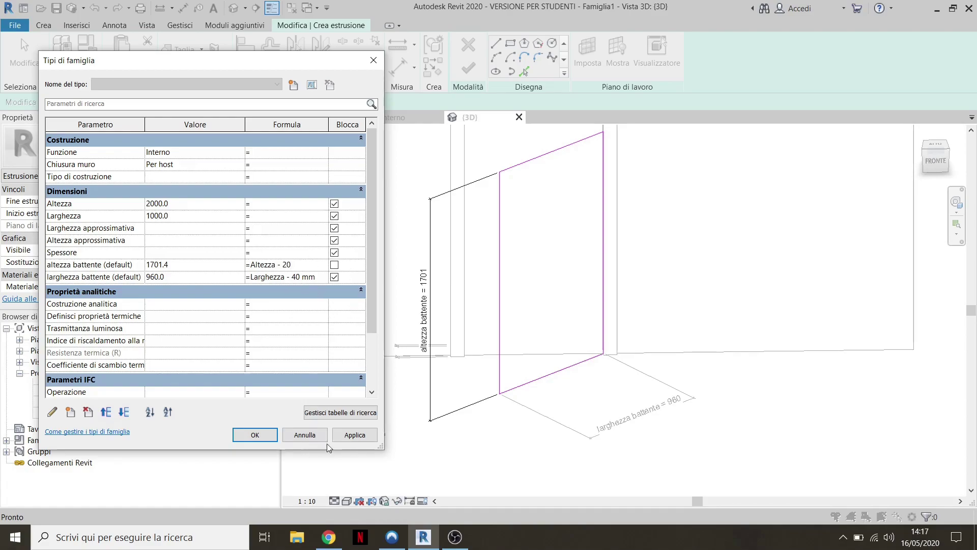
left_click(352, 435)
left_click(242, 435)
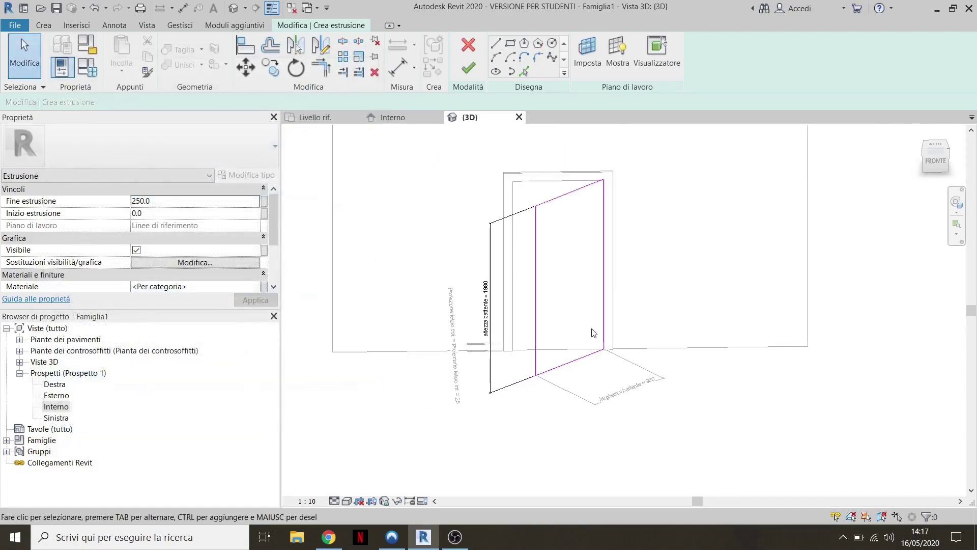
- Finish the leaf sketch into a 250-deep solid extrusion and deselect it
mouse_move(595, 213)
middle_mouse_down("shift")
mouse_move(656, 131)
mouse_move(650, 124)
mouse_move(623, 165)
mouse_move(589, 192)
mouse_move(617, 191)
mouse_move(632, 127)
mouse_move(621, 188)
mouse_move(646, 235)
middle_mouse_up("shift")
scroll(603, 186, "up", 6)
scroll(607, 189, "up", 2)
scroll(574, 235, "down", 2)
scroll(574, 236, "down", 3)
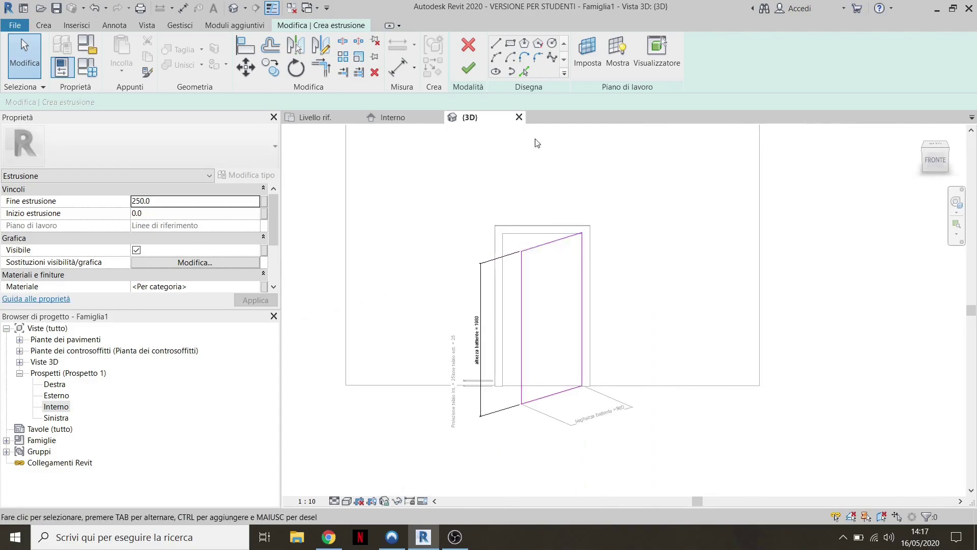
left_click(475, 74)
scroll(569, 249, "up", 2)
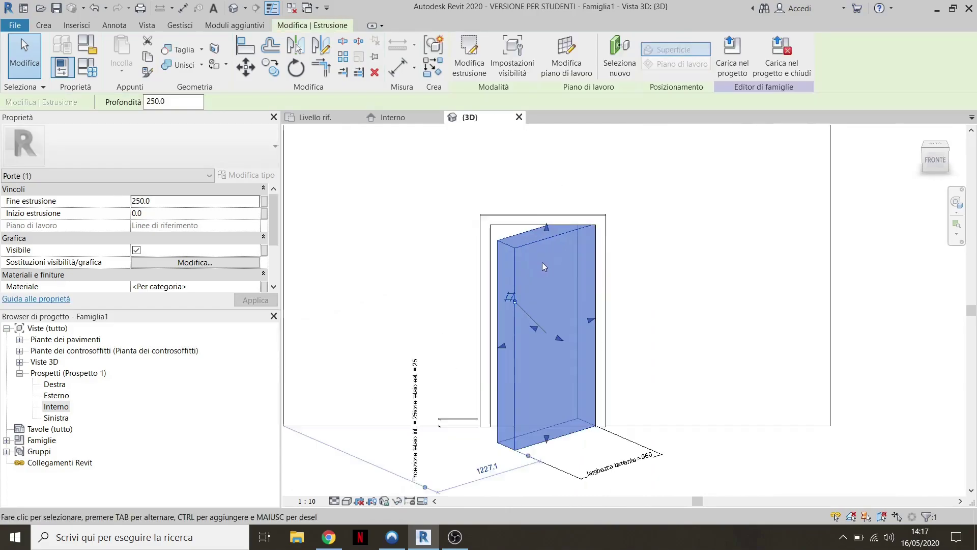
key("Escape")
left_click(457, 191)
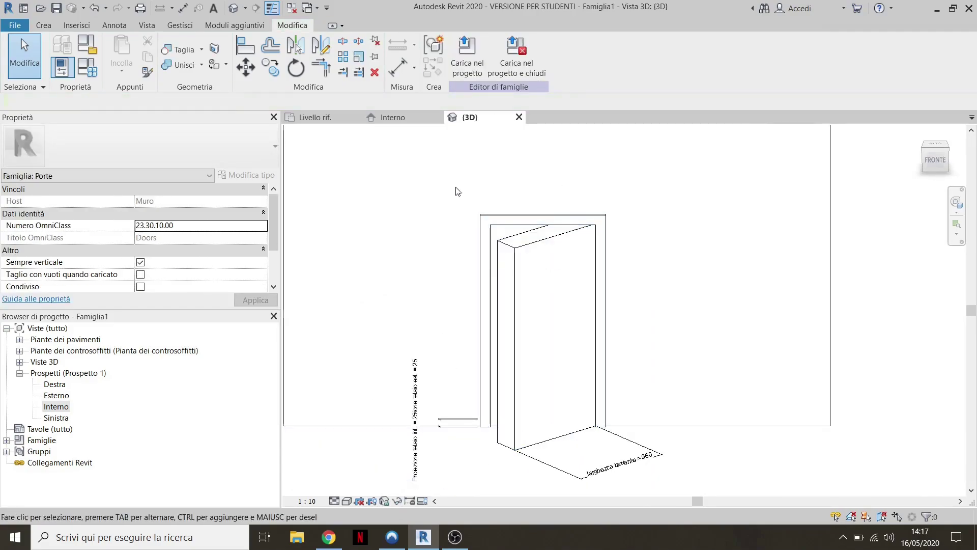
left_click(334, 118)
- Reduce the leaf extrusion's Extrusion End so the leaf is only 30 mm thick
scroll(563, 344, "up", 2)
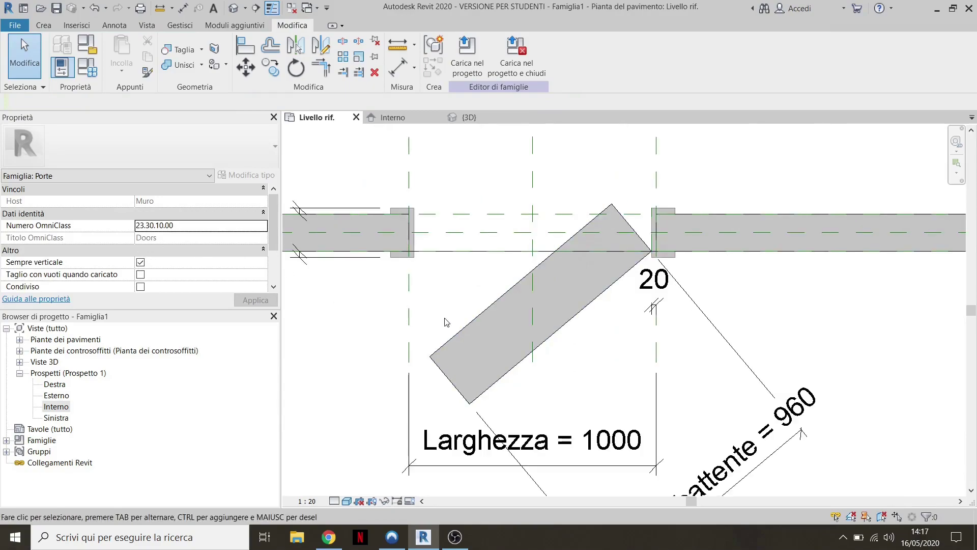
left_click(468, 332)
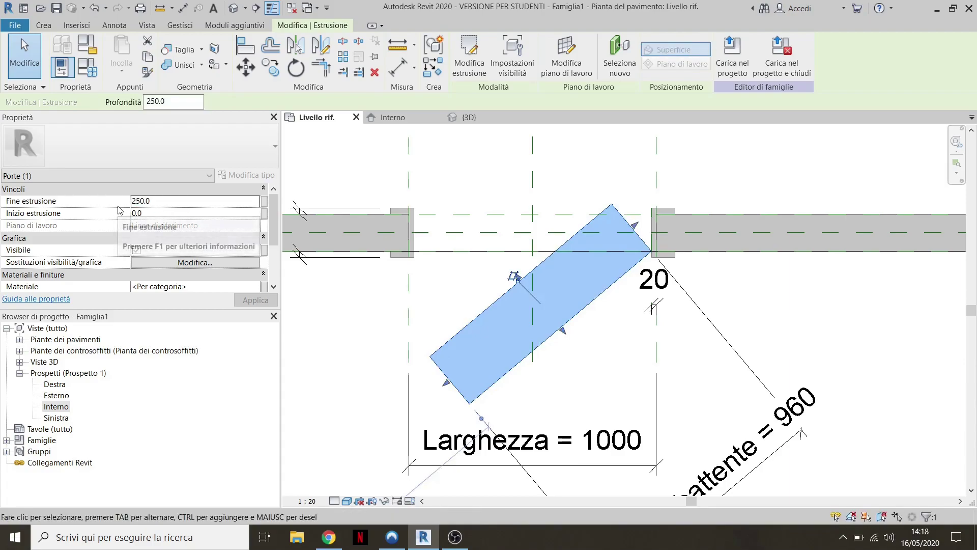
left_click(153, 201)
double_click(161, 205)
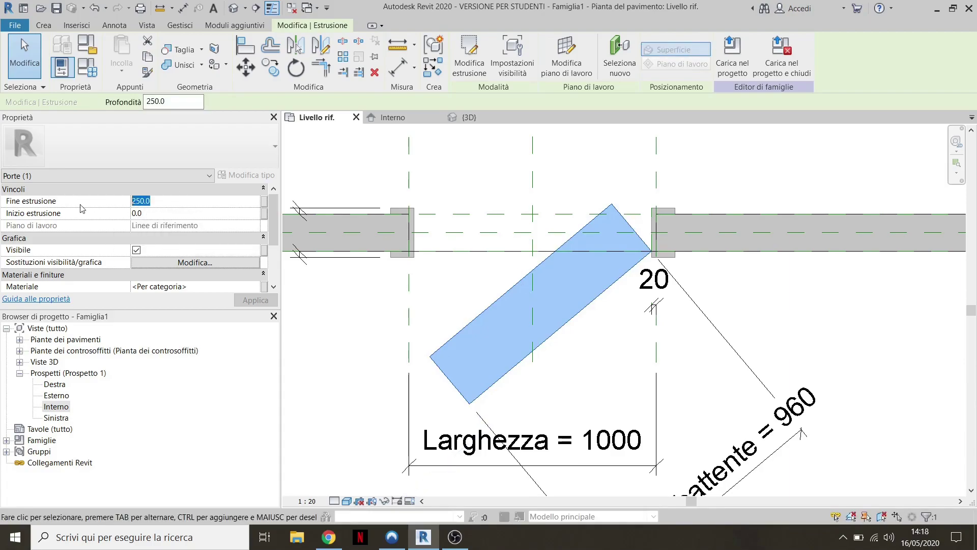
type("20")
key("Return")
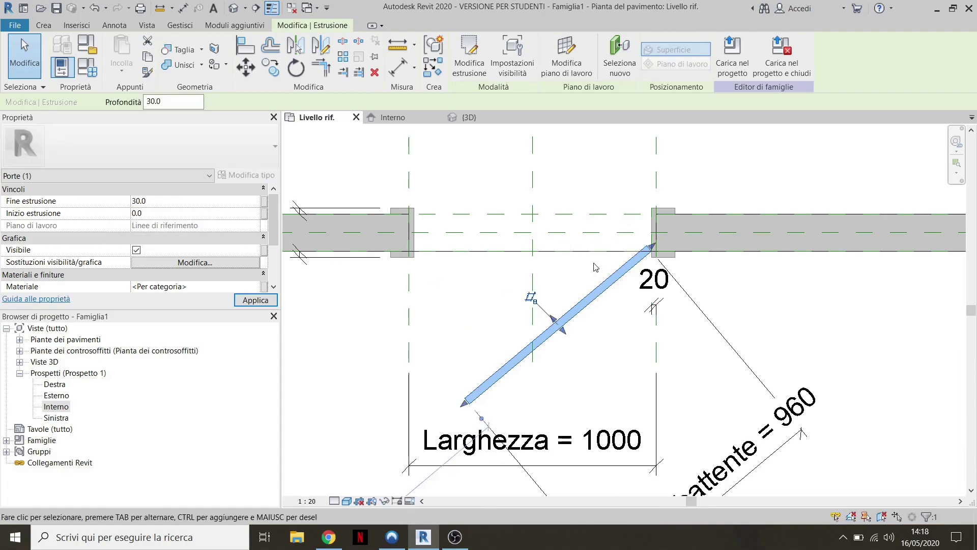
left_click(590, 270)
scroll(548, 263, "down", 3)
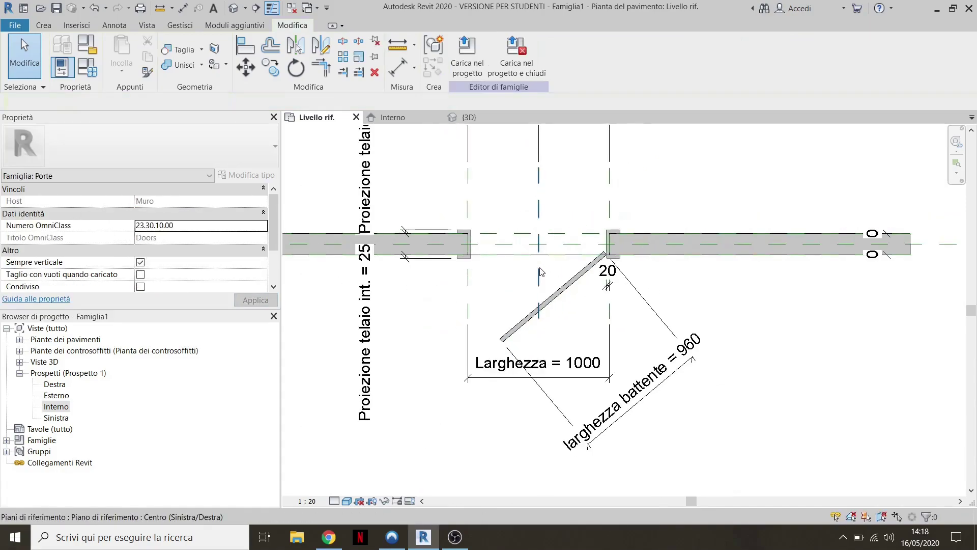
left_click(467, 117)
mouse_move(543, 256)
middle_mouse_down("shift")
mouse_move(603, 287)
mouse_move(505, 279)
mouse_move(443, 323)
mouse_move(573, 321)
middle_mouse_up("shift")
- Inspect the thin open leaf in the Livello rif. plan and the 3D view
scroll(569, 305, "down", 3)
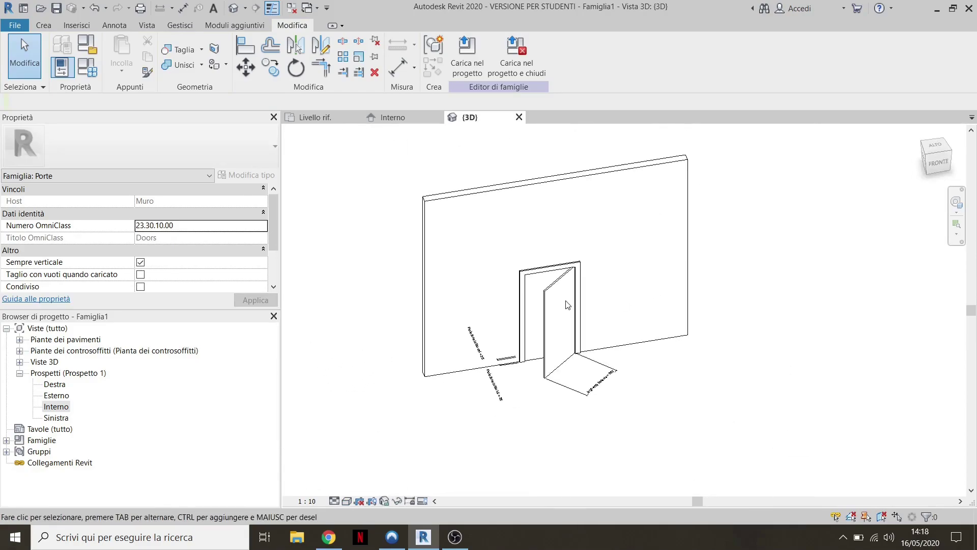
scroll(575, 305, "up", 2)
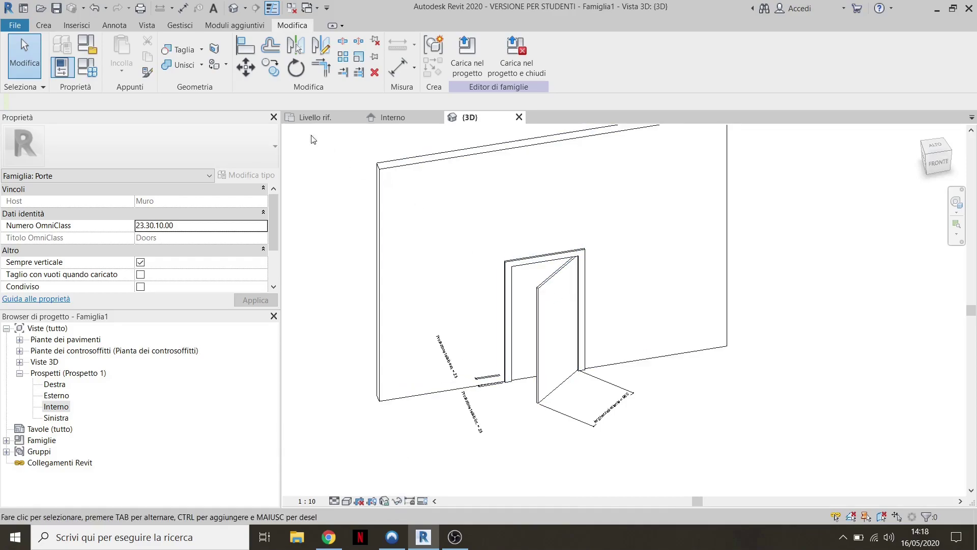
left_click(314, 117)
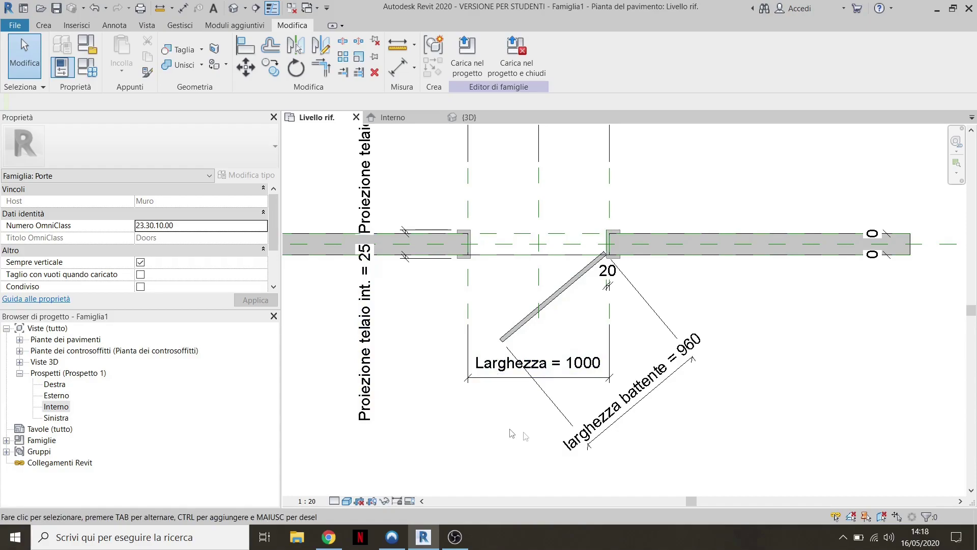
mouse_move(558, 379)
middle_mouse_down()
mouse_move(537, 278)
mouse_move(493, 258)
middle_mouse_up()
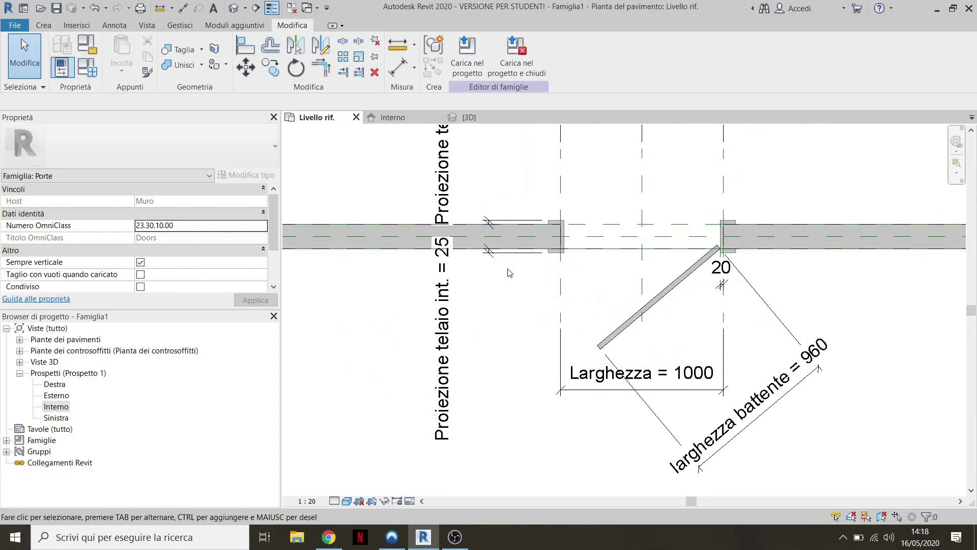
left_click(465, 117)
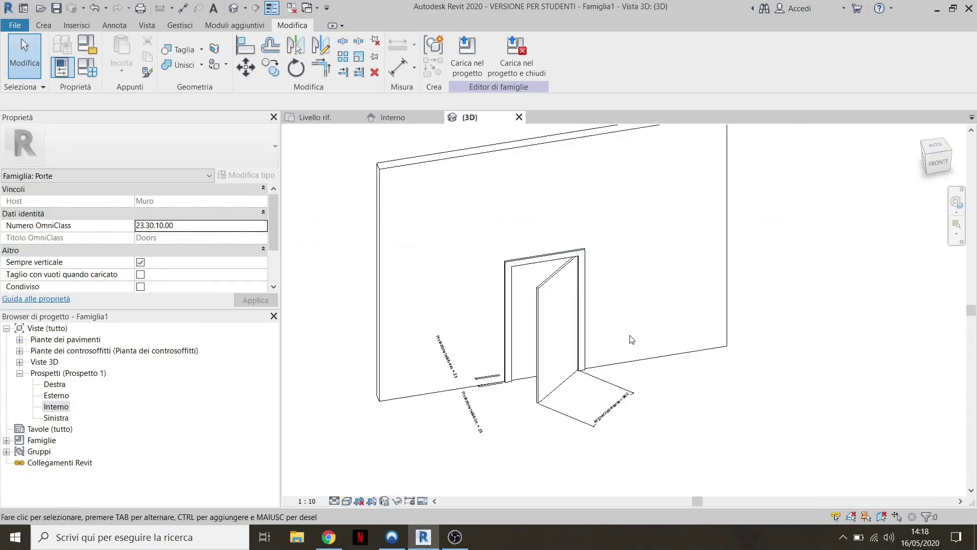
middle_click_drag(426, 257, 599, 241)
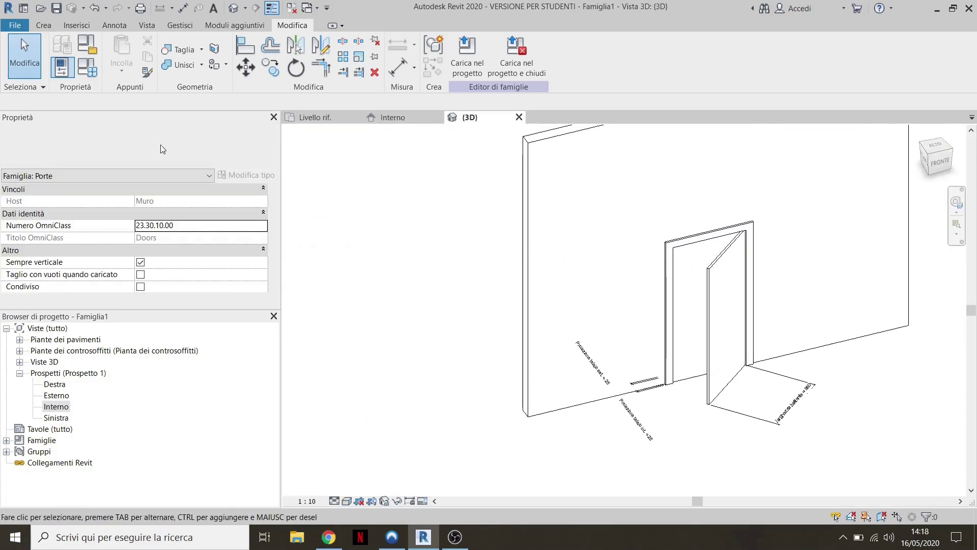
left_click(94, 71)
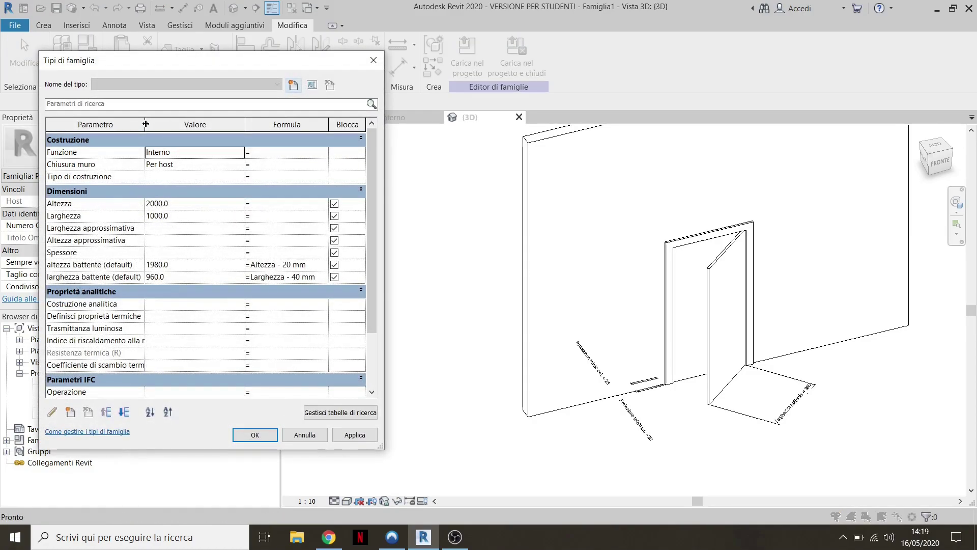
- Flex the door to Altezza 2200 and Larghezza 800 and apply
left_click_drag(145, 126, 164, 128)
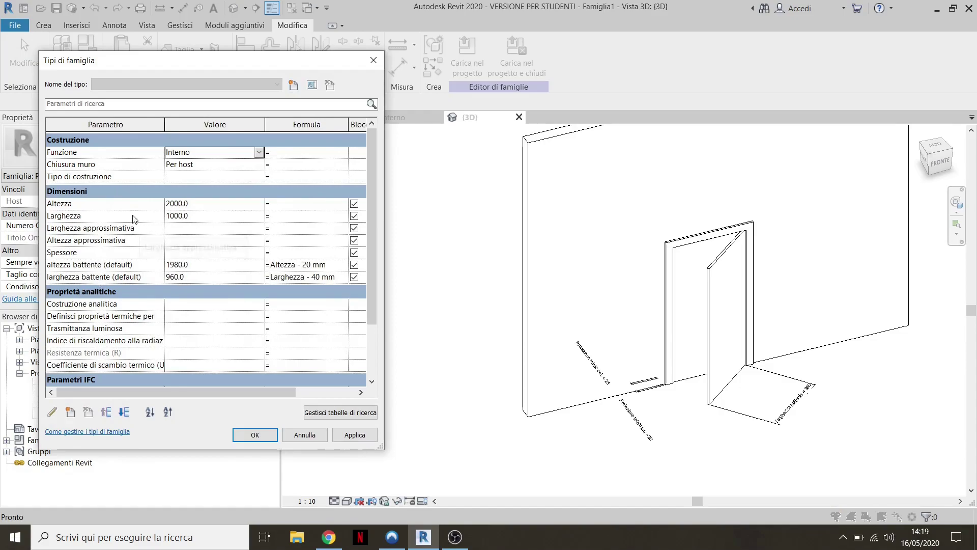
left_click(206, 205)
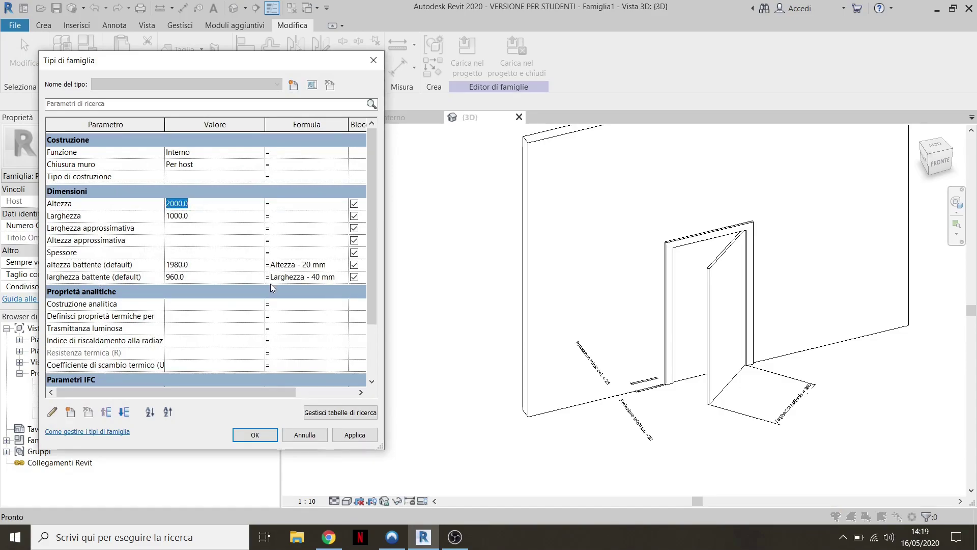
type("2200")
left_click(350, 434)
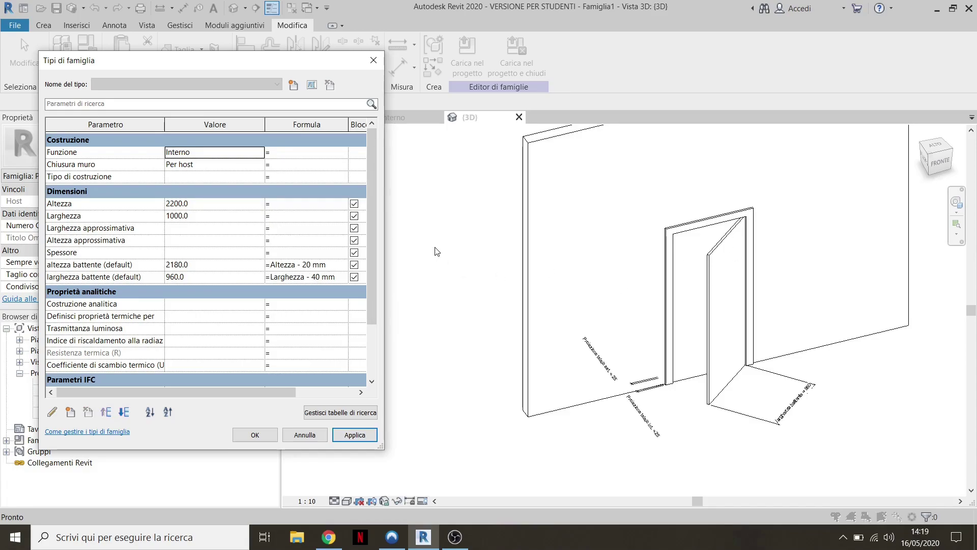
left_click(201, 216)
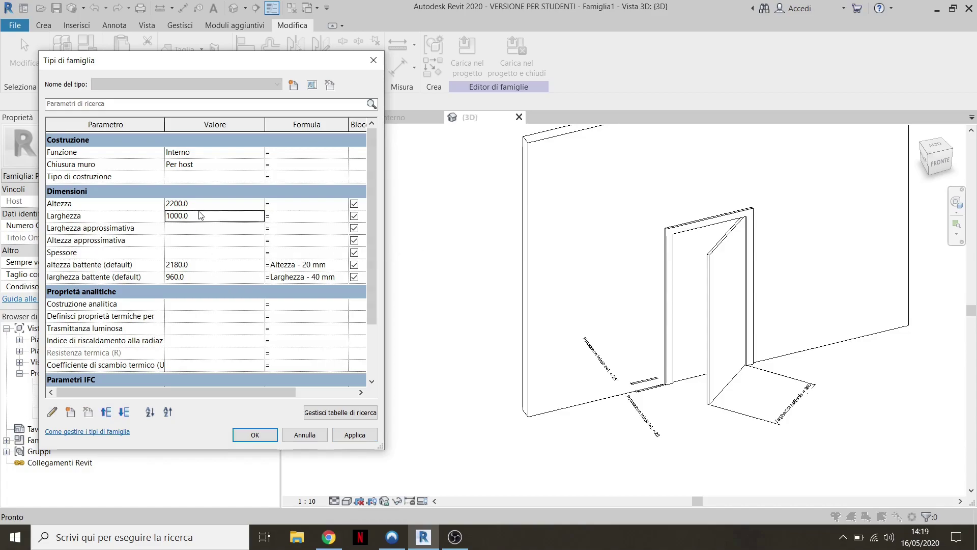
type("800")
key("Tab")
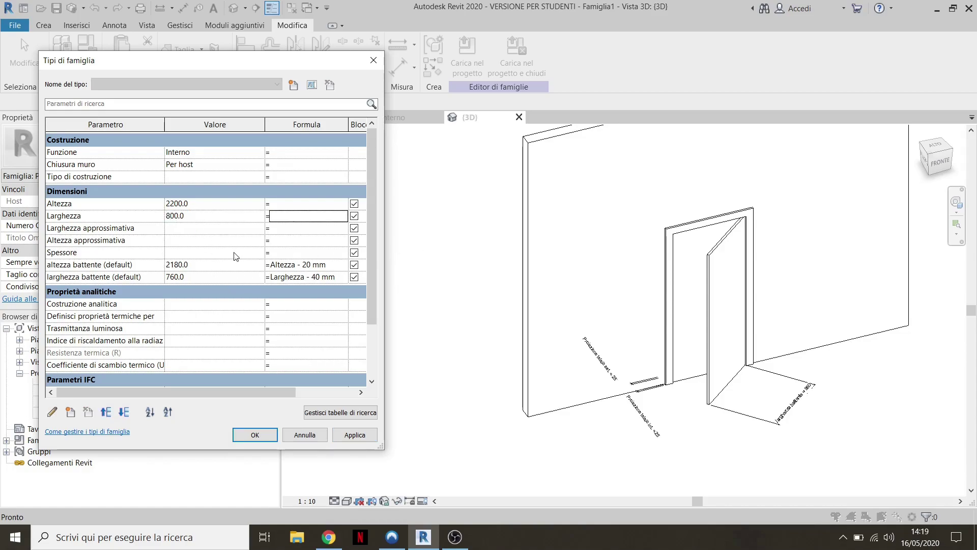
left_click(362, 437)
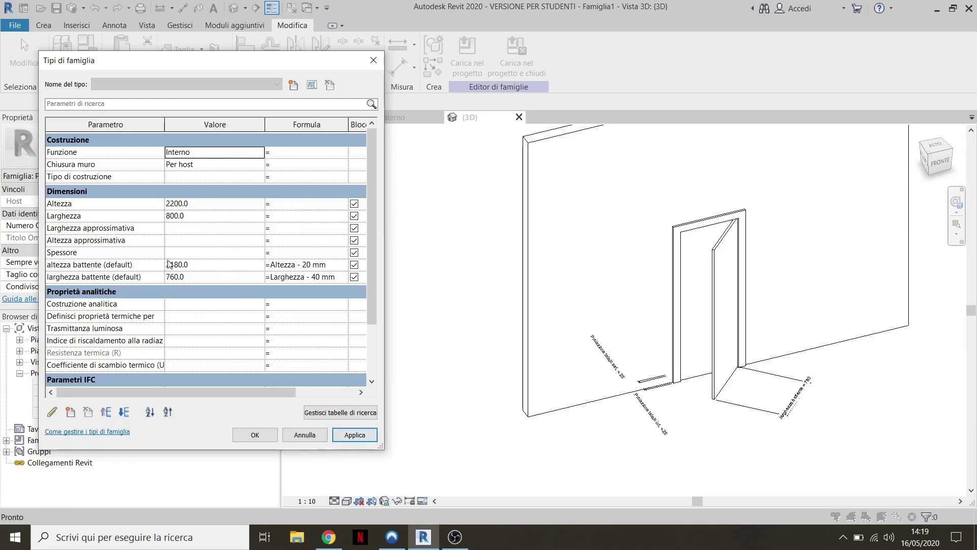
- Settle the door at Altezza 2000 and Larghezza 900, applying and closing Family Types
left_click(199, 203)
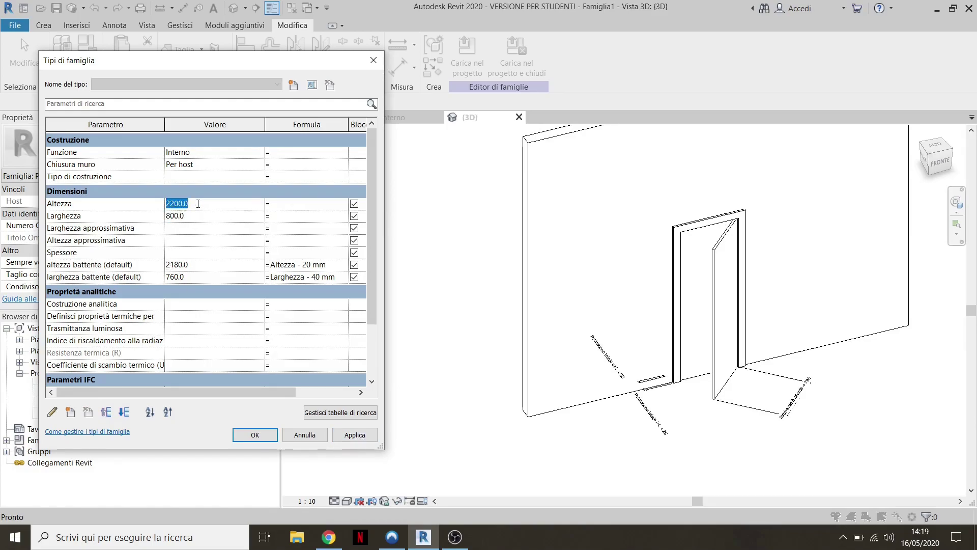
type("2")
left_click(196, 214)
type("900")
key("Tab")
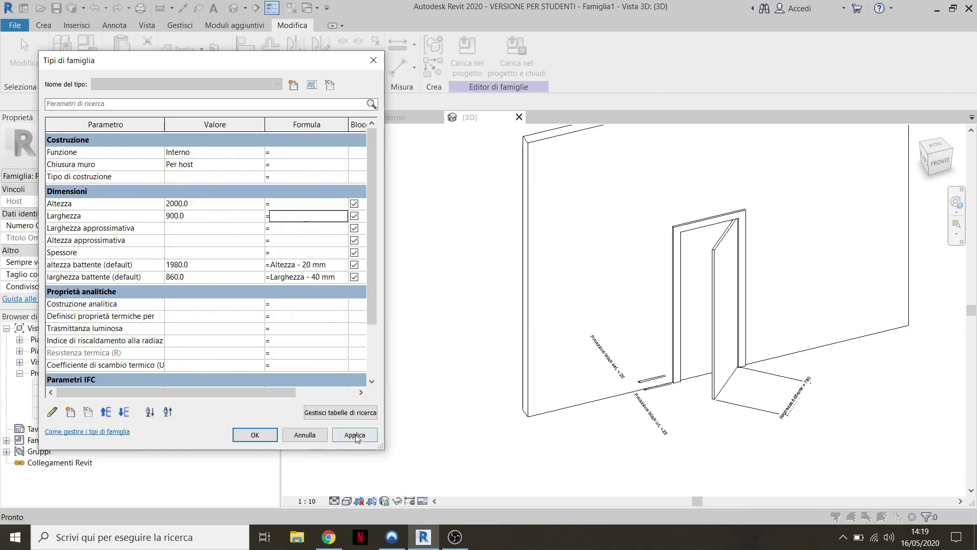
left_click(355, 434)
left_click(264, 437)
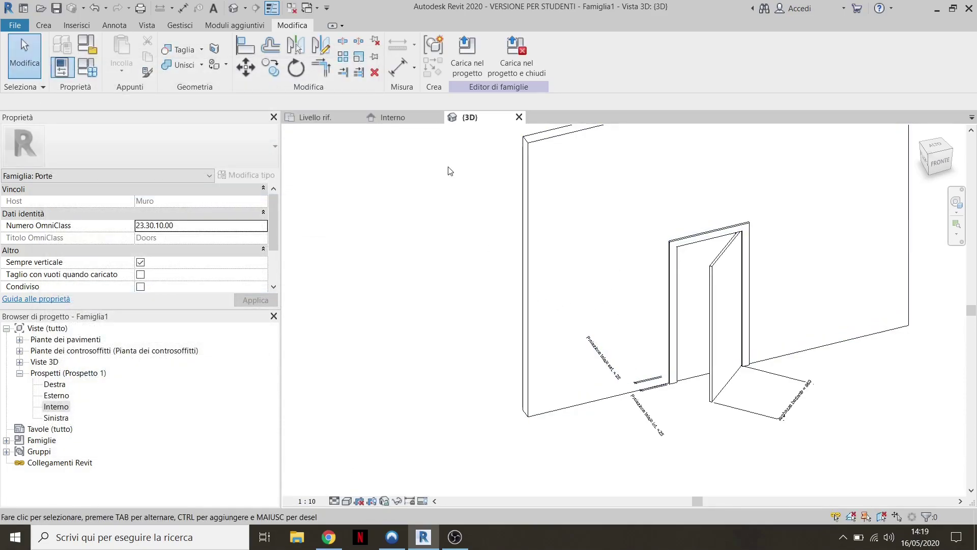
- Check the 860-wide leaf in the Livello rif. plan view
left_click(327, 120)
middle_click_drag(649, 281, 509, 295)
scroll(509, 295, "up", 1)
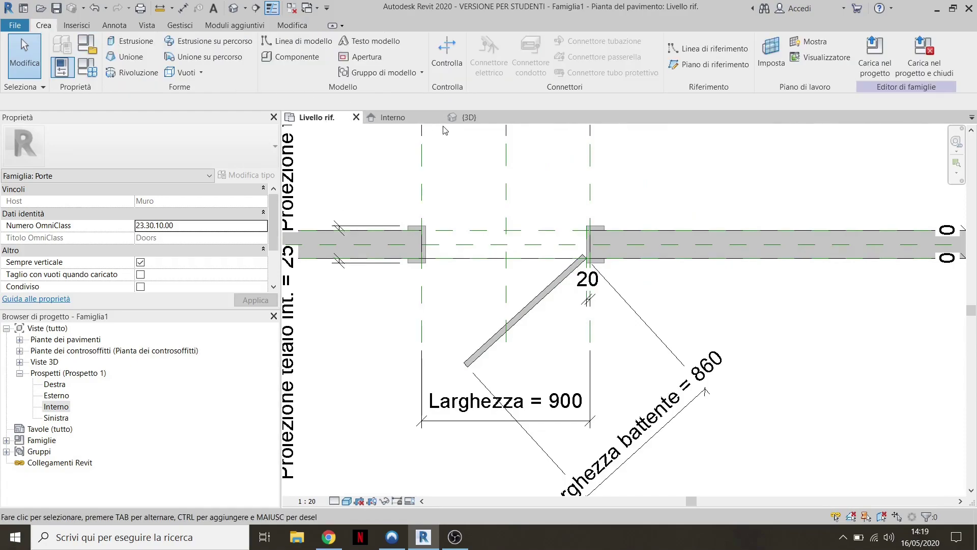
middle_click_drag(493, 298, 544, 284)
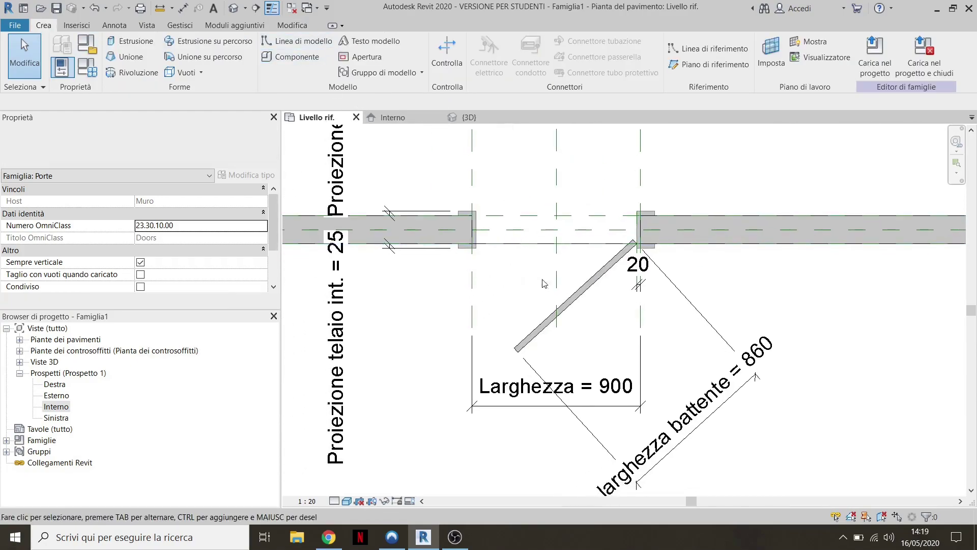
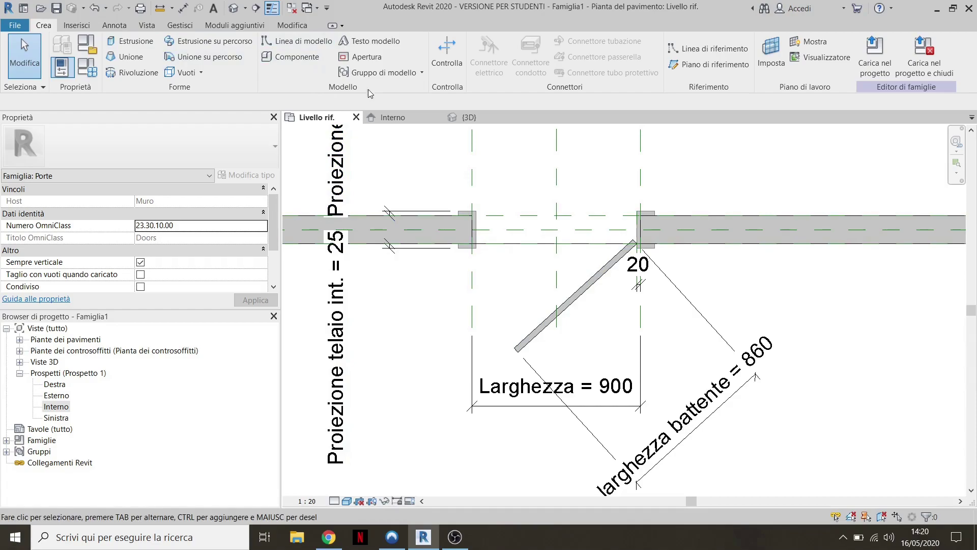
- Draw an 860 vertical model line down from the door hinge
left_click(294, 44)
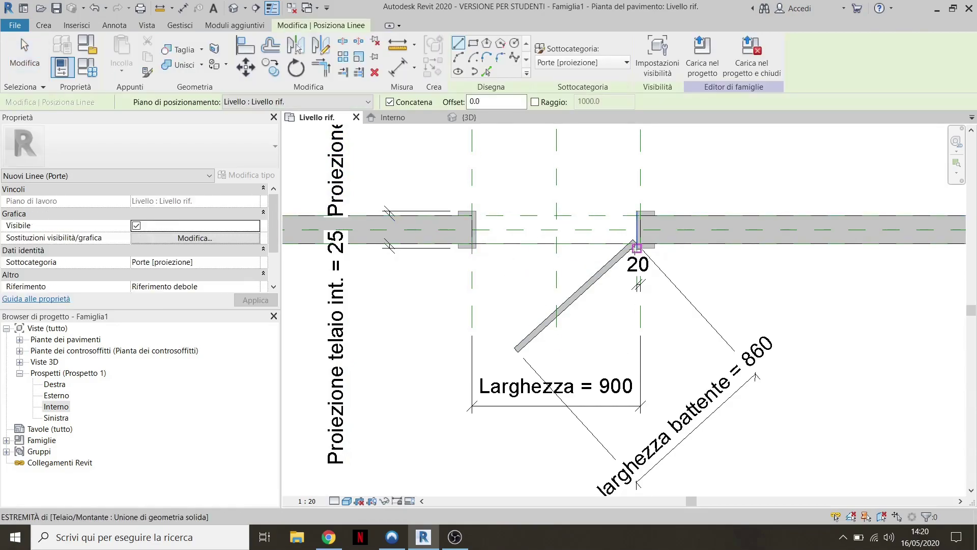
scroll(637, 243, "up", 3)
scroll(638, 224, "up", 2)
scroll(626, 326, "down", 2)
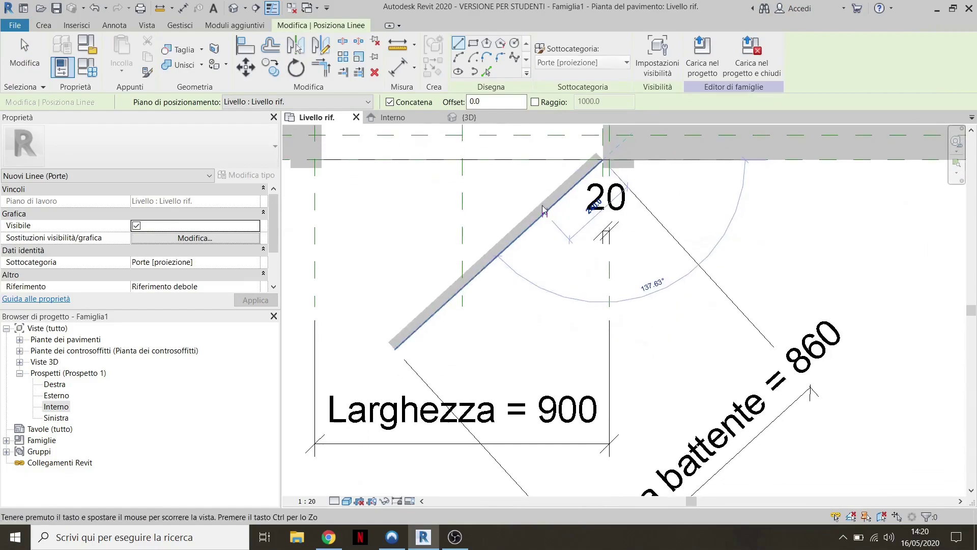
scroll(585, 344, "down", 1)
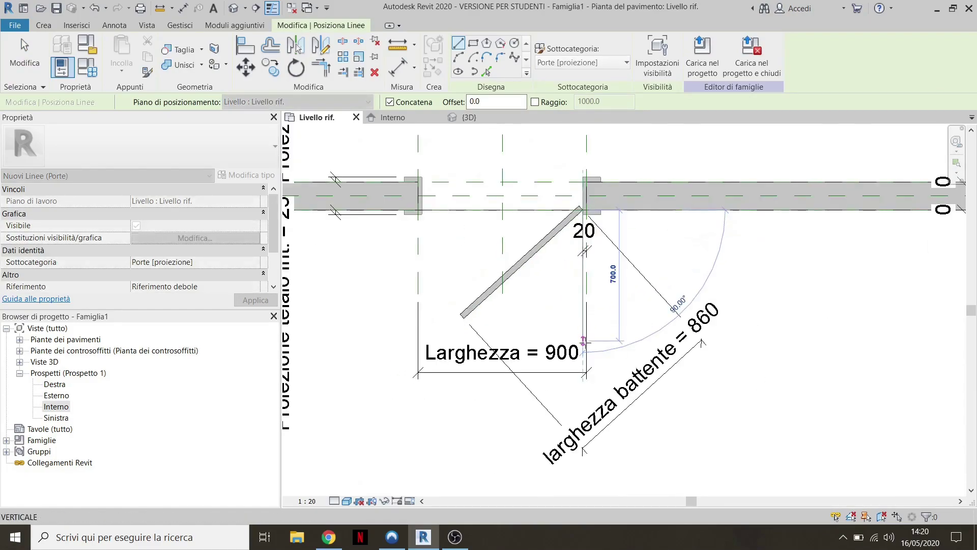
scroll(585, 345, "up", 2)
scroll(565, 346, "down", 1)
scroll(562, 353, "up", 2)
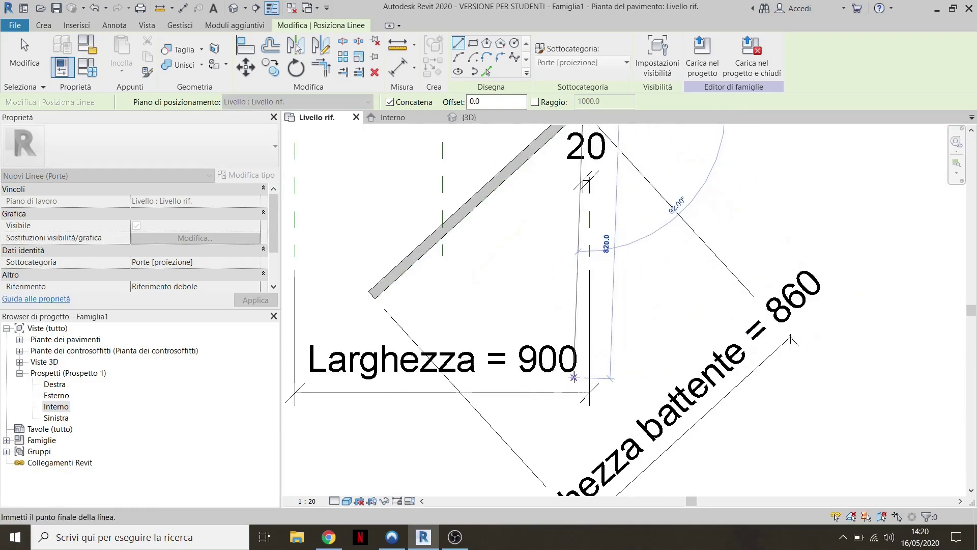
left_click(582, 398)
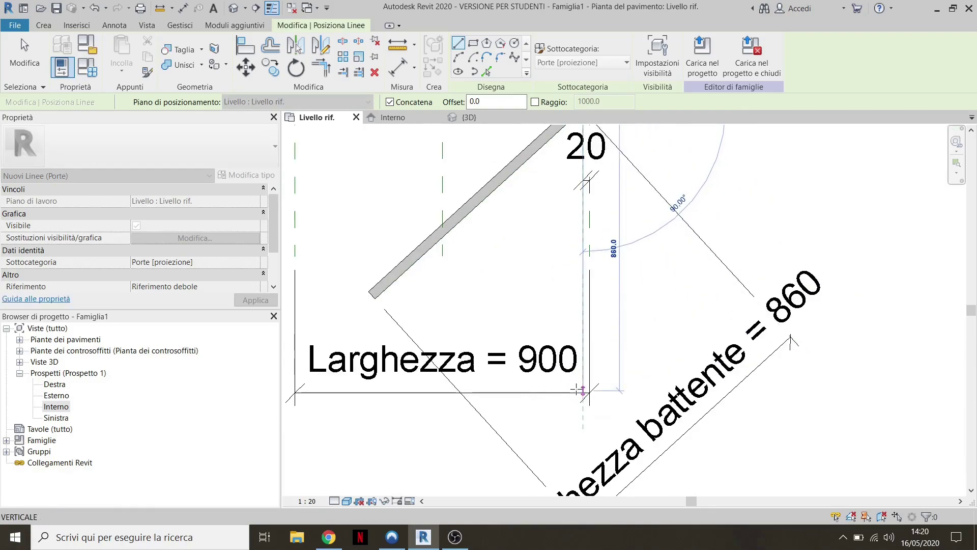
key("Escape")
scroll(514, 364, "down", 2)
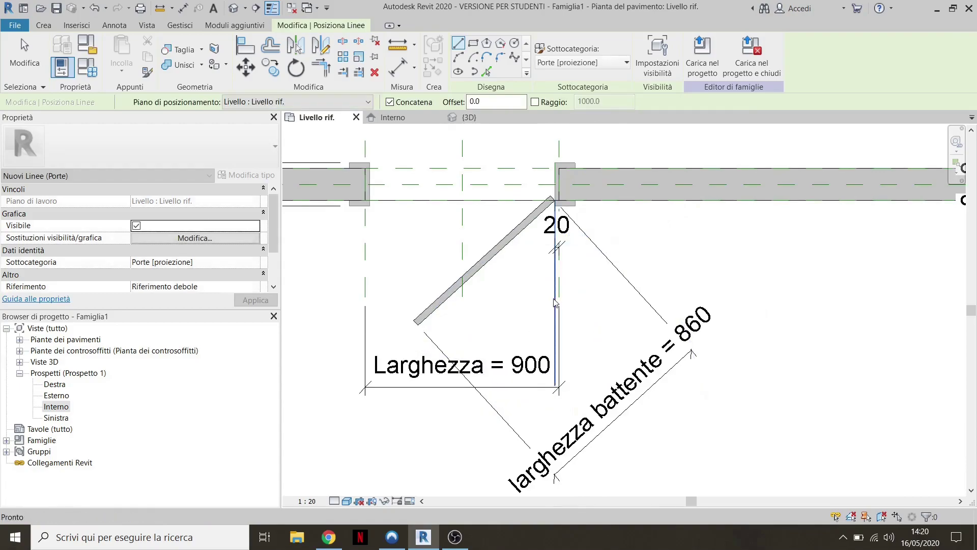
key("Escape")
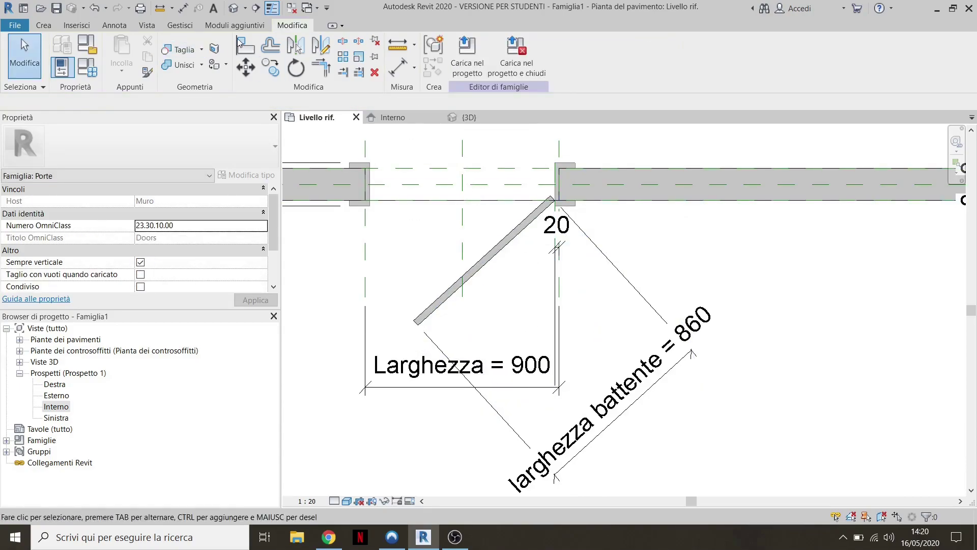
- Draw a start-end-radius arc from the line's end back to the left jamb corner
left_click(43, 25)
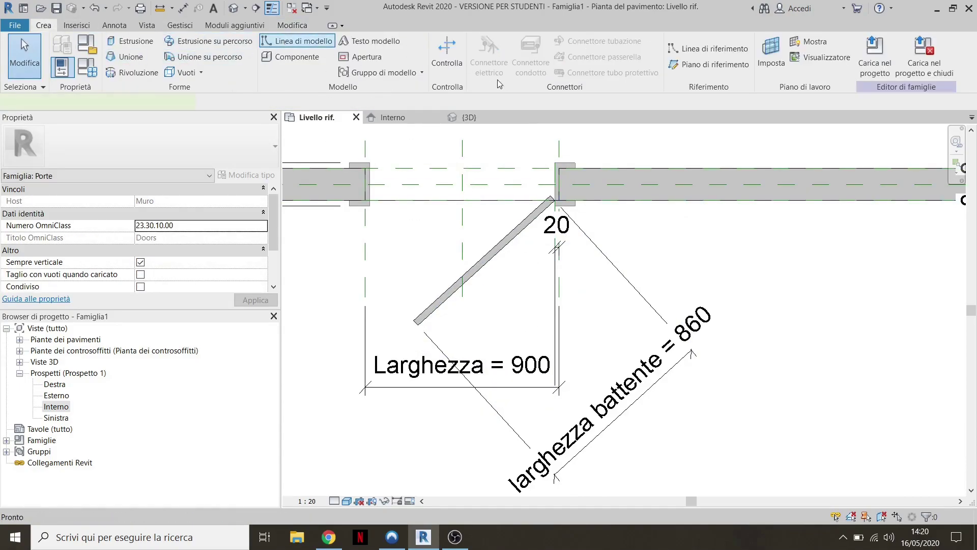
key("l")
key("i")
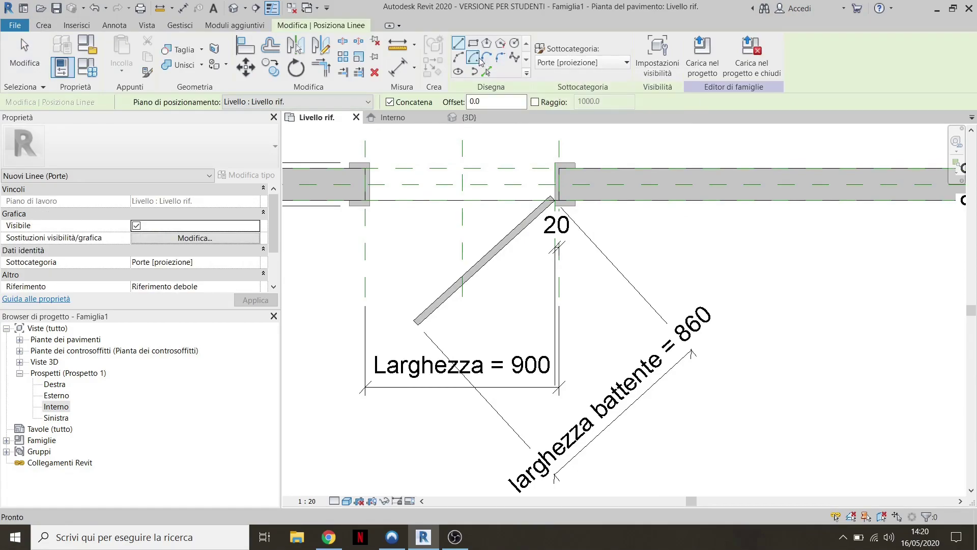
left_click(458, 56)
scroll(560, 389, "up", 2)
left_click(563, 392)
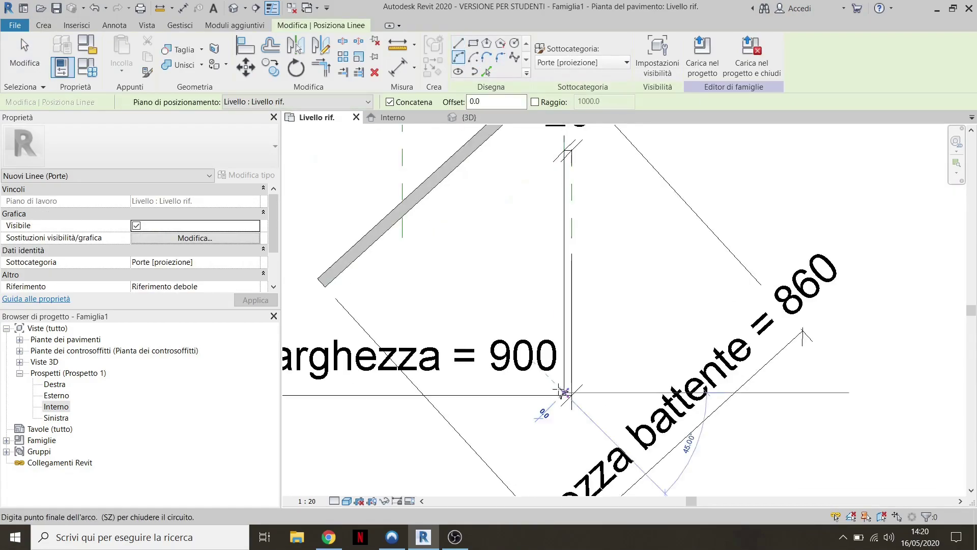
scroll(563, 392, "down", 2)
middle_click_drag(336, 148, 391, 196)
scroll(381, 183, "up", 2)
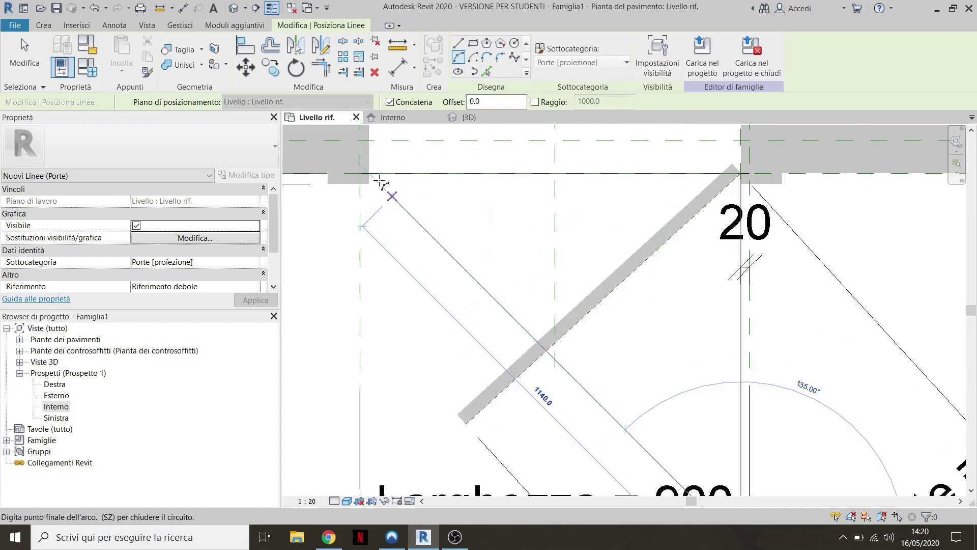
left_click(380, 180)
scroll(402, 285, "down", 1)
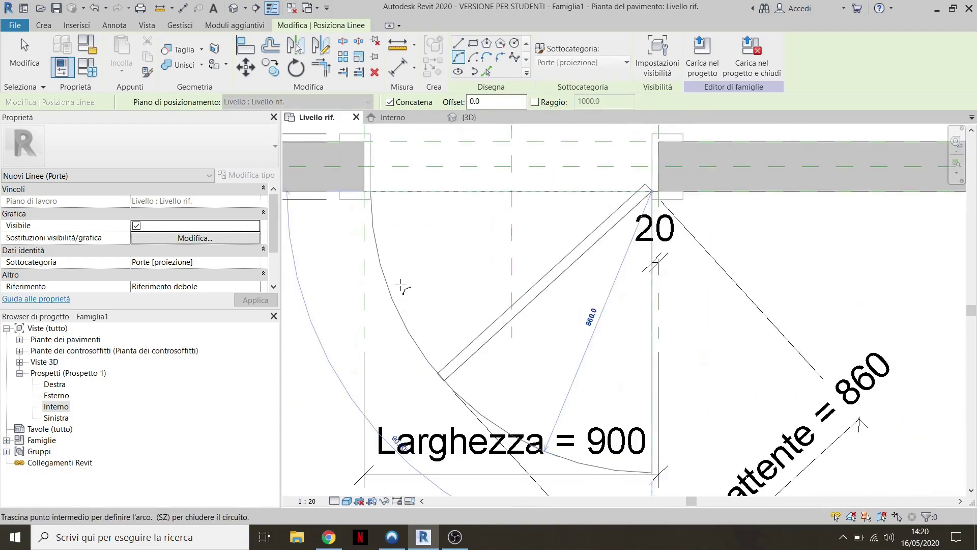
left_click(402, 286)
scroll(402, 286, "down", 2)
key("Escape")
key("Escape")
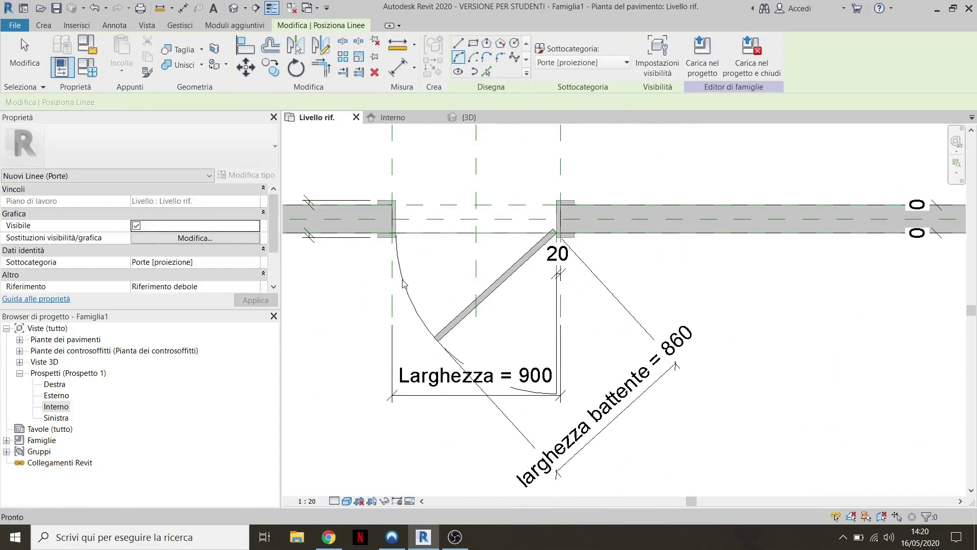
left_click(402, 283)
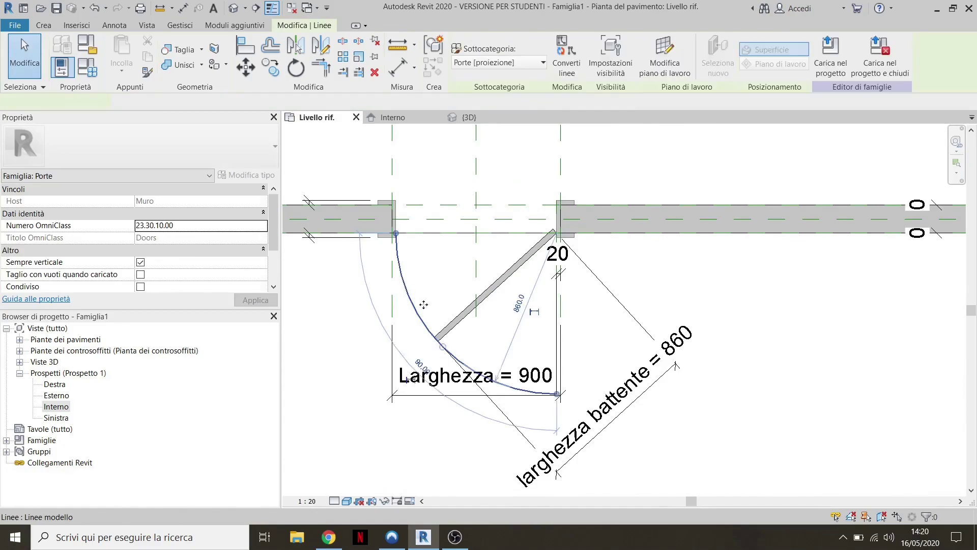
- Select both swing lines and review their subcategory without changing it
left_click(556, 341)
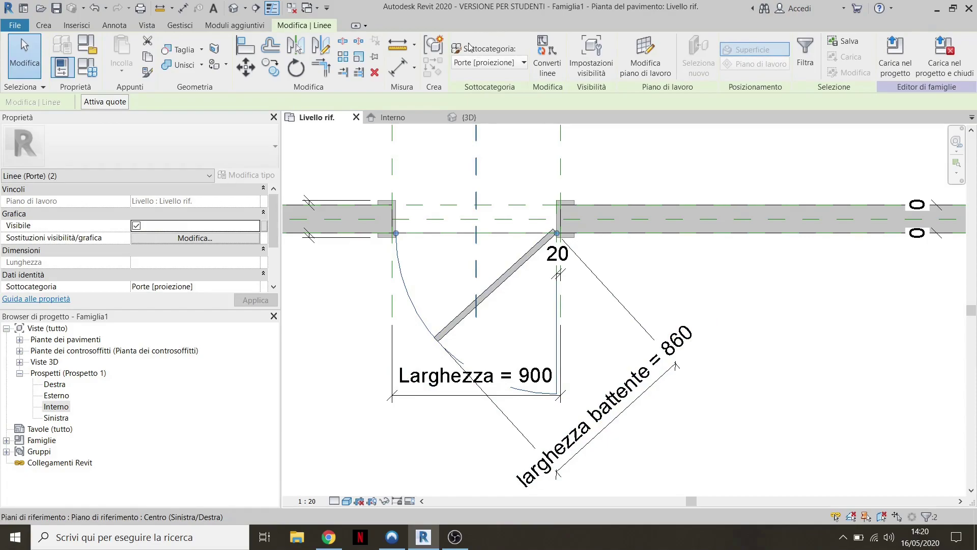
left_click(495, 63)
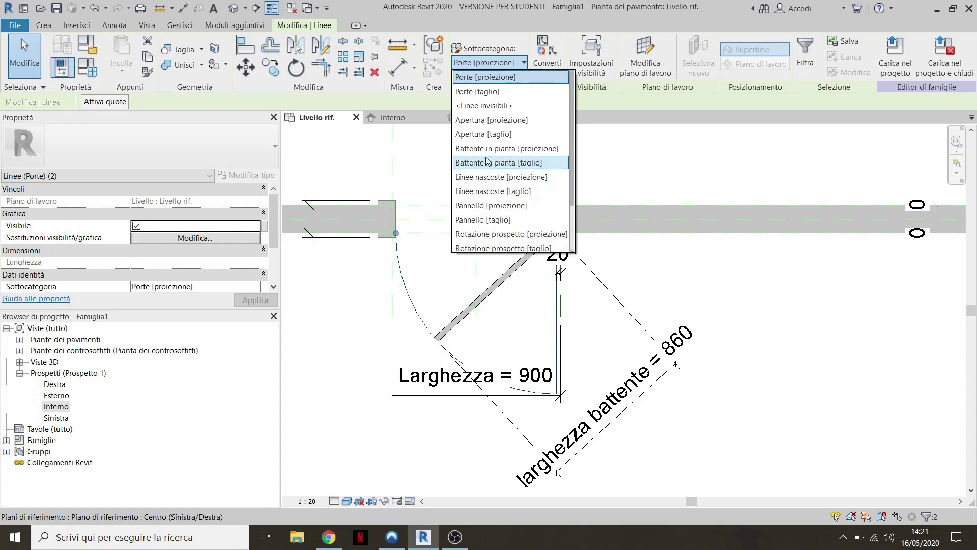
left_click(489, 84)
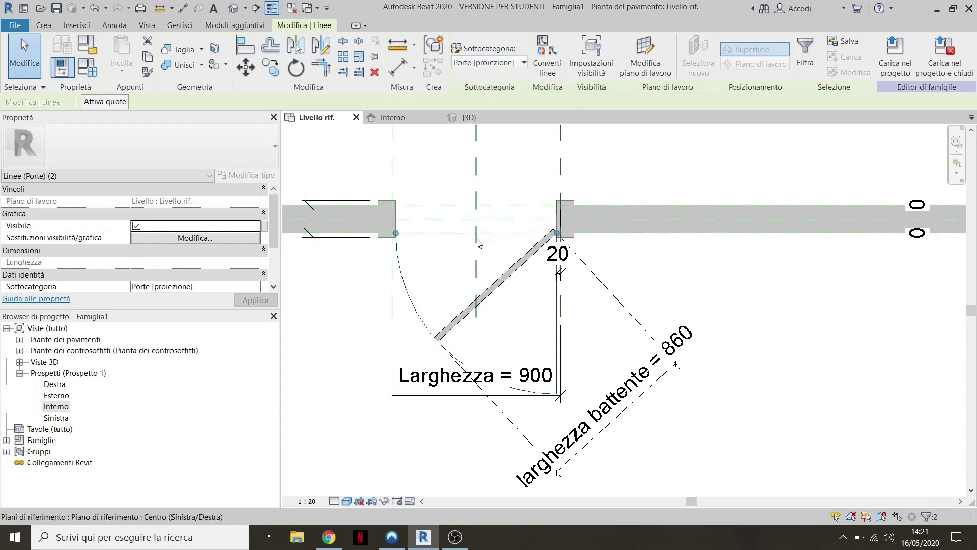
left_click(511, 313)
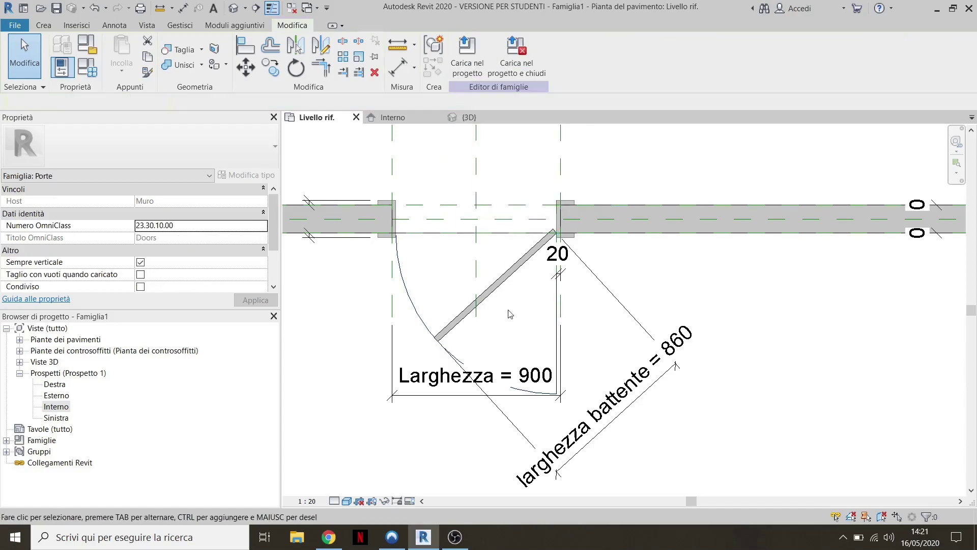
- Assign the angled door leaf extrusion to the Battente in pianta subcategory
left_click(501, 281)
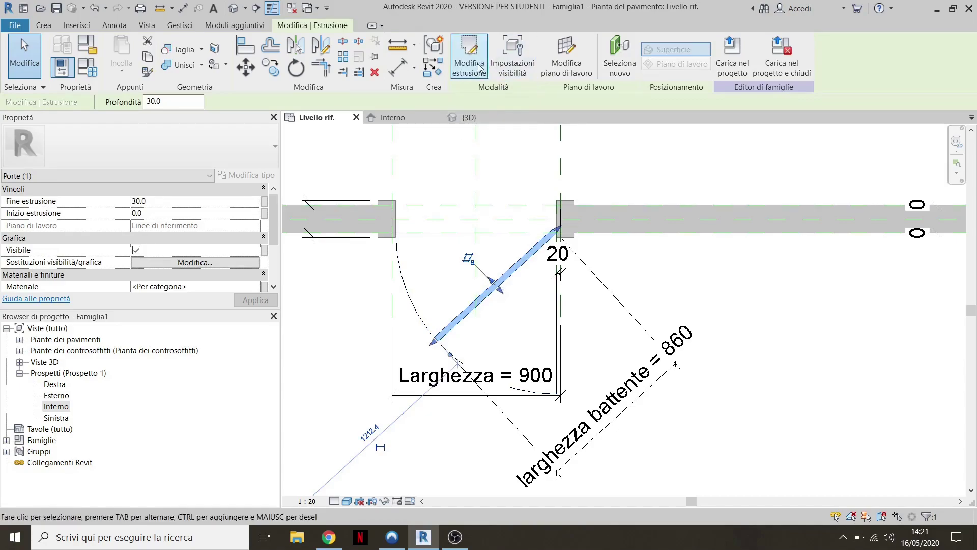
scroll(135, 256, "down", 2)
scroll(135, 256, "down", 2)
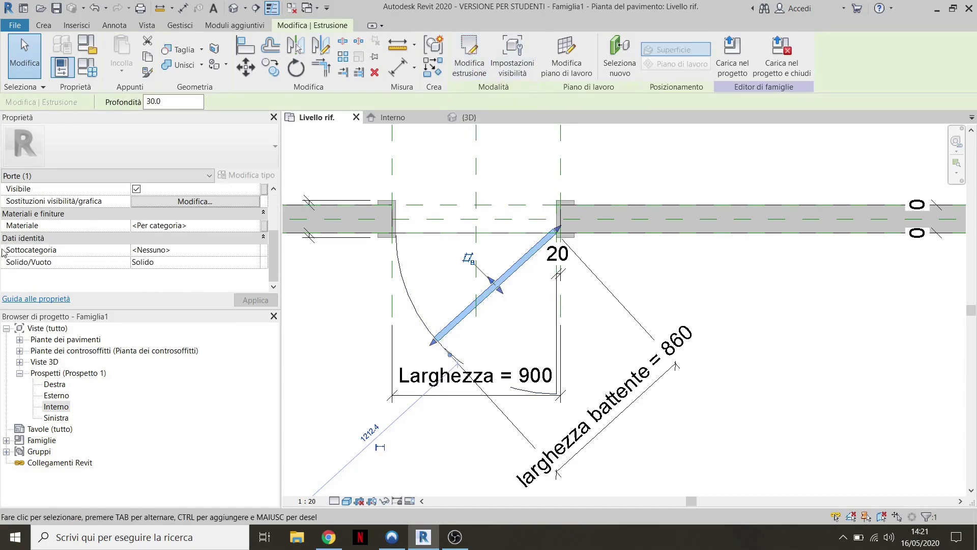
left_click(256, 255)
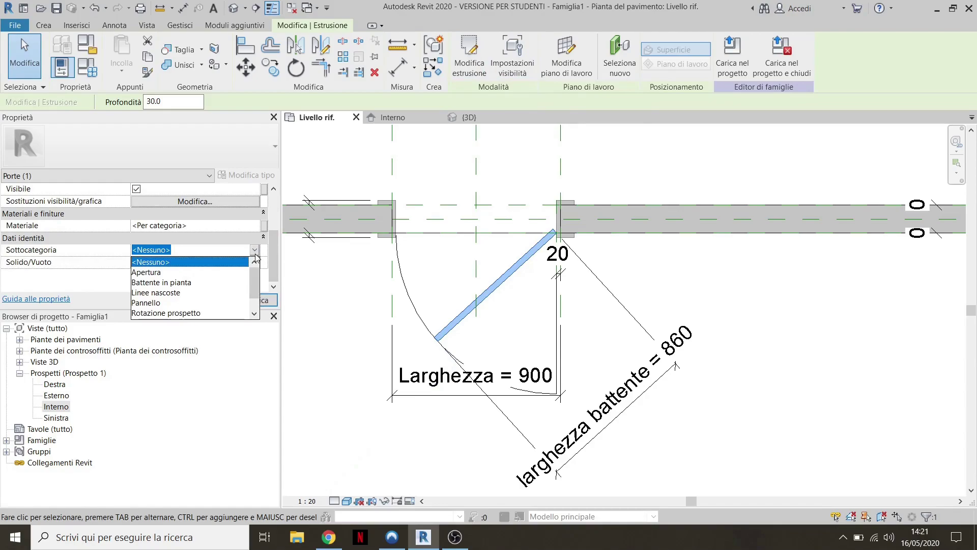
left_click(162, 282)
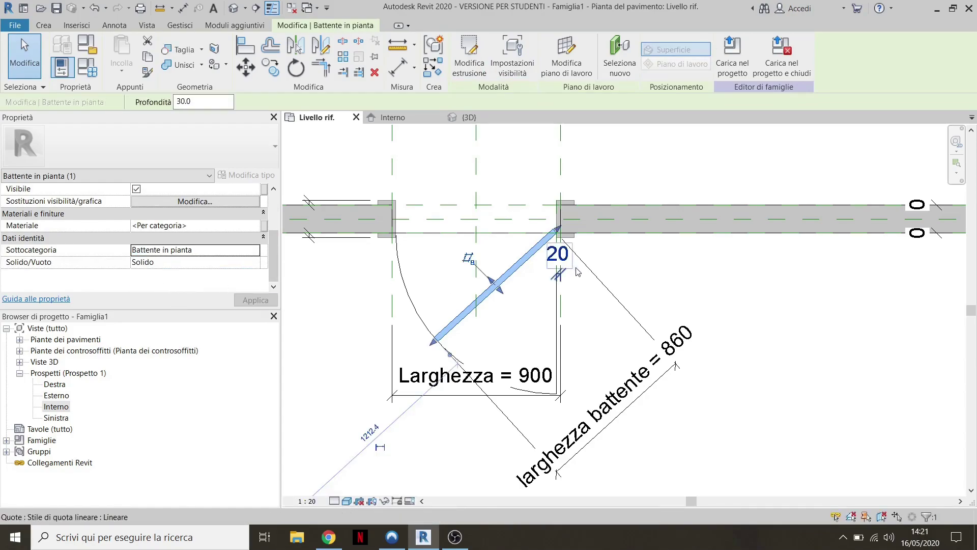
left_click(429, 306)
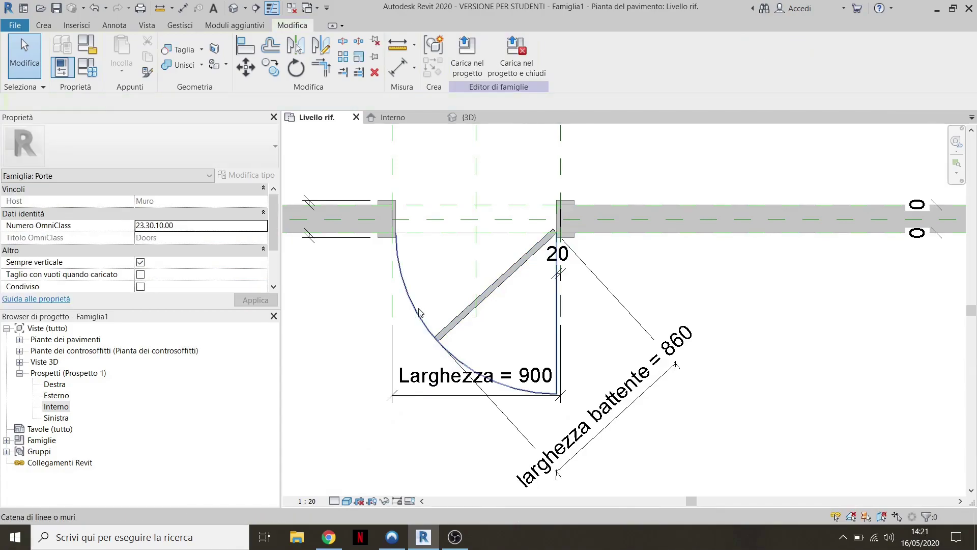
left_click(419, 309)
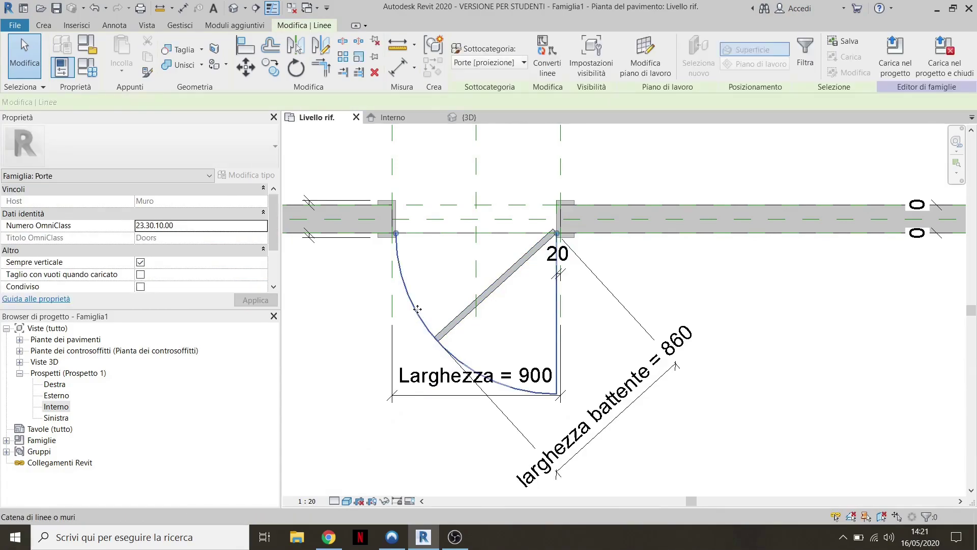
left_click(590, 71)
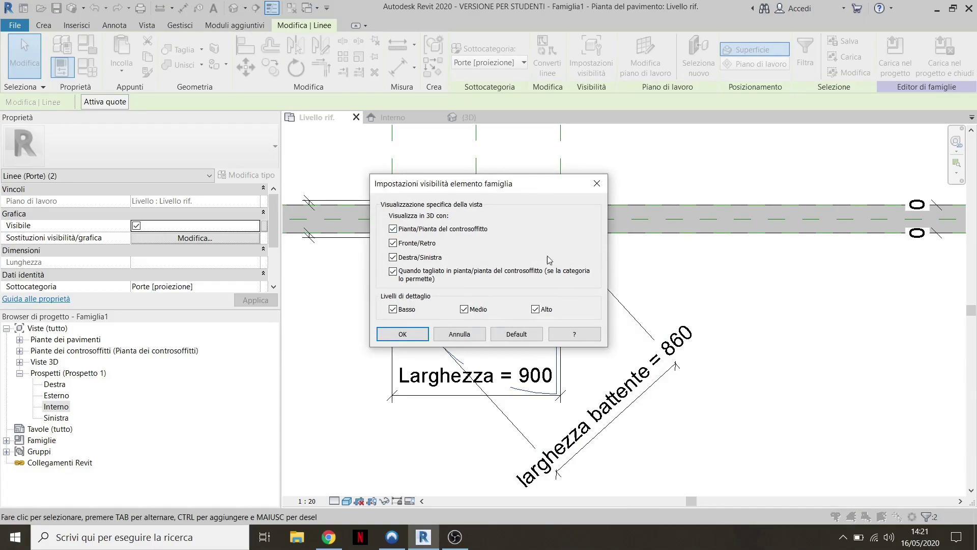
left_click_drag(506, 186, 731, 181)
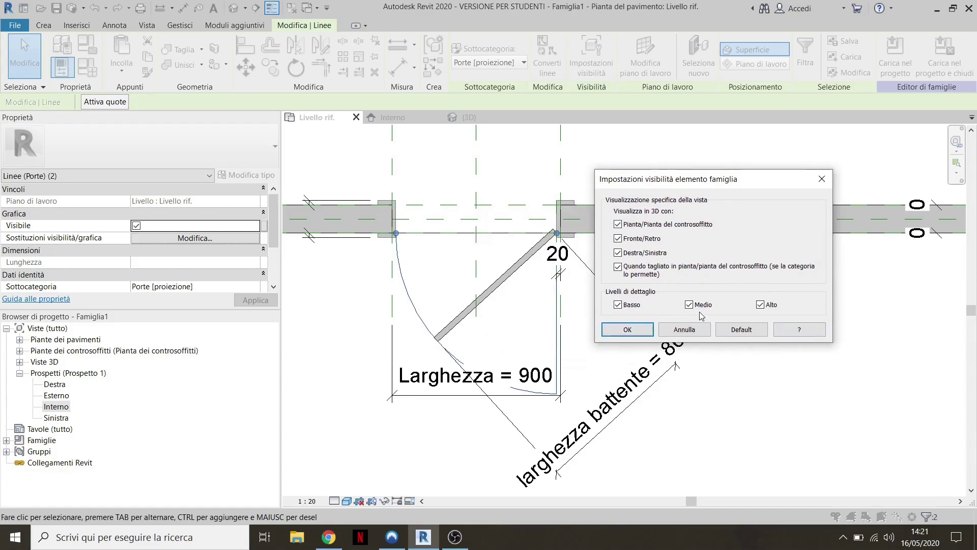
left_click(644, 329)
left_click(504, 285)
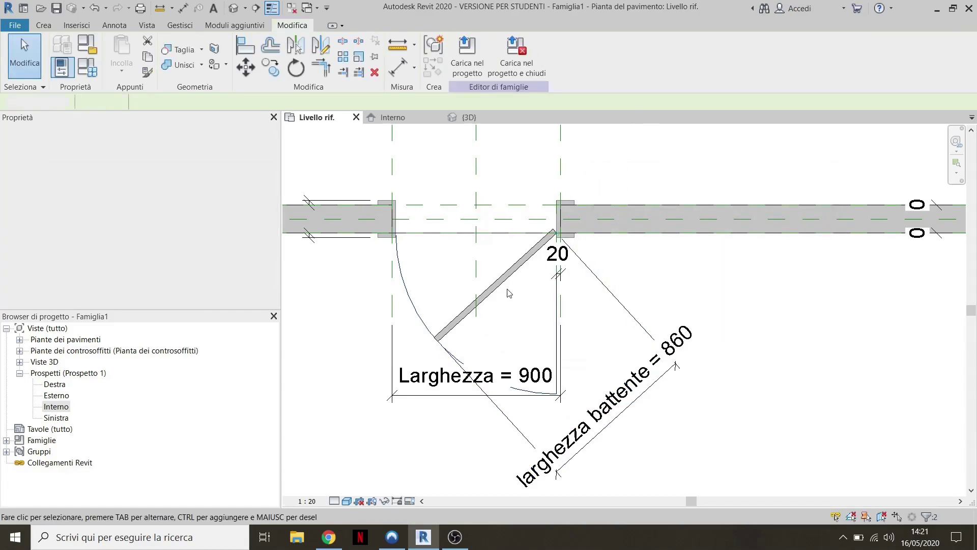
left_click(513, 56)
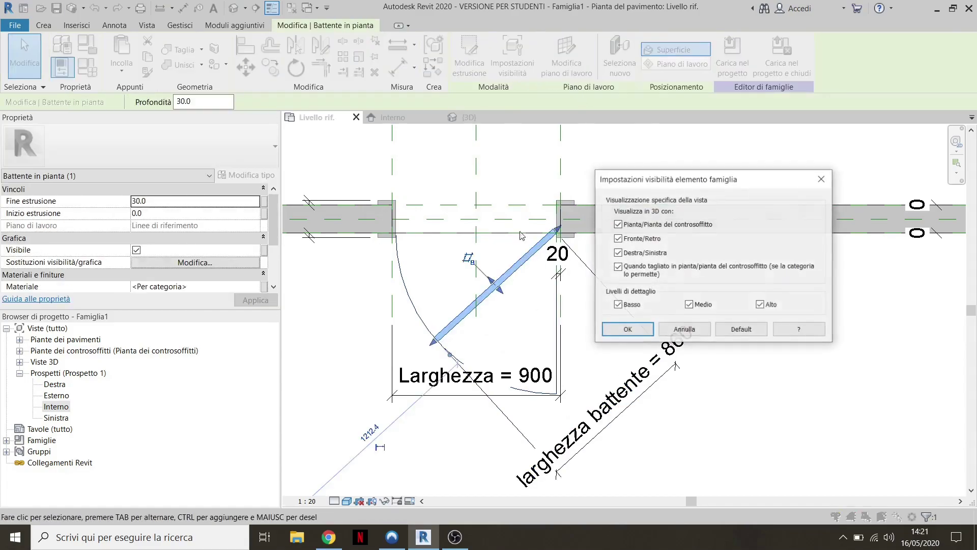
left_click(627, 330)
key("Escape")
middle_click_drag(628, 331, 707, 359)
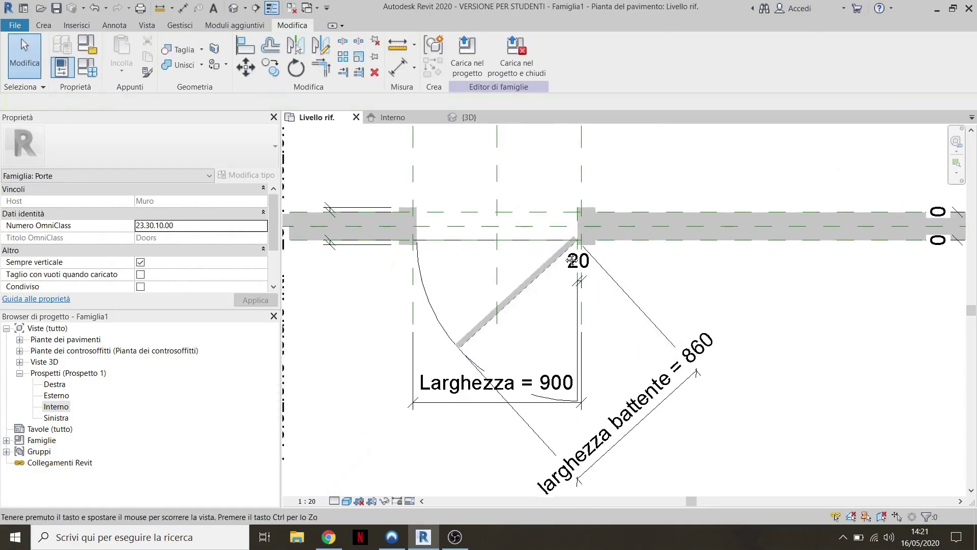
- Save the family as 'porta parametrica 1' in the Desktop folder
left_click(15, 25)
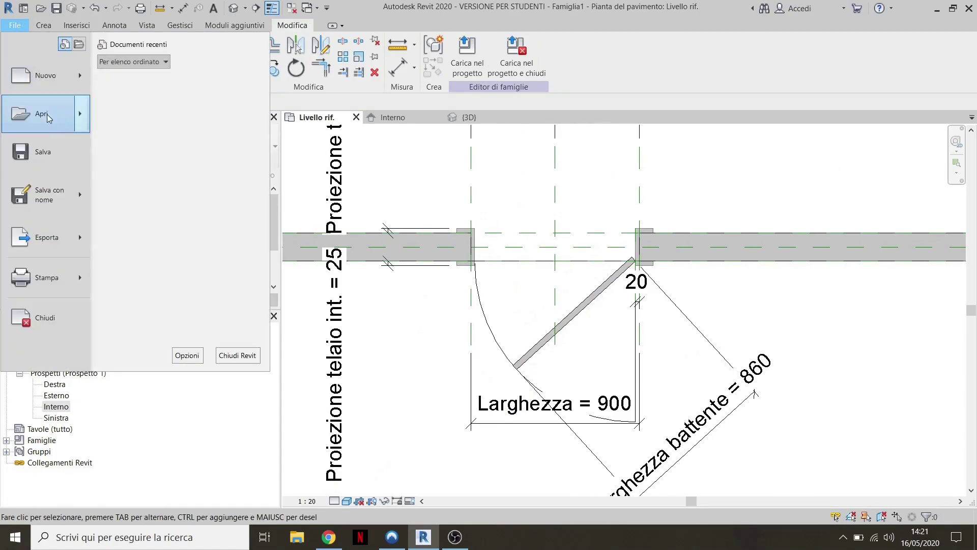
mouse_move(47, 194)
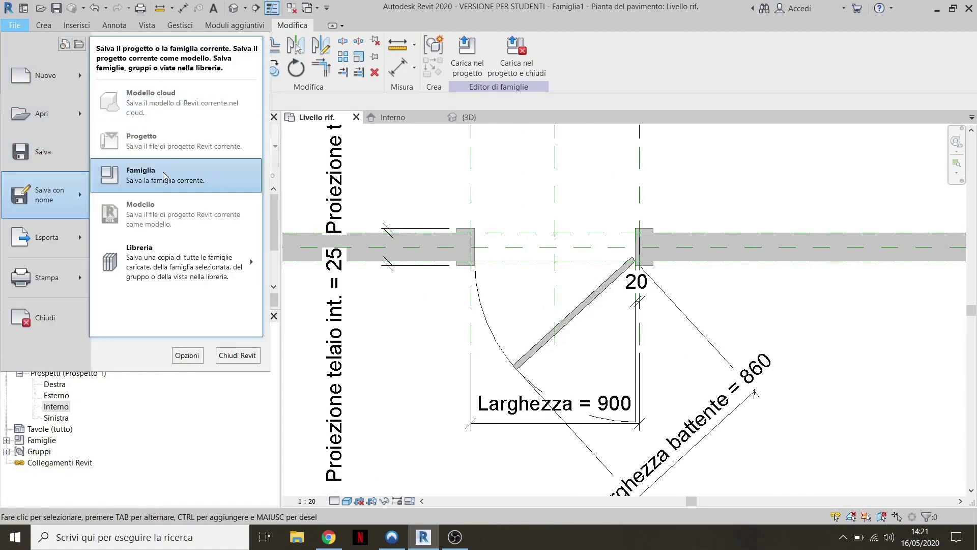
left_click(168, 172)
left_click(292, 357)
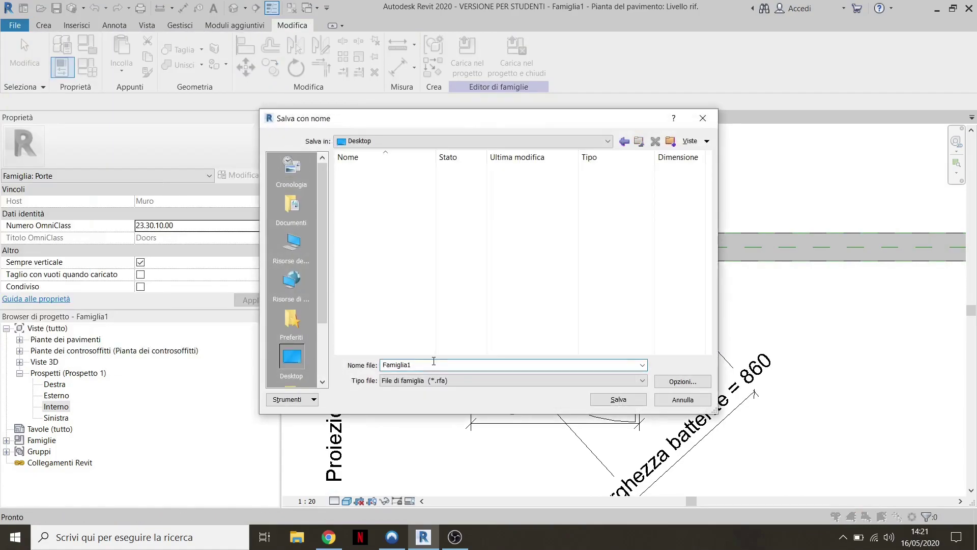
type("porta parametrica")
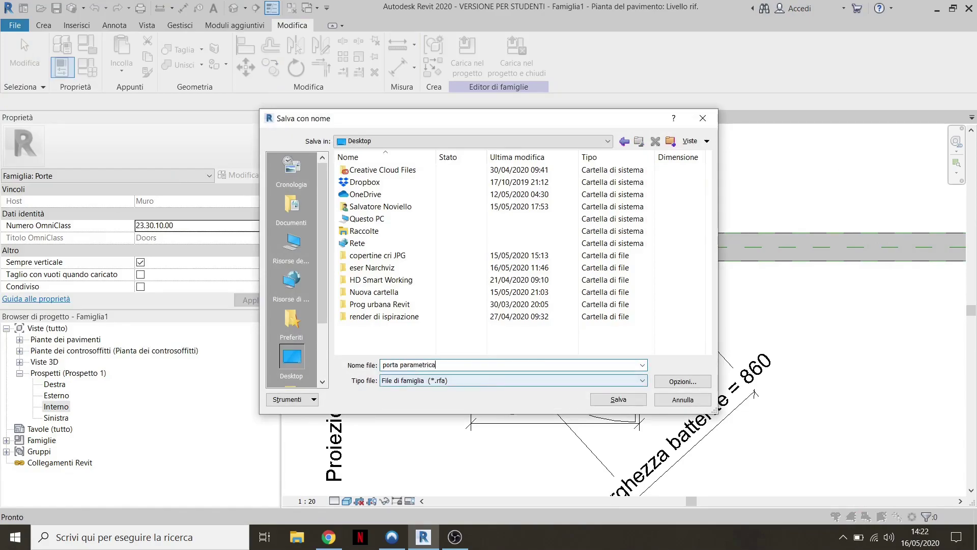
key("Return")
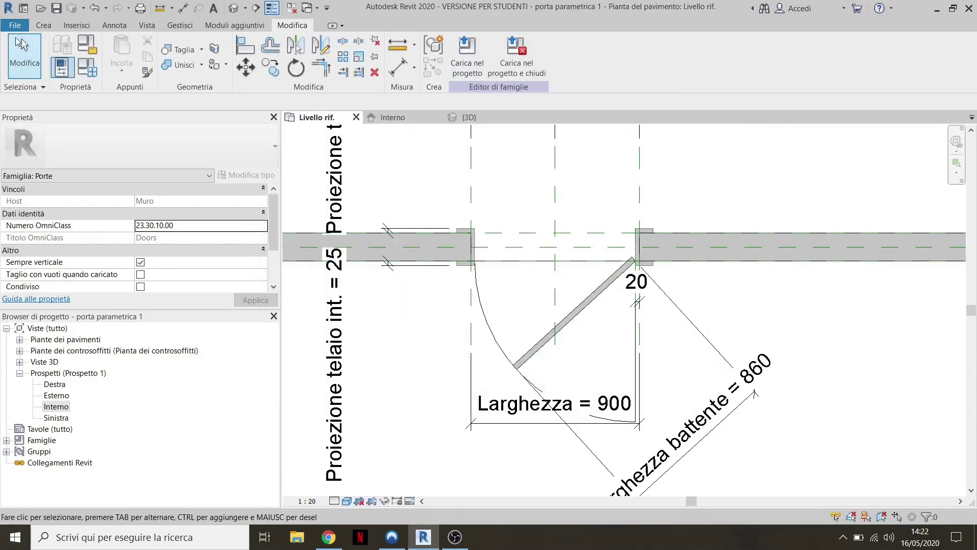
- Create a new project from the Modello architettonico template
left_click(18, 29)
mouse_move(45, 75)
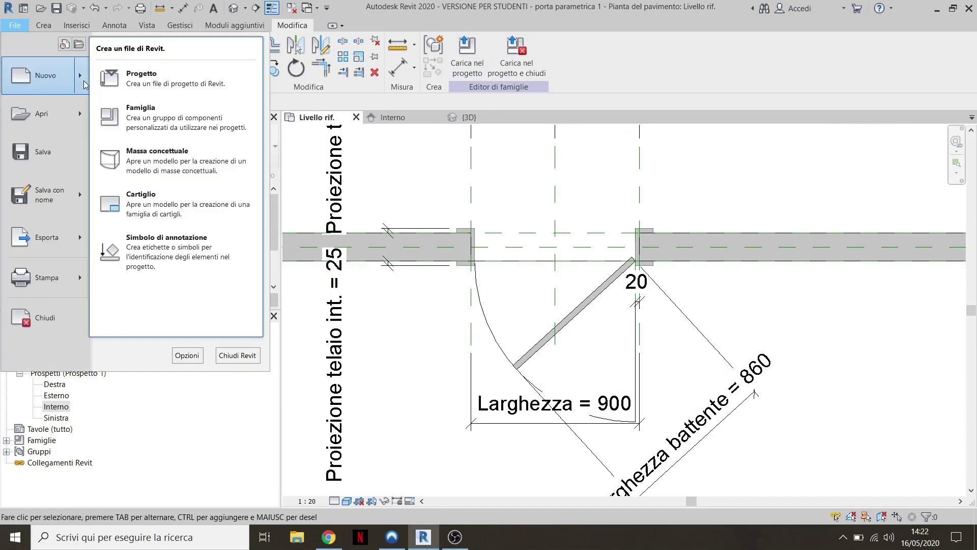
left_click(129, 81)
left_click(443, 241)
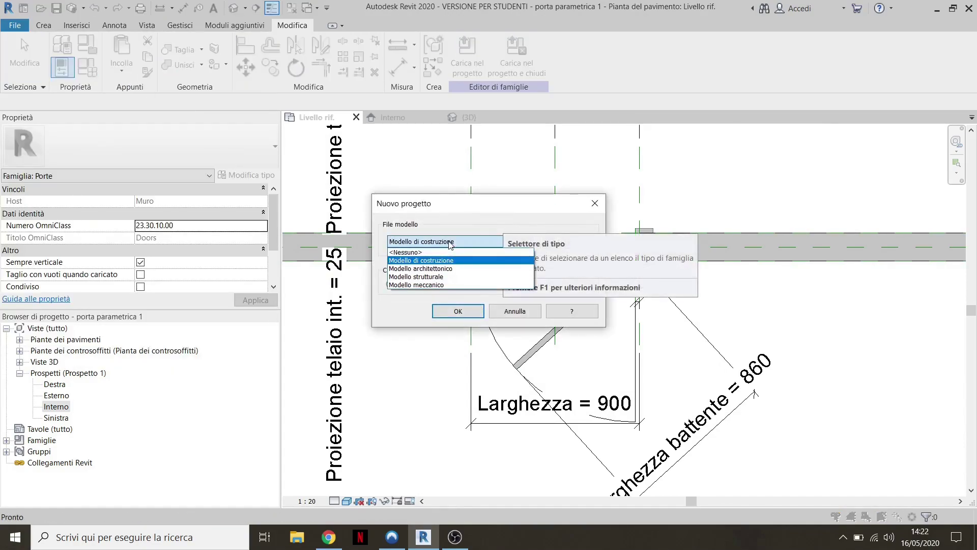
left_click(418, 269)
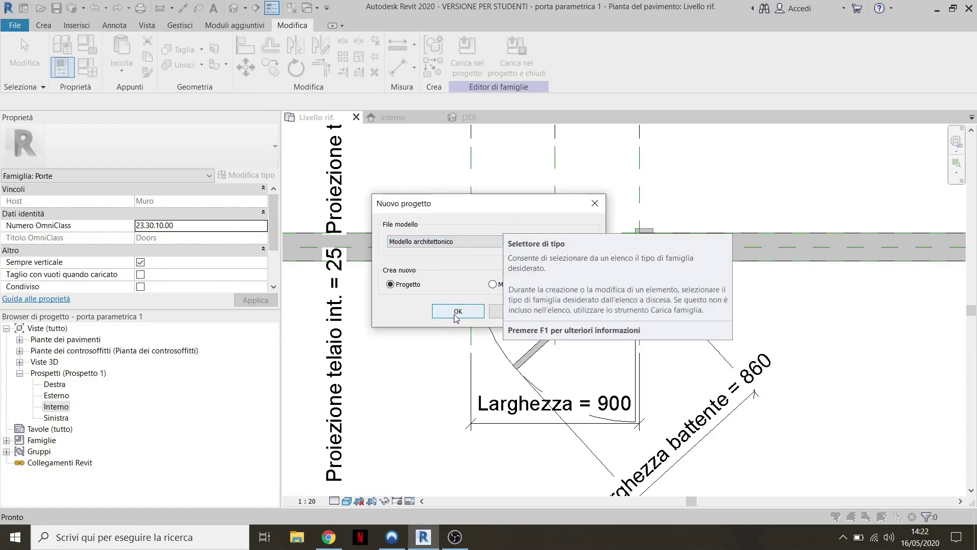
left_click(465, 314)
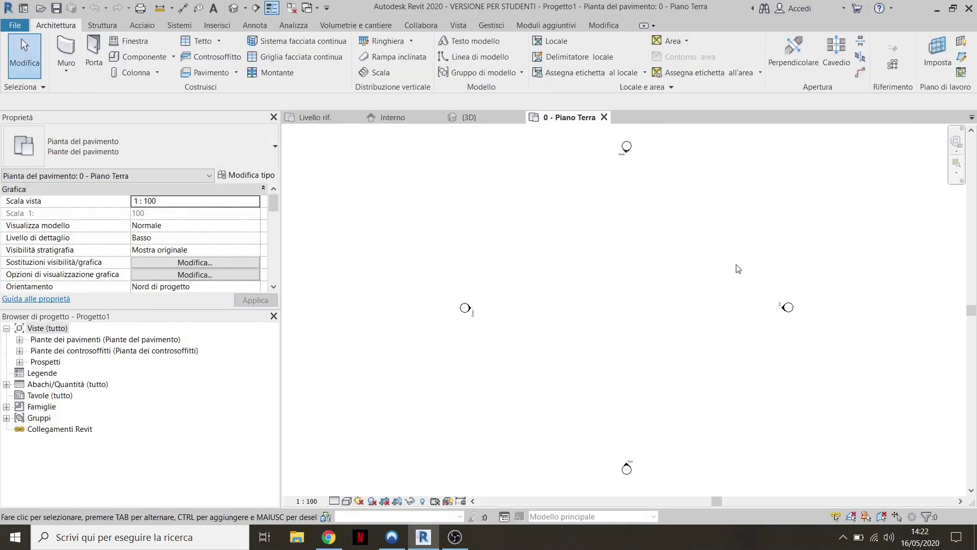
- Draw a straight horizontal wall on the 0 - Piano Terra plan with WA
scroll(737, 268, "up", 2)
key("w")
key("a")
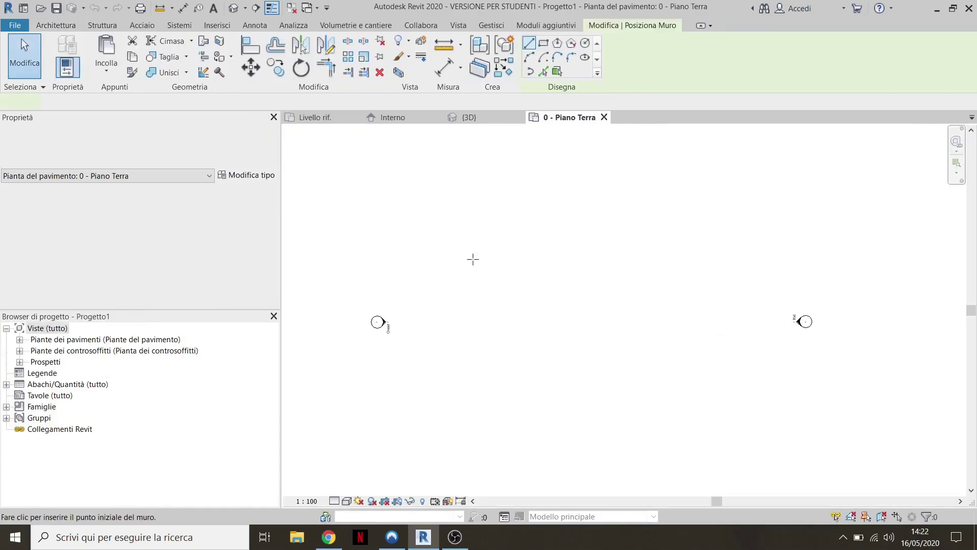
left_click(181, 146)
left_click(483, 257)
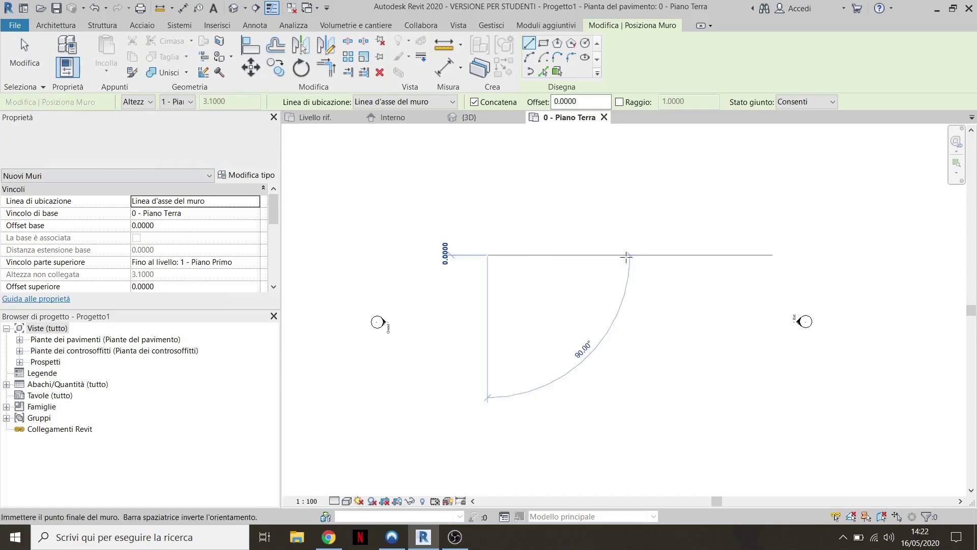
left_click(707, 257)
key("Escape")
key("Escape")
scroll(586, 254, "up", 2)
scroll(555, 246, "up", 2)
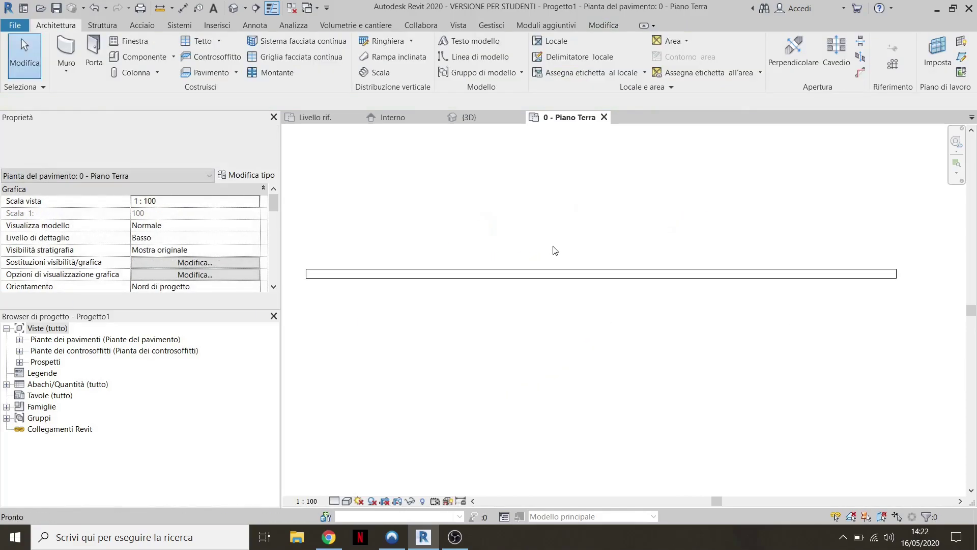
left_click(315, 118)
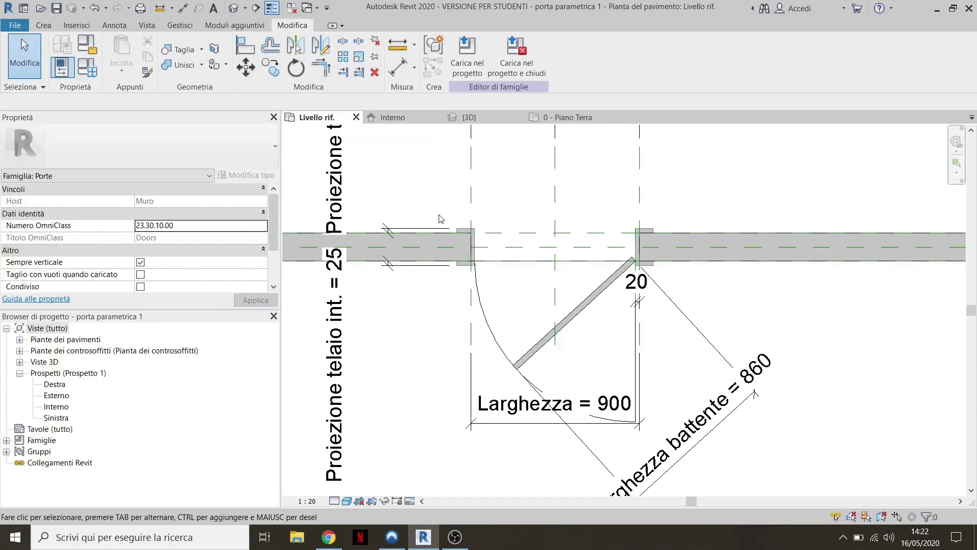
- Load the door family into the project and place it in the wall
left_click(471, 63)
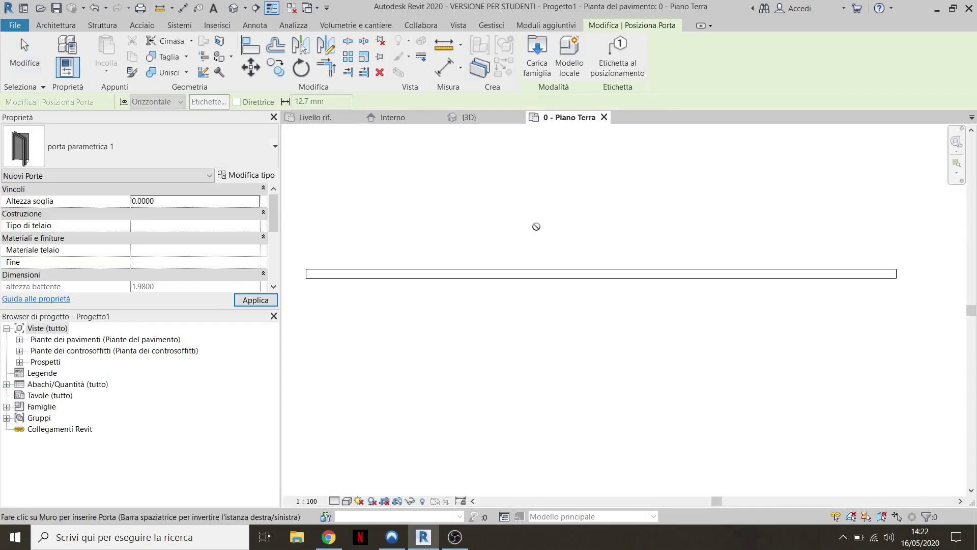
left_click(570, 281)
key("Escape")
key("Escape")
scroll(578, 239, "up", 2)
scroll(585, 226, "up", 2)
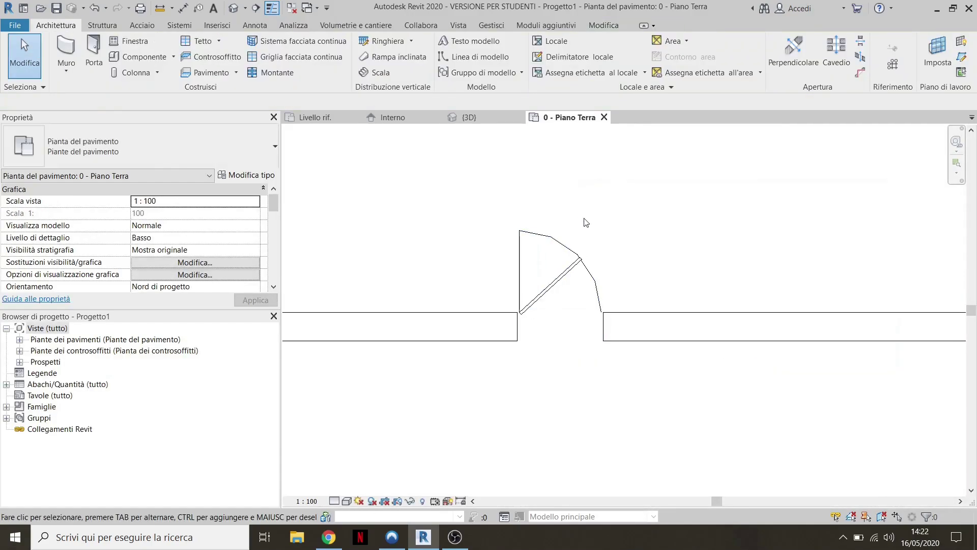
scroll(565, 300, "up", 1)
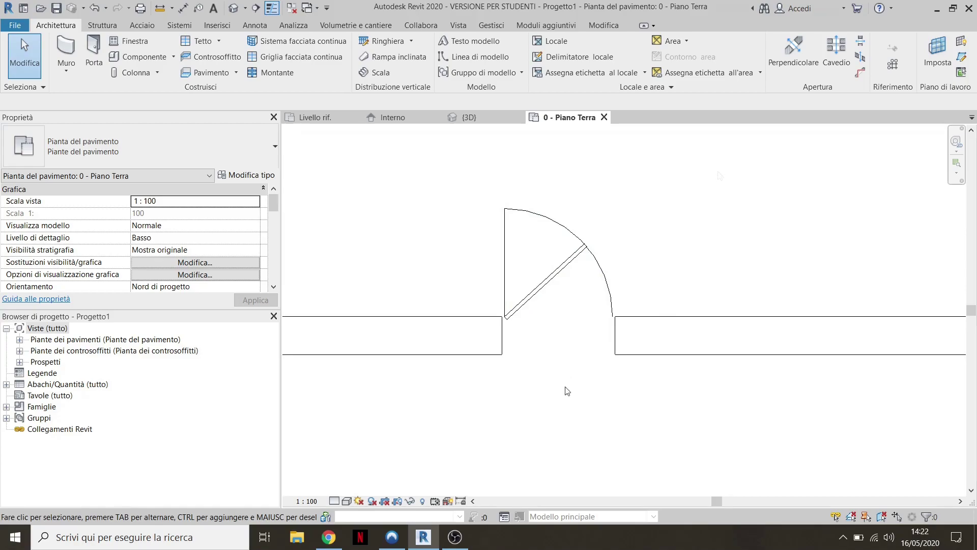
scroll(585, 253, "up", 1)
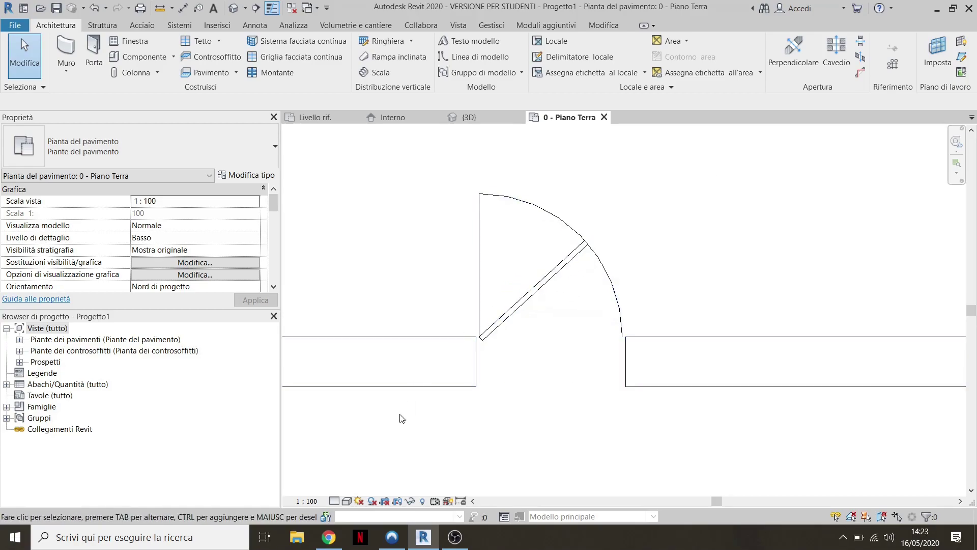
- Set the project plan's detail level to Alto
left_click(330, 501)
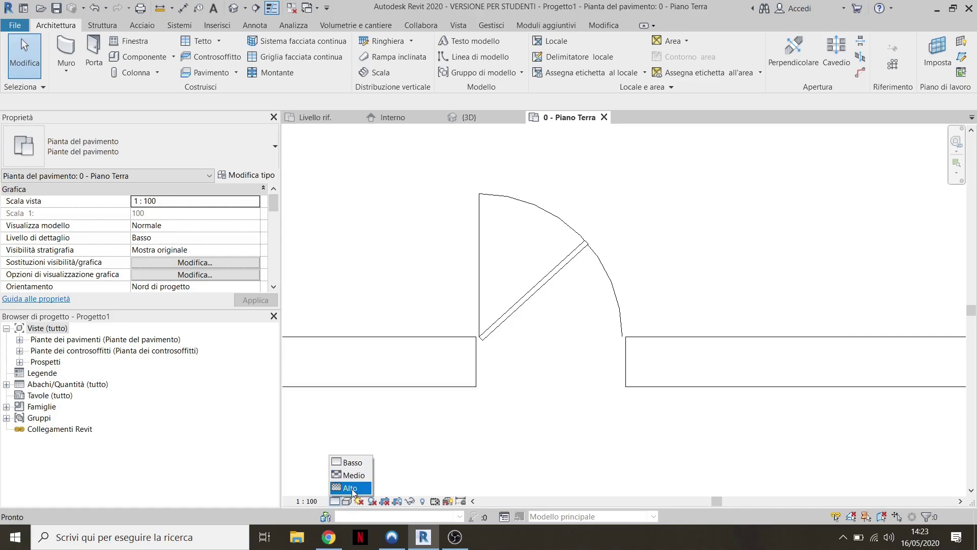
left_click(351, 488)
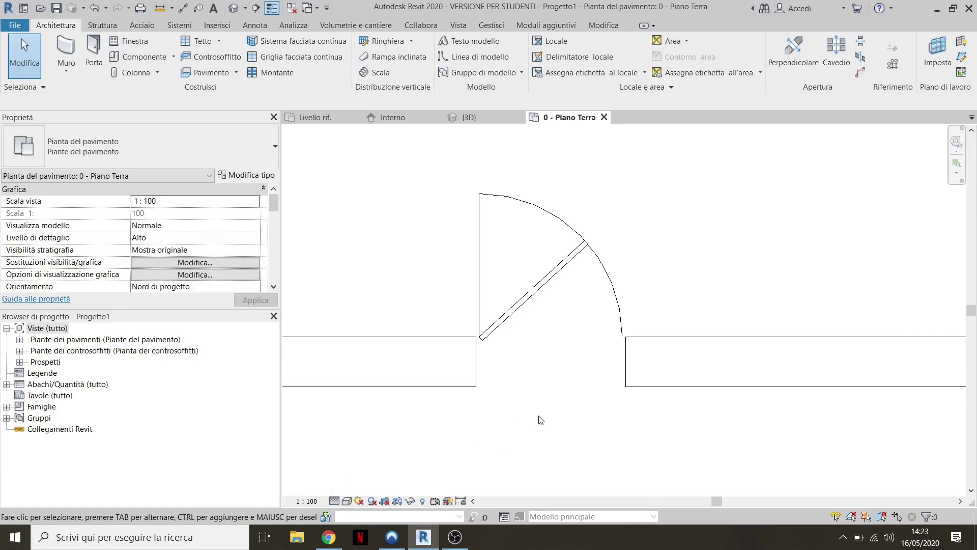
scroll(539, 385, "down", 2)
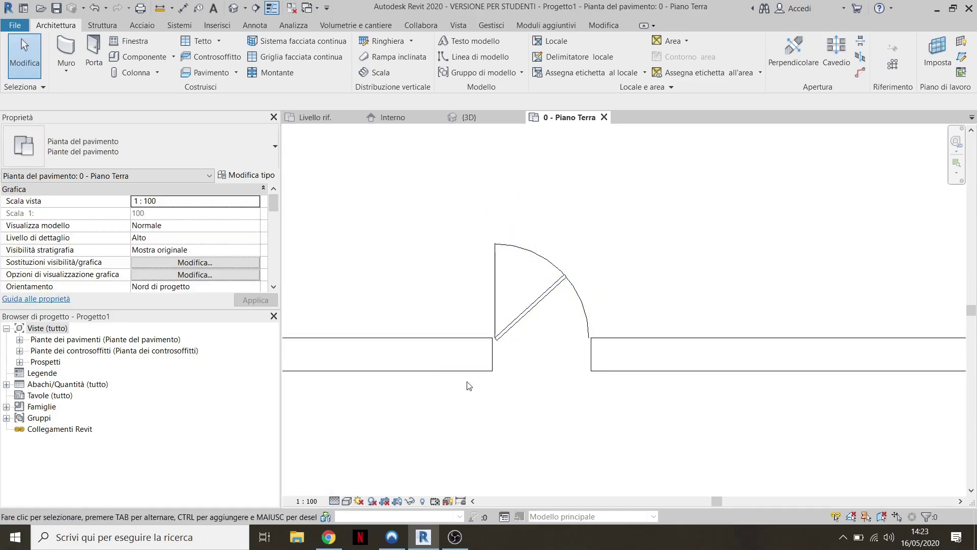
scroll(514, 315, "up", 2)
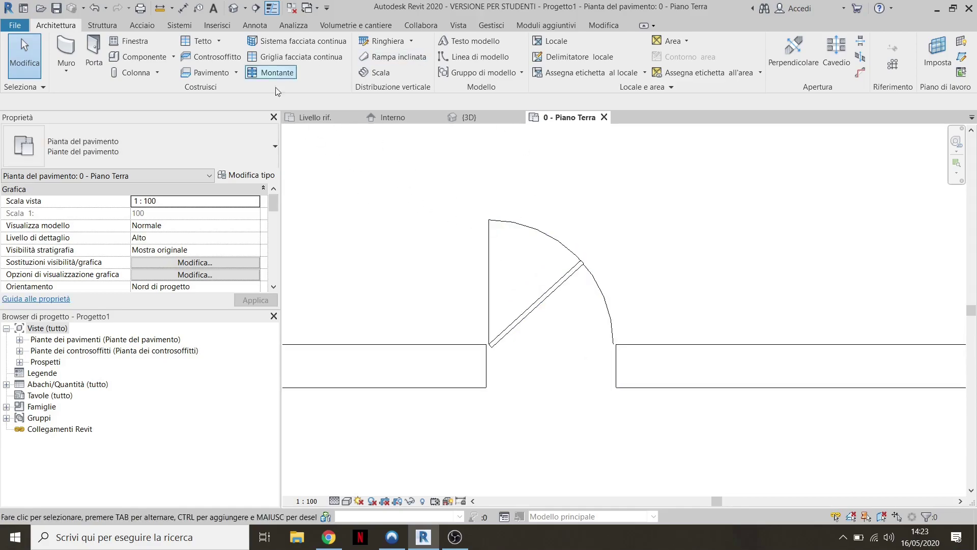
left_click(313, 117)
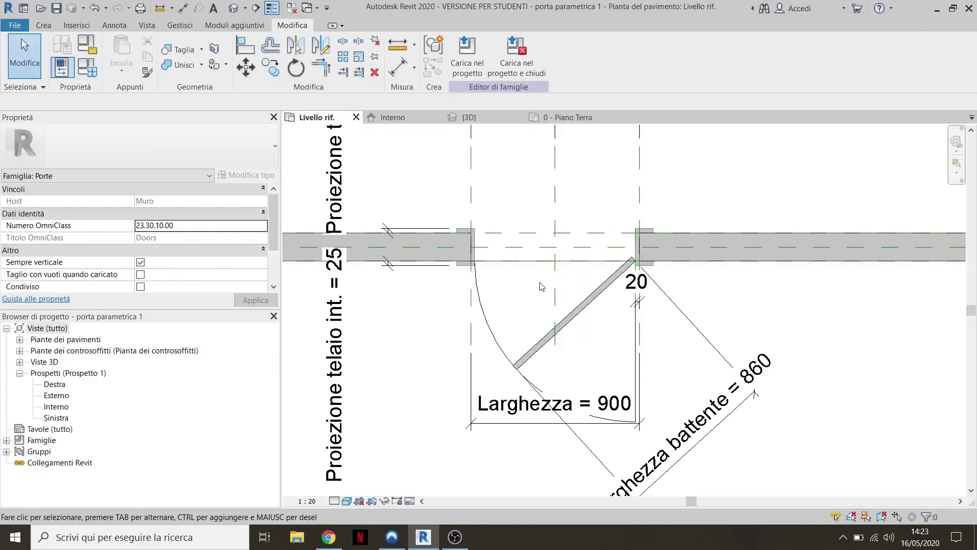
- Confirm the visibility settings of the door frame jambs
left_click(467, 230)
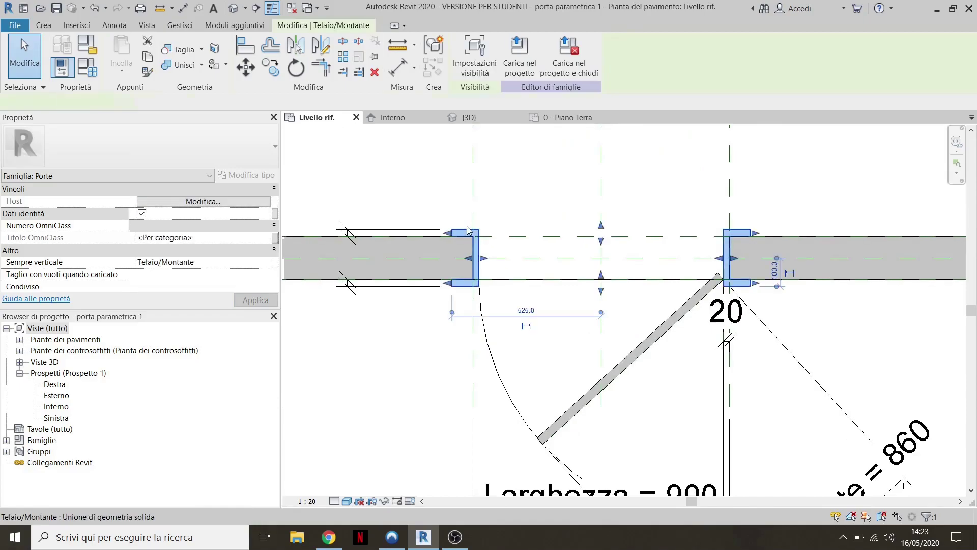
left_click(479, 56)
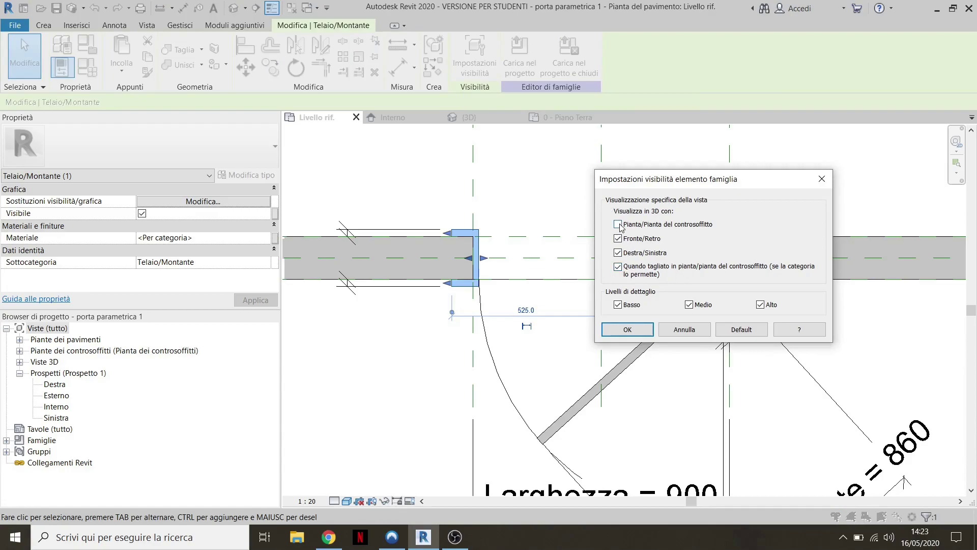
left_click(630, 330)
left_click(523, 149)
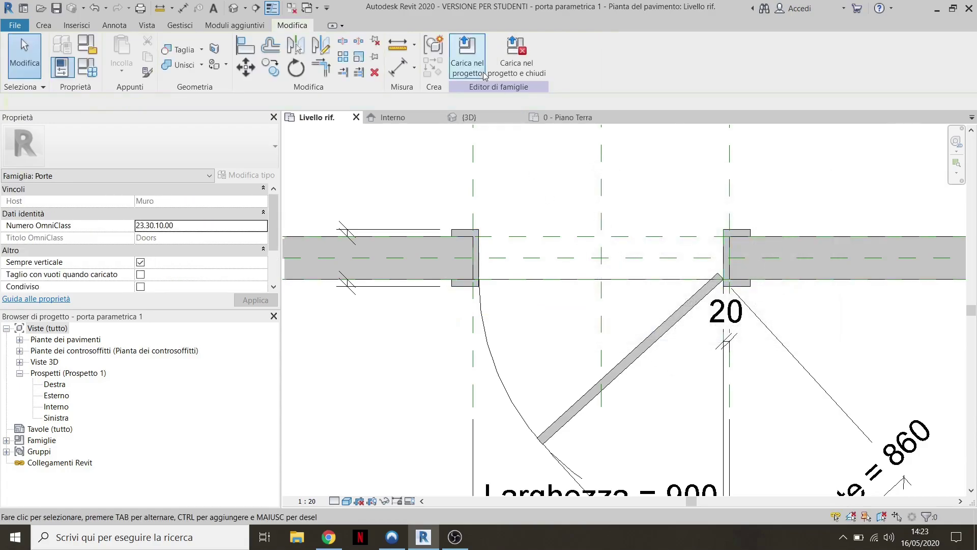
- Reload the family into the project, overwriting the existing version
left_click(466, 56)
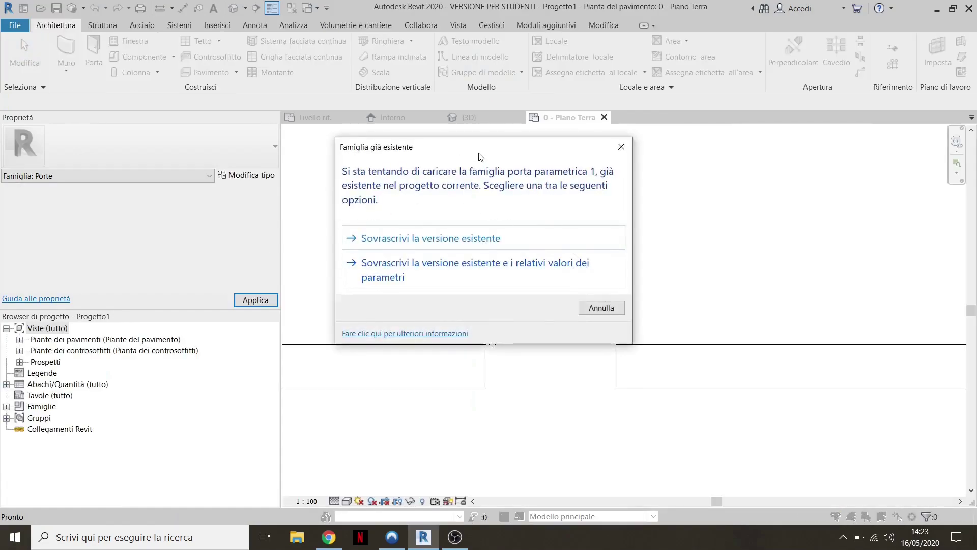
left_click_drag(474, 149, 563, 137)
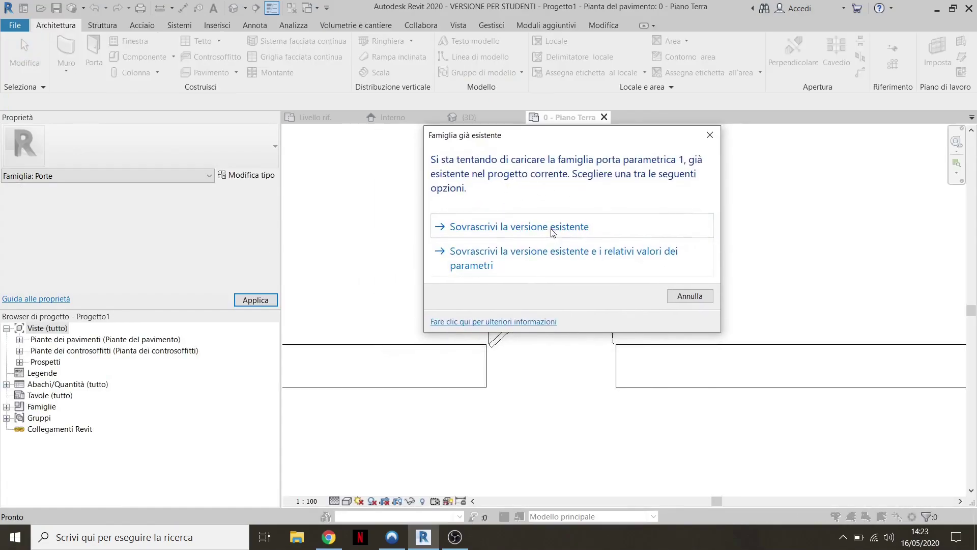
left_click(538, 261)
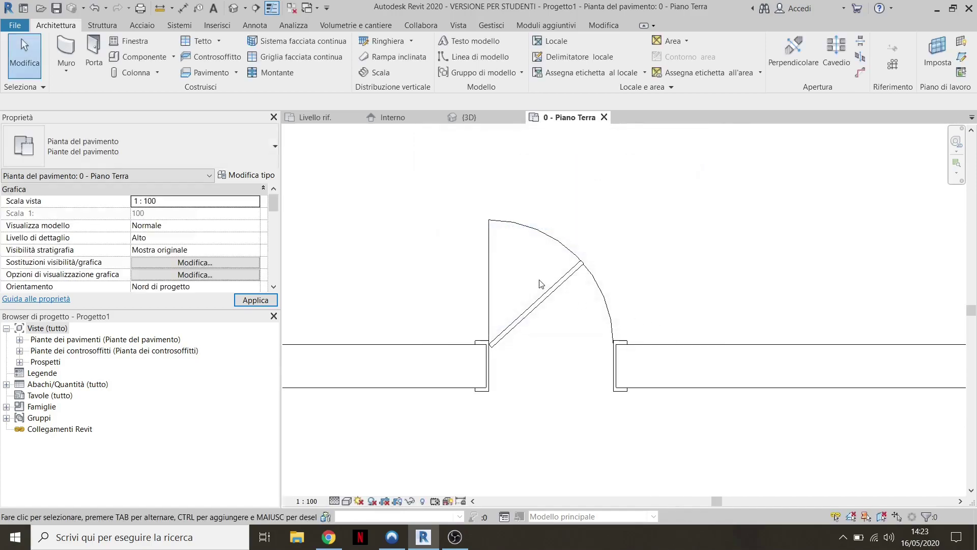
- Zoom in to inspect the placed door in the project plan, then clear the selection
scroll(550, 386, "down", 1)
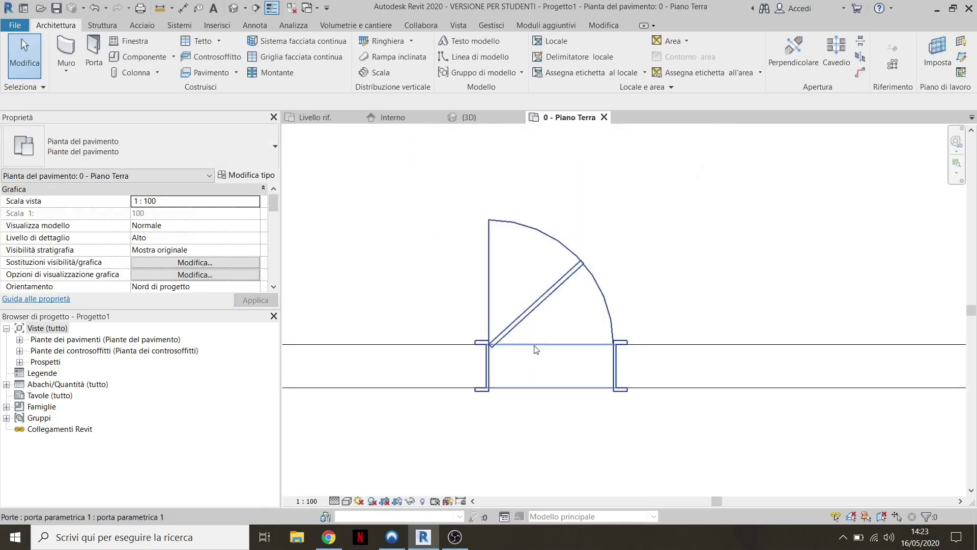
scroll(529, 316, "down", 1)
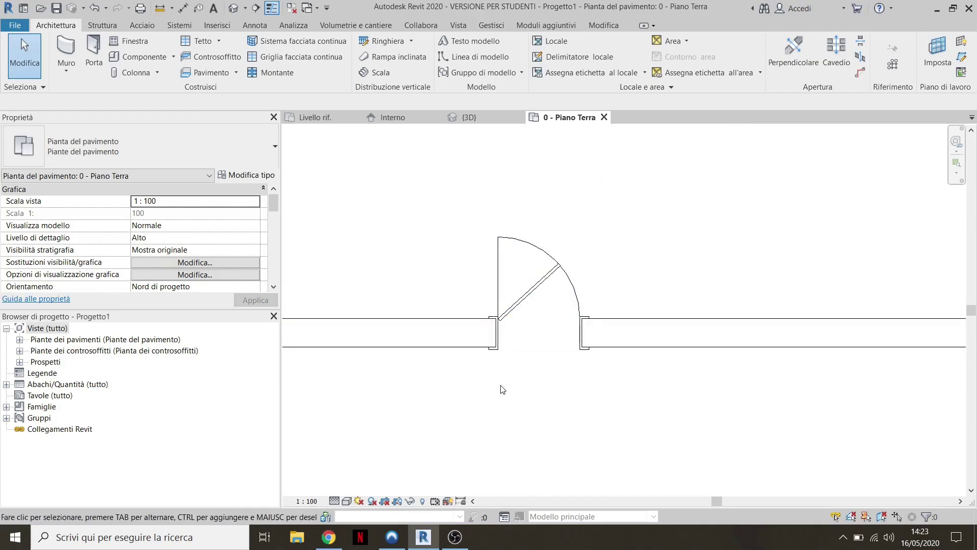
scroll(504, 328, "up", 2)
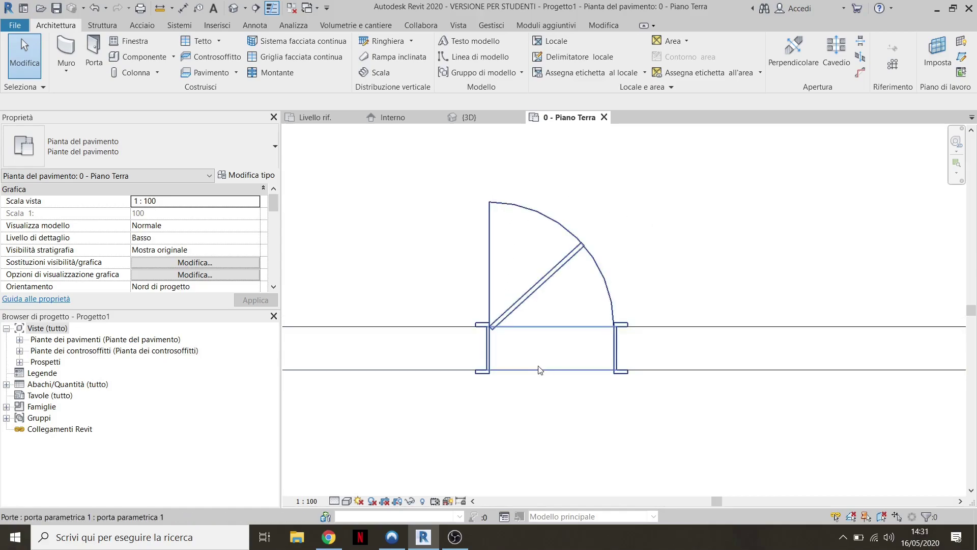
left_click_drag(502, 182, 461, 219)
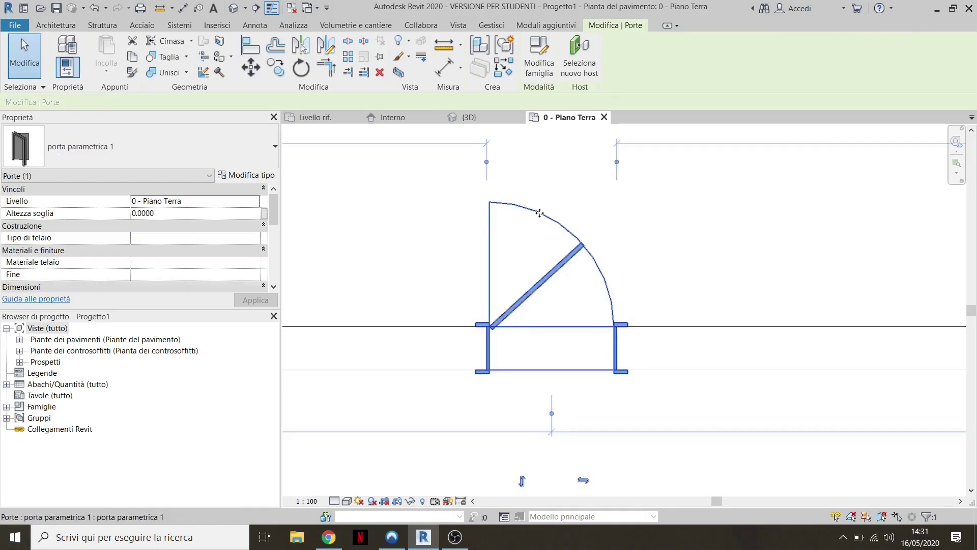
key("Escape")
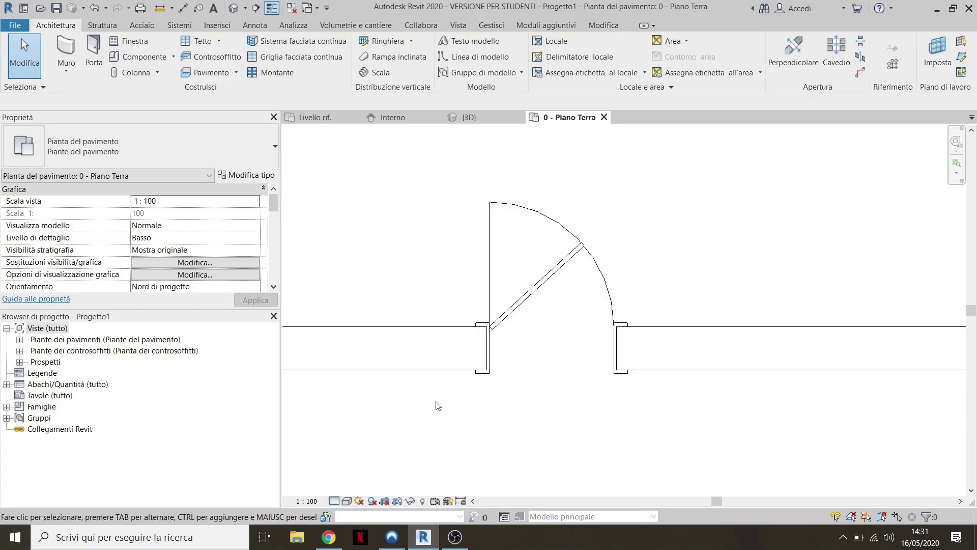
left_click(546, 324)
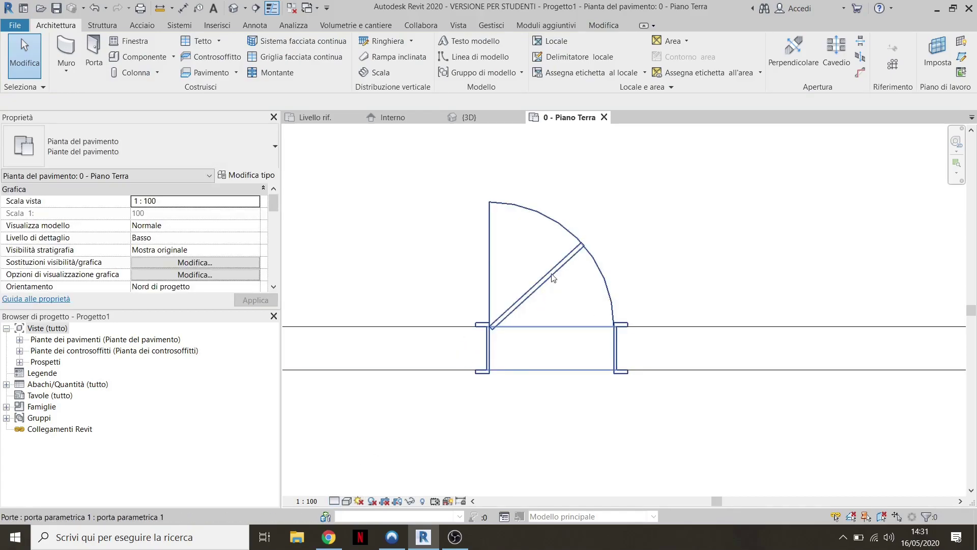
- Set the project view's detail level to Alto
left_click(346, 501)
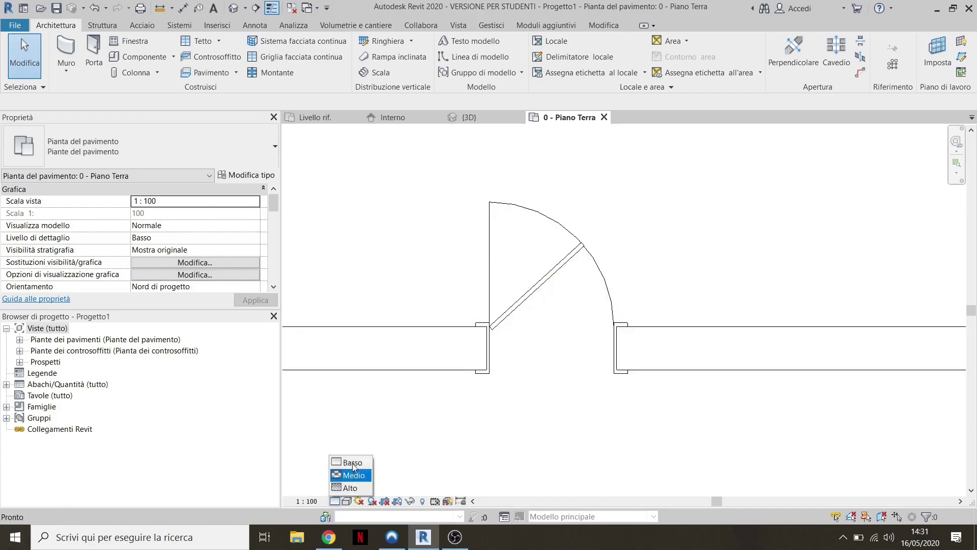
left_click(353, 490)
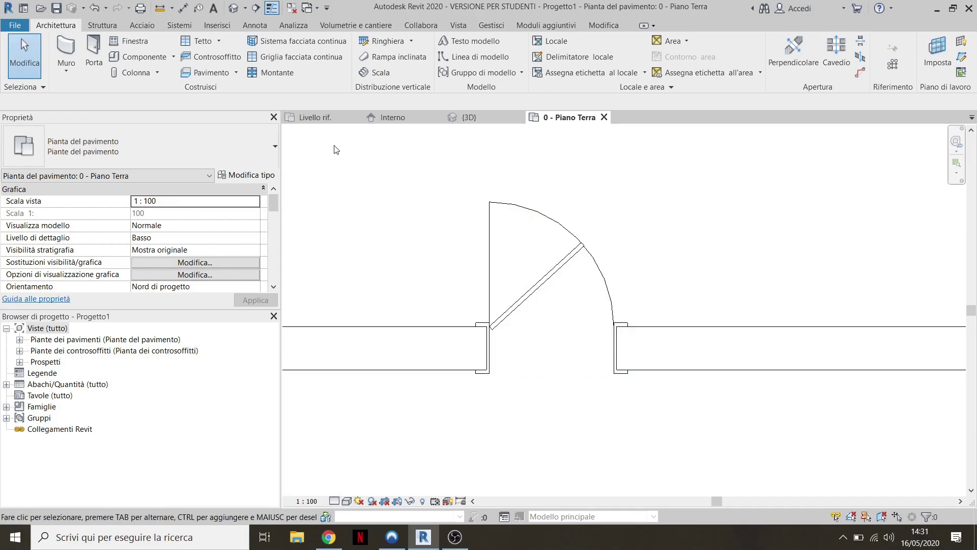
left_click(310, 118)
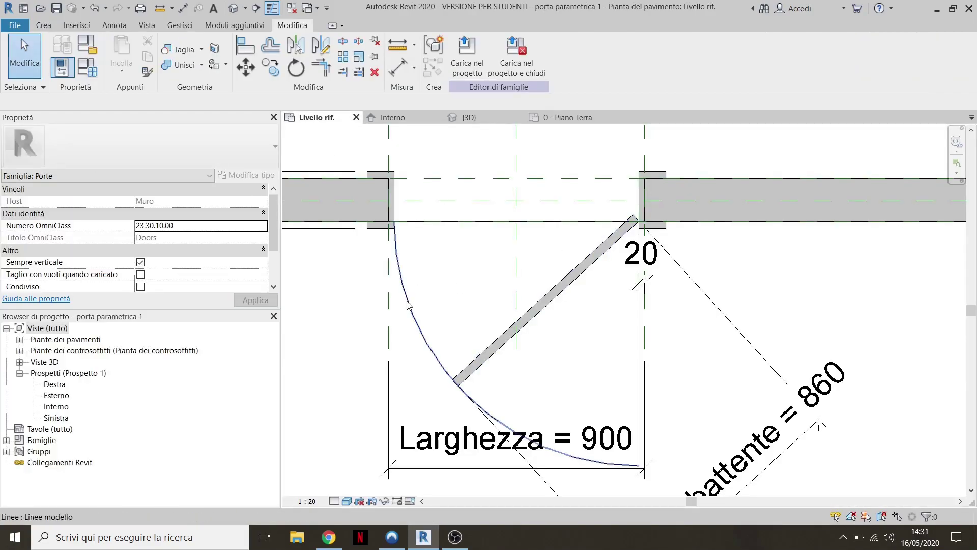
- Make the swing arc and its line visible only at Basso detail
key("Tab")
left_click(408, 295)
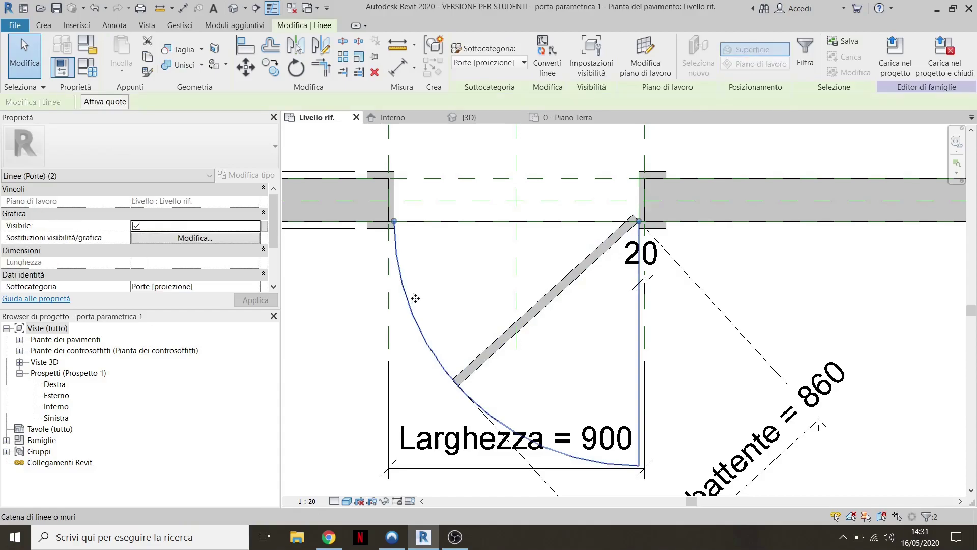
left_click(598, 71)
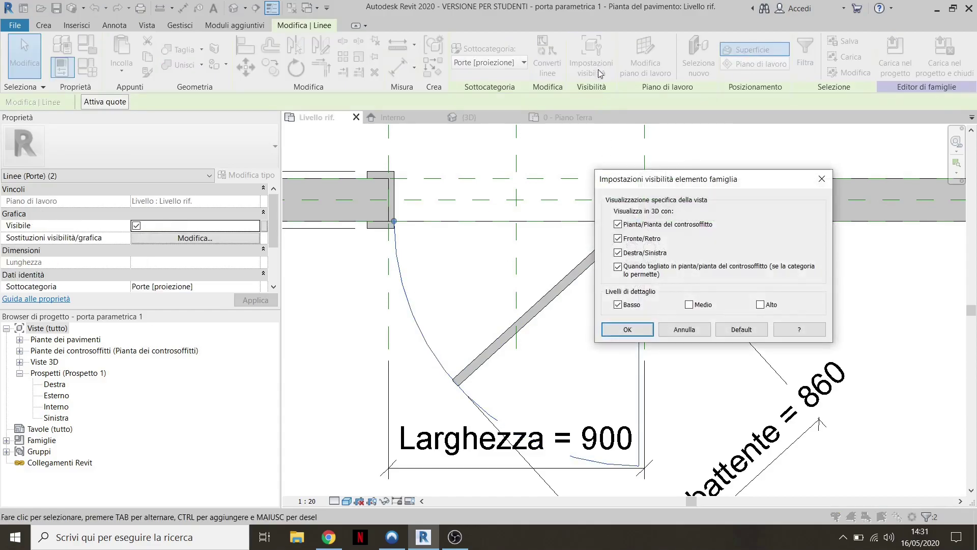
left_click(762, 306)
left_click(690, 305)
left_click(760, 305)
left_click(629, 329)
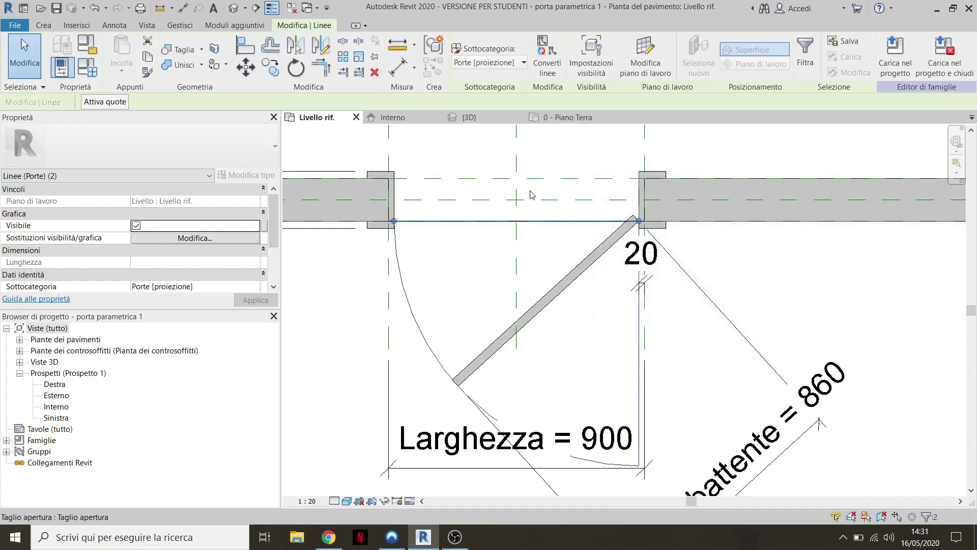
- Reload the family into the project, overwriting the existing door family
left_click(554, 168)
left_click(466, 56)
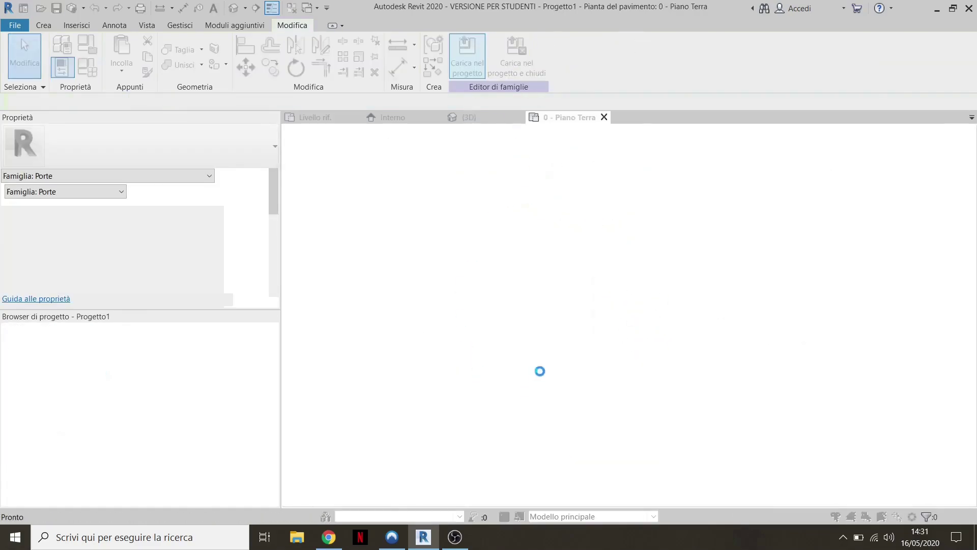
left_click(402, 275)
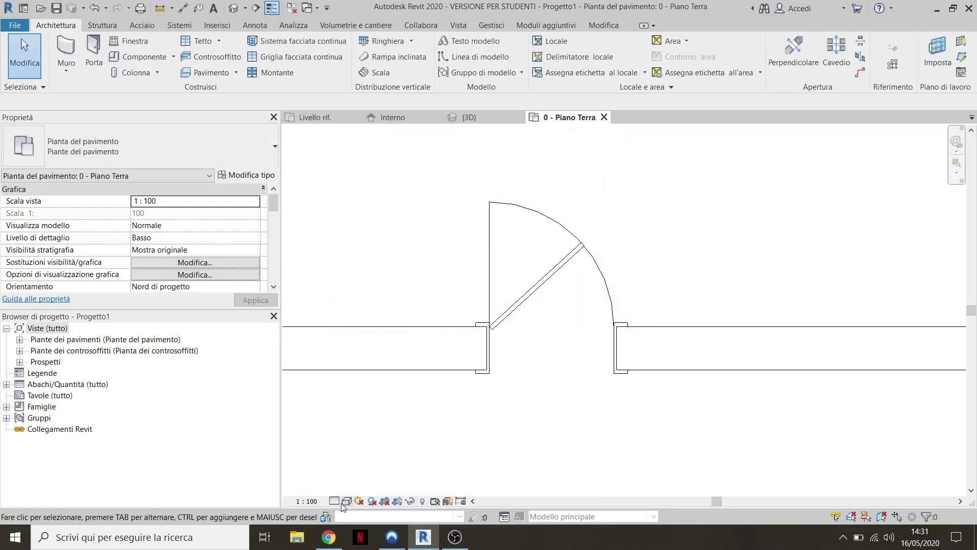
- Switch the ground floor plan to Alto detail so the swing arc disappears
left_click(334, 501)
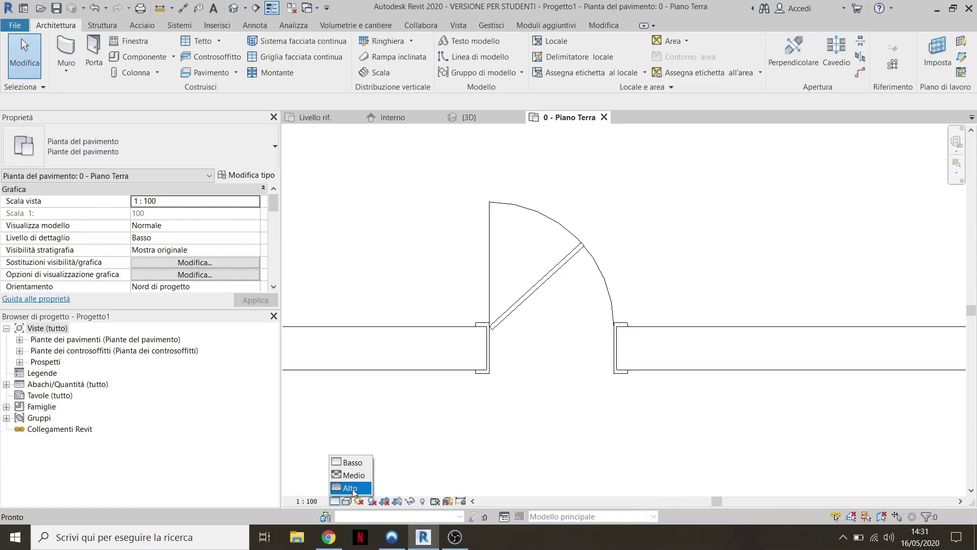
left_click(350, 488)
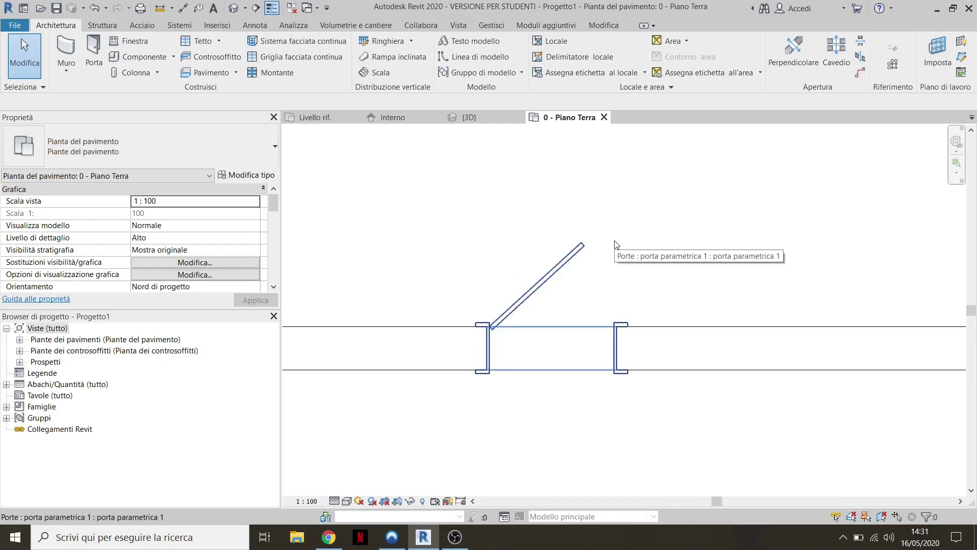
scroll(560, 266, "down", 1)
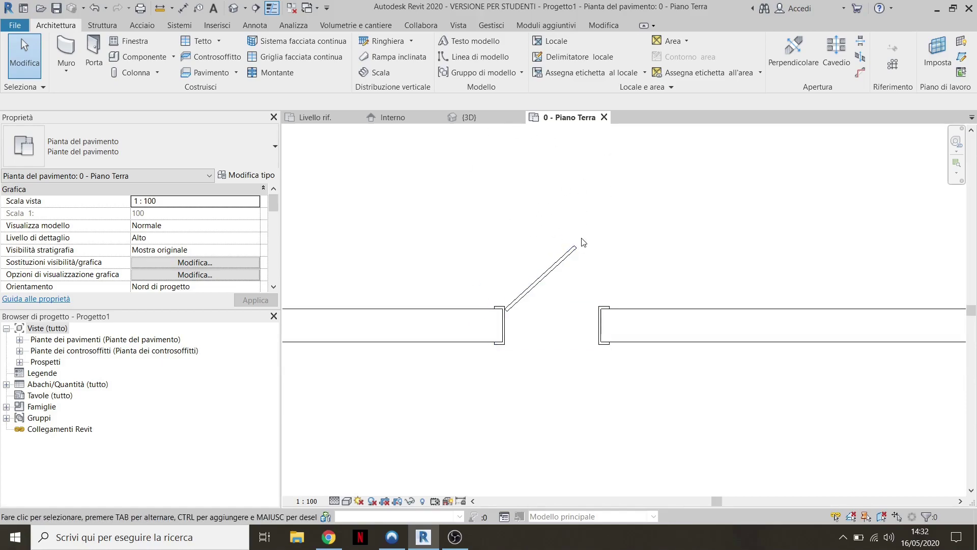
scroll(570, 305, "up", 1)
- Select and inspect the door in the plan, then deselect it
left_click(540, 295)
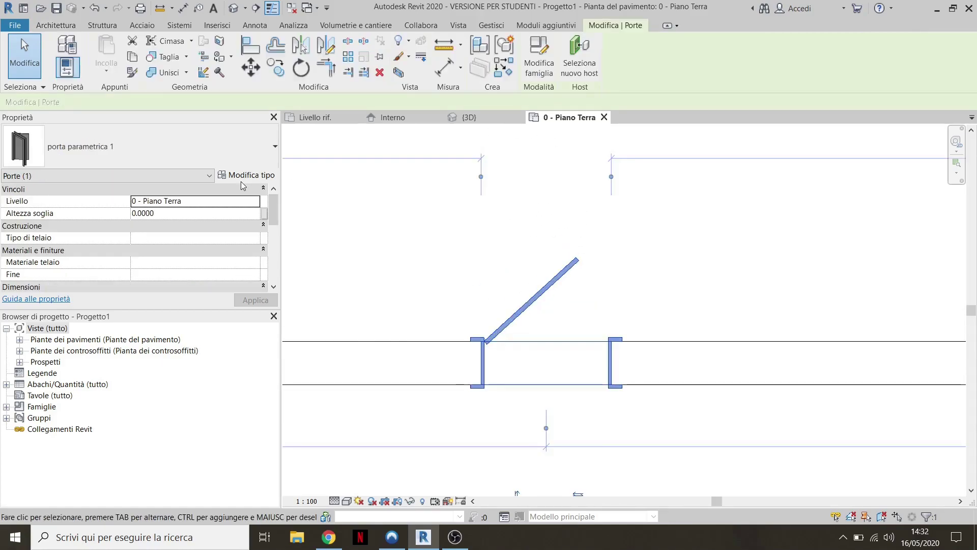
scroll(164, 235, "down", 2)
scroll(185, 251, "down", 3)
scroll(153, 275, "down", 2)
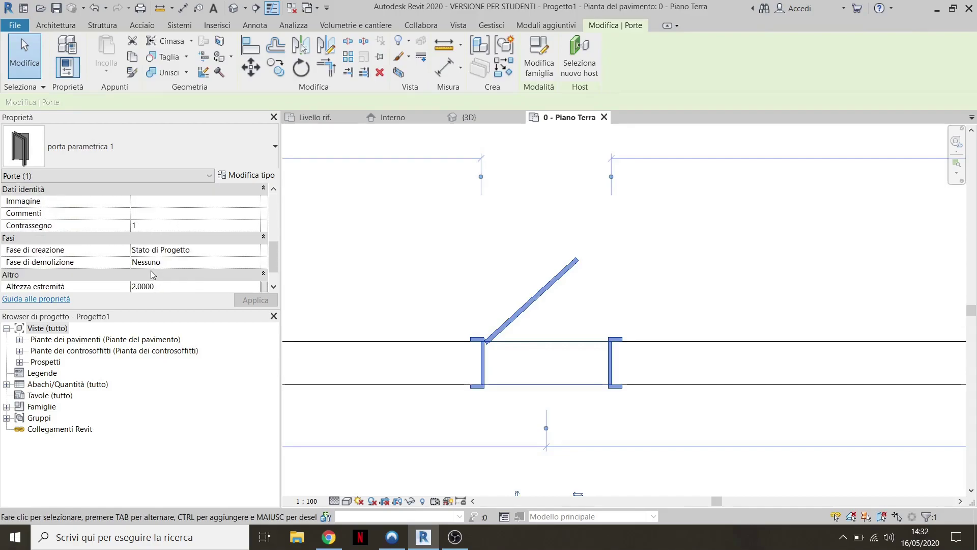
scroll(153, 275, "up", 3)
scroll(156, 261, "up", 2)
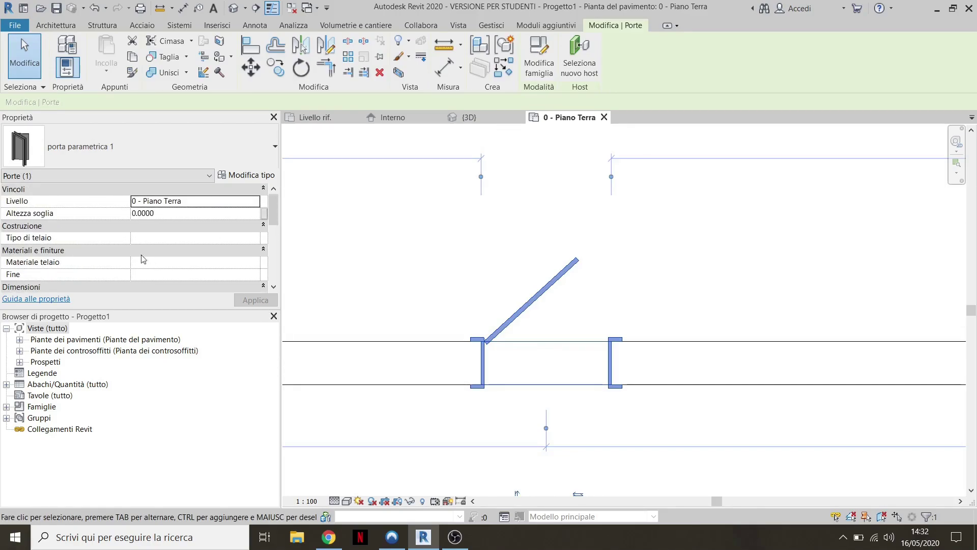
scroll(153, 255, "down", 1)
left_click(458, 255)
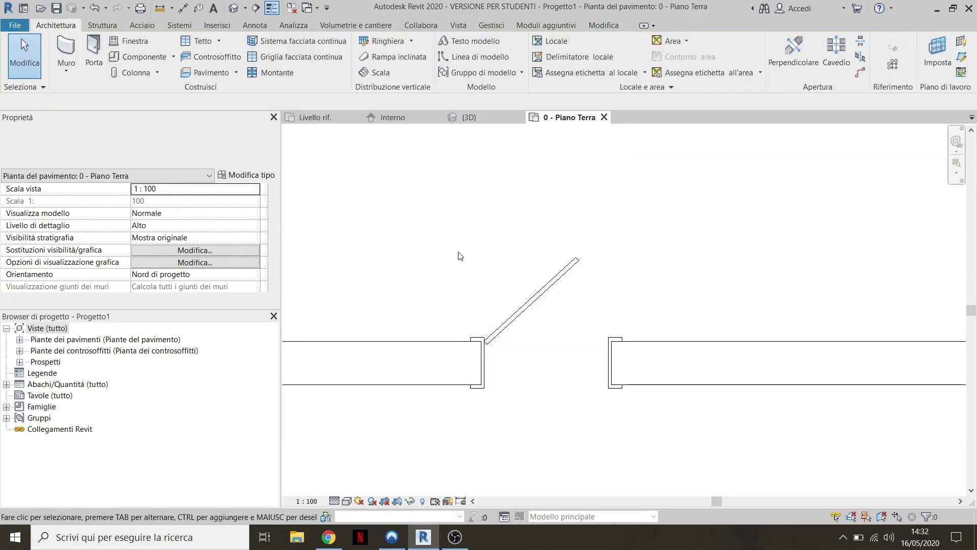
left_click(317, 117)
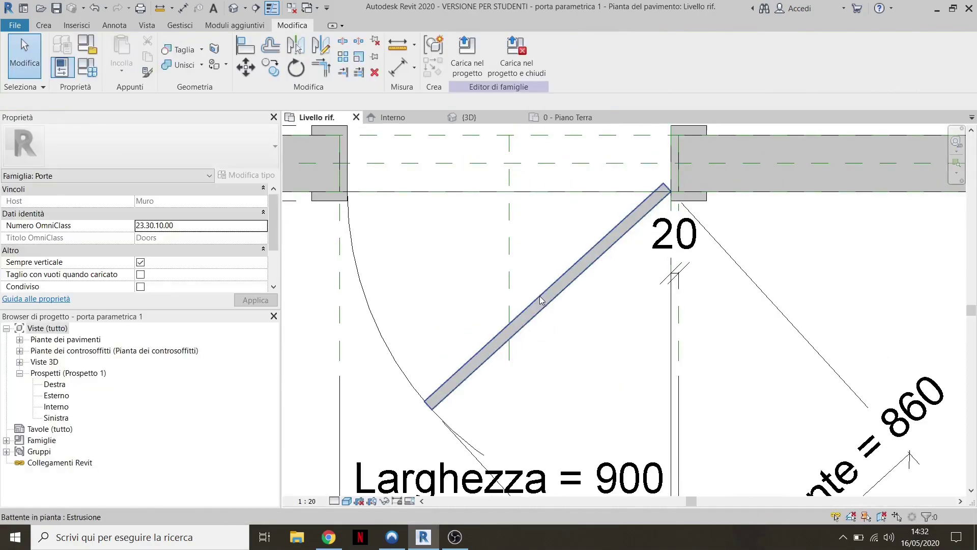
- Temporarily hide the door leaf panel in the family plan
left_click(541, 318)
scroll(538, 260, "down", 1)
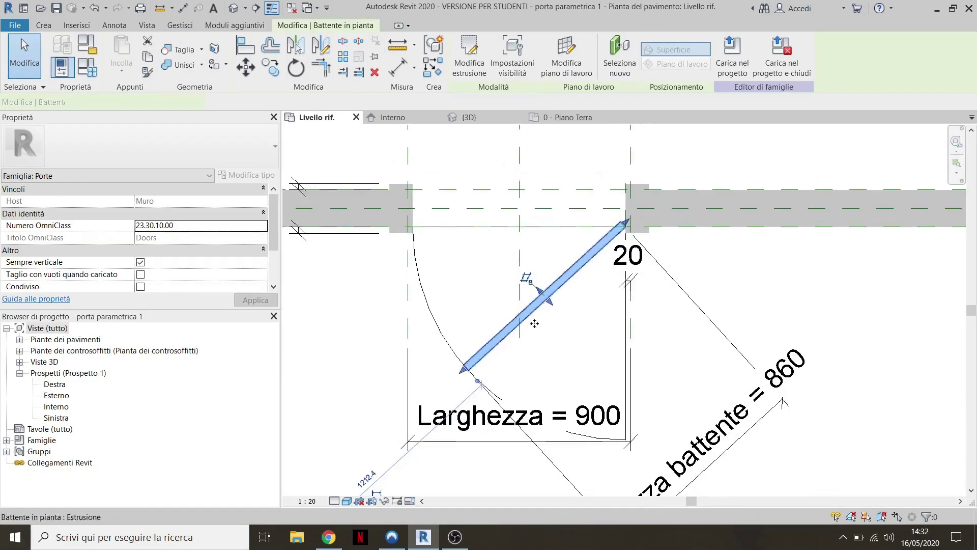
left_click(383, 501)
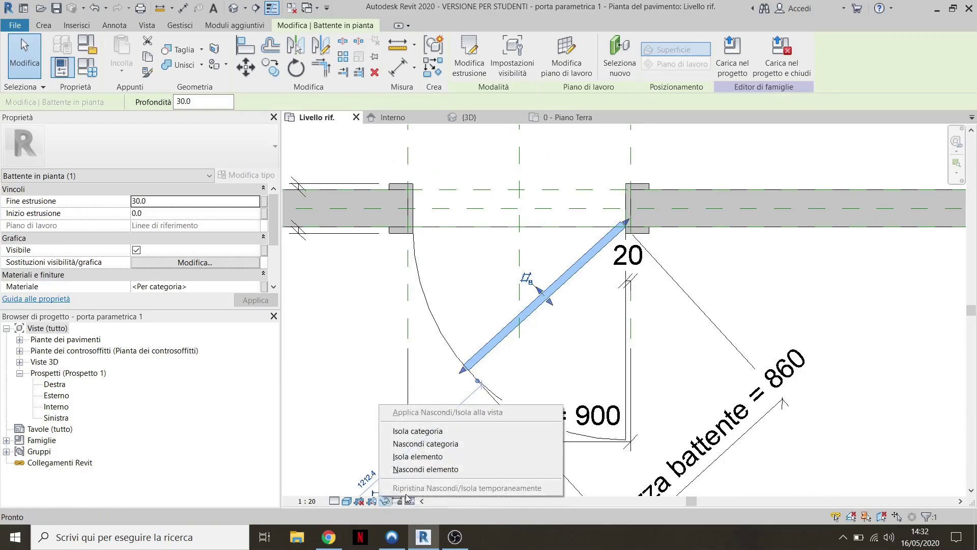
left_click(431, 472)
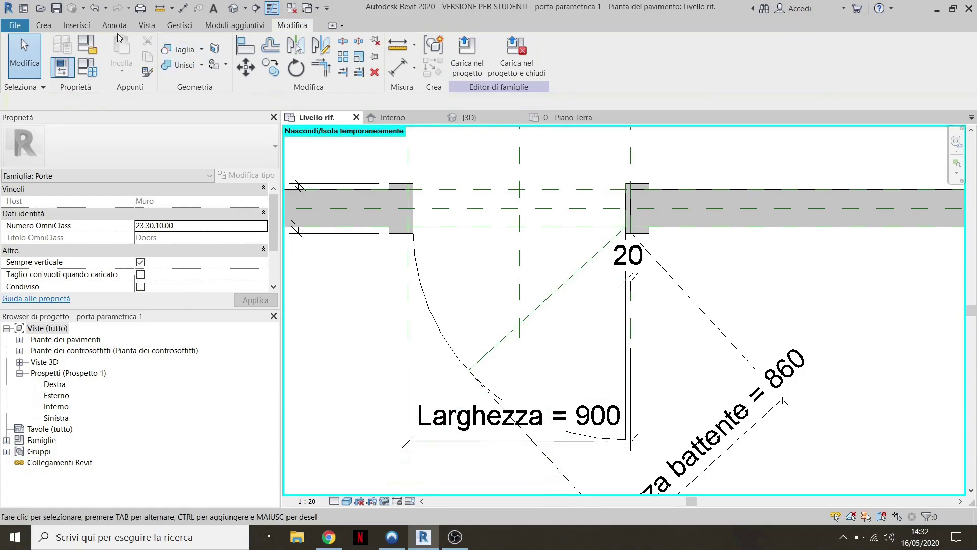
- Start an angular dimension from the Annota tools
left_click(114, 25)
left_click(100, 53)
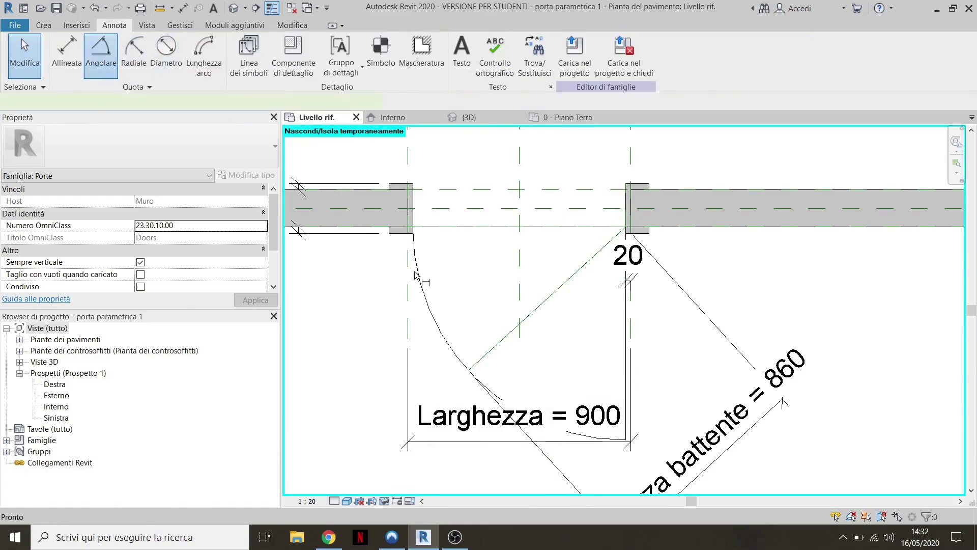
scroll(499, 236, "up", 2)
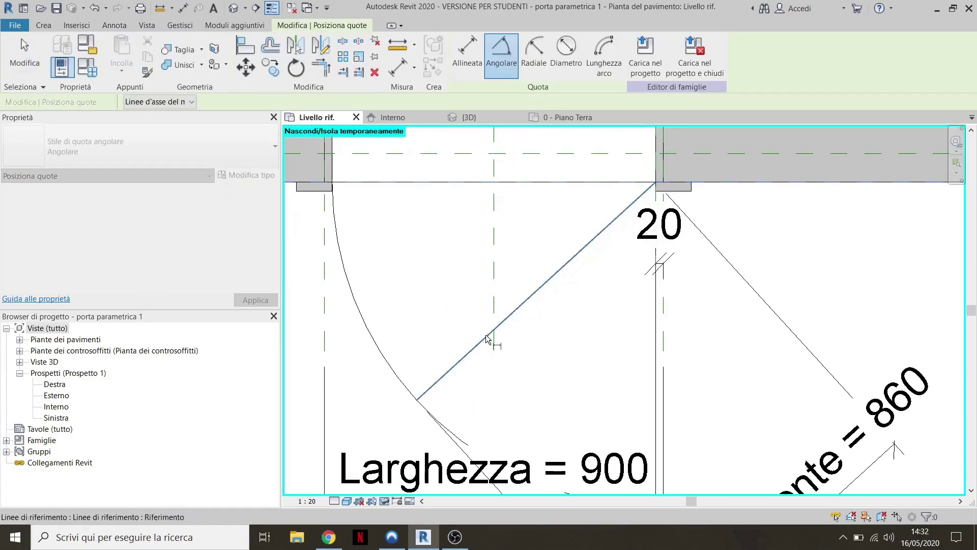
- Dimension the 42.37° opening angle and label it with new instance parameter 'angolo di apertura'
left_click(487, 339)
left_click(443, 182)
left_click(442, 244)
key("Escape")
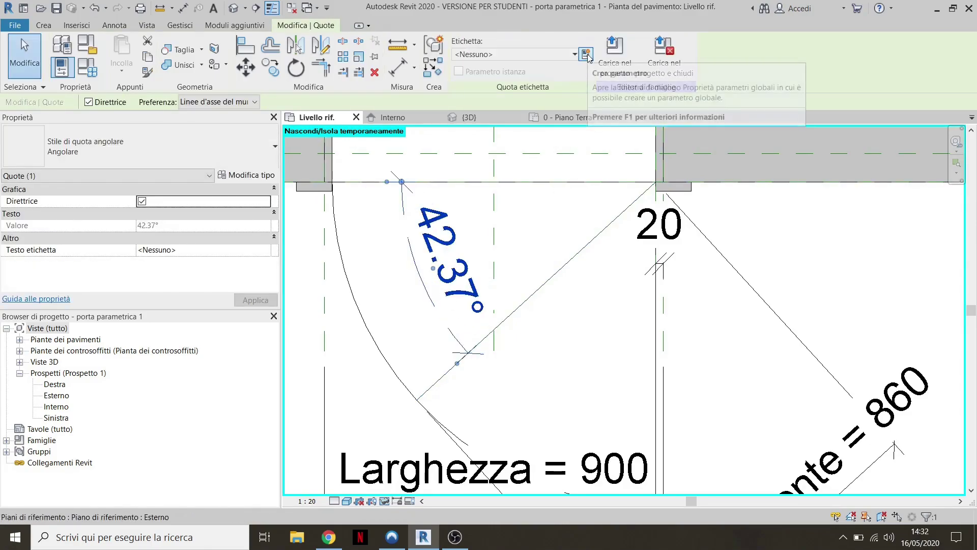
left_click(586, 54)
left_click(523, 276)
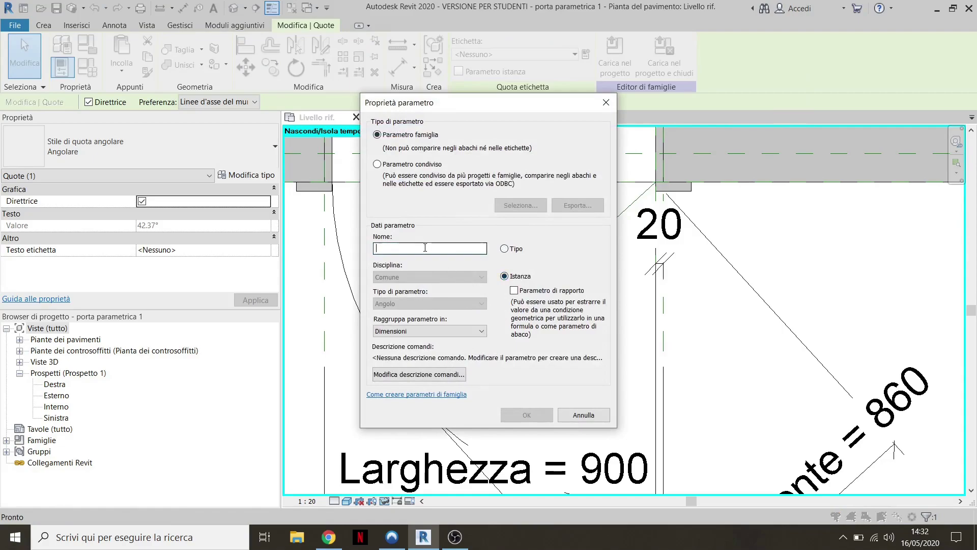
type("angolo")
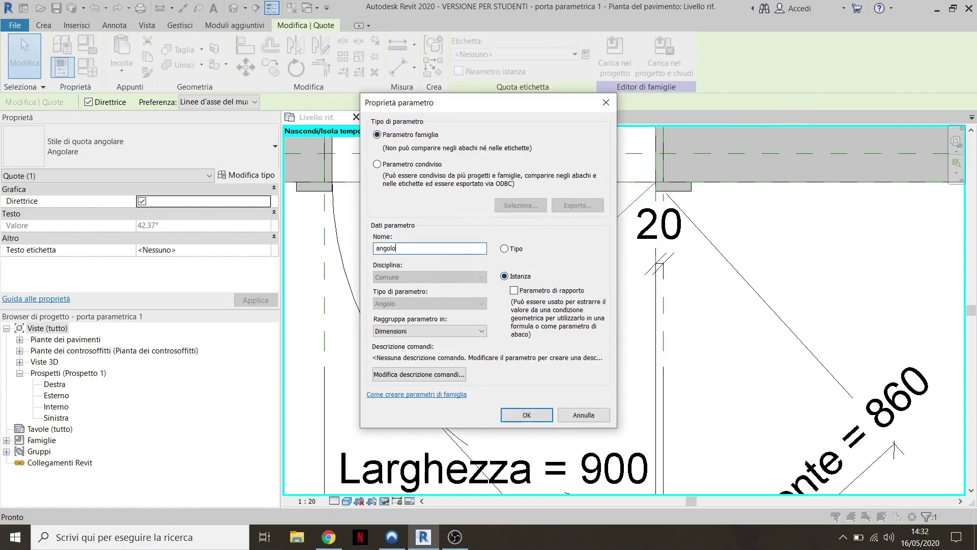
type(" di apertura")
left_click(528, 412)
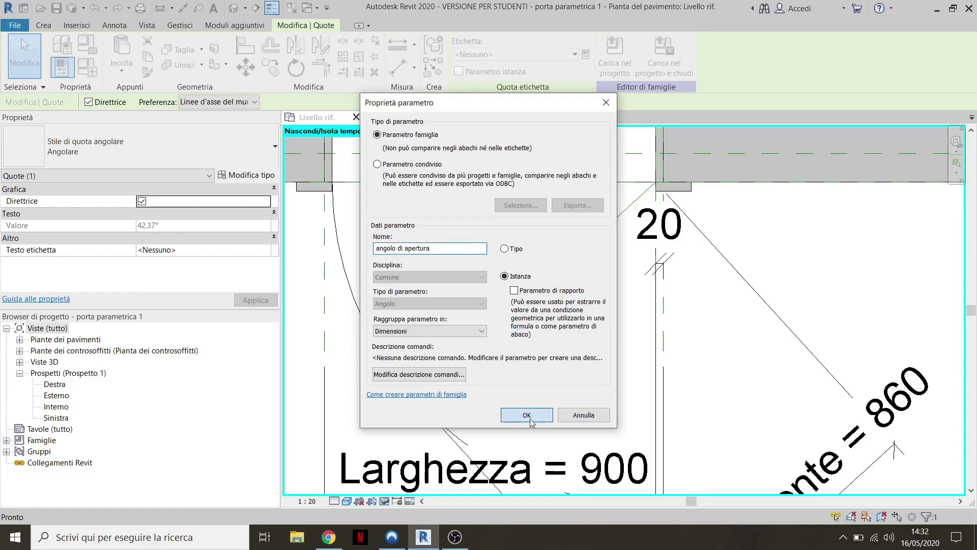
- Restore the temporarily hidden door leaf in the family plan
scroll(506, 262, "down", 2)
key("Escape")
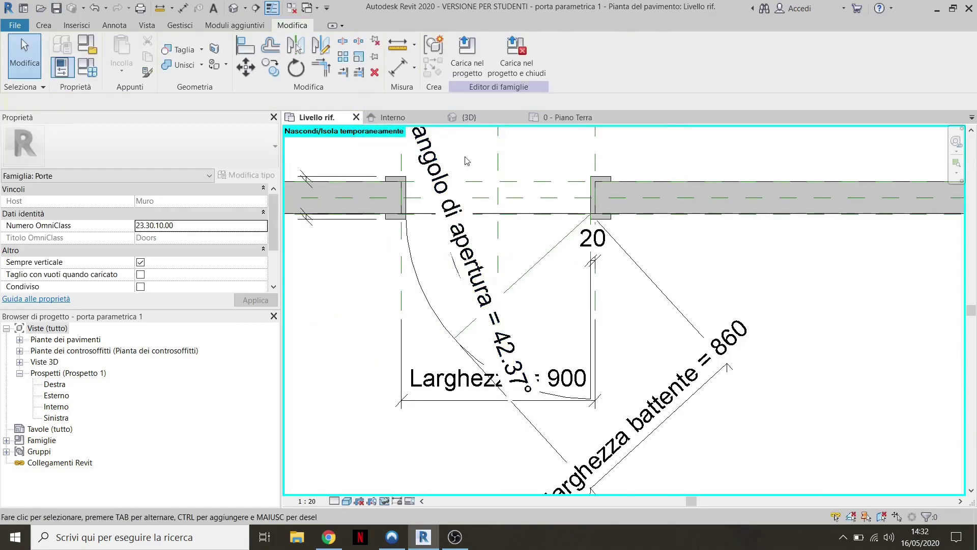
left_click(385, 502)
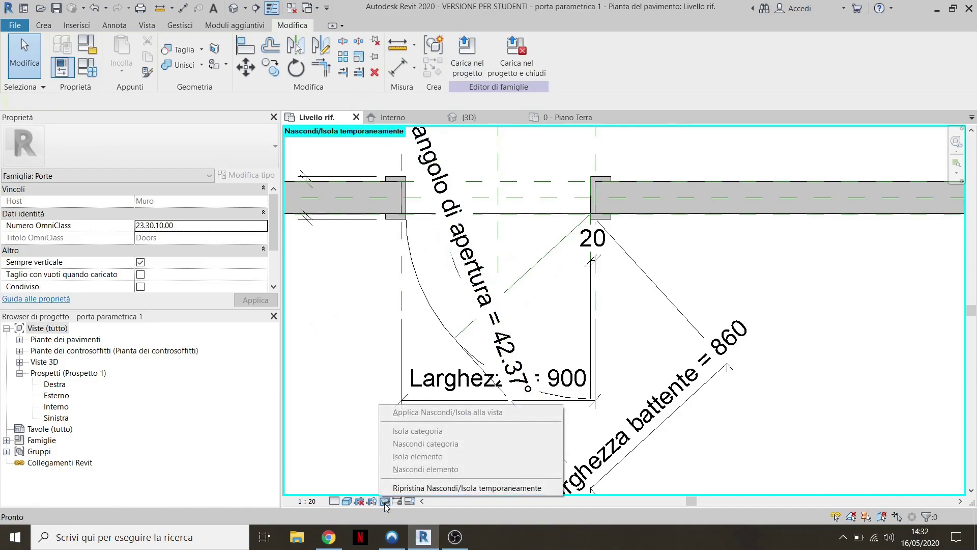
left_click(425, 487)
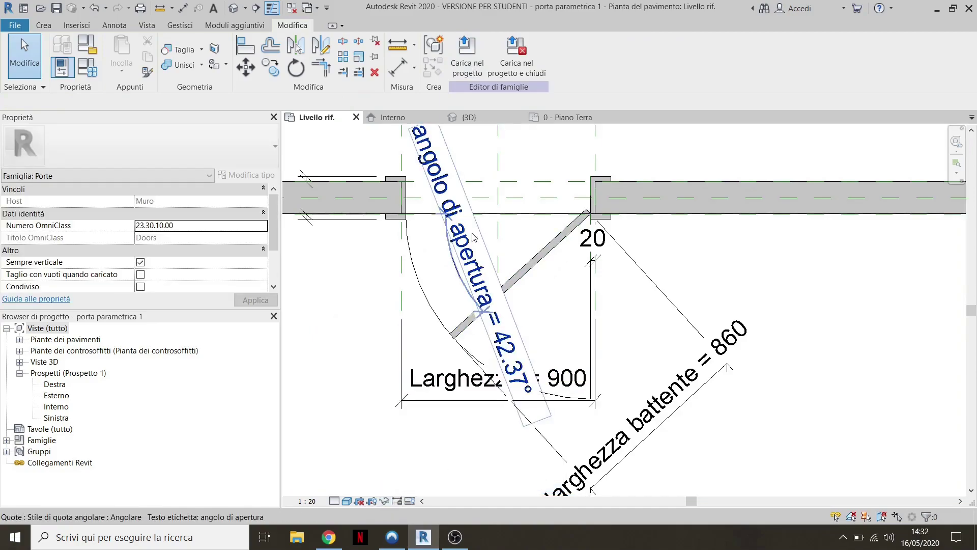
scroll(473, 236, "up", 1)
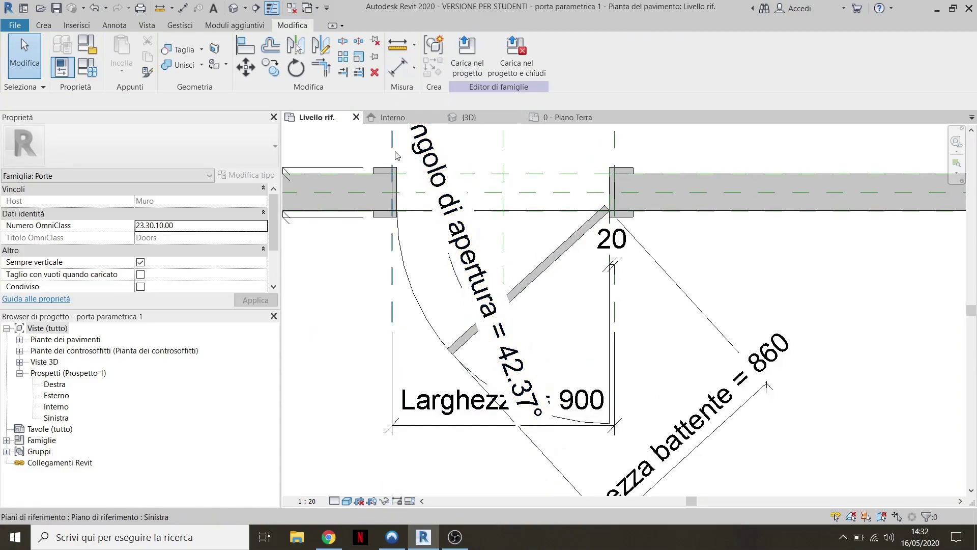
- Reload the family into the project, overwriting the existing version, and select the placed door
left_click(468, 56)
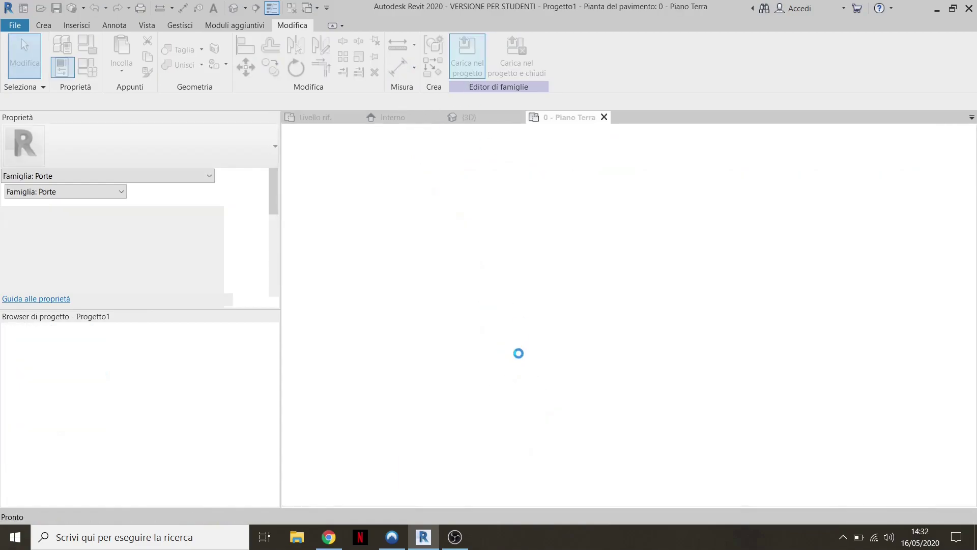
left_click(426, 268)
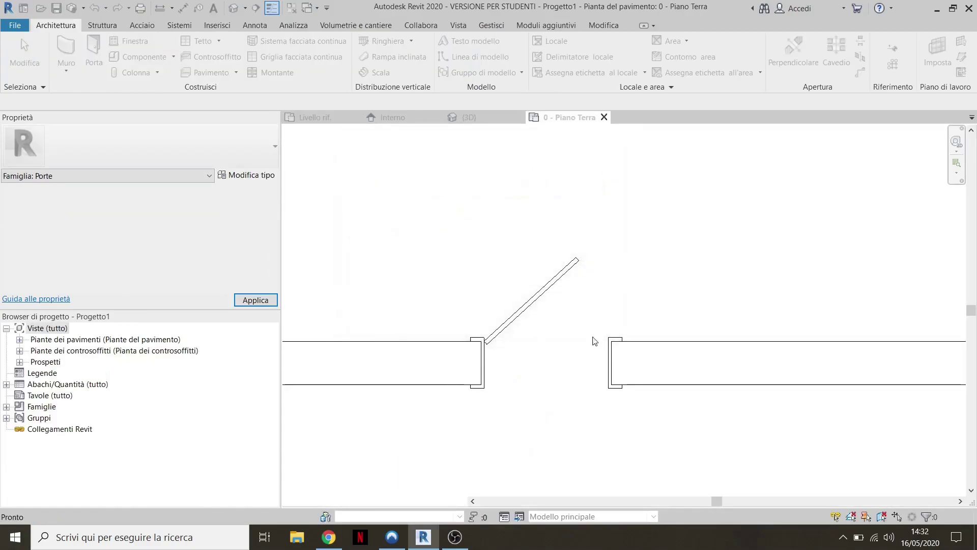
middle_click_drag(569, 302, 526, 247)
scroll(534, 306, "down", 1)
left_click(534, 306)
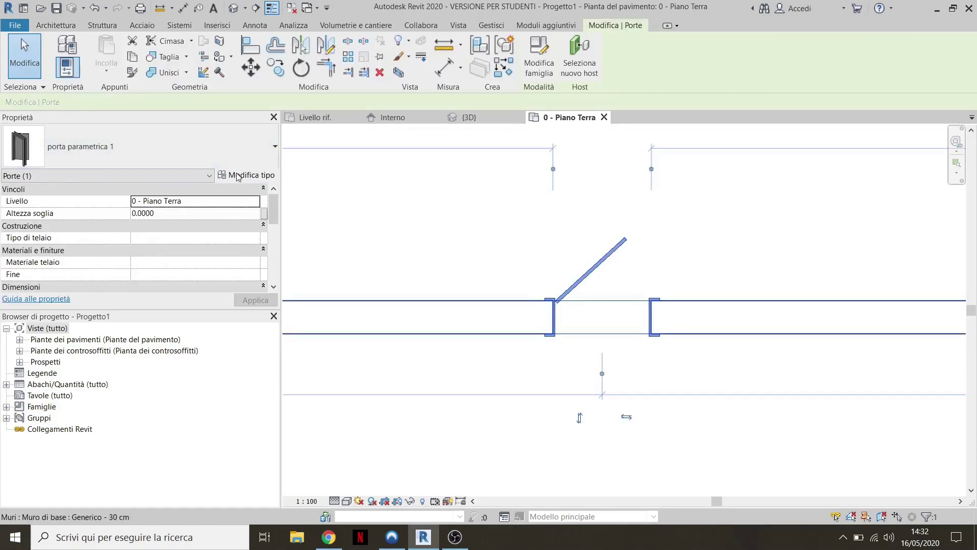
- Set the door's angolo di apertura to 90°
scroll(156, 239, "up", 1)
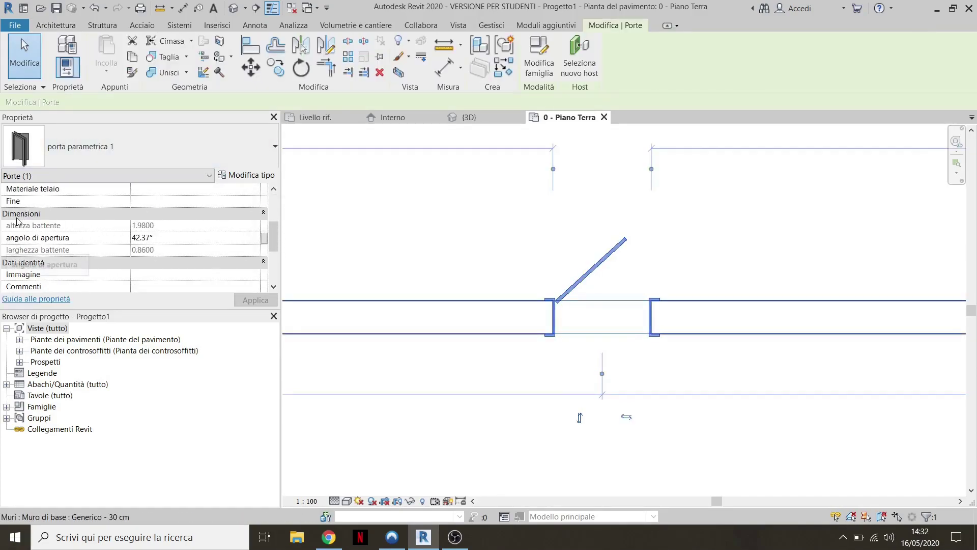
left_click(164, 238)
double_click(164, 238)
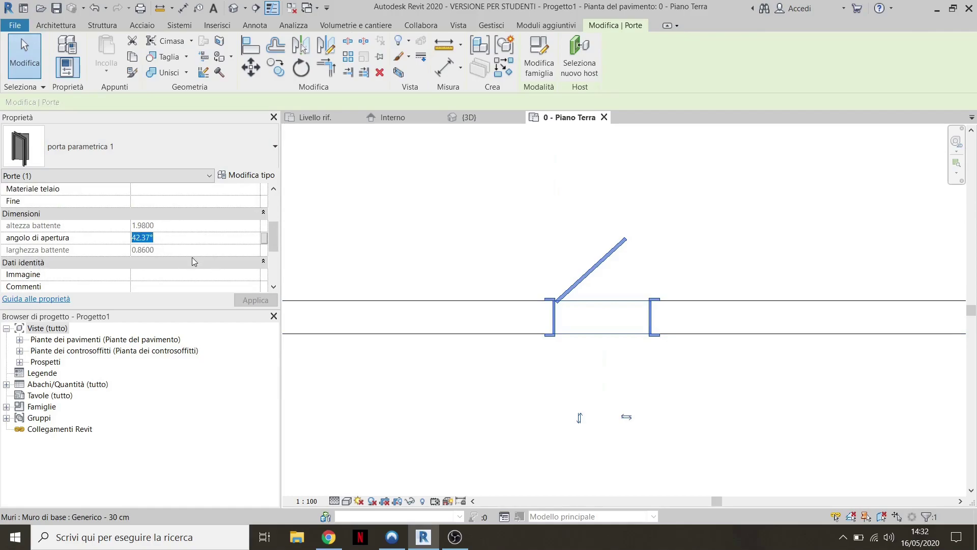
type("90")
key("Return")
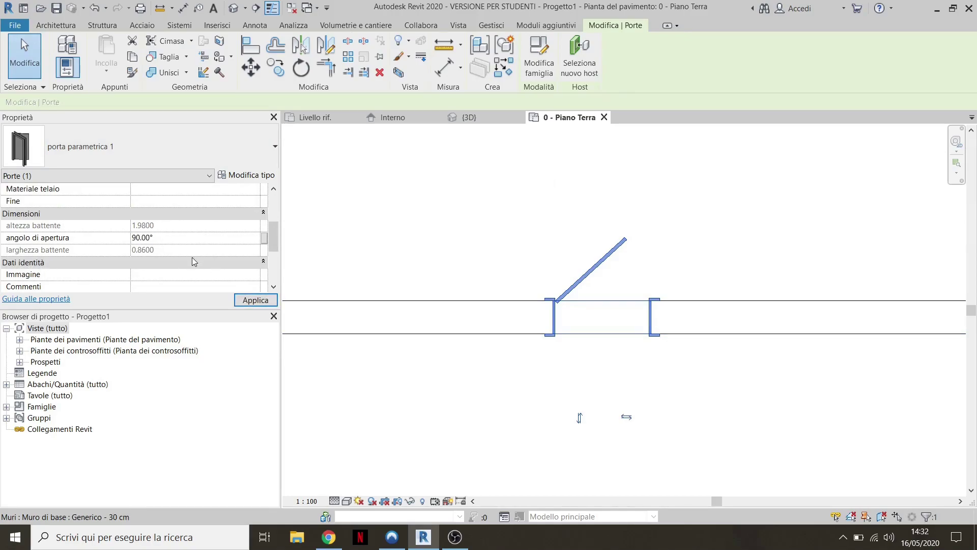
- Deselect the door, switch the plan's detail level to Basso and recentre on the door
left_click(583, 294)
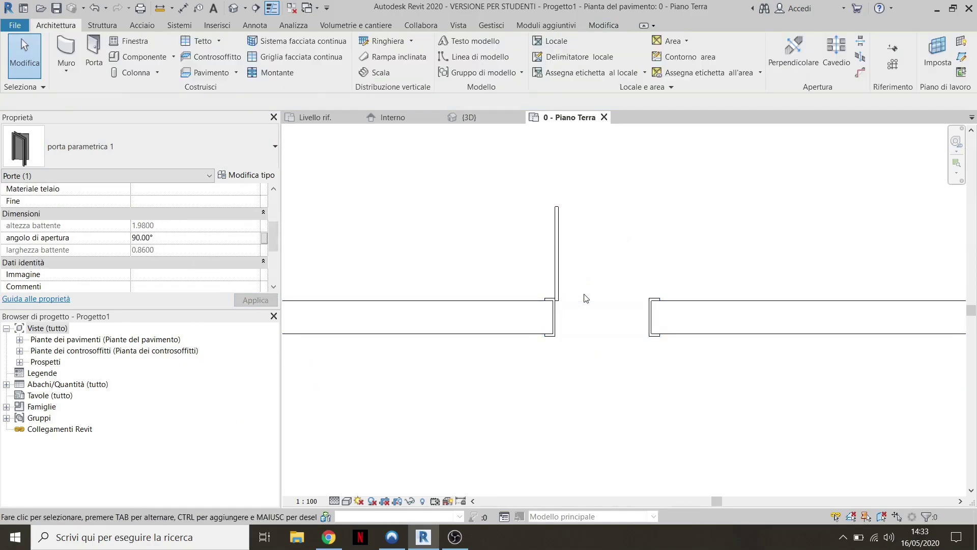
scroll(590, 290, "down", 1)
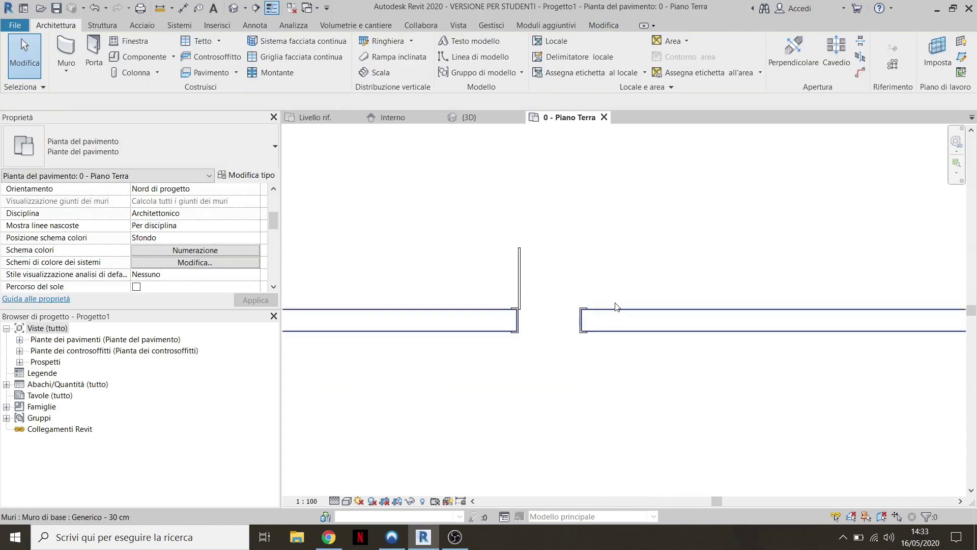
scroll(581, 285, "up", 1)
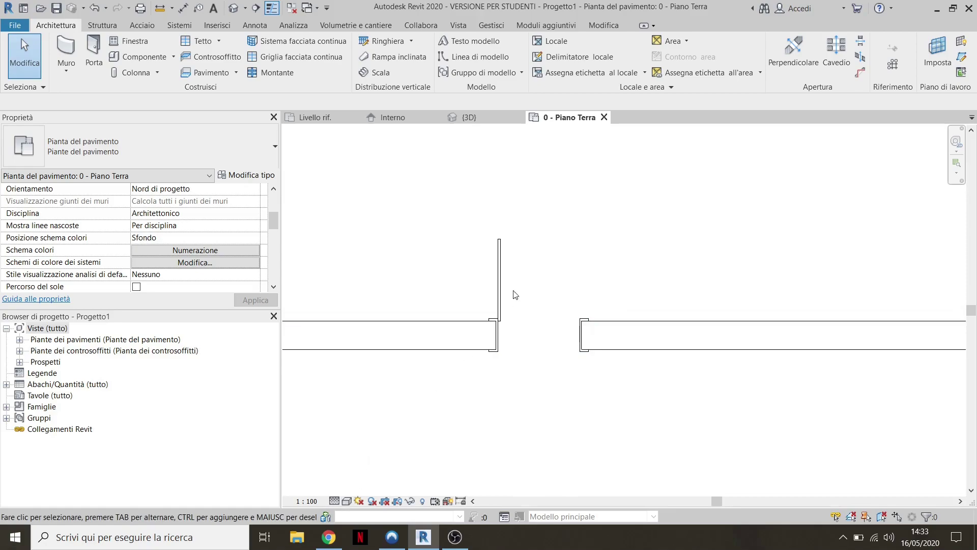
left_click(334, 501)
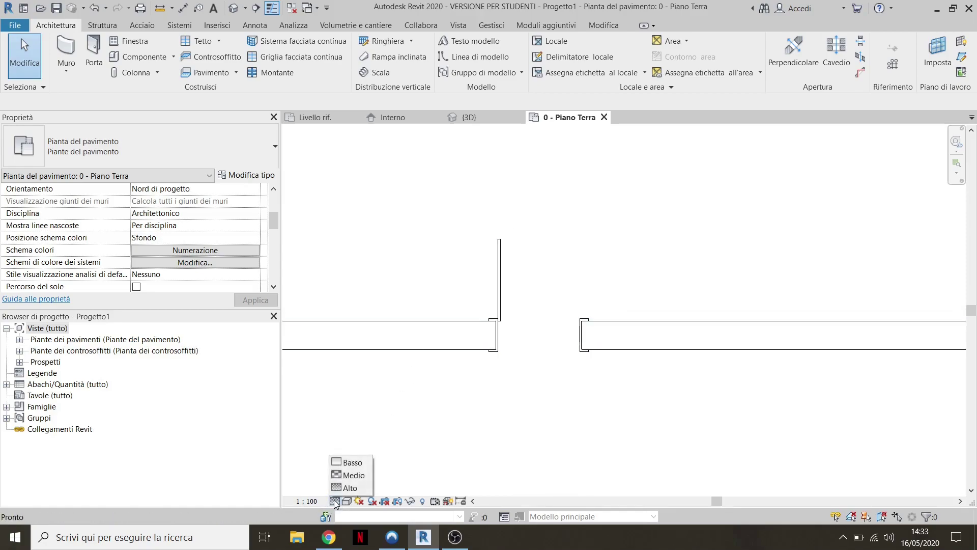
left_click(358, 462)
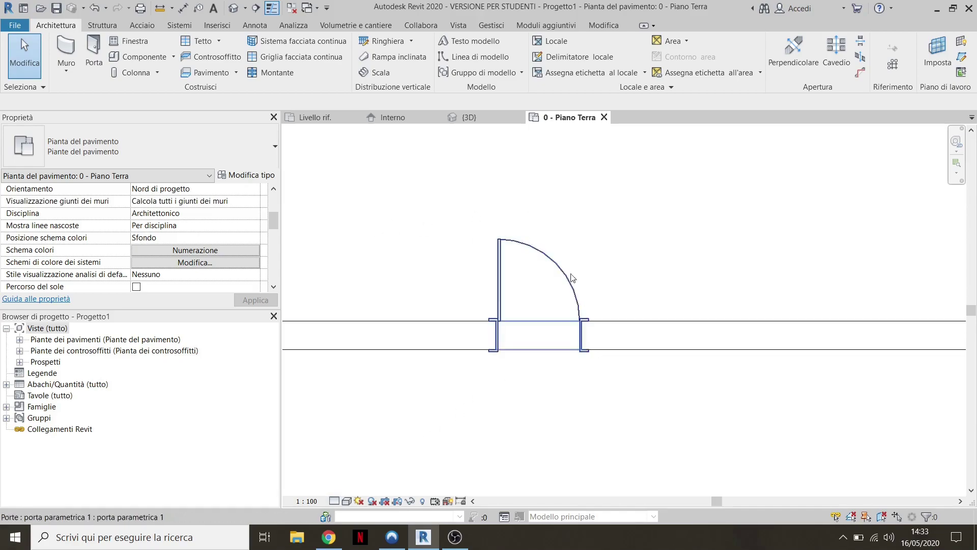
scroll(541, 234, "up", 1)
scroll(501, 209, "up", 2)
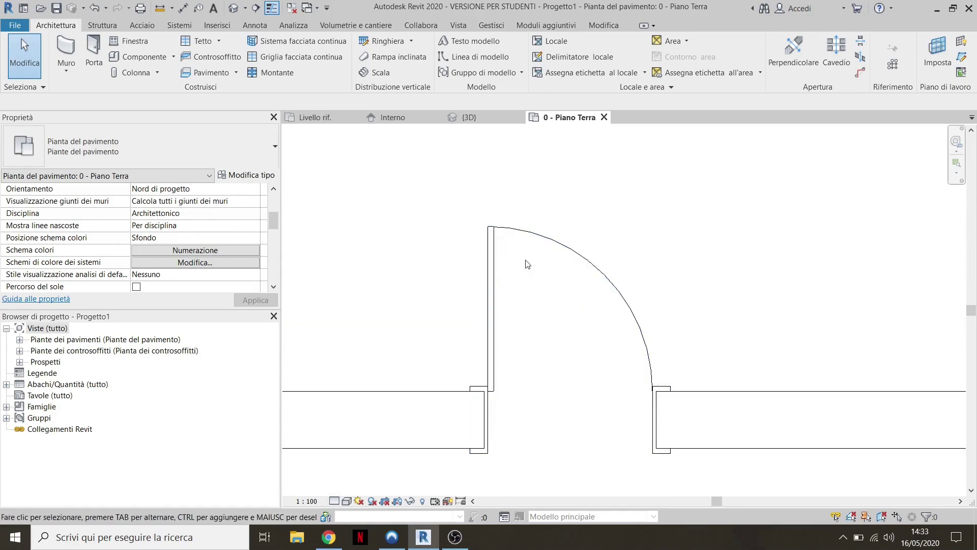
scroll(493, 273, "down", 1)
middle_click_drag(501, 262, 749, 232)
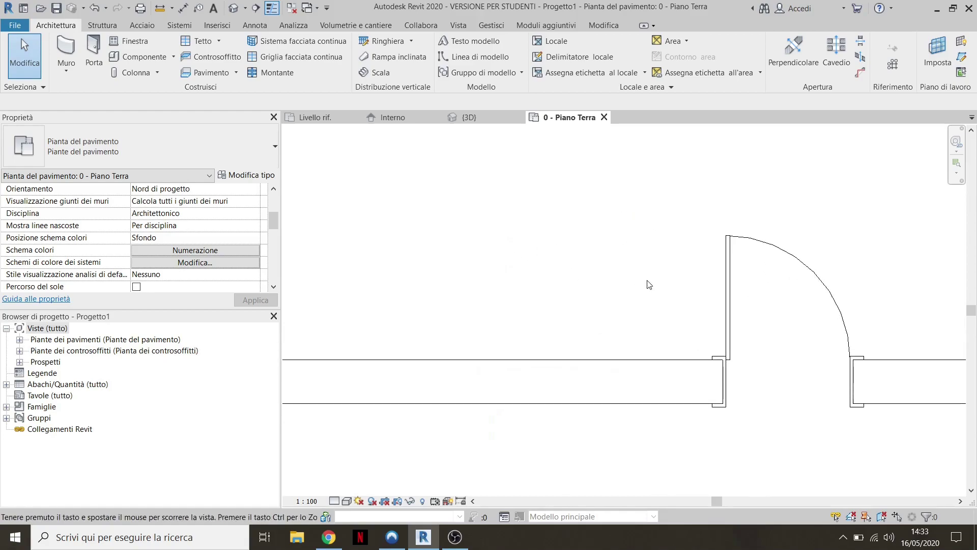
scroll(17, 252, "up", 2)
scroll(176, 239, "up", 2)
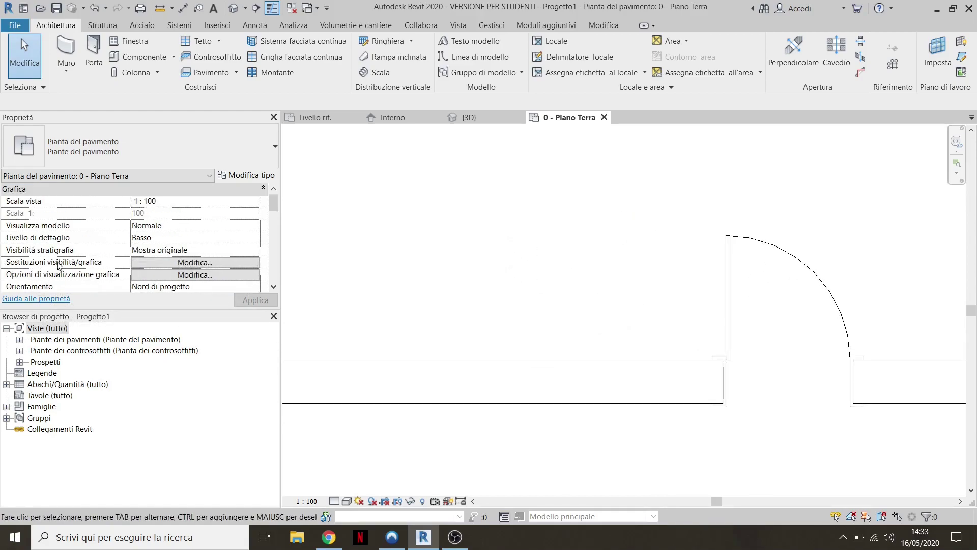
- Toggle the Porte subcategory Battente in pianta in the plan's Visibility/Graphics overrides
left_click(195, 263)
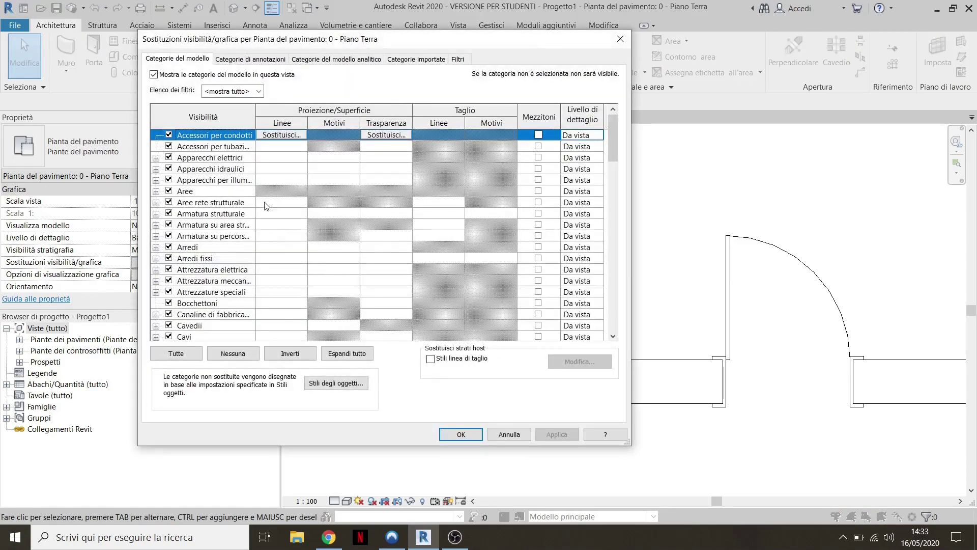
scroll(246, 242, "down", 10)
left_click(186, 258)
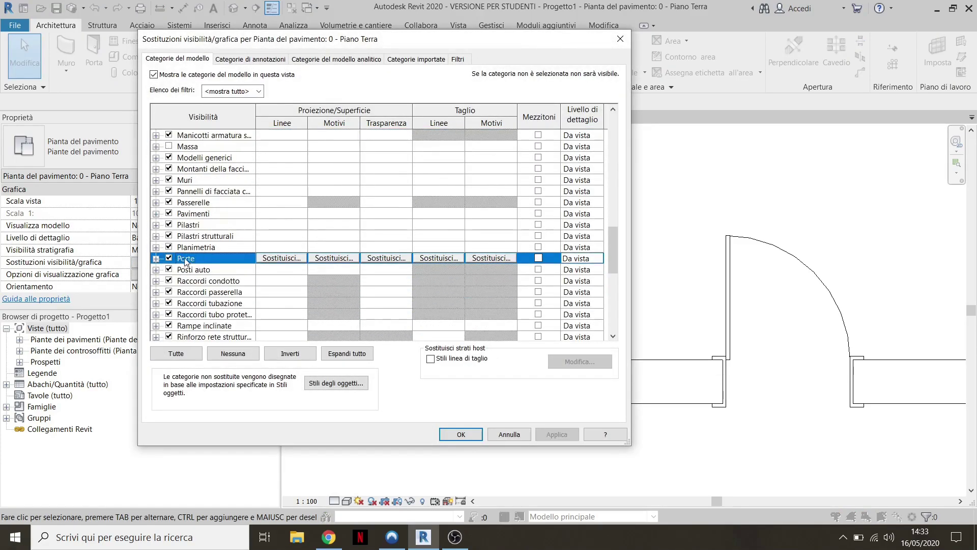
left_click(157, 259)
left_click(192, 269)
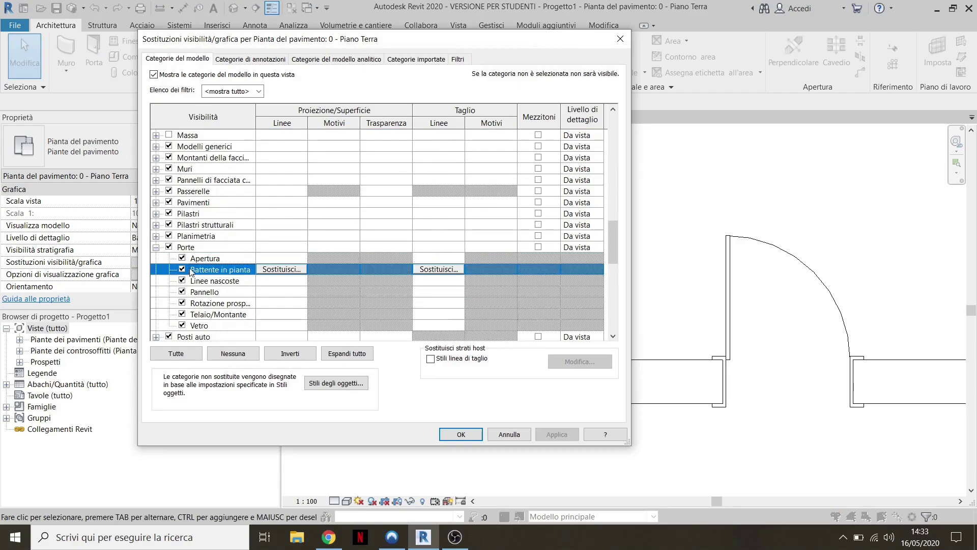
left_click(460, 434)
scroll(580, 321, "down", 2)
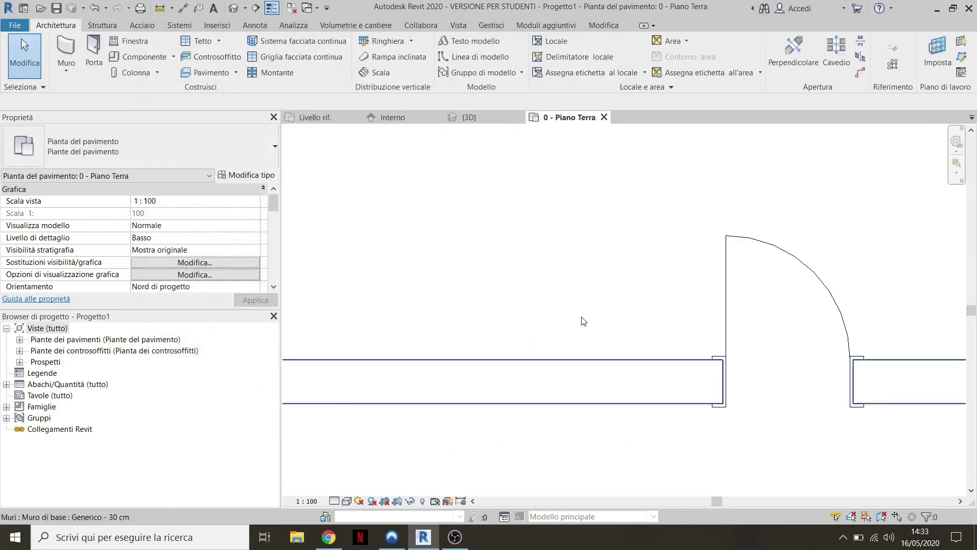
middle_click_drag(580, 320, 435, 272)
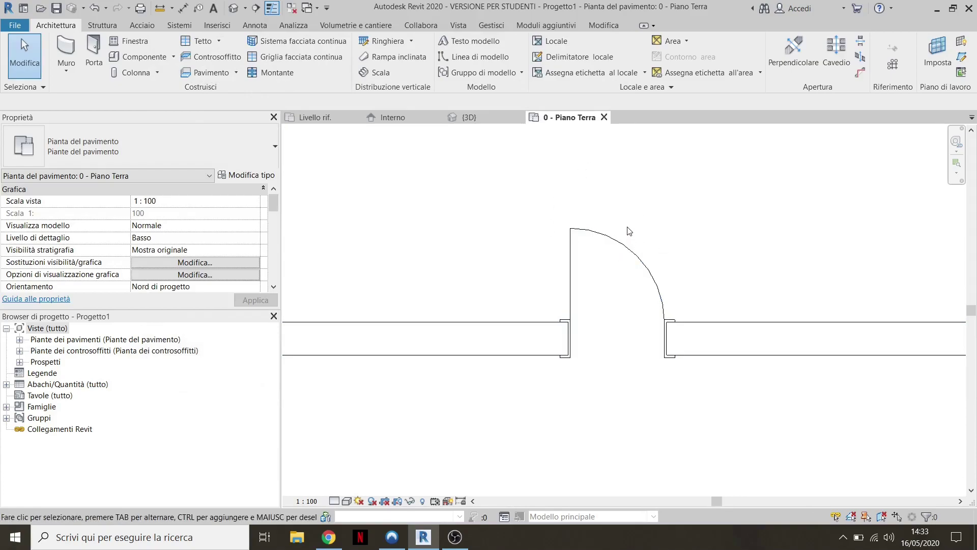
scroll(590, 230, "down", 1)
mouse_move(589, 230)
middle_mouse_down()
mouse_move(539, 243)
mouse_move(849, 234)
middle_mouse_up()
scroll(524, 233, "up", 1)
- Re-enable Battente in pianta so the swing shows, then return to the family's Livello rif. plan
left_click(176, 262)
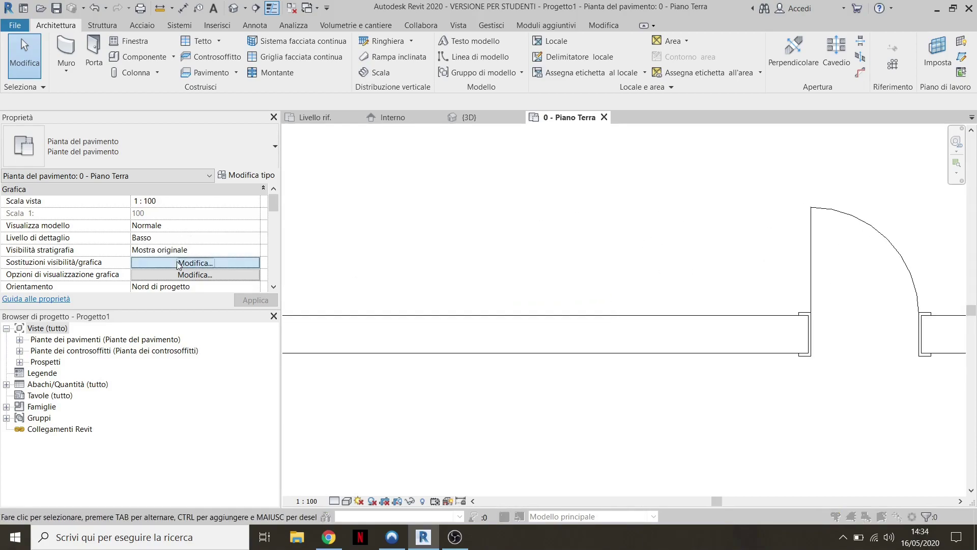
scroll(182, 312, "down", 10)
left_click(182, 313)
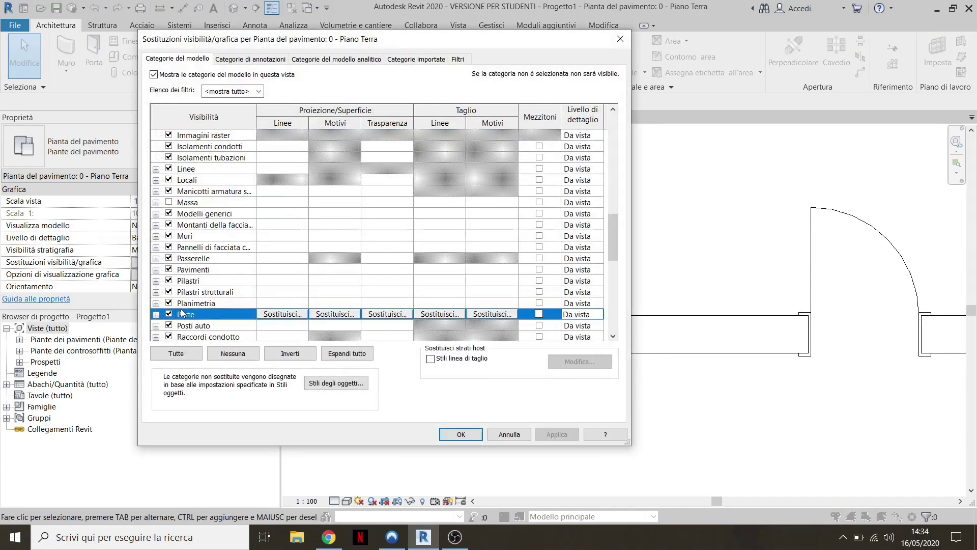
left_click(155, 314)
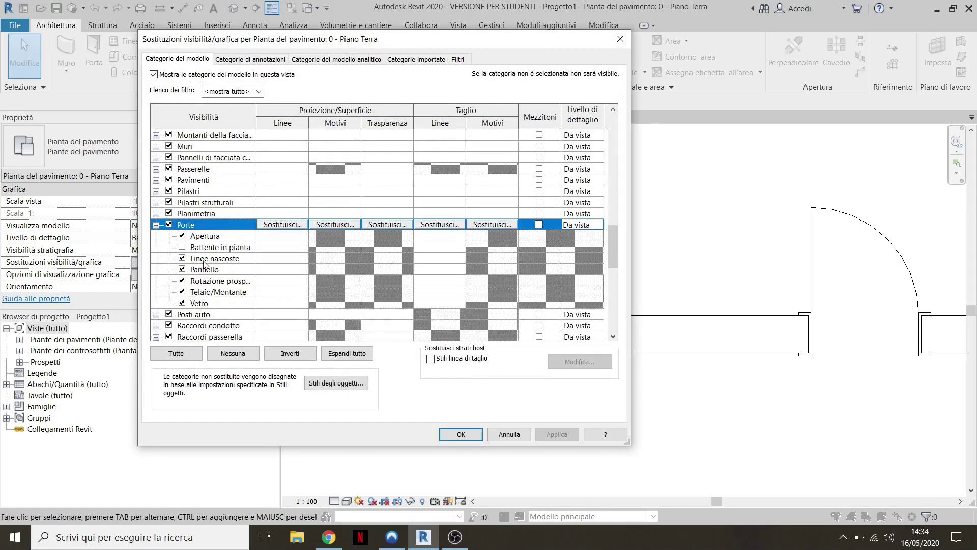
left_click(206, 250)
left_click(461, 434)
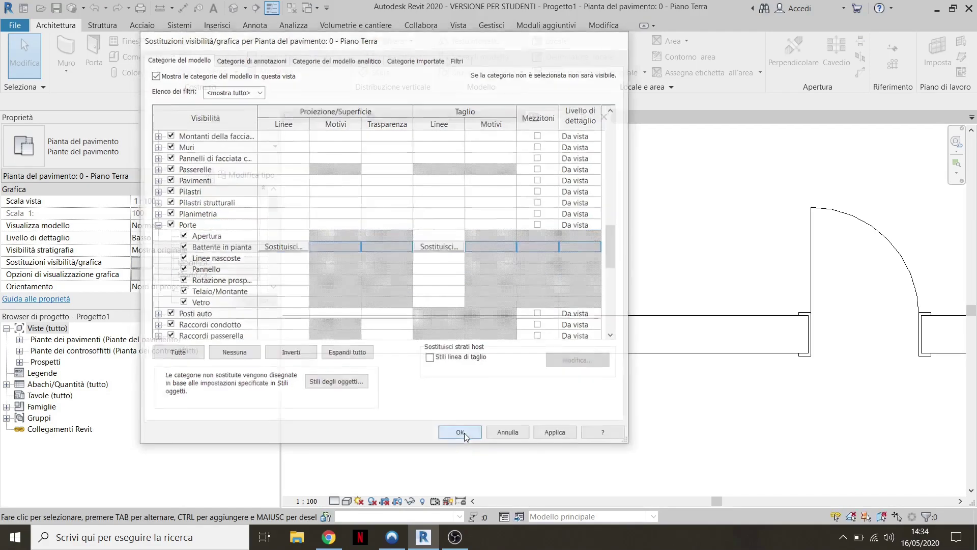
key("ctrl+Tab")
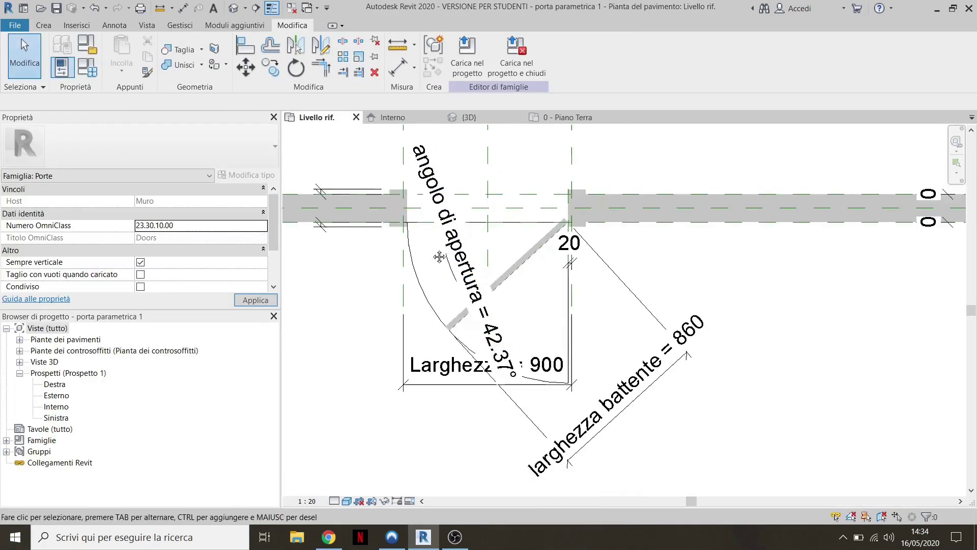
- Zoom to the door frame and select both Telaio/Montante jambs
middle_click_drag(565, 214, 543, 260)
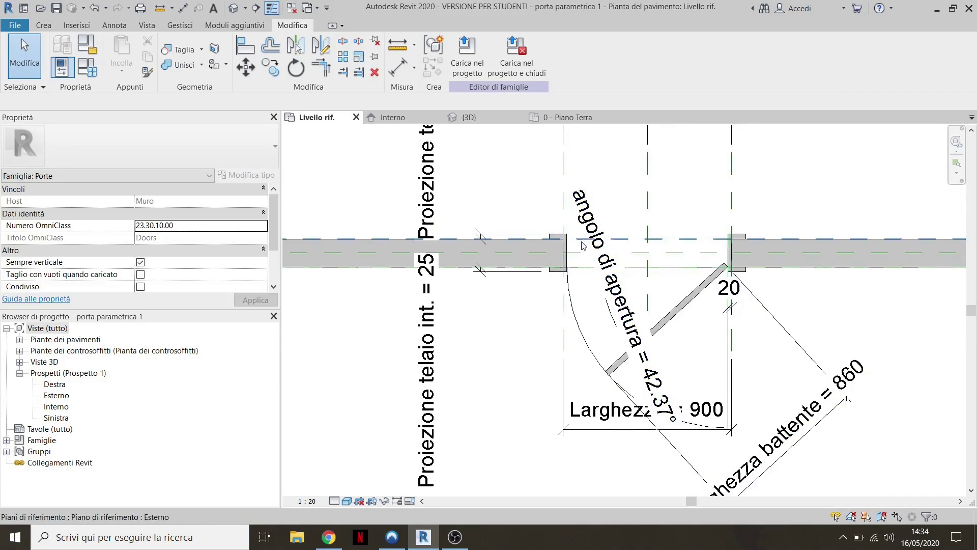
middle_click_drag(575, 241, 495, 235)
scroll(494, 235, "up", 2)
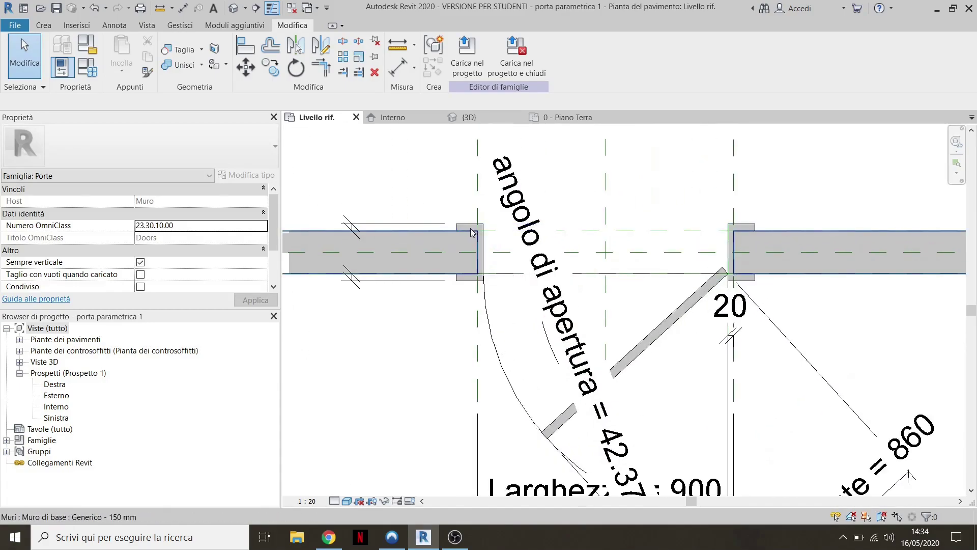
left_click(471, 232)
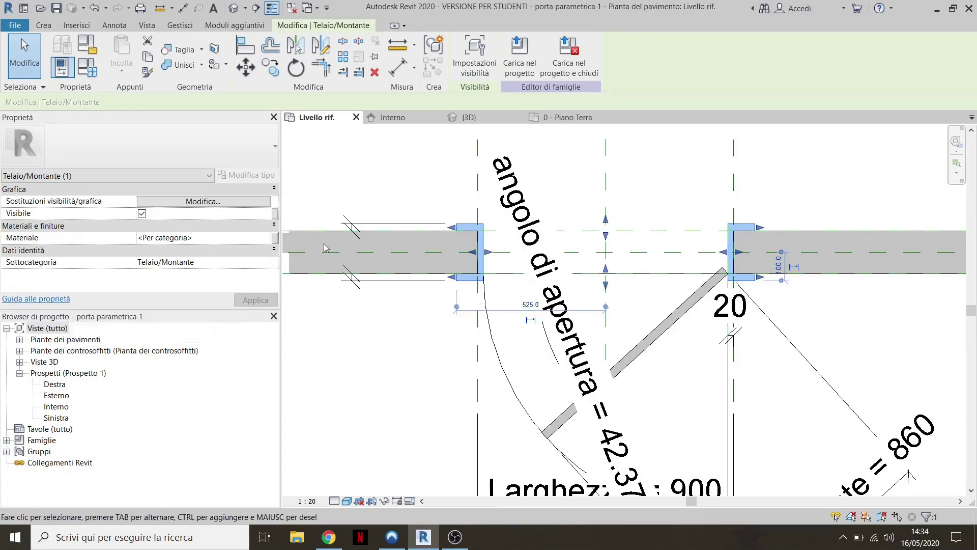
- Link the frame Materiale to new instance parameter 'materiale telaio' under Materiali e finiture
left_click(275, 239)
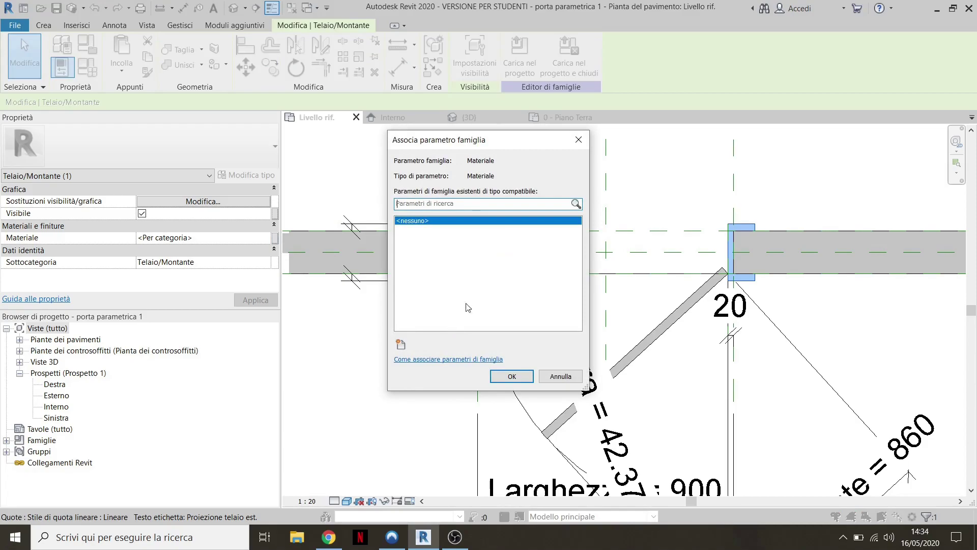
left_click(406, 348)
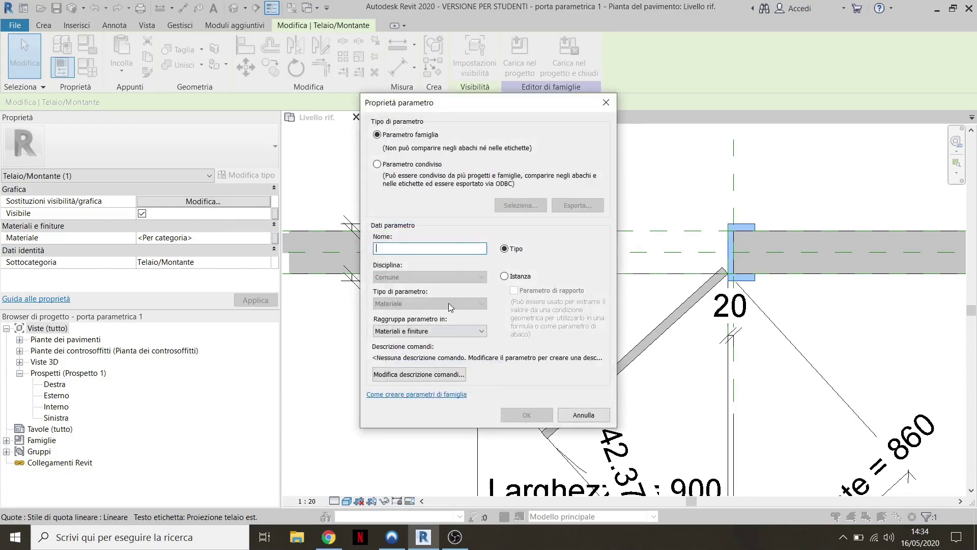
left_click(525, 278)
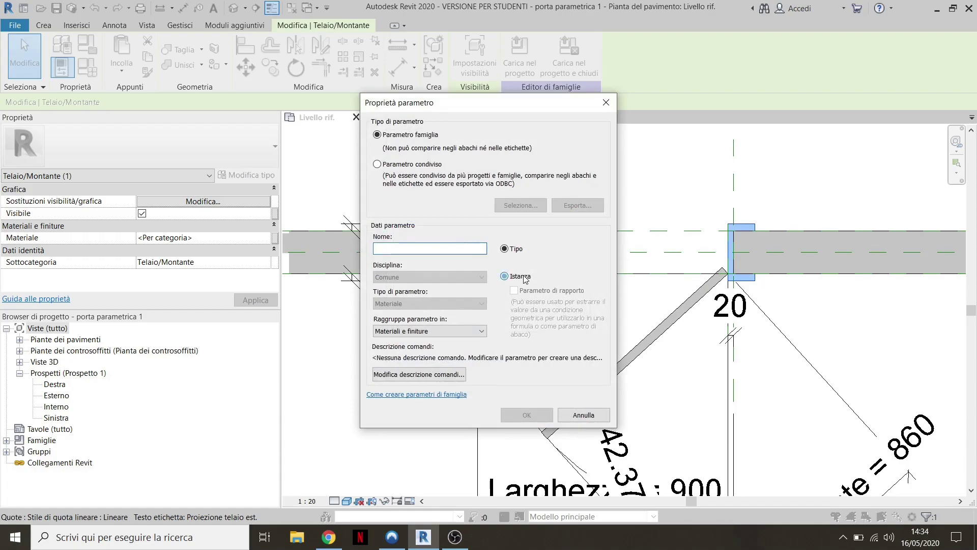
left_click(413, 251)
type("Ma")
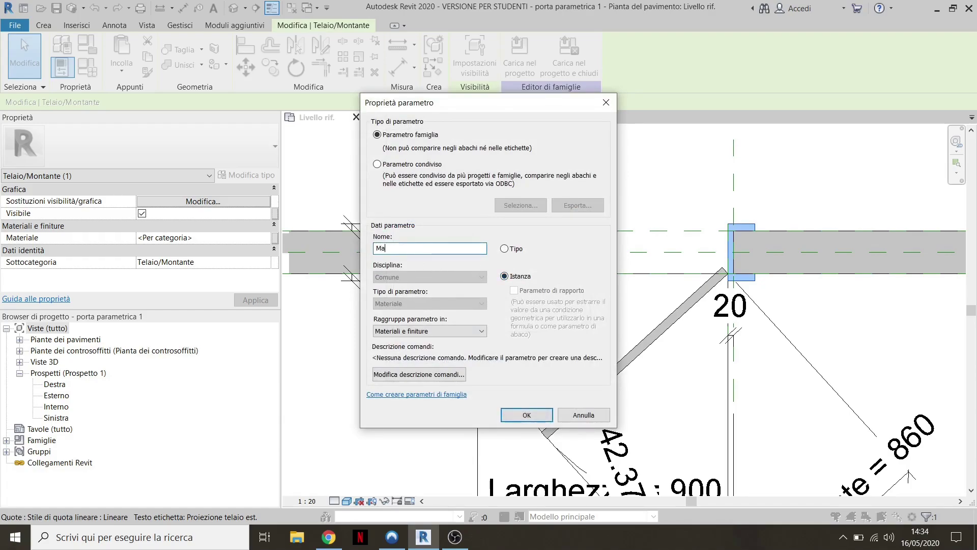
key("BackSpace")
key("BackSpace")
key("BackSpace")
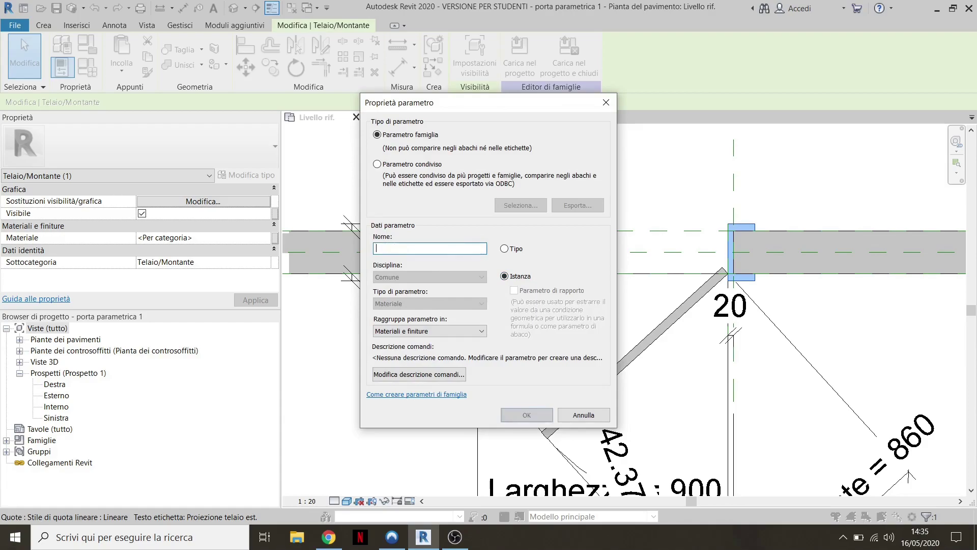
type("materiale telaio")
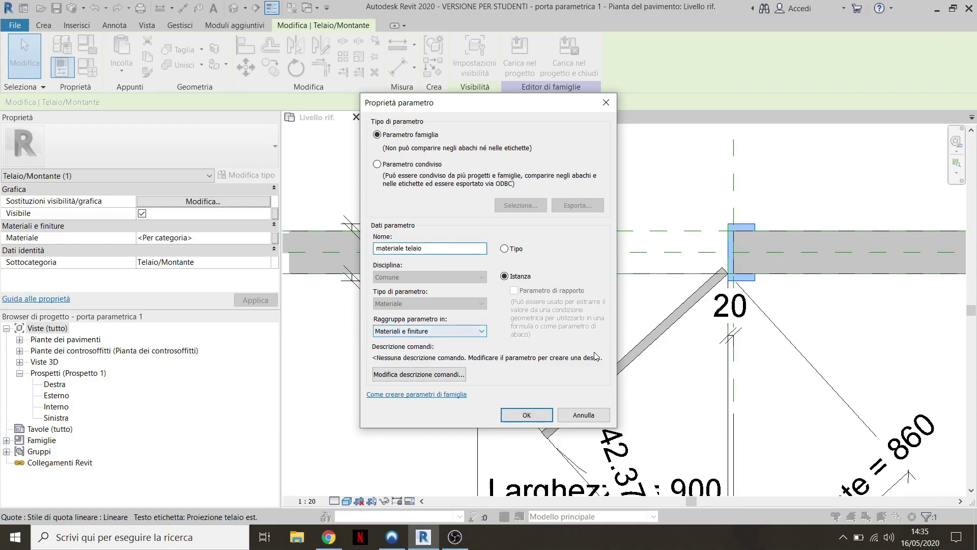
left_click(526, 414)
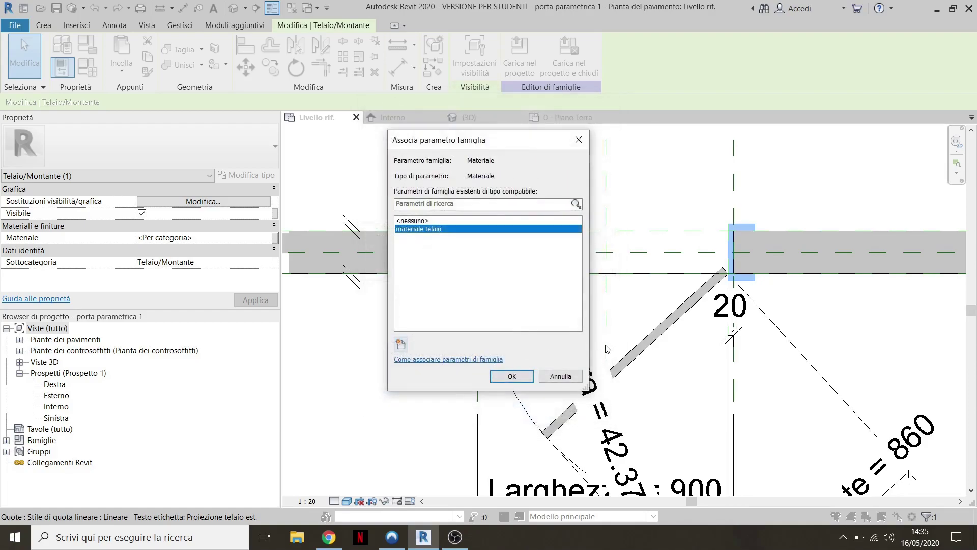
left_click(512, 376)
key("Escape")
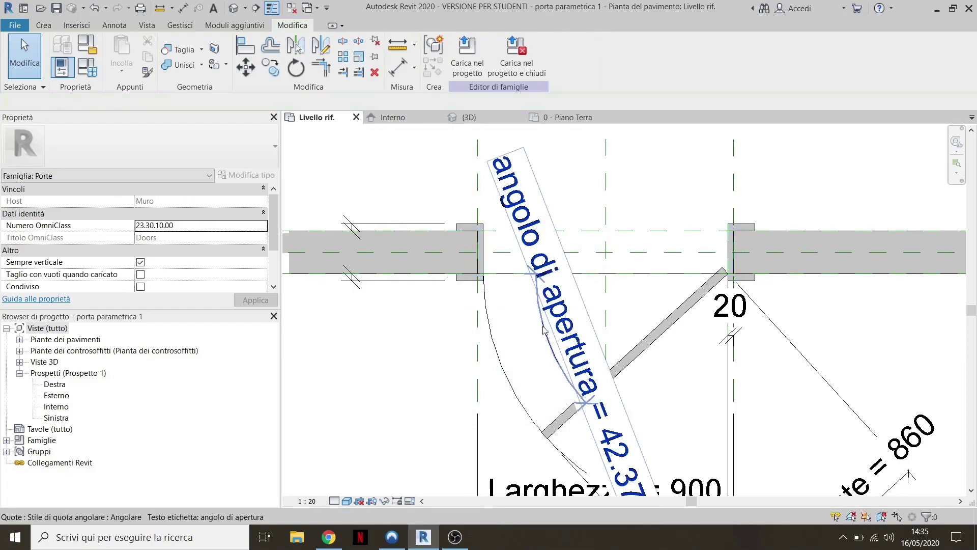
scroll(462, 288, "down", 2)
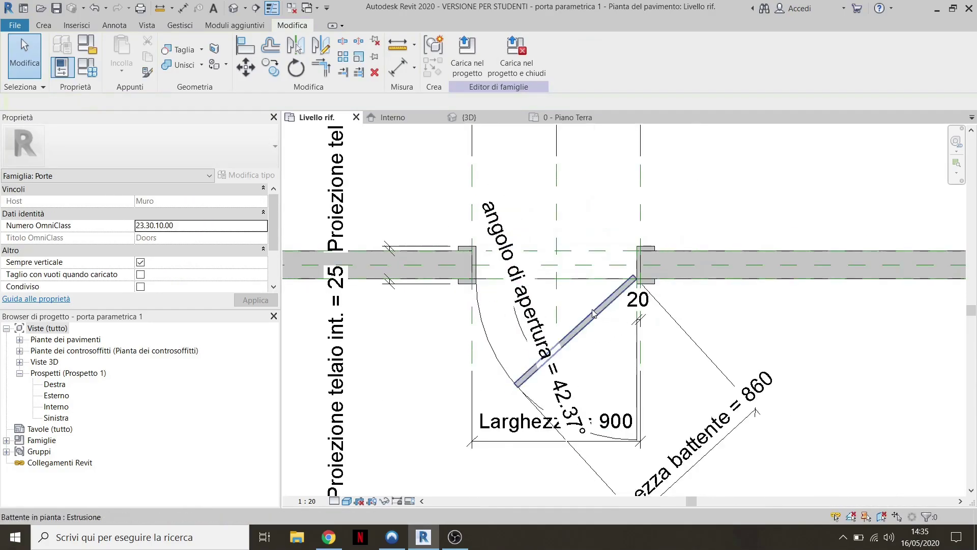
- Select the Battente in pianta leaf and link its Materiale to new parameter 'materiale battente'
left_click(594, 313)
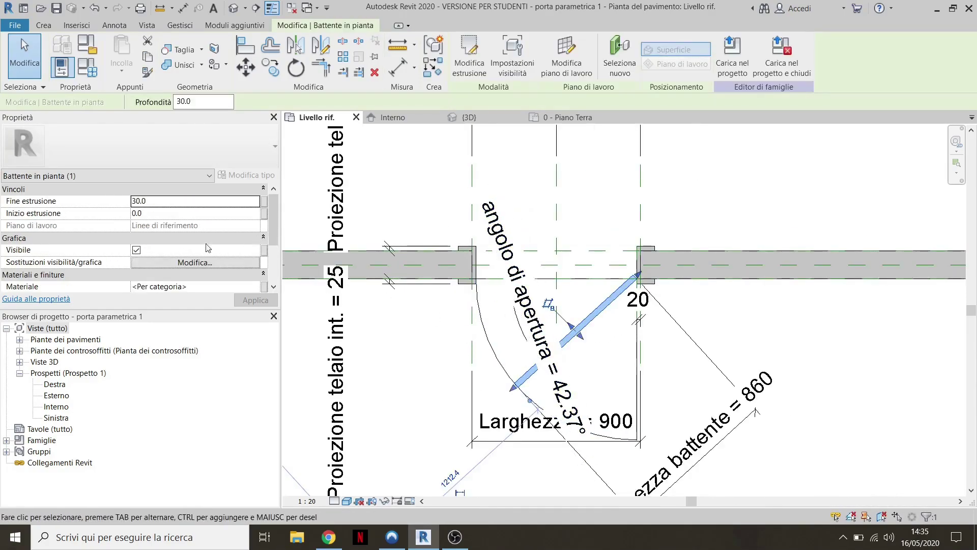
scroll(107, 252, "down", 1)
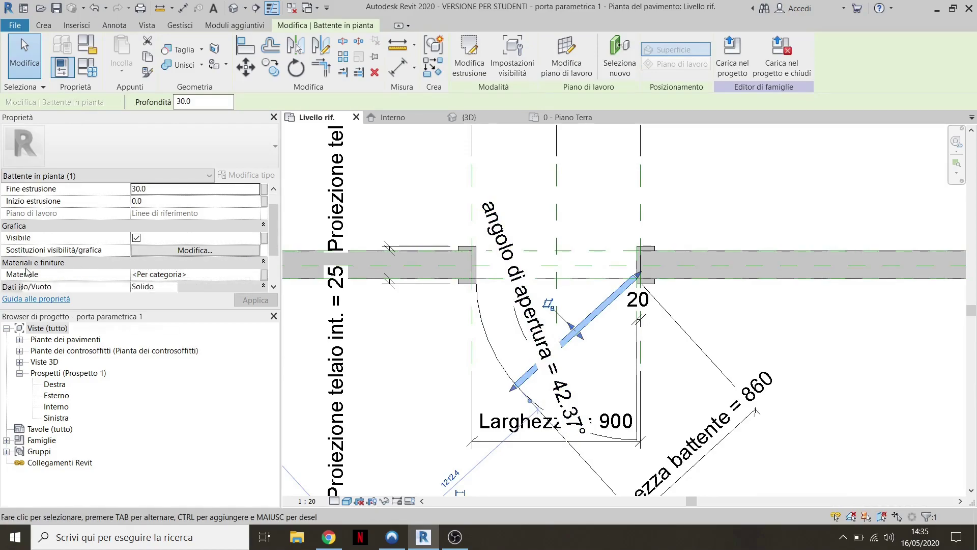
scroll(22, 246, "down", 3)
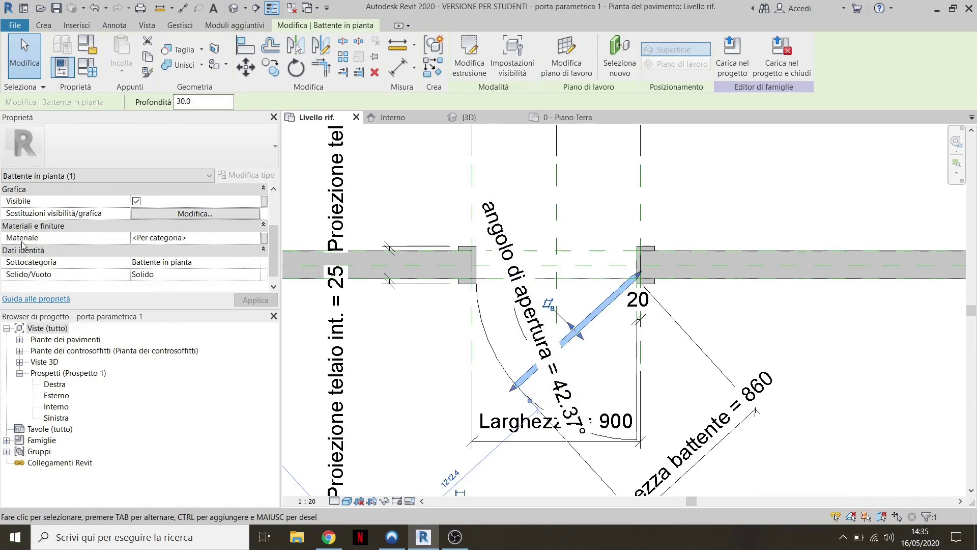
left_click(264, 238)
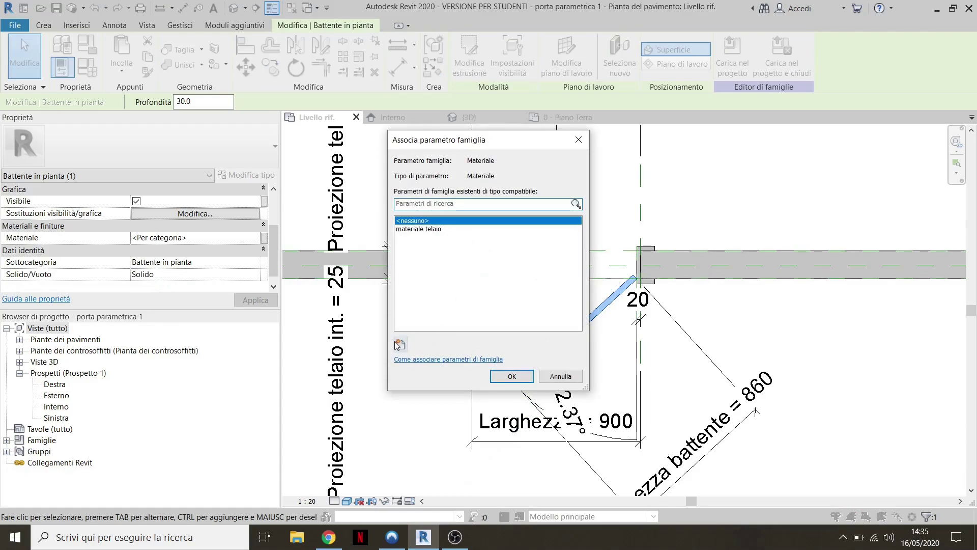
left_click(400, 345)
type("materiale battente")
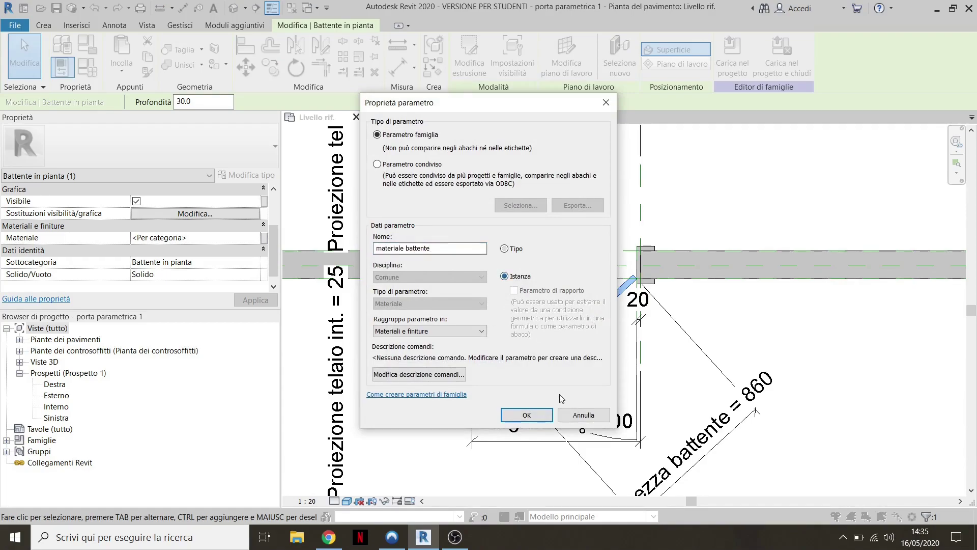
left_click(550, 417)
left_click(510, 376)
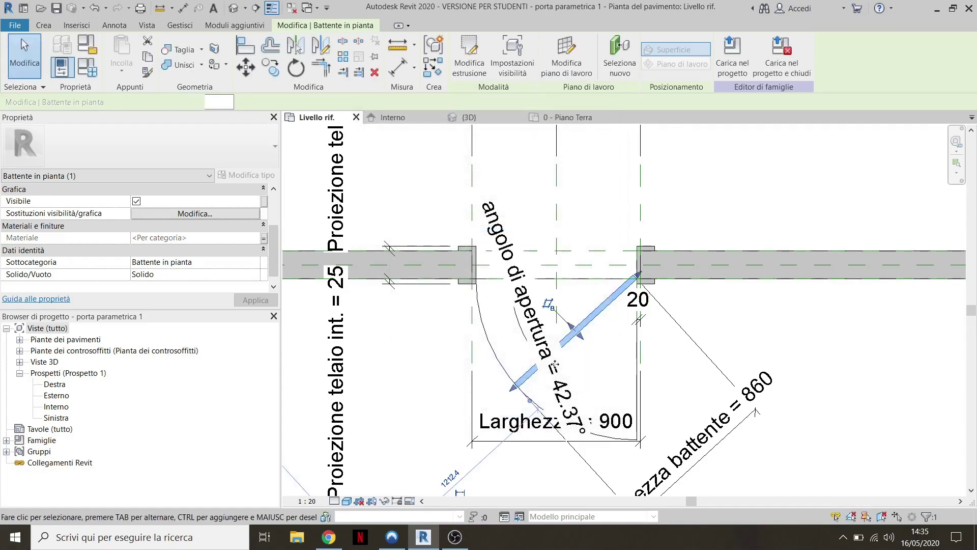
key("Escape")
- Reload the family, overwriting the existing version and parameter values, and select the placed door
left_click(481, 73)
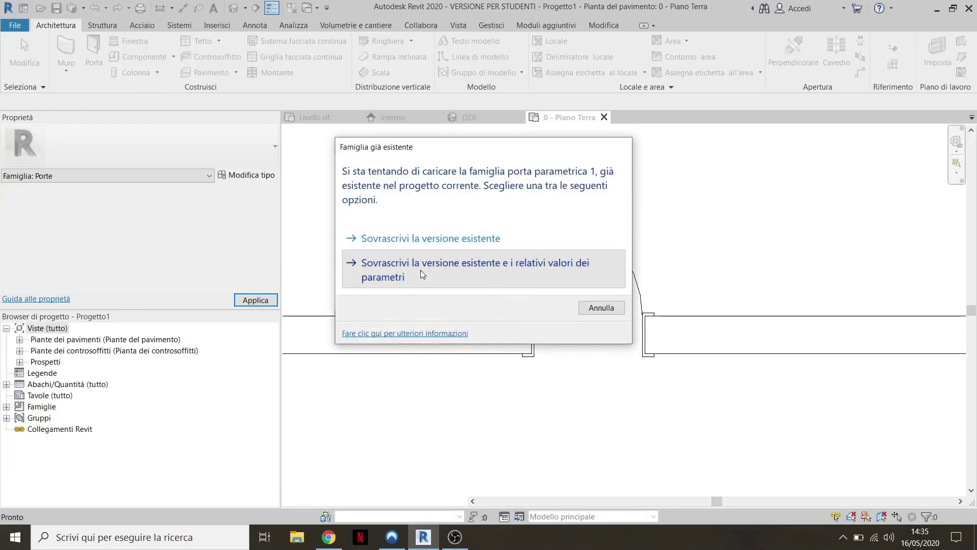
left_click(422, 271)
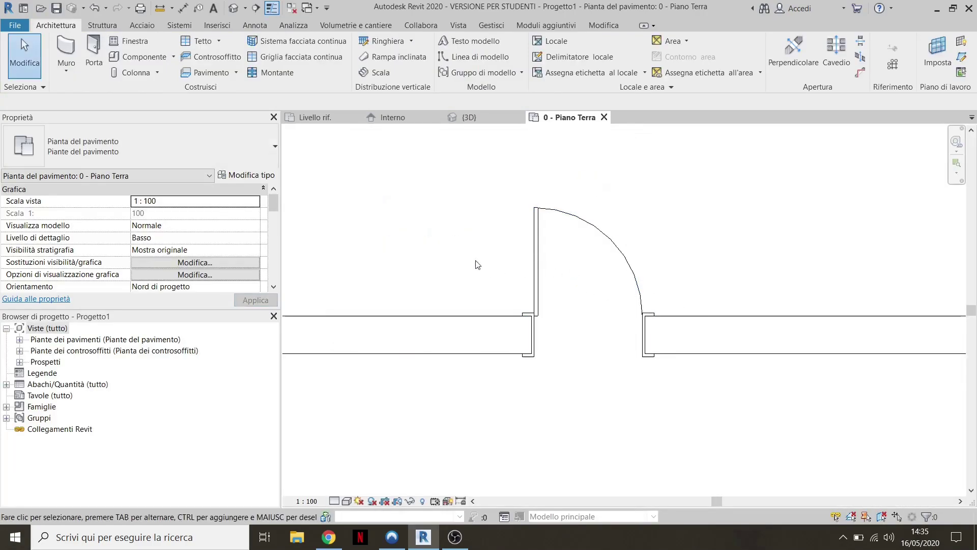
left_click(592, 227)
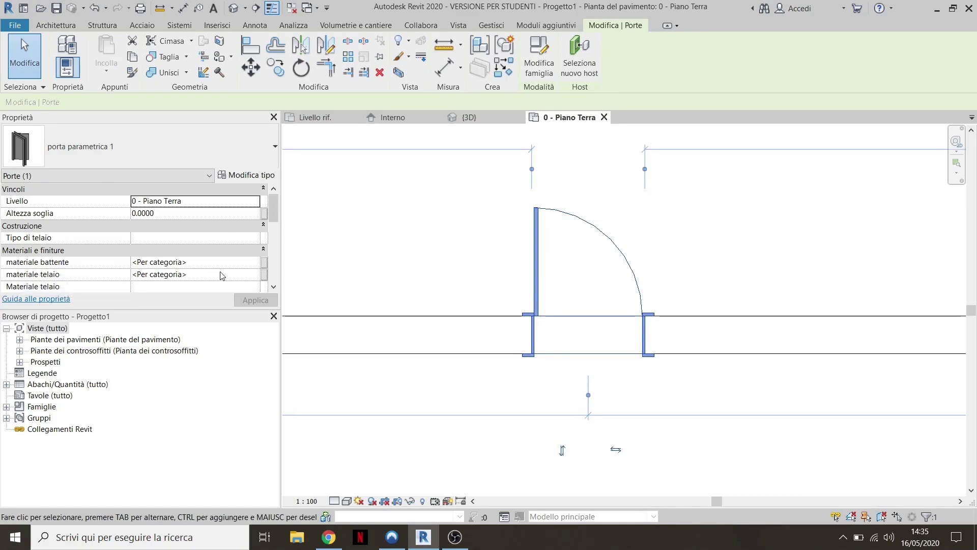
- Open the Material Browser for materiale telaio and browse the Materiali AEC library
left_click(258, 277)
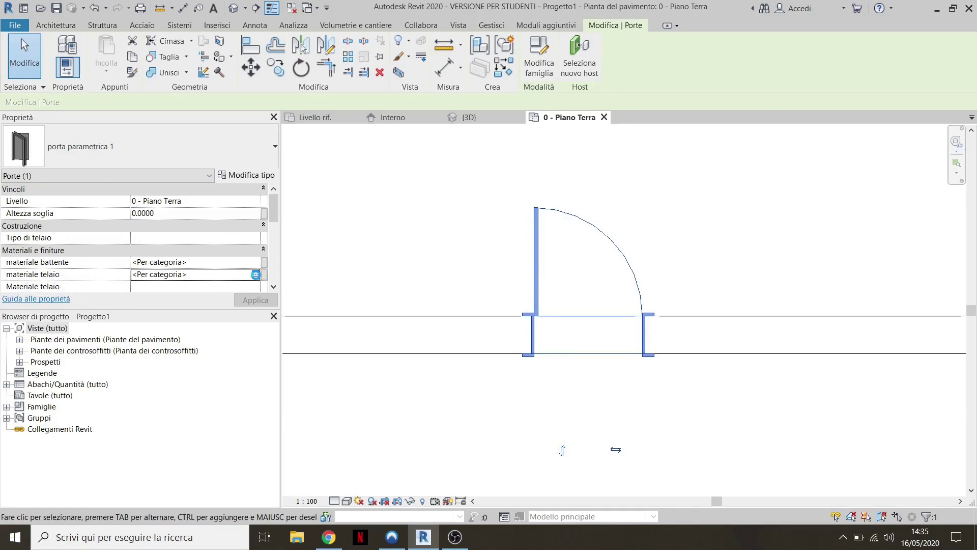
left_click(256, 274)
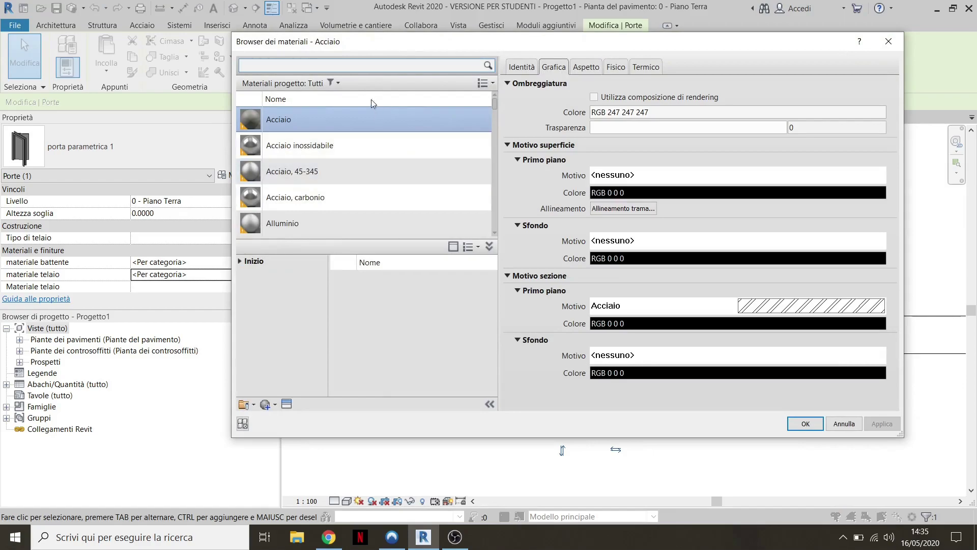
left_click(453, 246)
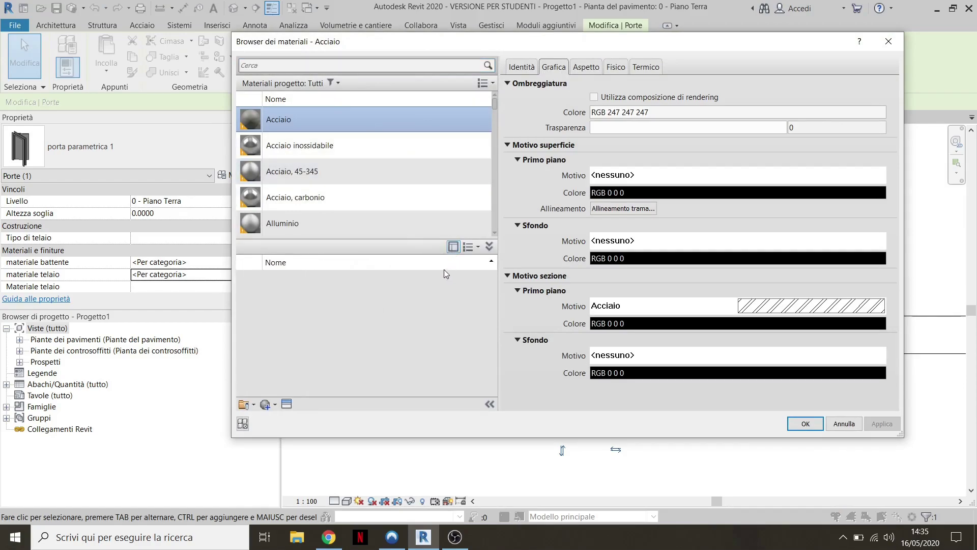
left_click(453, 246)
left_click(293, 263)
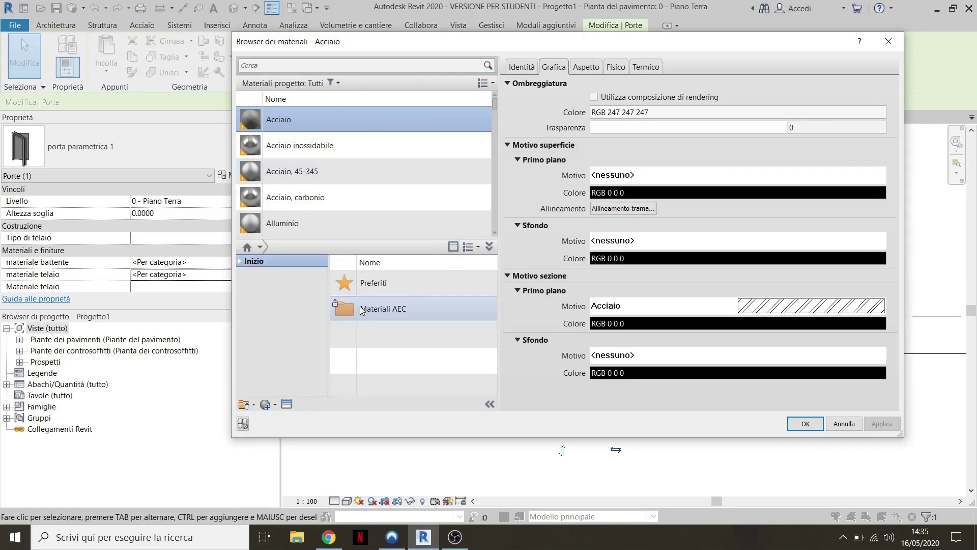
left_click(238, 261)
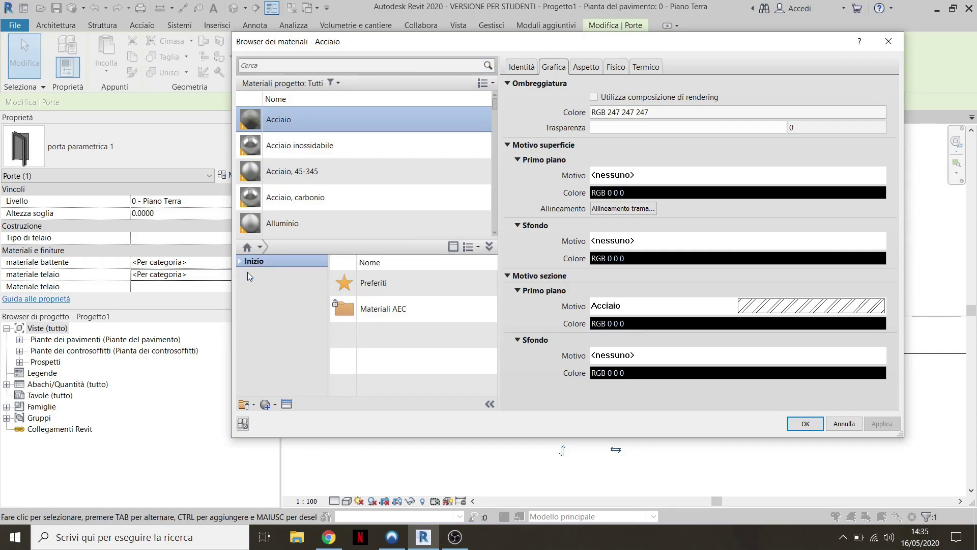
left_click(283, 285)
scroll(395, 326, "down", 1)
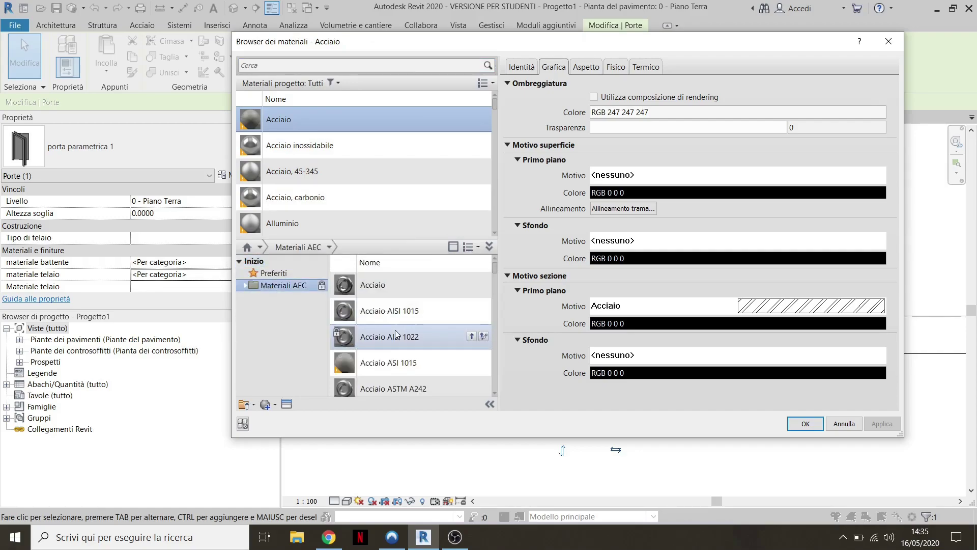
scroll(396, 325, "up", 1)
scroll(402, 336, "down", 5)
scroll(402, 336, "down", 2)
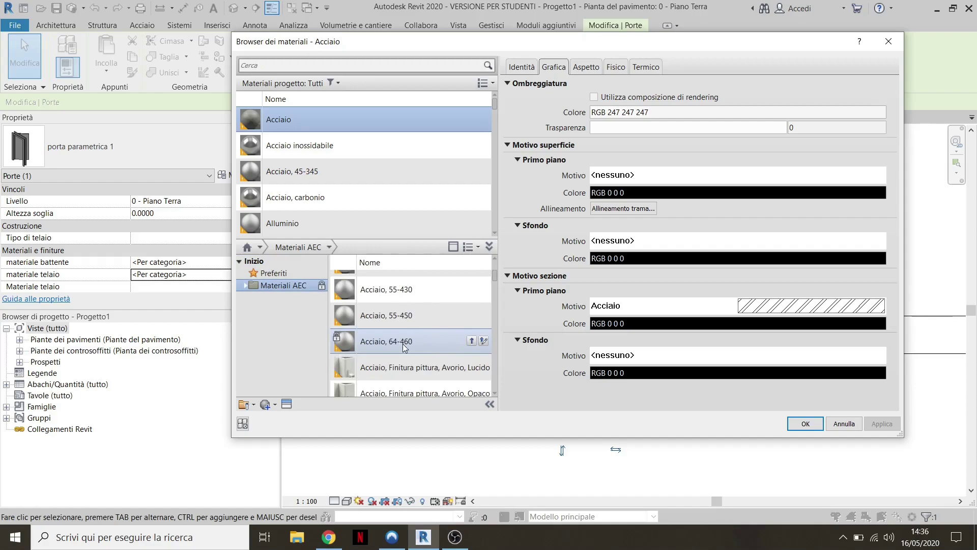
scroll(394, 334, "down", 2)
mouse_move(386, 284)
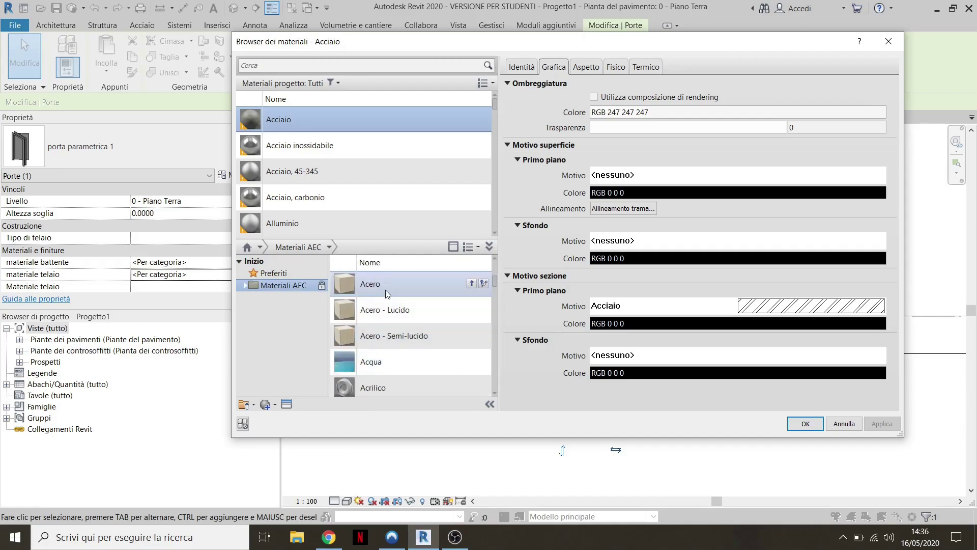
- Add the Acero maple material to the project and assign it as materiale telaio
left_click(463, 293)
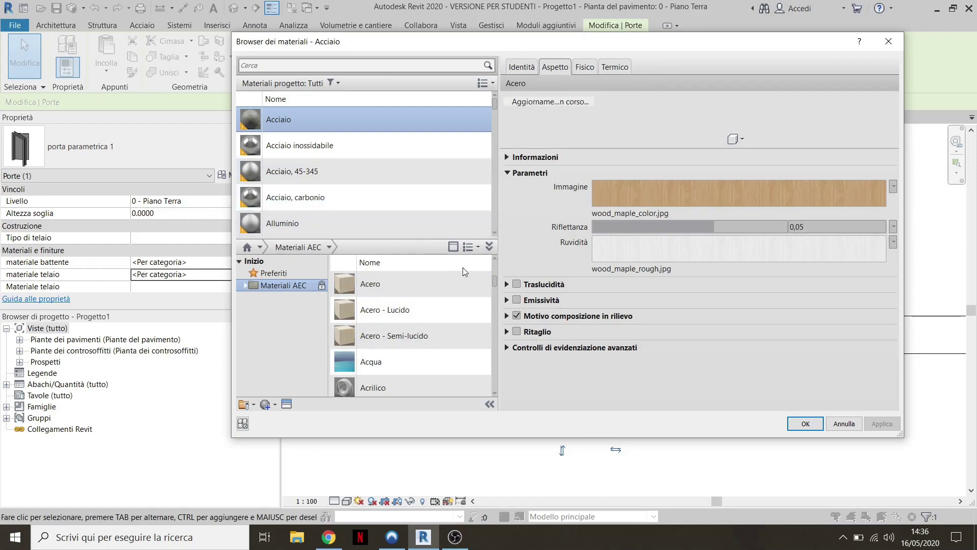
scroll(391, 309, "up", 1)
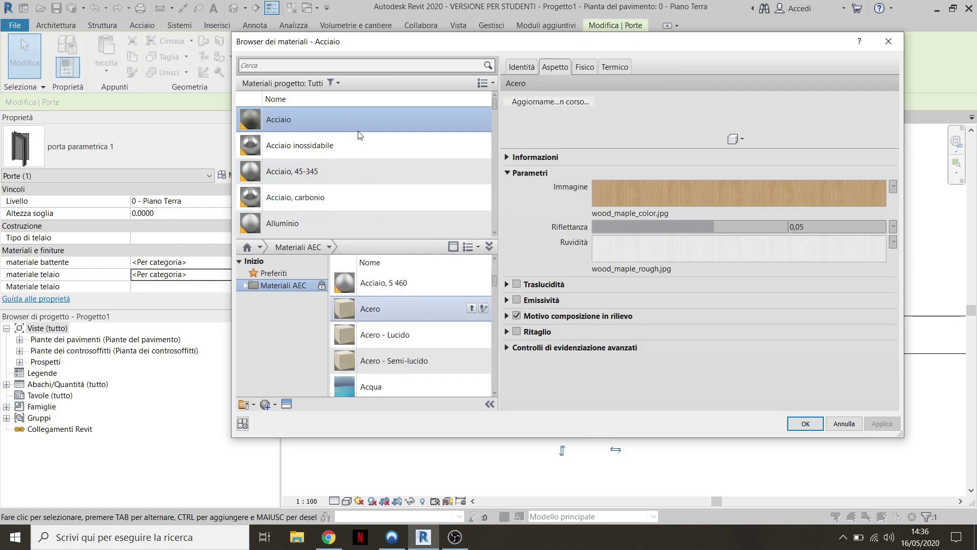
left_click(469, 308)
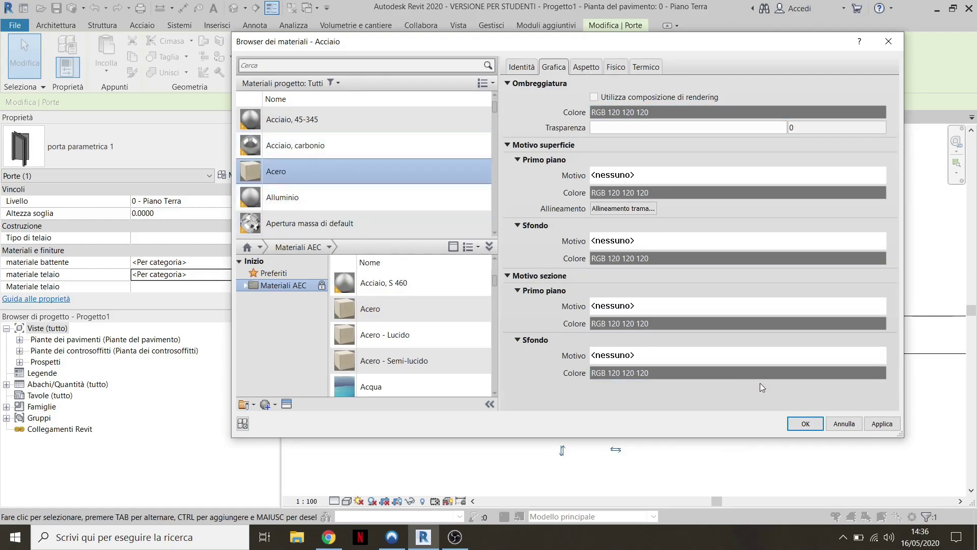
left_click(802, 424)
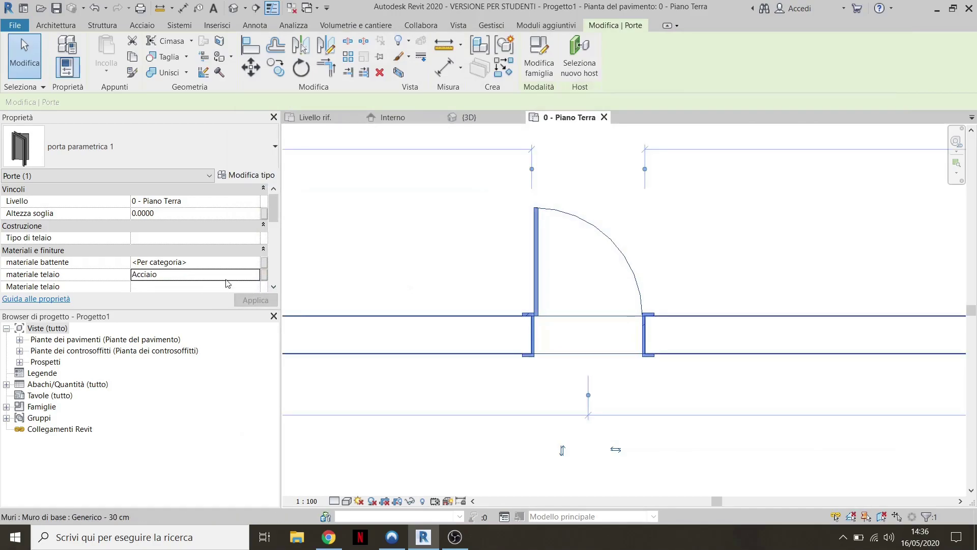
left_click(254, 275)
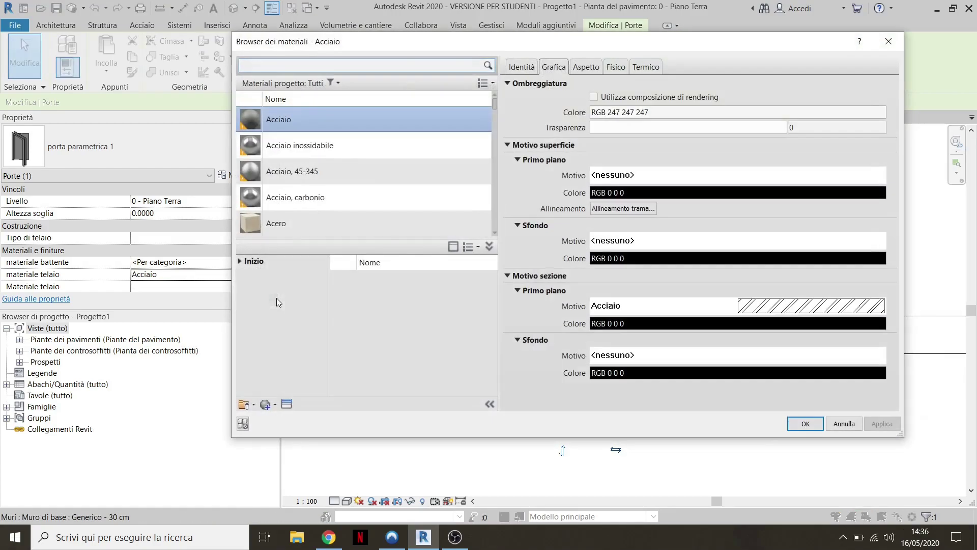
left_click(293, 221)
left_click(805, 423)
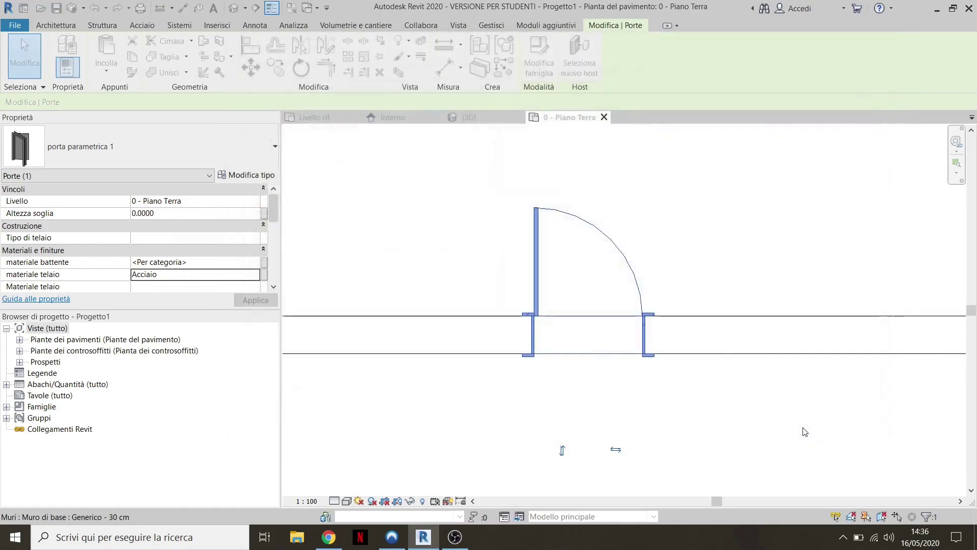
- Open the Material Browser for materiale battente and browse to the AEC library's Legno category
left_click(253, 265)
left_click(257, 262)
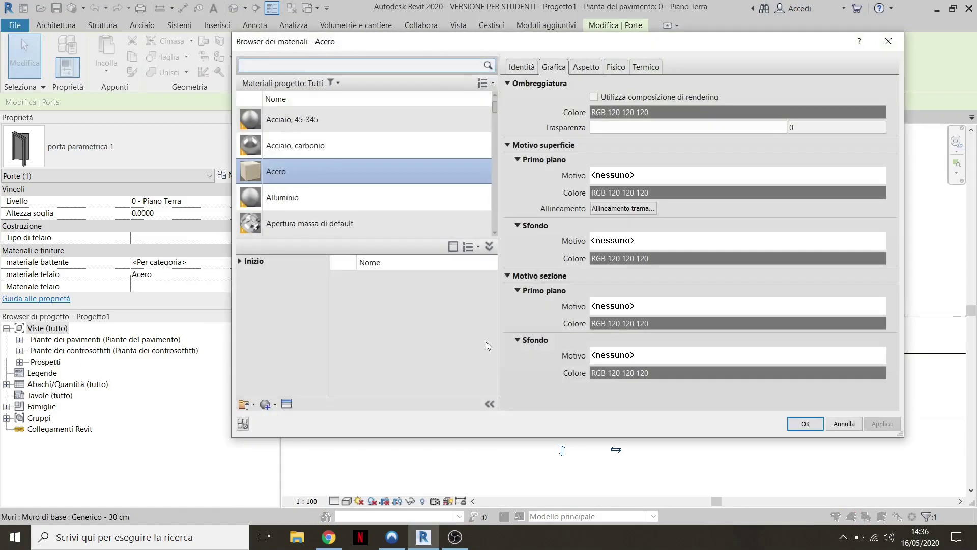
scroll(319, 166, "down", 2)
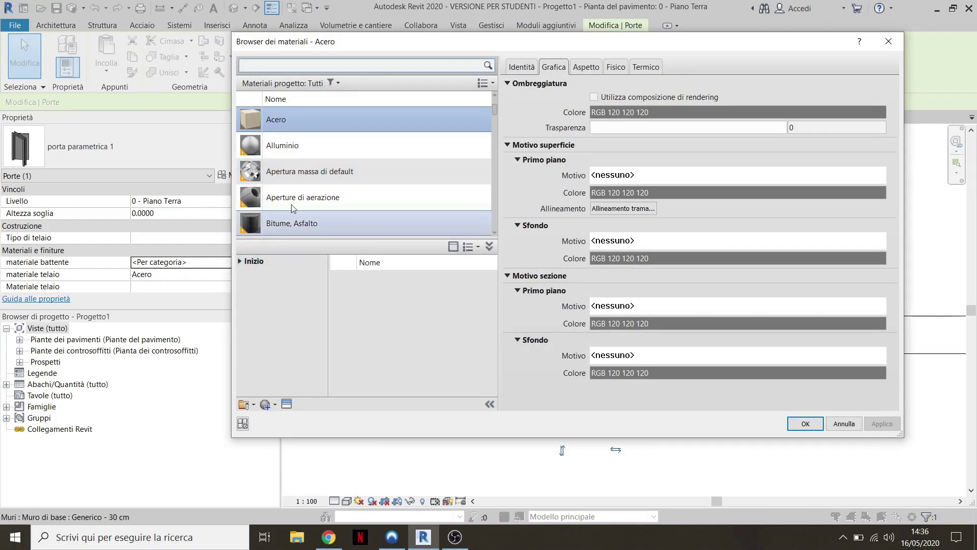
left_click(253, 261)
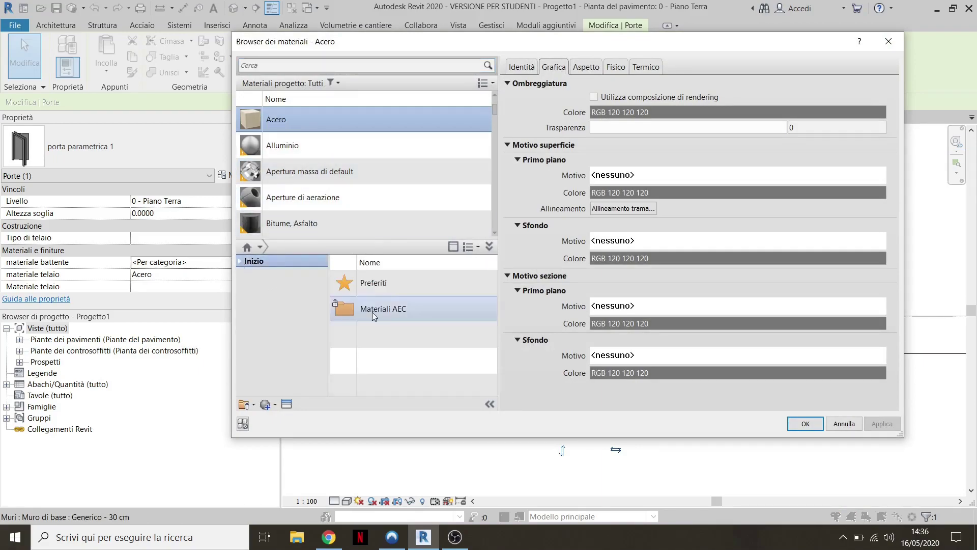
double_click(384, 308)
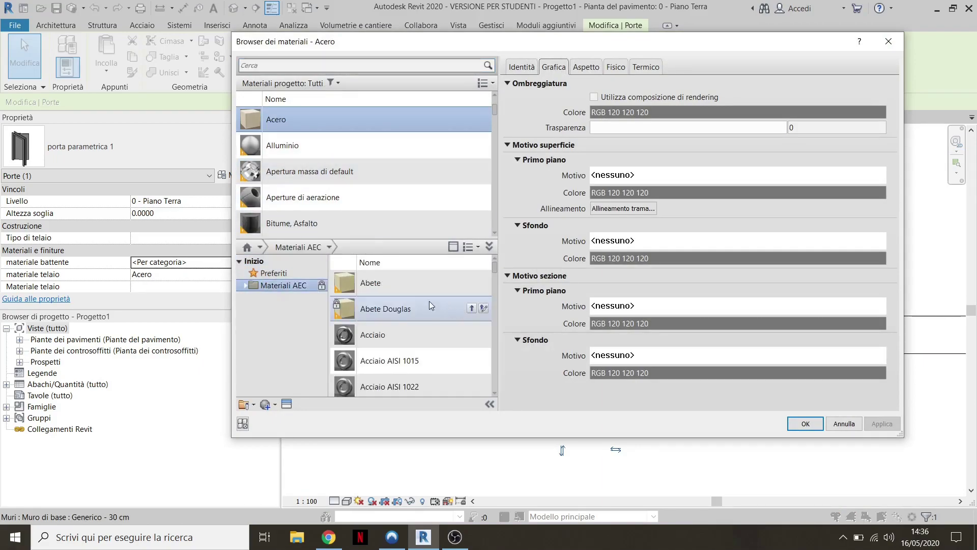
scroll(421, 305, "down", 2)
scroll(413, 340, "down", 2)
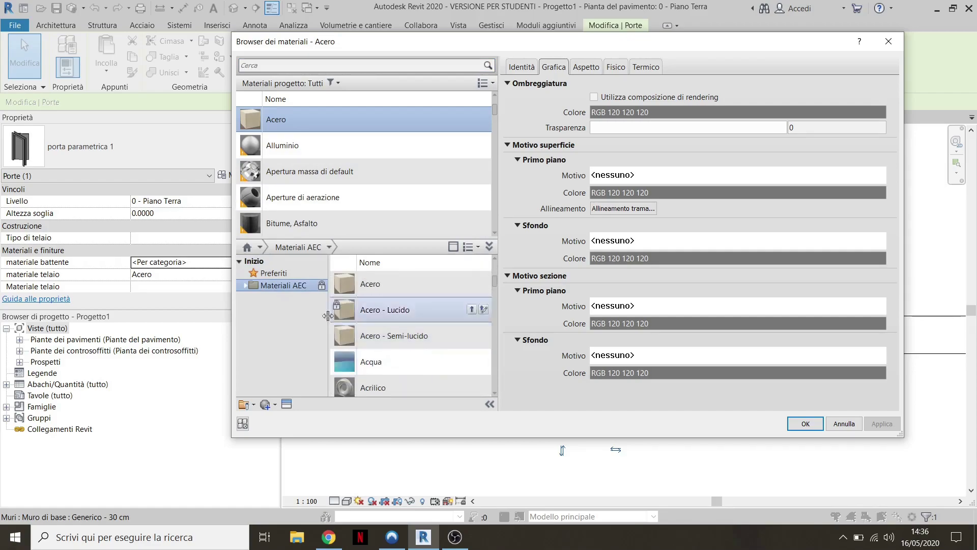
left_click(245, 285)
scroll(267, 349, "down", 3)
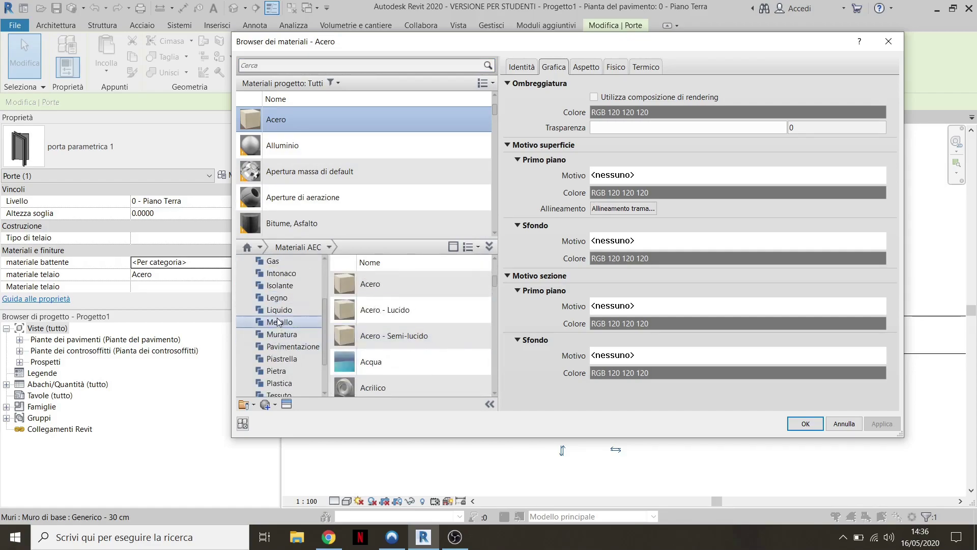
left_click(277, 298)
- Add Ciliegio wood to the project and assign Ciliegia as materiale battente
scroll(412, 312, "down", 2)
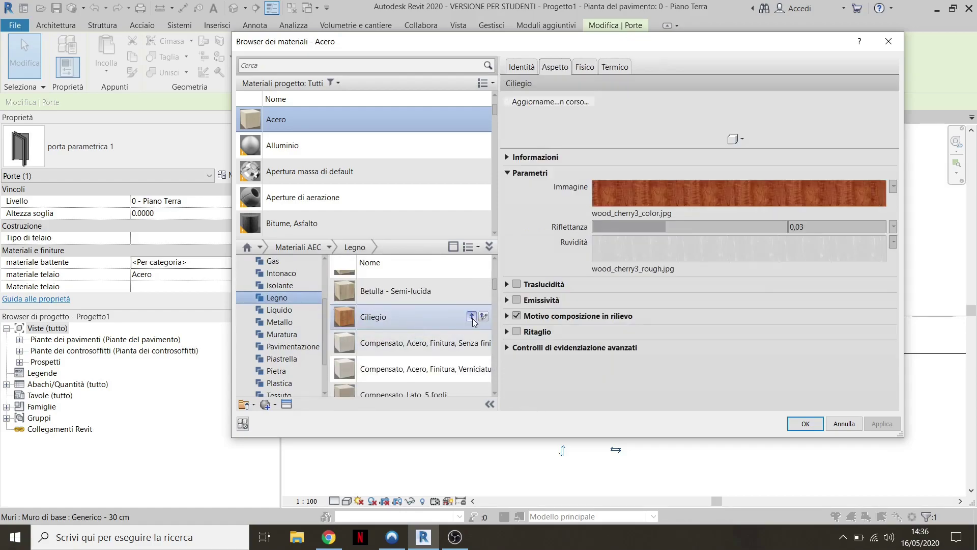
left_click(471, 316)
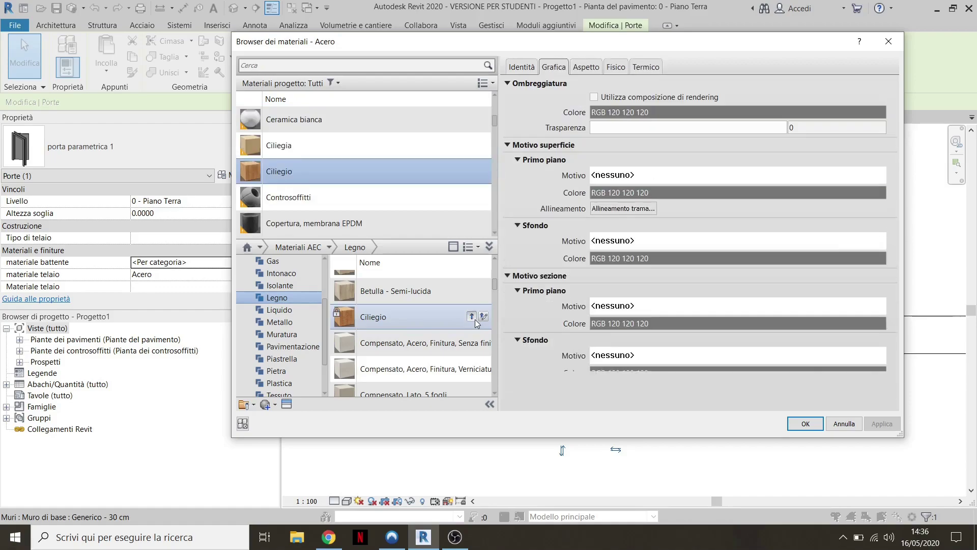
left_click(305, 153)
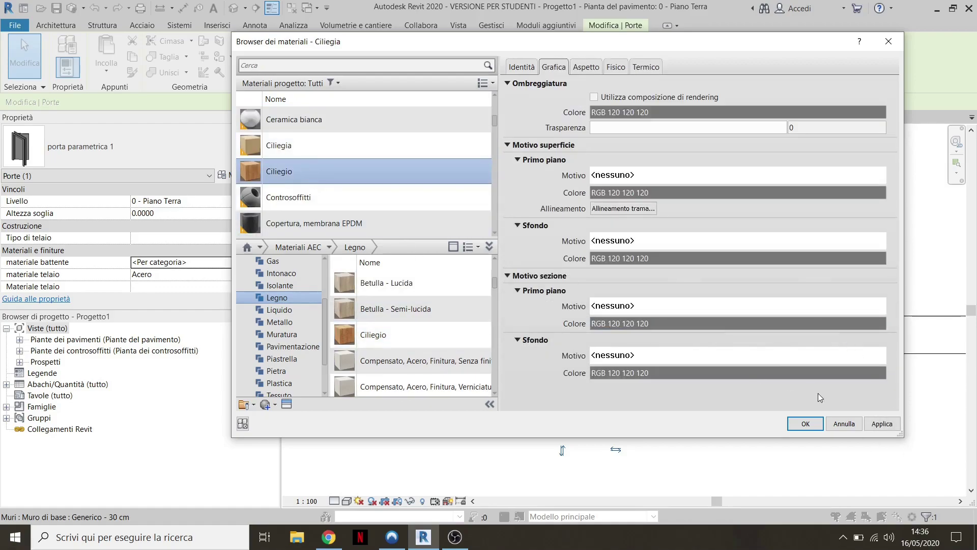
left_click(805, 423)
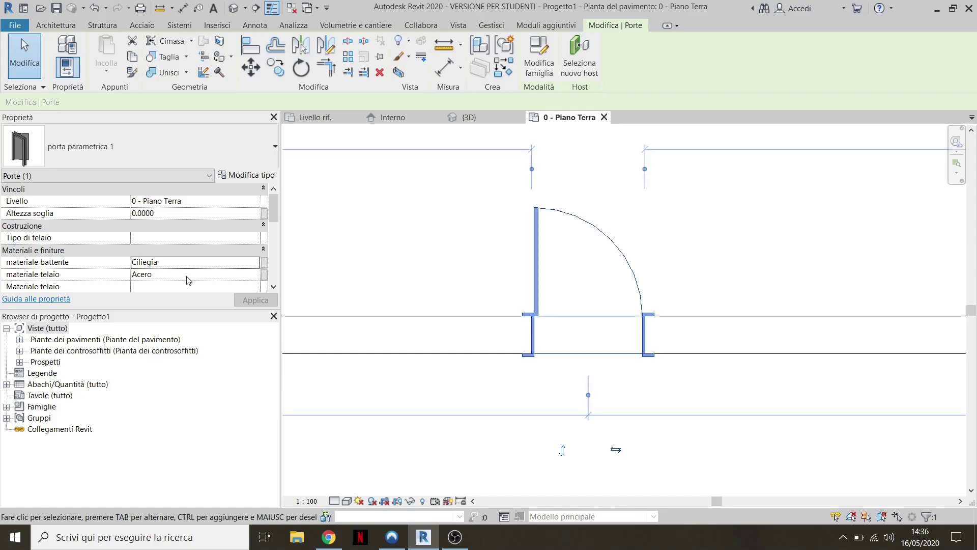
- Open the default 3D view and orbit around the wall and door
key("Escape")
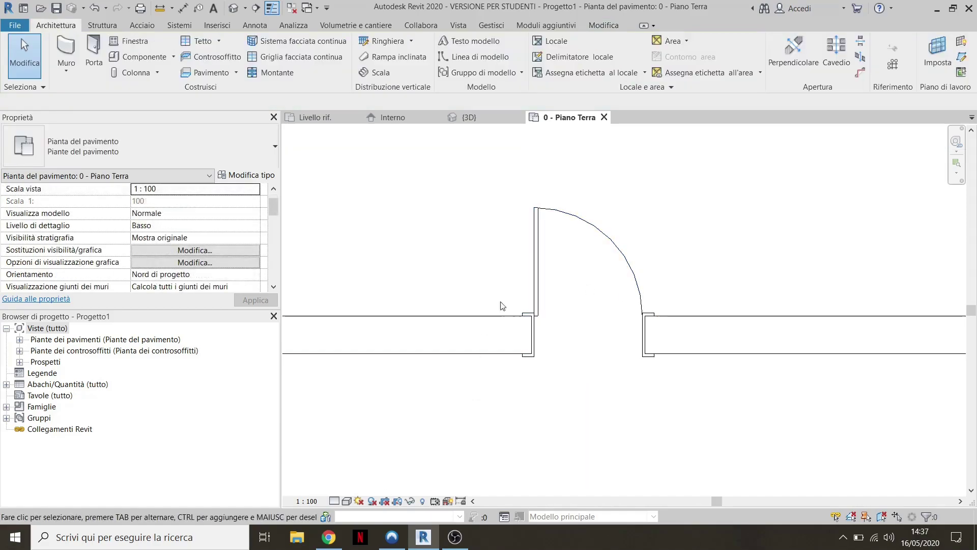
left_click(233, 8)
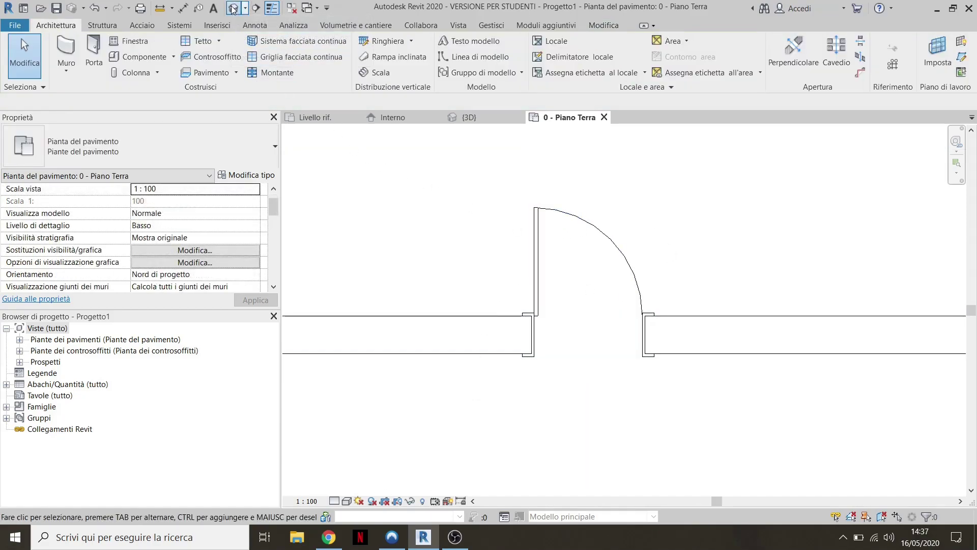
scroll(559, 306, "up", 3)
scroll(550, 300, "up", 2)
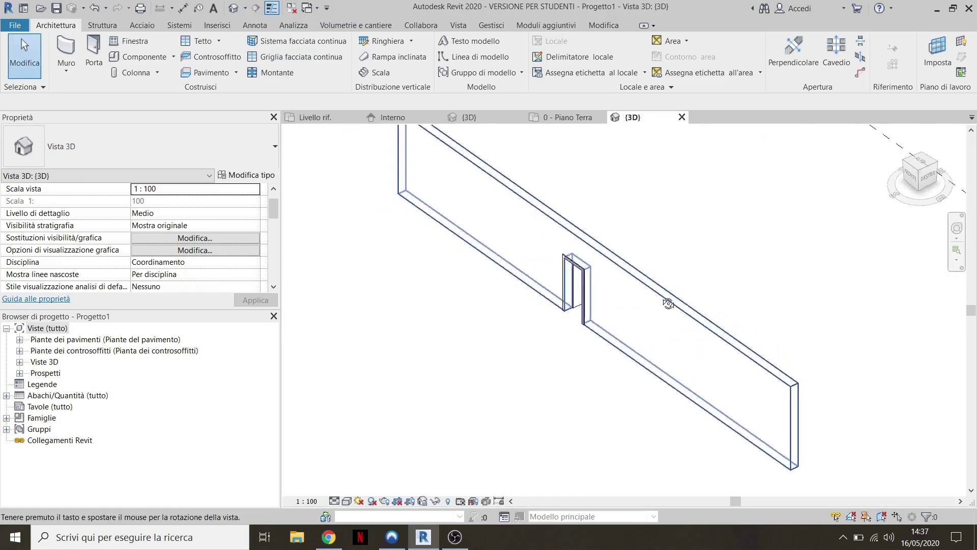
mouse_move(549, 300)
middle_mouse_down("shift")
mouse_move(530, 297)
mouse_move(621, 251)
mouse_move(512, 218)
middle_mouse_up("shift")
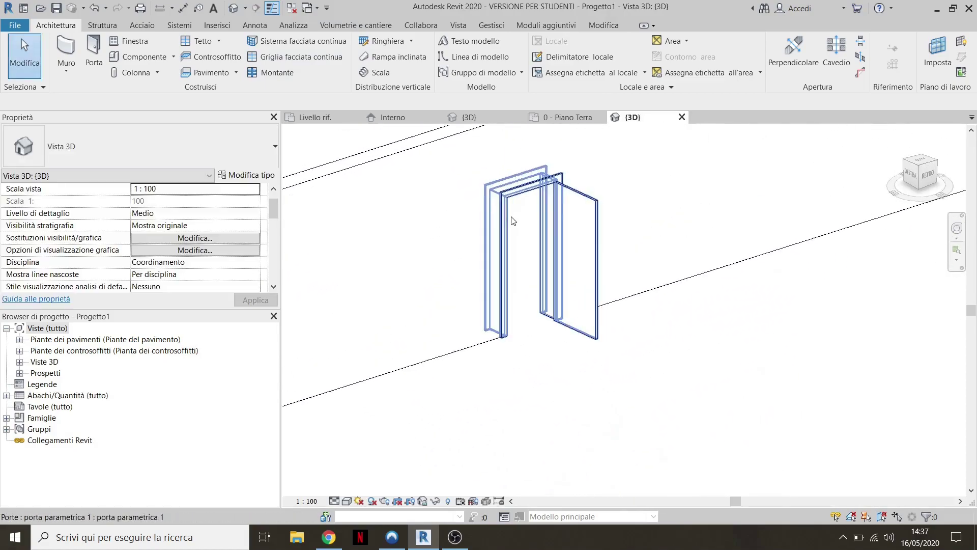
- Switch the 3D view's visual style to Realistico and orbit closer around the door
left_click(351, 501)
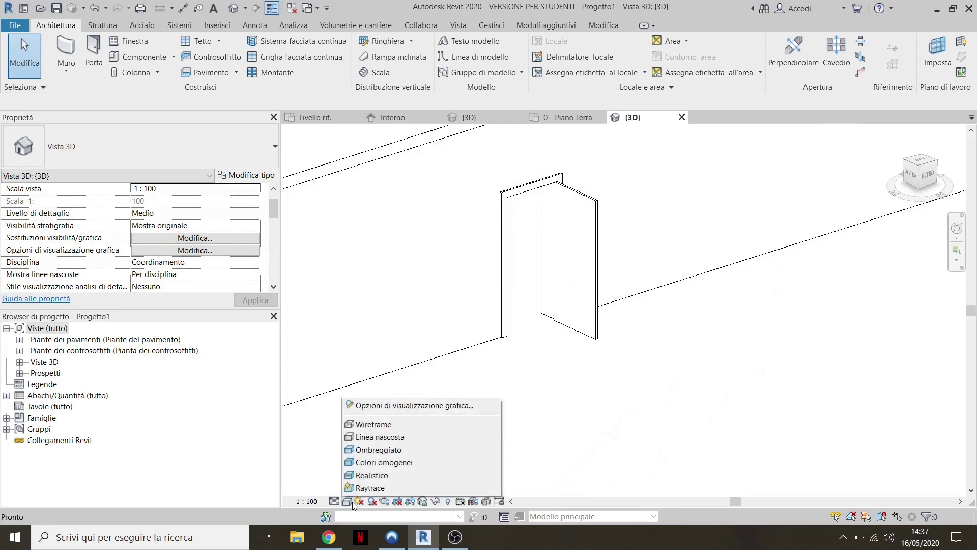
left_click(369, 475)
mouse_move(699, 315)
middle_mouse_down("shift")
mouse_move(621, 290)
mouse_move(511, 298)
mouse_move(489, 341)
middle_mouse_up("shift")
left_click(473, 315)
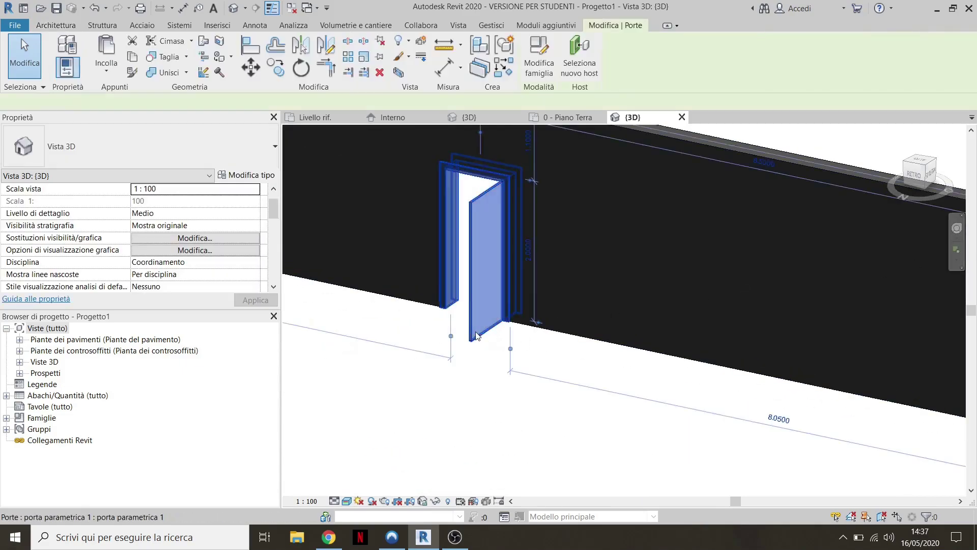
scroll(526, 291, "up", 3)
mouse_move(526, 291)
middle_mouse_down("shift")
mouse_move(475, 284)
mouse_move(613, 300)
mouse_move(661, 334)
middle_mouse_up("shift")
- Select the door and locate its angolo di apertura parameter in Properties
key("Escape")
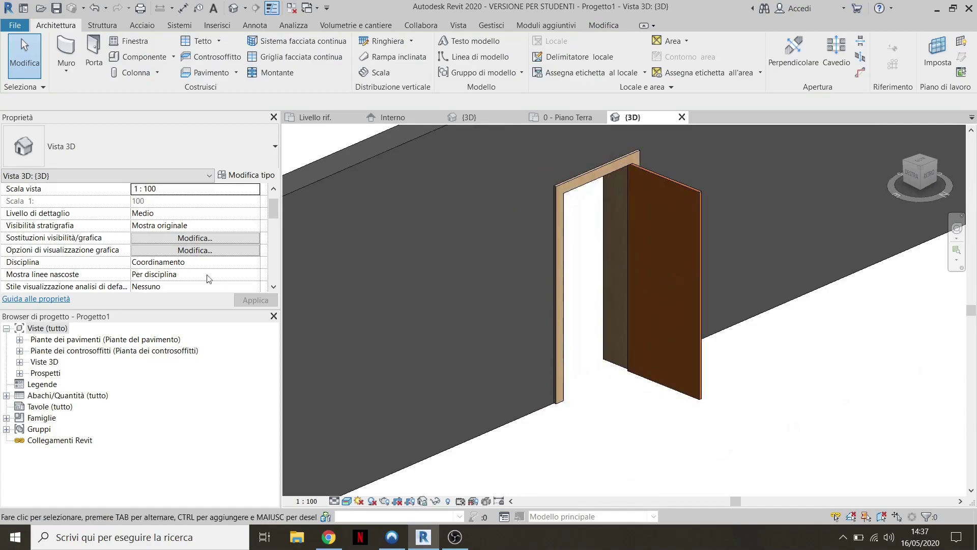
left_click(658, 178)
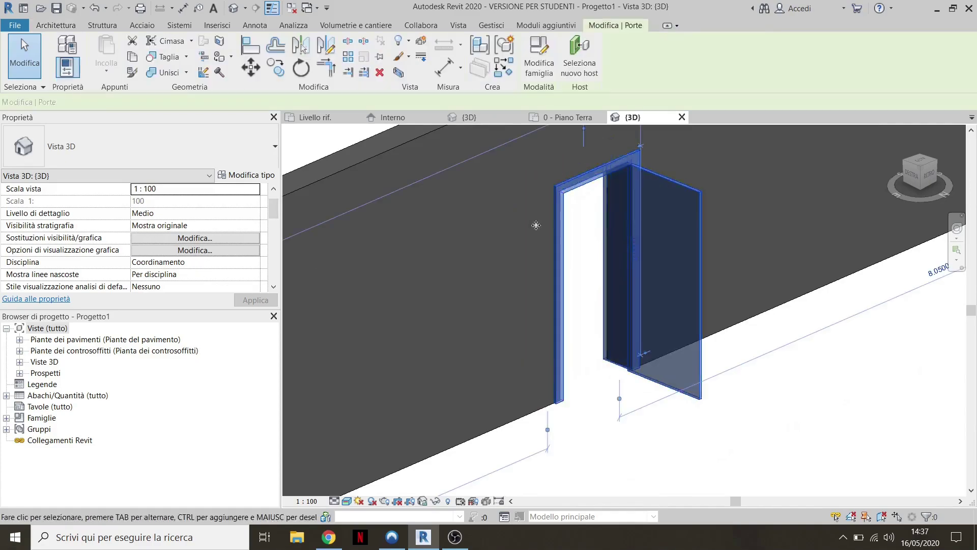
scroll(154, 260, "down", 3)
left_click(163, 238)
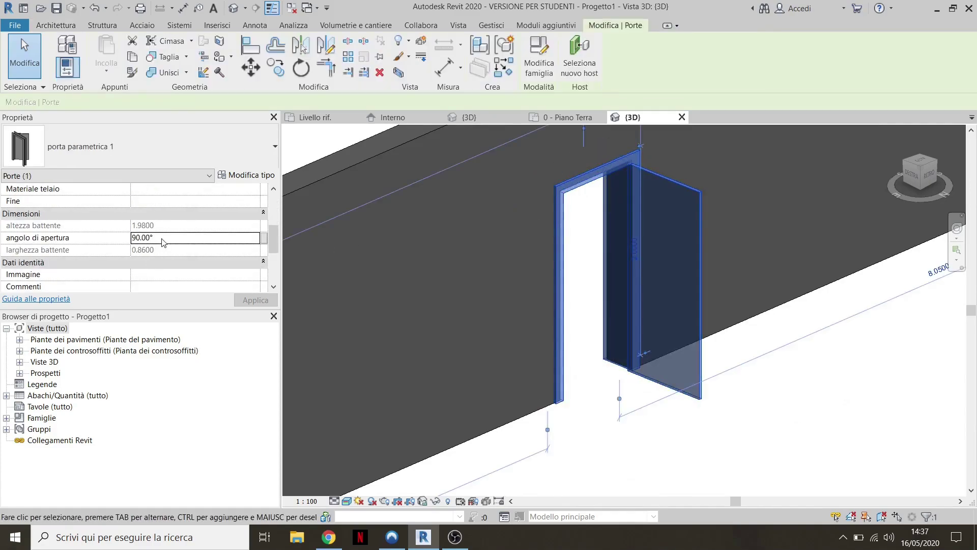
left_click(314, 324)
key("Escape")
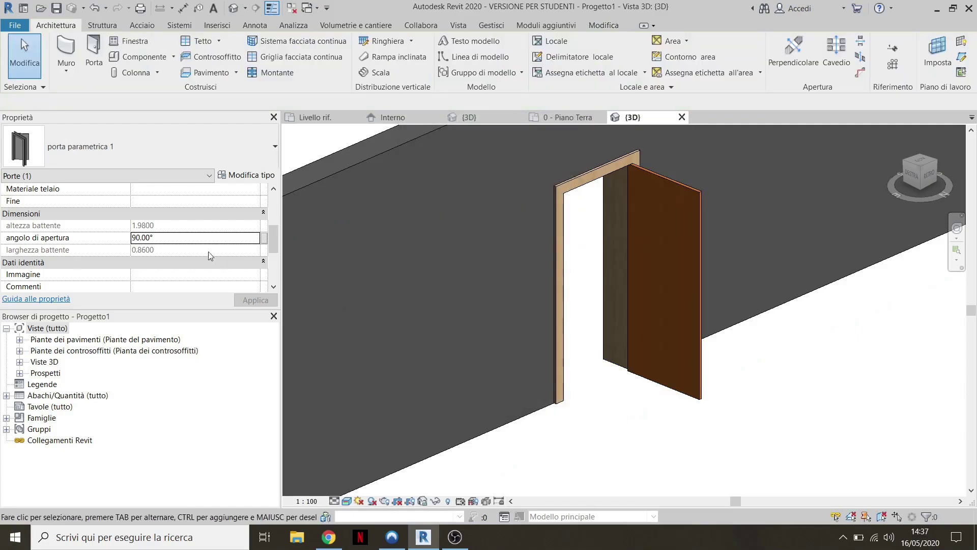
left_click(656, 255)
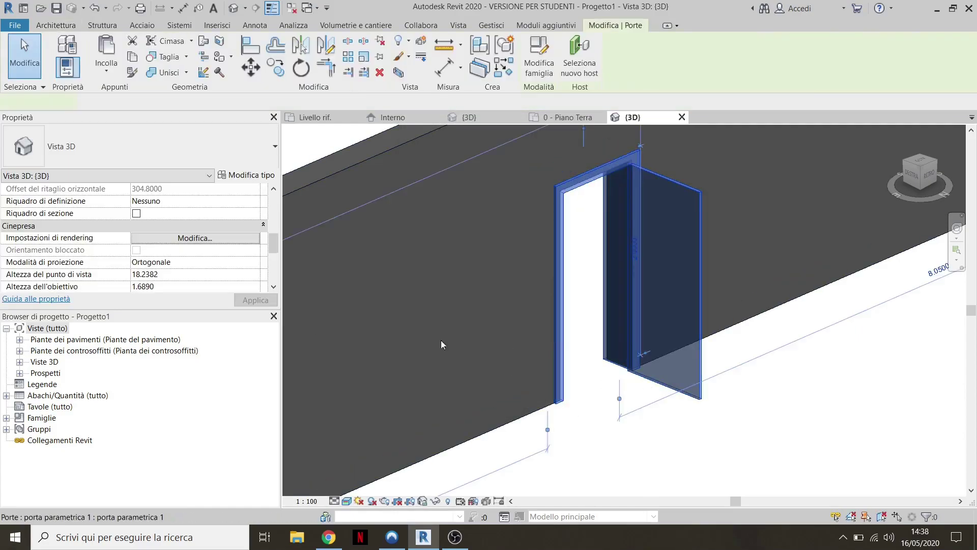
scroll(152, 245, "down", 1)
scroll(145, 248, "up", 3)
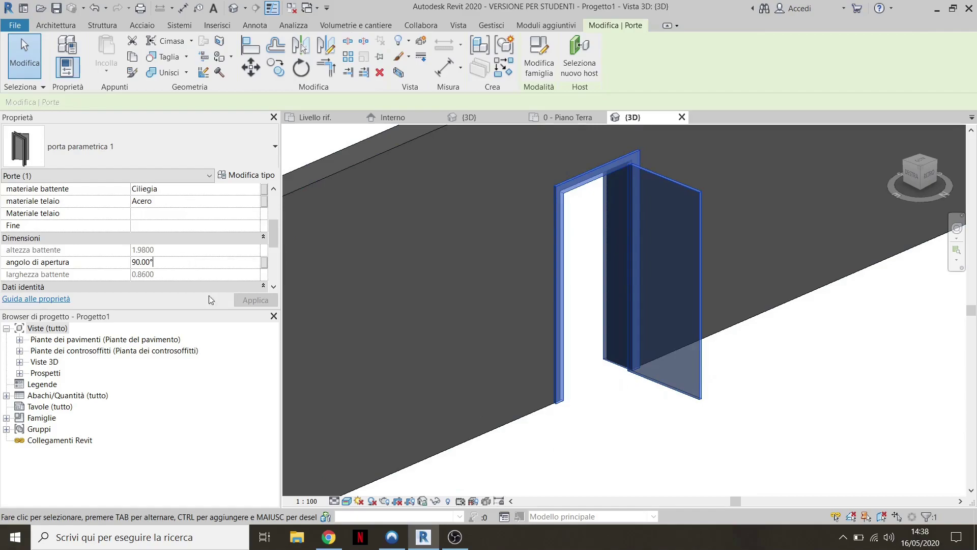
- Set angolo di apertura to 30° and apply it, reframing the 3D view on the door
left_click(135, 262)
type("30")
key("Return")
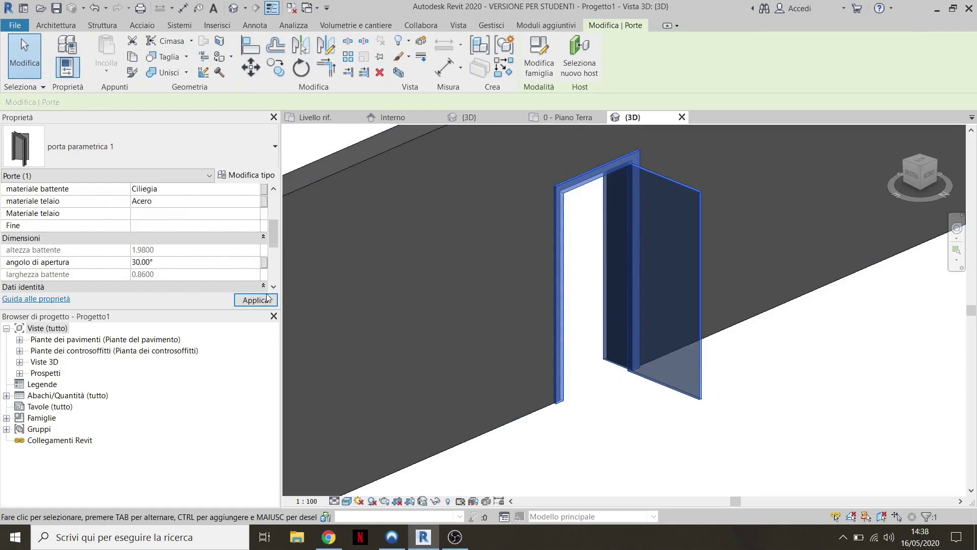
left_click(255, 299)
left_click(700, 373)
mouse_move(700, 373)
middle_mouse_down("shift")
mouse_move(591, 347)
mouse_move(557, 371)
mouse_move(461, 364)
mouse_move(404, 307)
mouse_move(677, 253)
middle_mouse_up("shift")
middle_click_drag(735, 359, 669, 178)
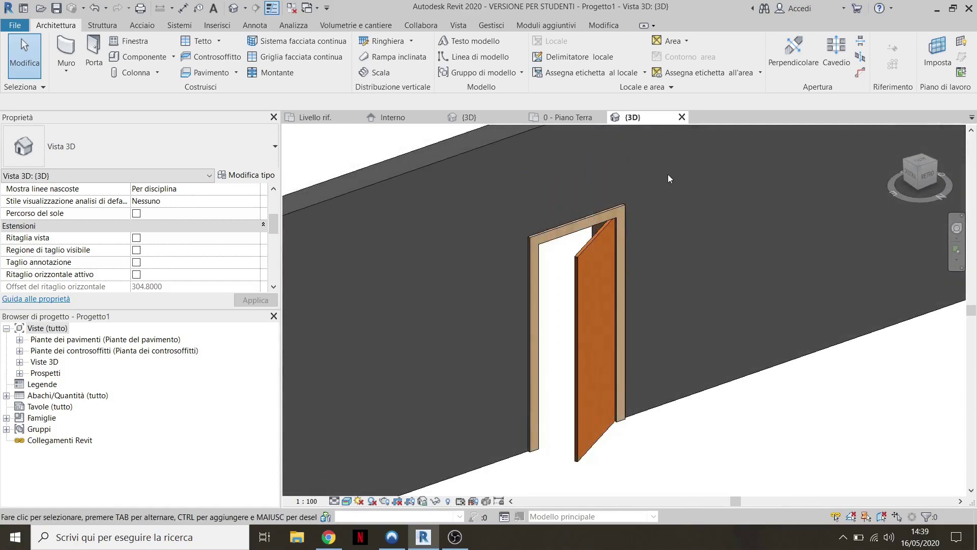
- Switch to the 0 - Piano Terra plan and zoom in on the door's 30° swing
left_click(574, 118)
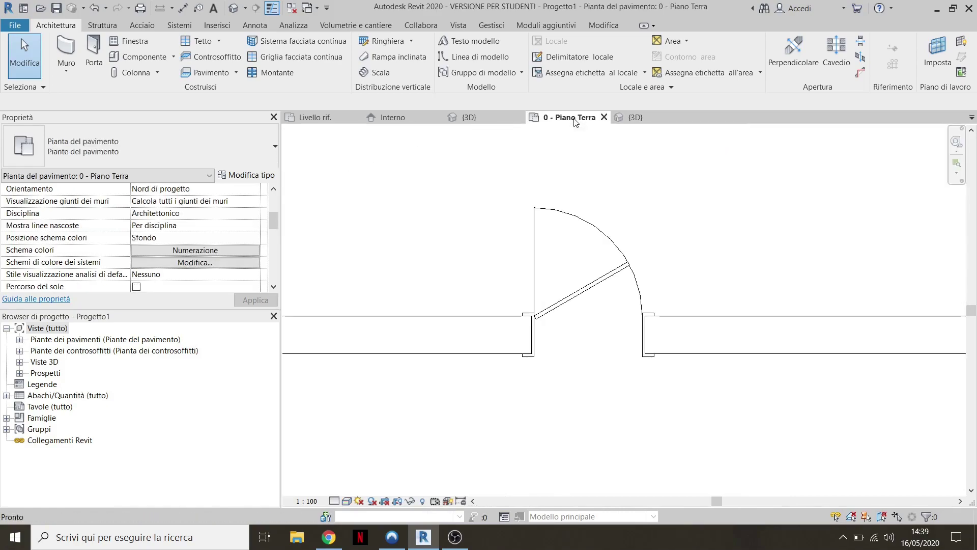
scroll(494, 338, "up", 2)
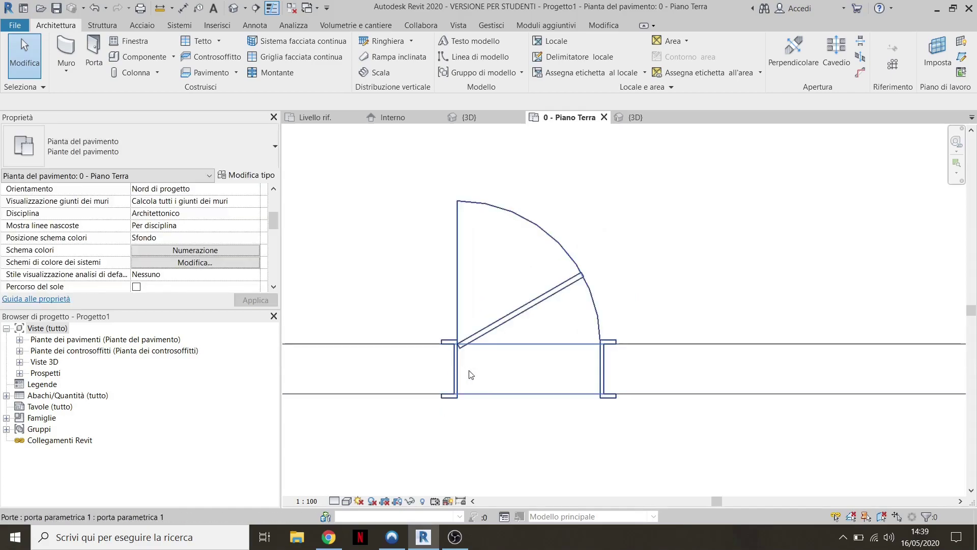
mouse_move(509, 295)
middle_mouse_down()
mouse_move(576, 226)
mouse_move(566, 246)
middle_mouse_up()
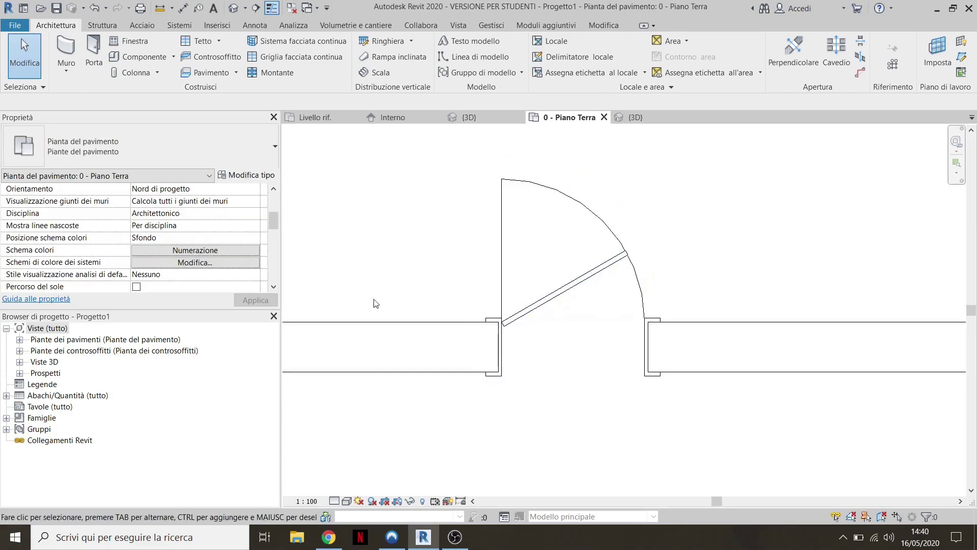
scroll(176, 255, "up", 2)
scroll(127, 220, "up", 1)
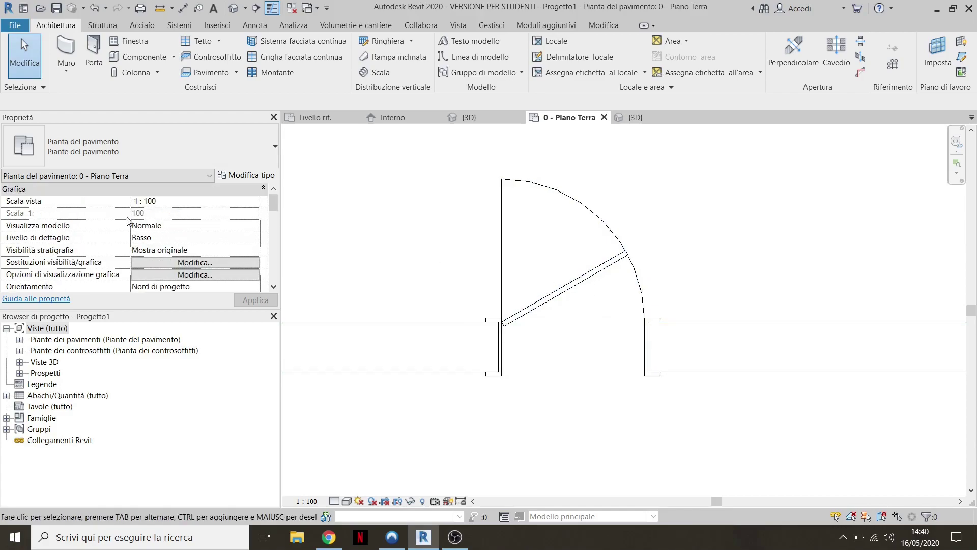
- In the plan's visibility/graphic overrides, hide the door leaf subcategory under Porte
left_click(170, 266)
key("p")
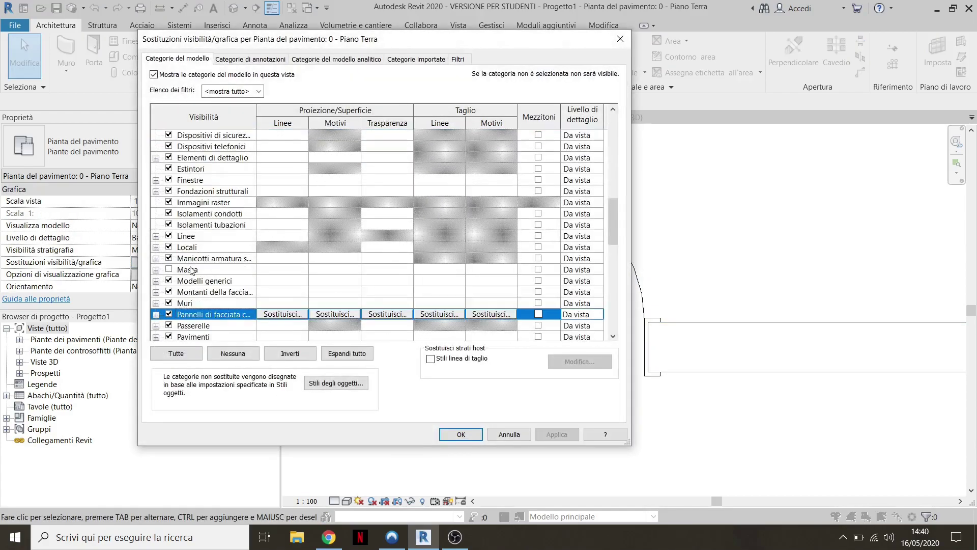
key("o")
left_click(156, 314)
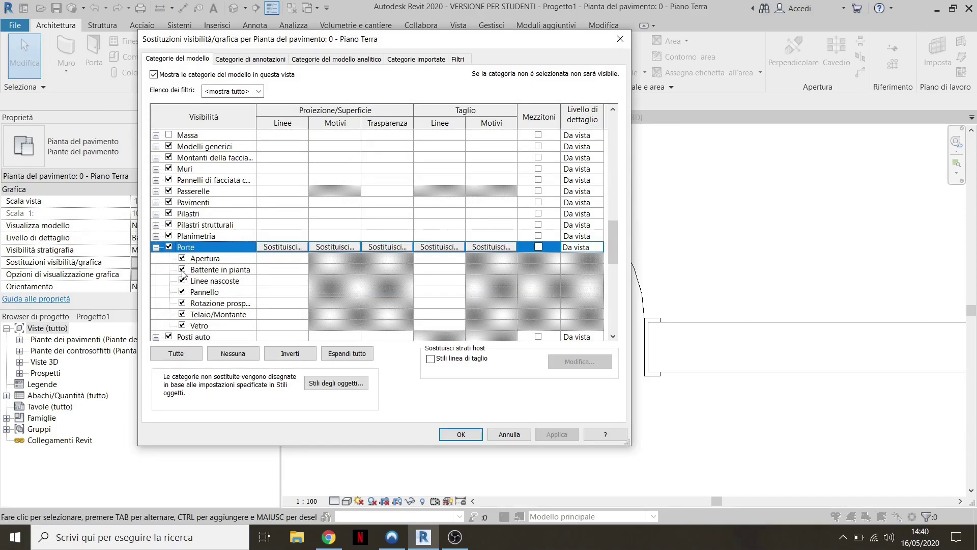
left_click(194, 269)
left_click(461, 434)
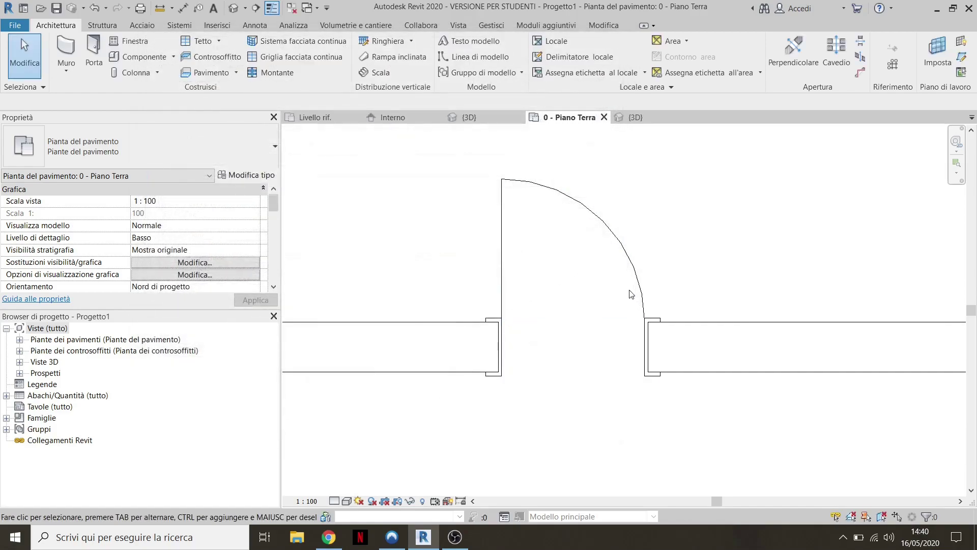
- Select the door placed in the wall to show its properties
scroll(188, 253, "down", 2)
scroll(188, 253, "down", 3)
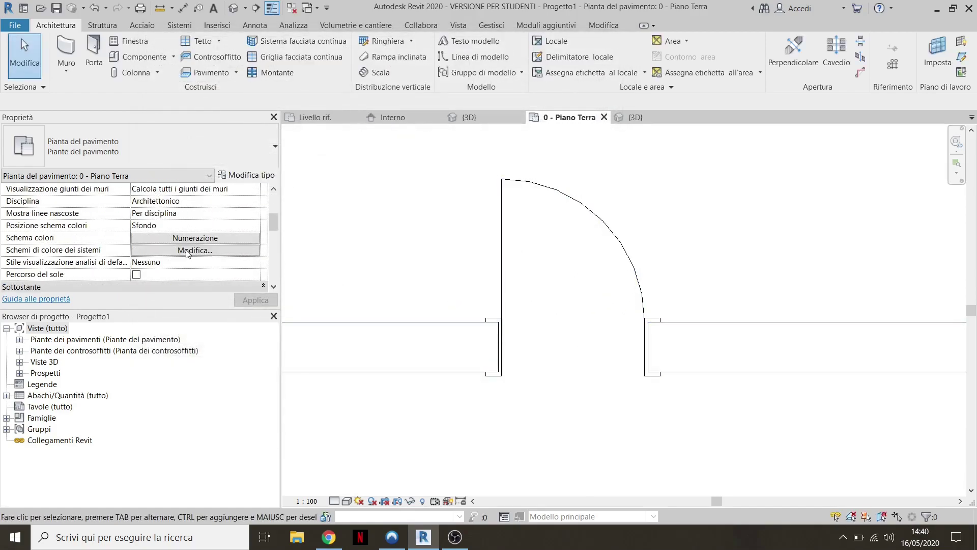
scroll(229, 249, "down", 2)
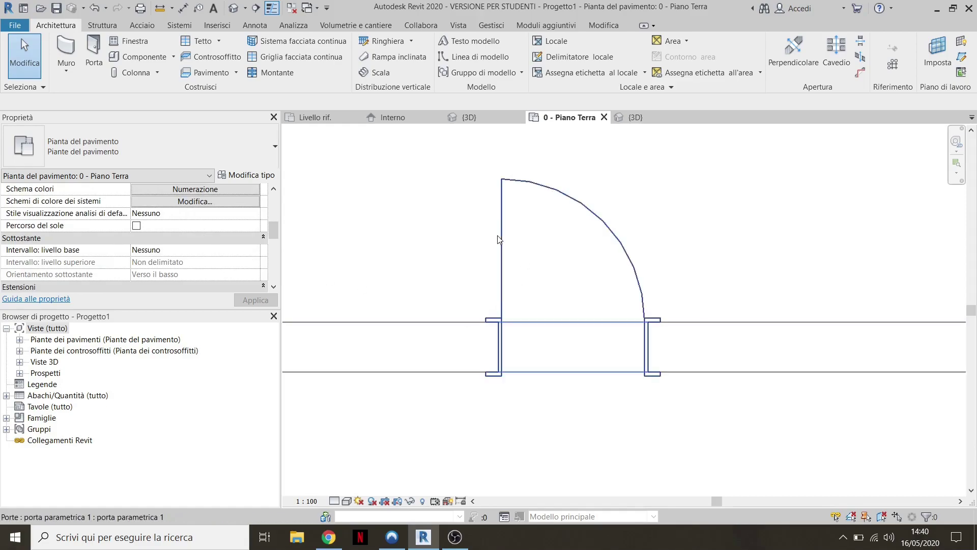
left_click(524, 238)
scroll(77, 237, "down", 3)
scroll(78, 238, "up", 2)
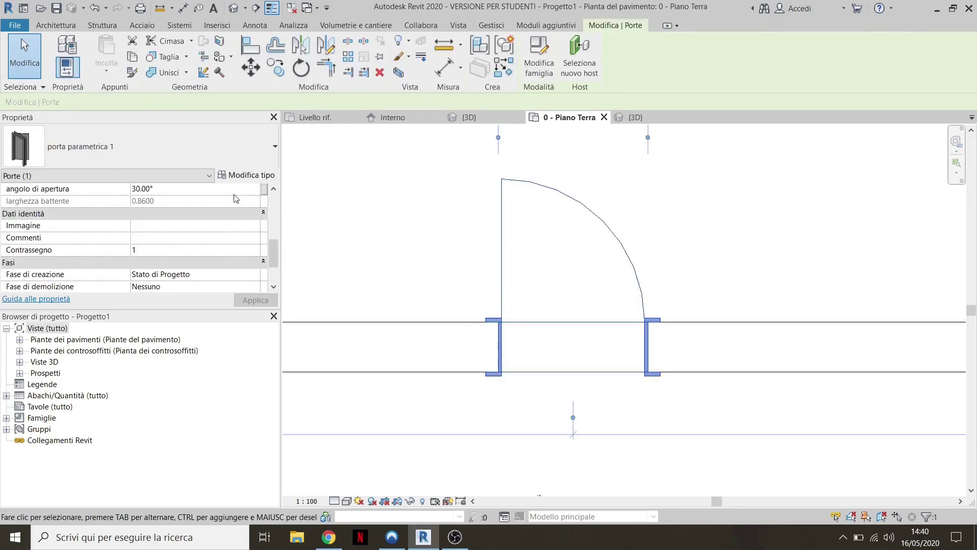
left_click(246, 174)
scroll(192, 319, "down", 4)
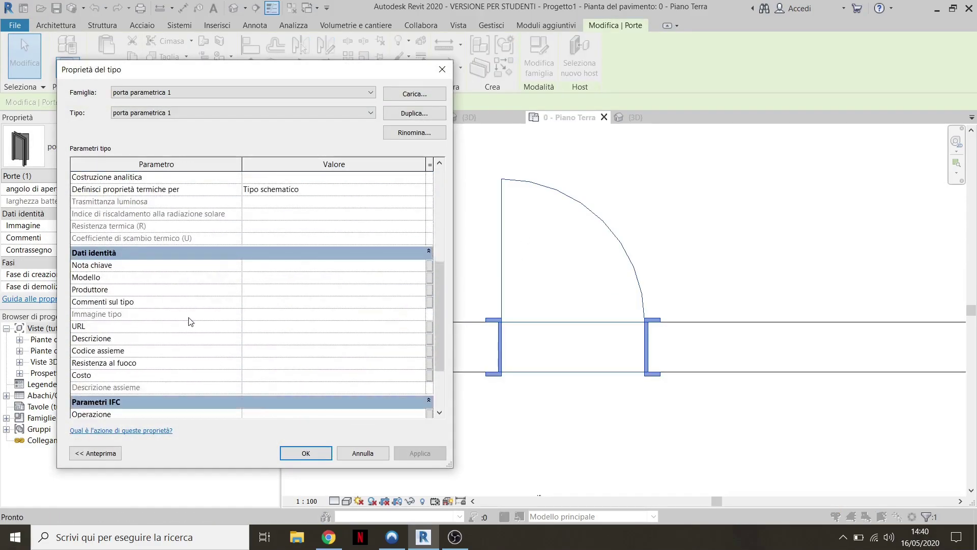
scroll(192, 319, "down", 3)
scroll(194, 319, "up", 3)
scroll(214, 320, "up", 4)
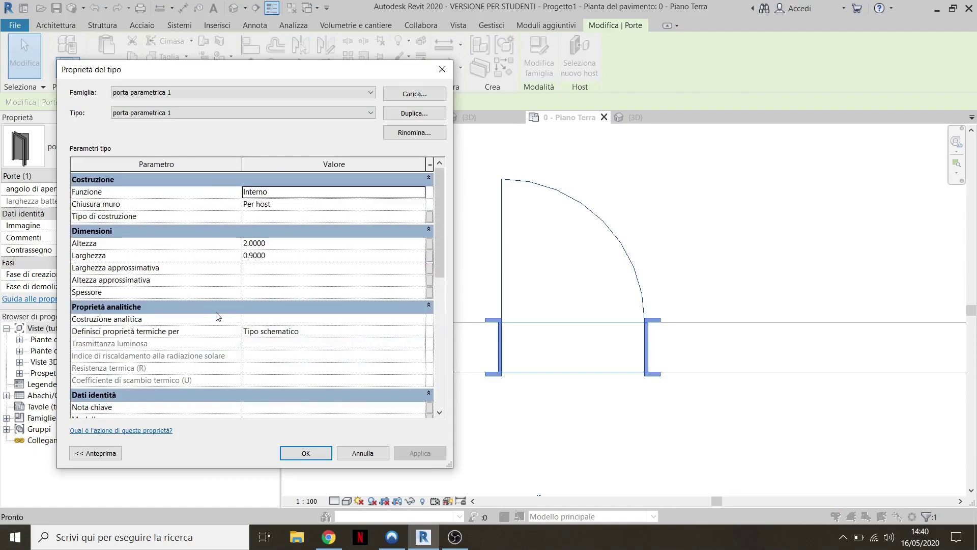
key("Escape")
scroll(214, 238, "down", 2)
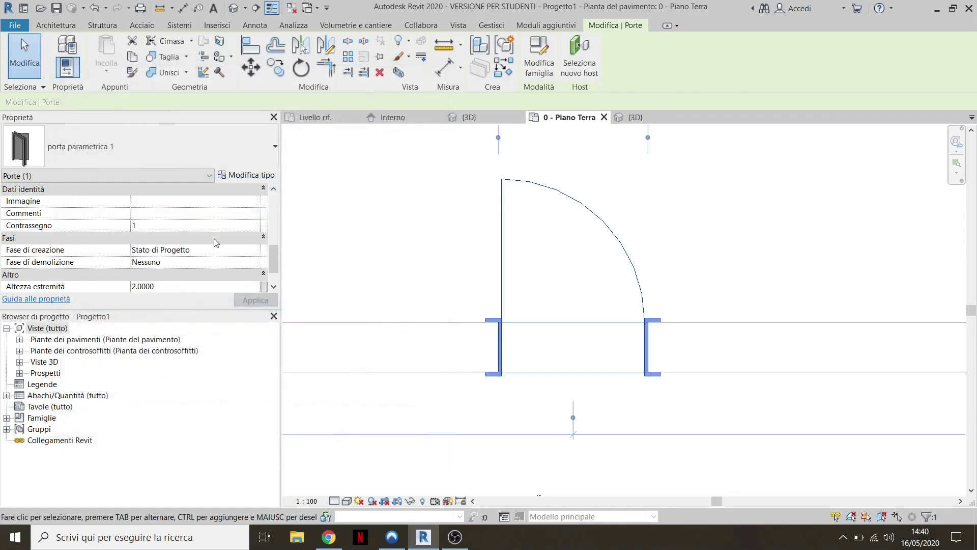
scroll(193, 259, "down", 2)
scroll(187, 265, "up", 4)
scroll(187, 265, "up", 2)
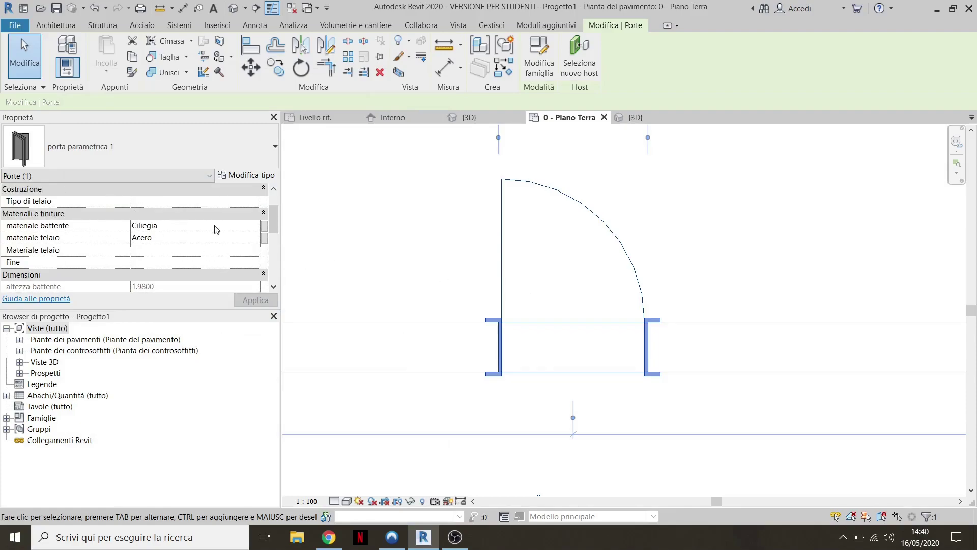
left_click(254, 238)
- From the Acero frame material's Grafica settings, choose Legno - Finitura as the section background pattern
left_click(263, 237)
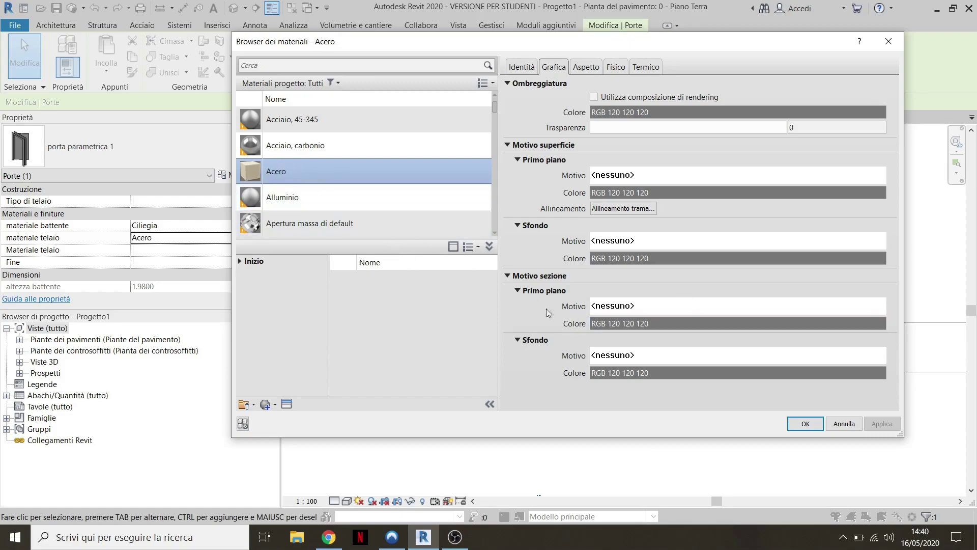
left_click(649, 357)
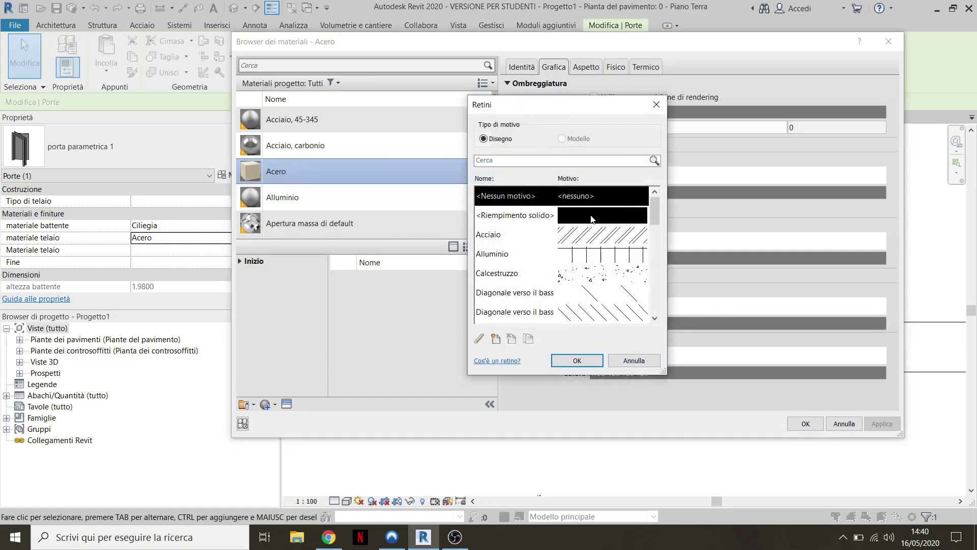
scroll(579, 249, "down", 3)
scroll(580, 270, "down", 2)
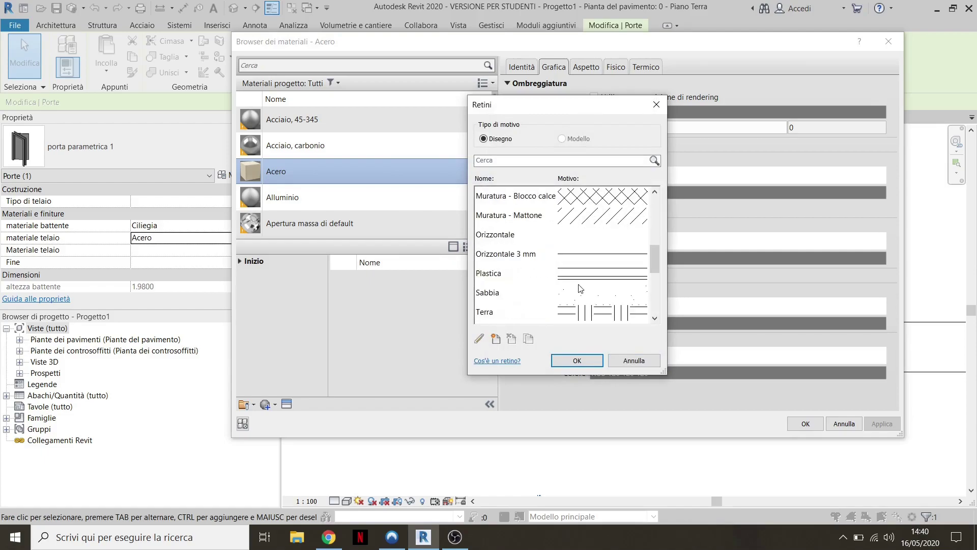
scroll(581, 288, "down", 1)
scroll(580, 288, "up", 2)
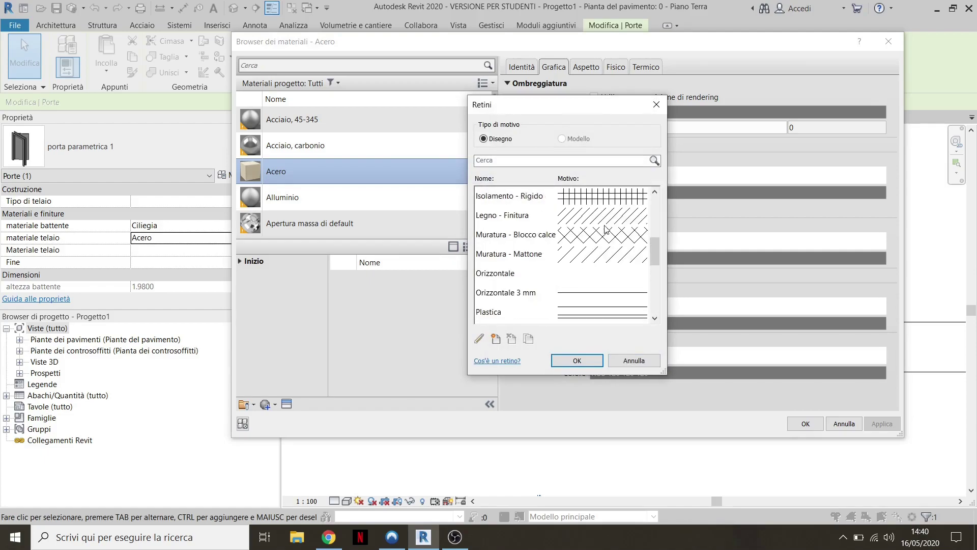
left_click(569, 218)
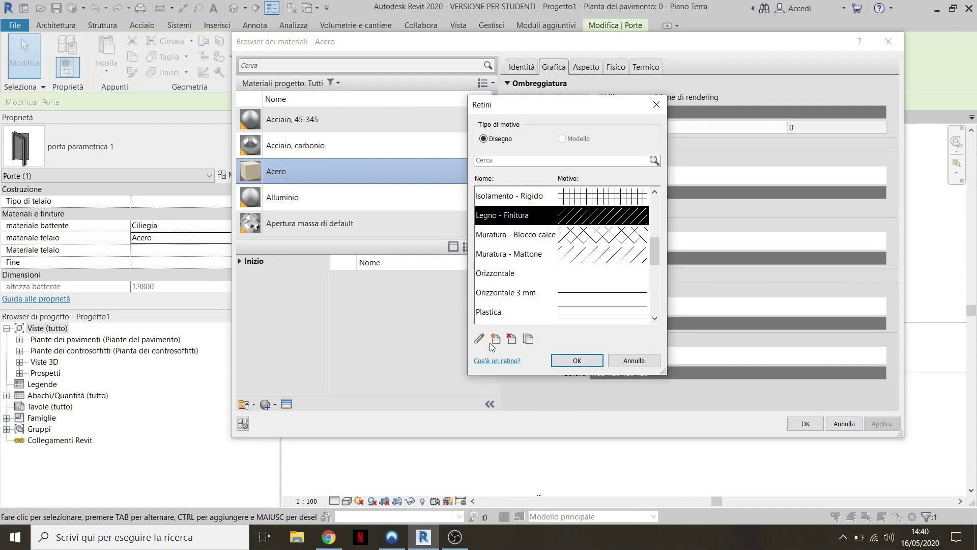
- Create the new fill pattern Legno telaio porta with .5 line spacing, aligned to the element
left_click(528, 339)
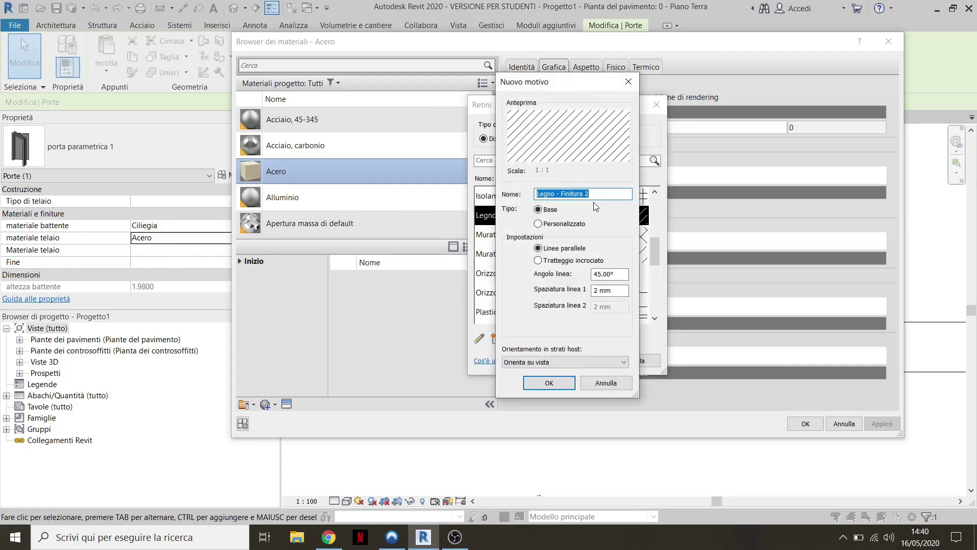
left_click_drag(603, 196, 563, 199)
type("telaio")
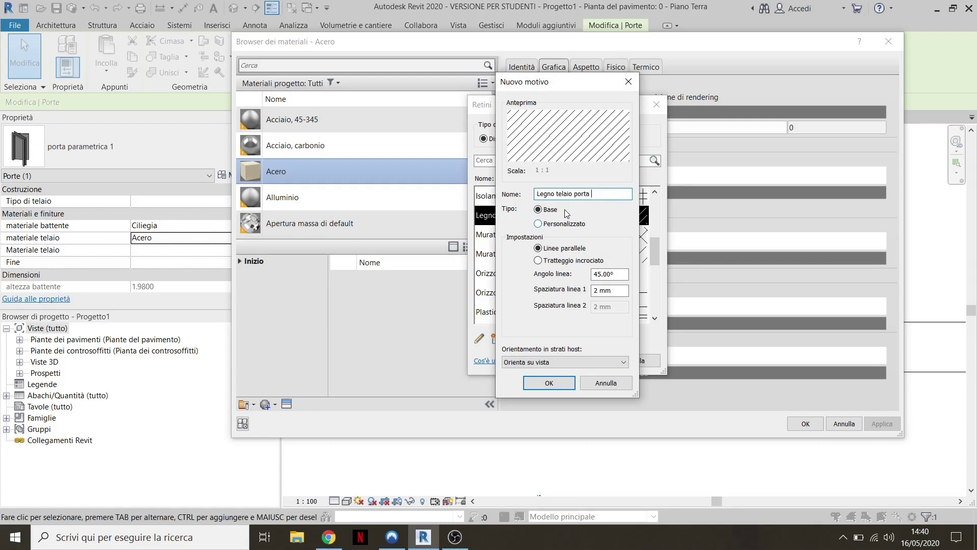
key("Tab")
key("Tab")
type(".5")
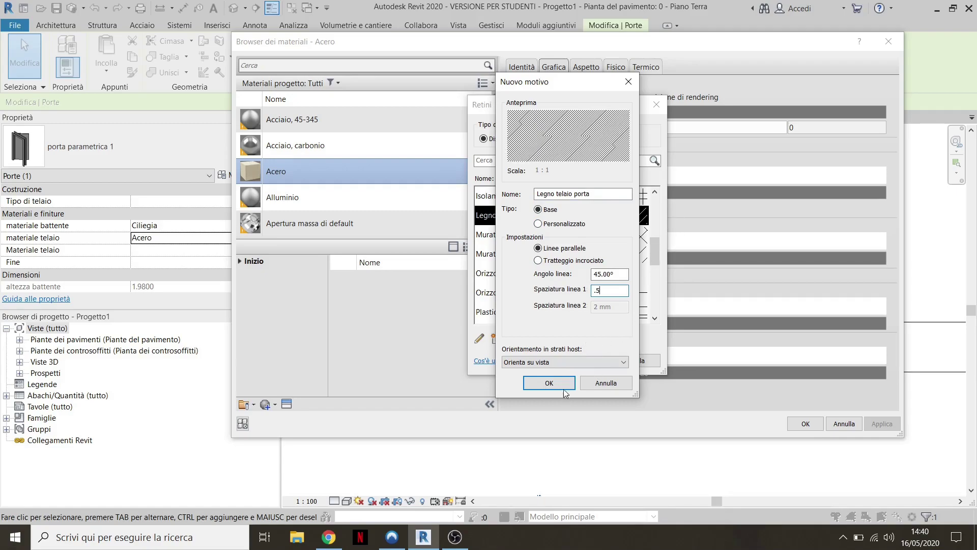
left_click(569, 363)
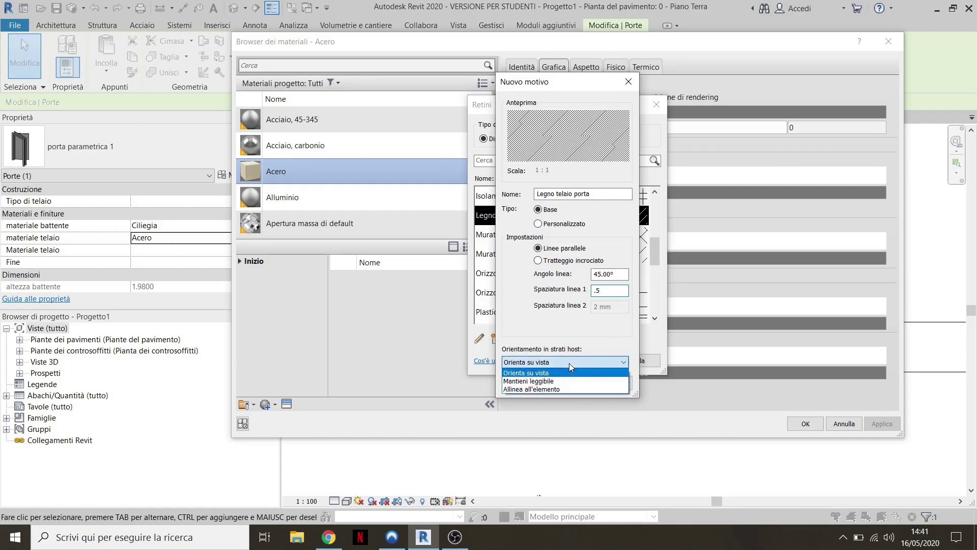
left_click(548, 390)
left_click(550, 383)
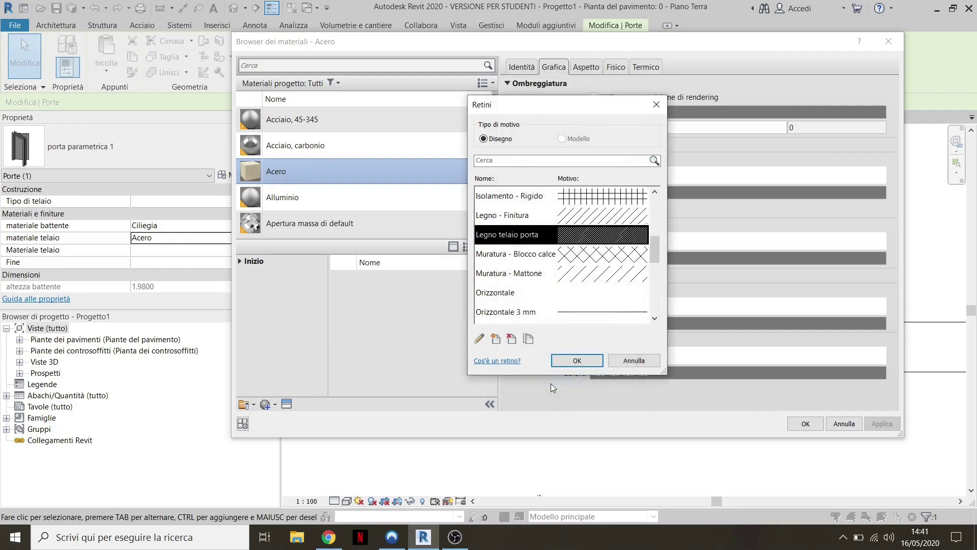
- Assign Legno telaio porta as Acero's section background in black and apply
left_click(575, 360)
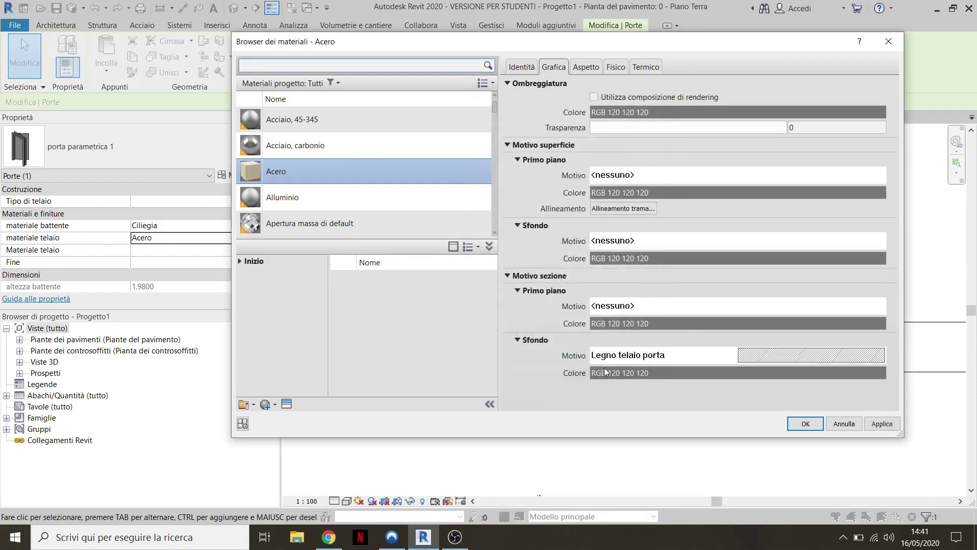
left_click(672, 373)
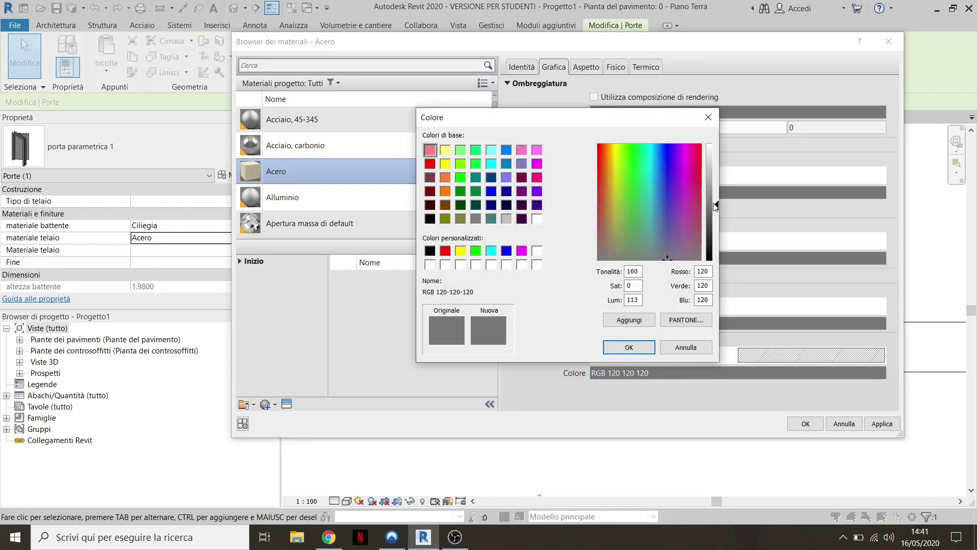
left_click_drag(715, 205, 716, 260)
left_click(629, 347)
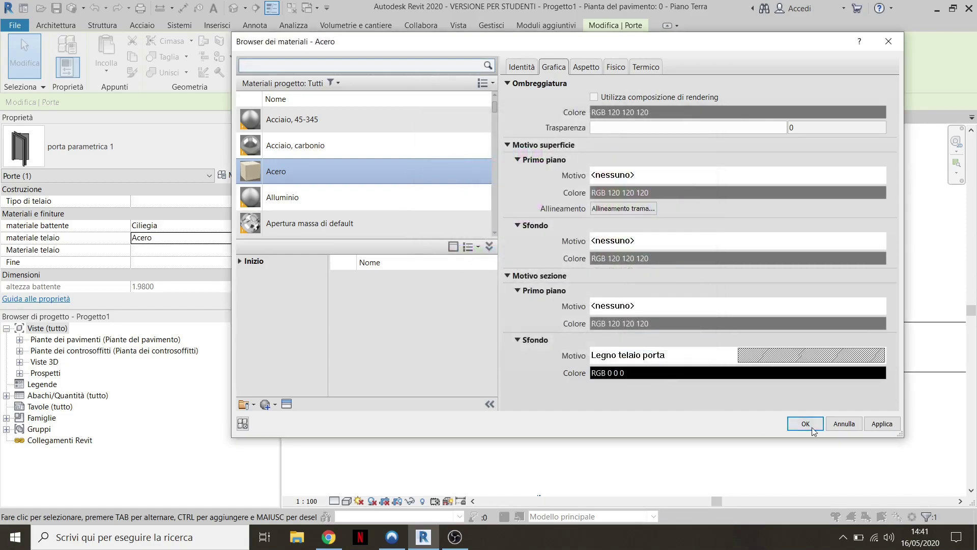
left_click(882, 423)
left_click(806, 423)
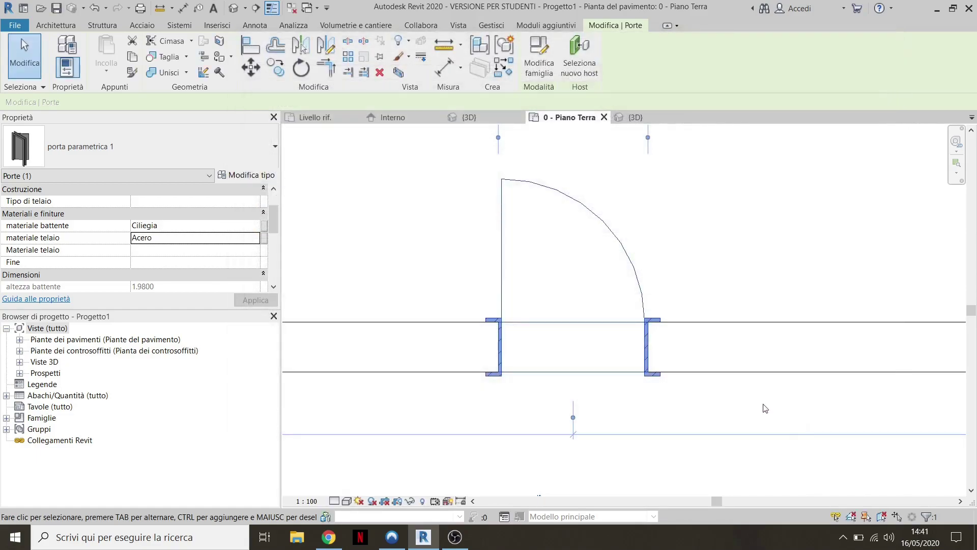
left_click(677, 234)
scroll(518, 331, "up", 2)
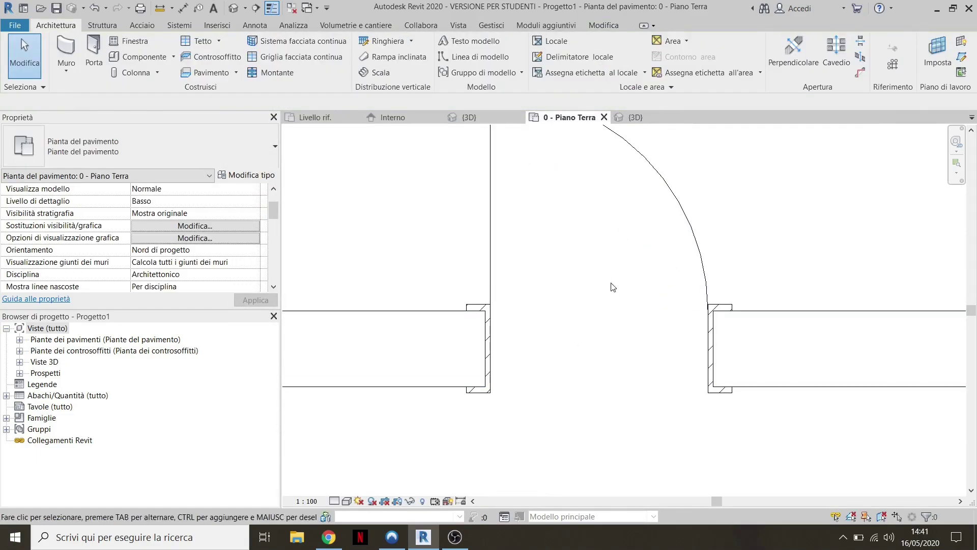
scroll(606, 275, "down", 1)
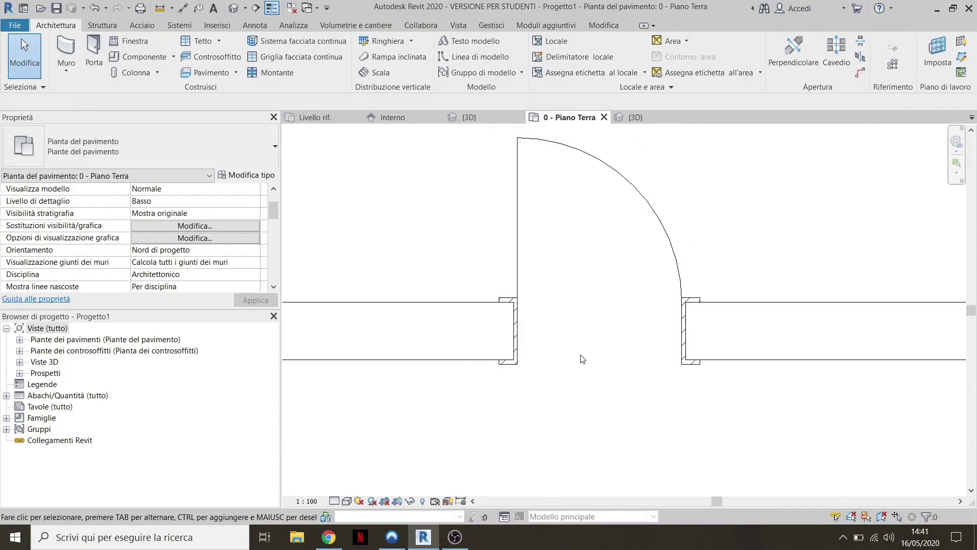
scroll(750, 287, "up", 1)
scroll(677, 241, "up", 1)
middle_click_drag(656, 281, 715, 302)
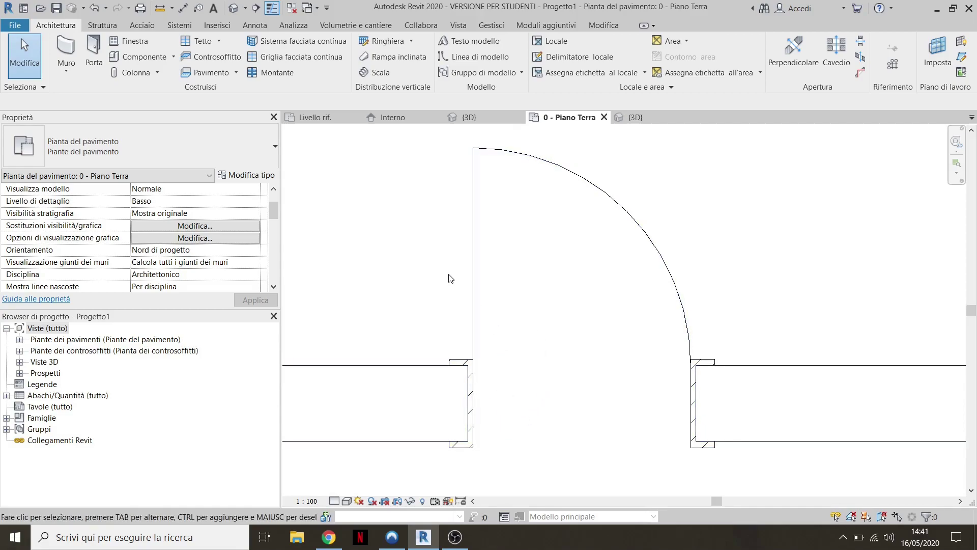
scroll(449, 278, "down", 1)
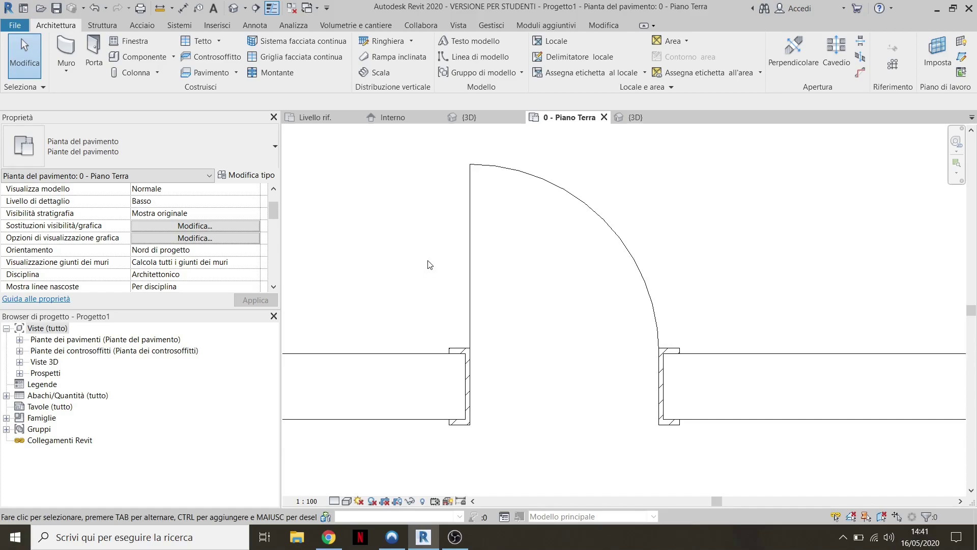
scroll(532, 427, "down", 2)
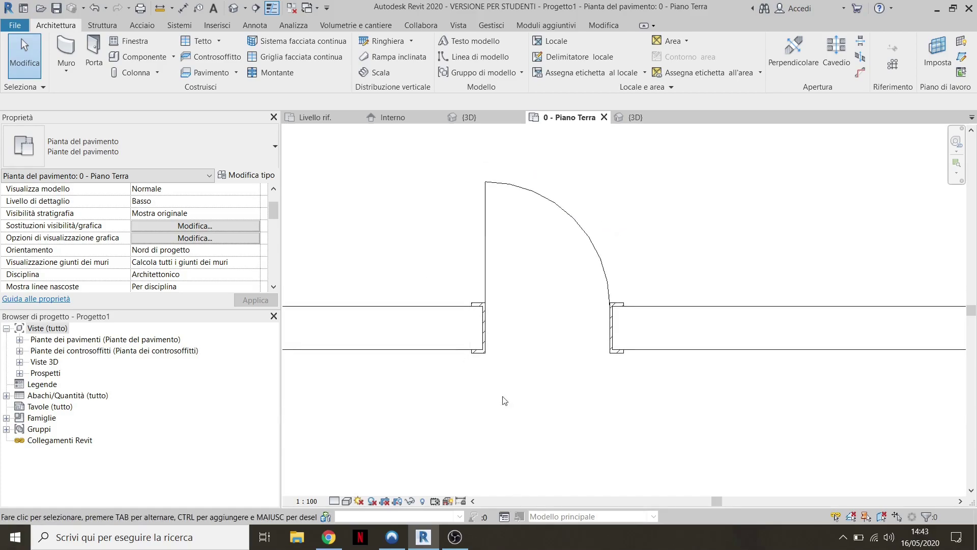